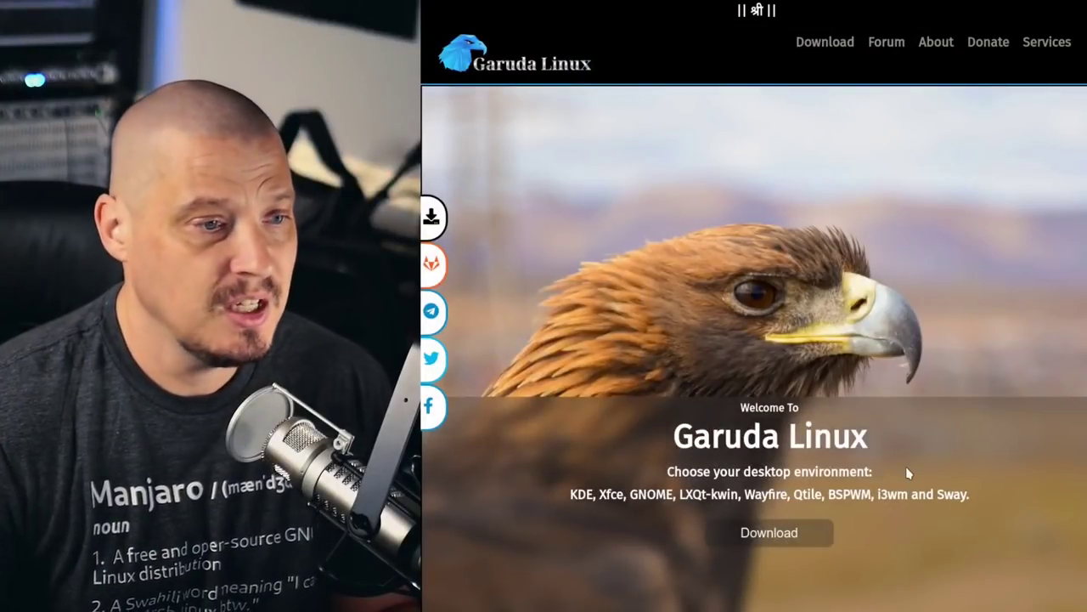
Scroll through the Garuda Linux home page and return to its top
scroll(967, 490, "down", 1)
scroll(967, 490, "down", 1)
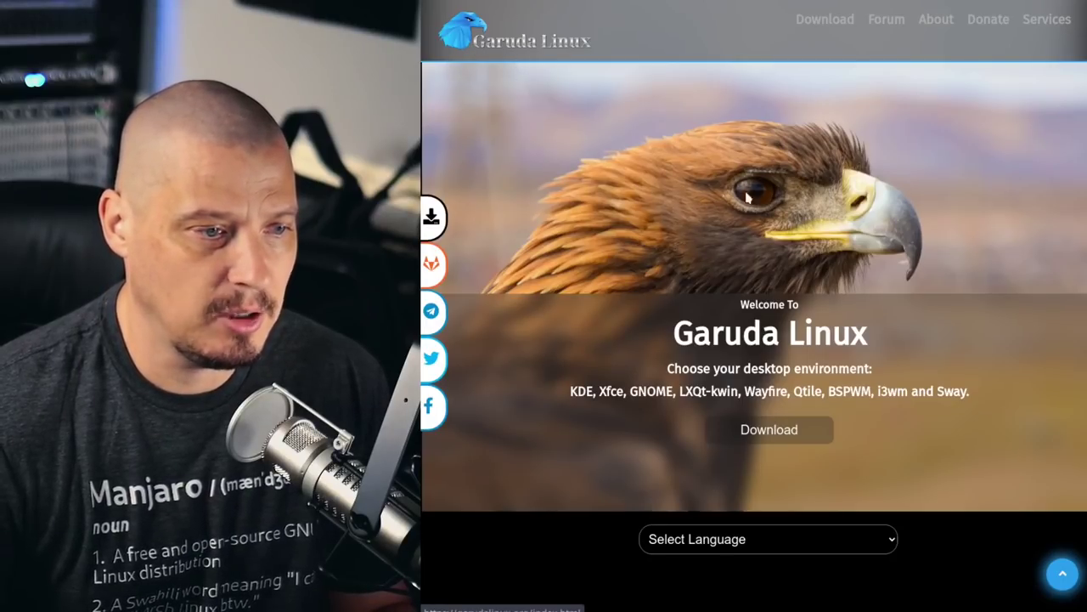
scroll(981, 341, "down", 5)
scroll(981, 341, "down", 2)
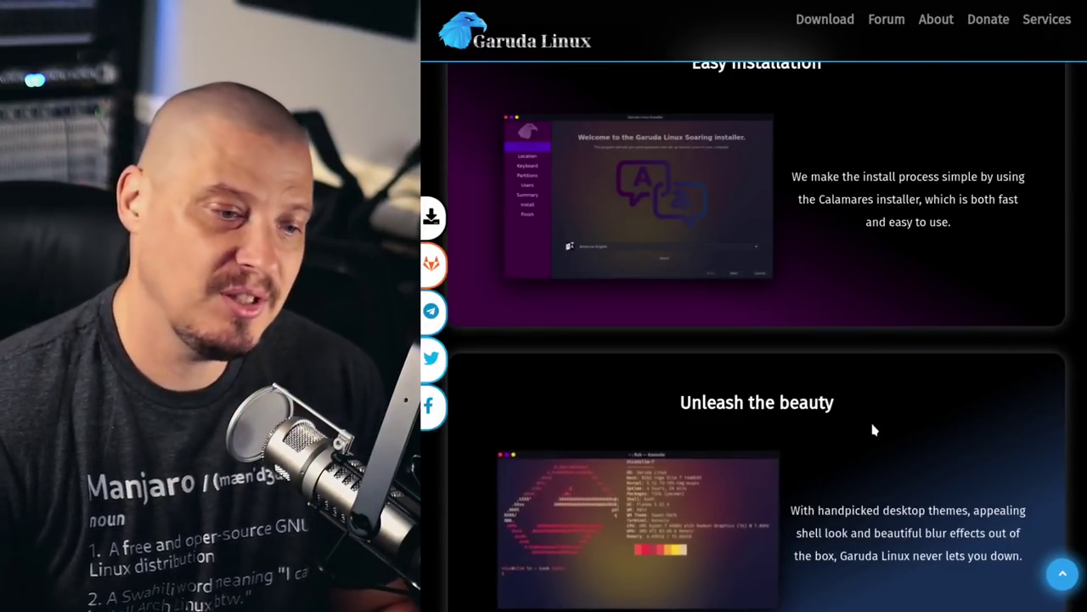
scroll(875, 430, "up", 1)
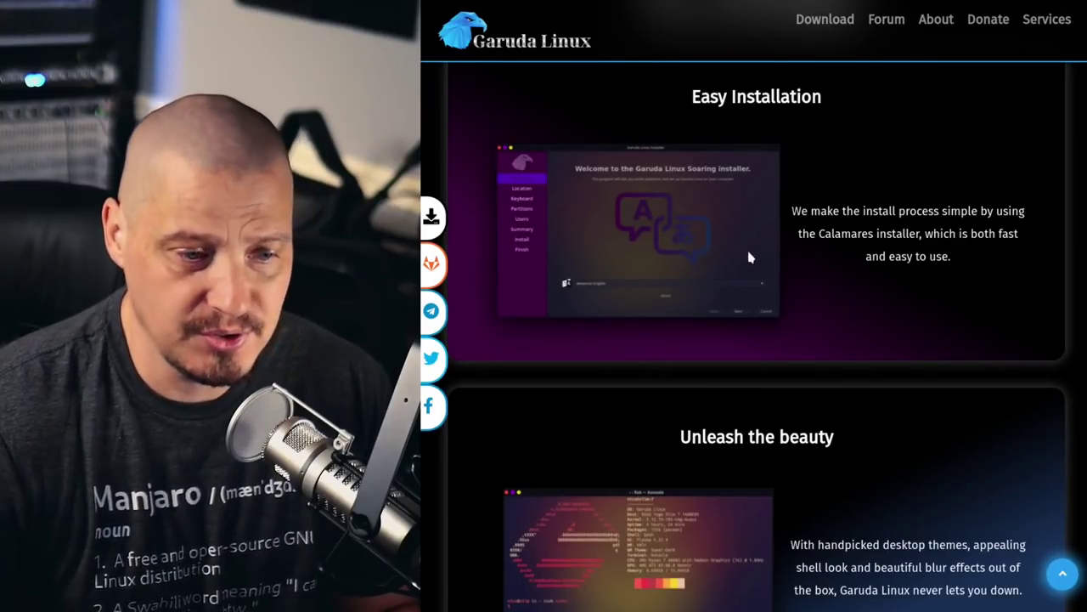
scroll(1023, 317, "down", 3)
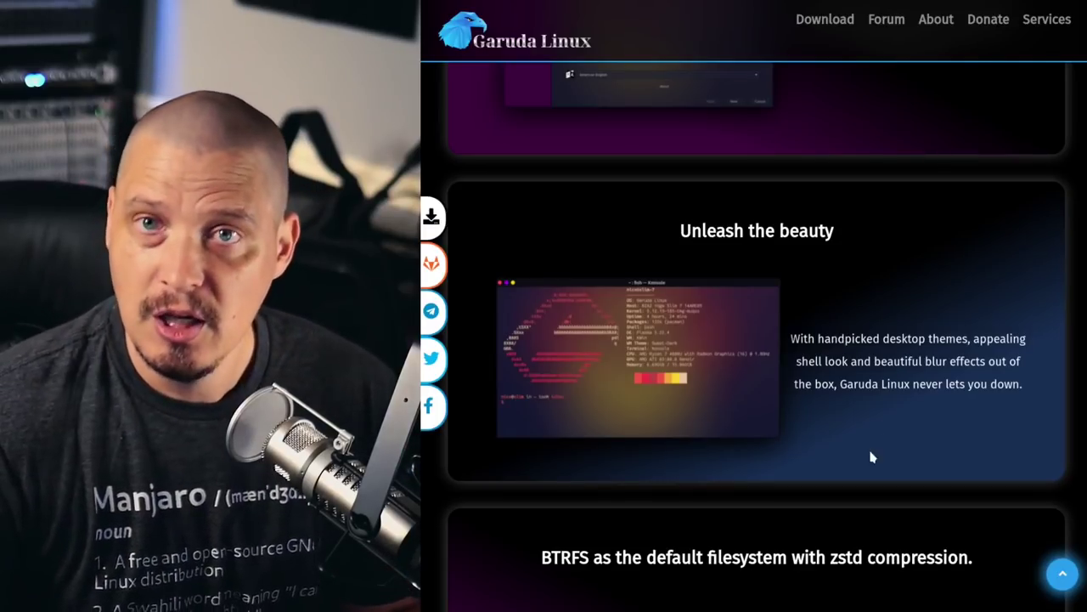
scroll(875, 455, "down", 4)
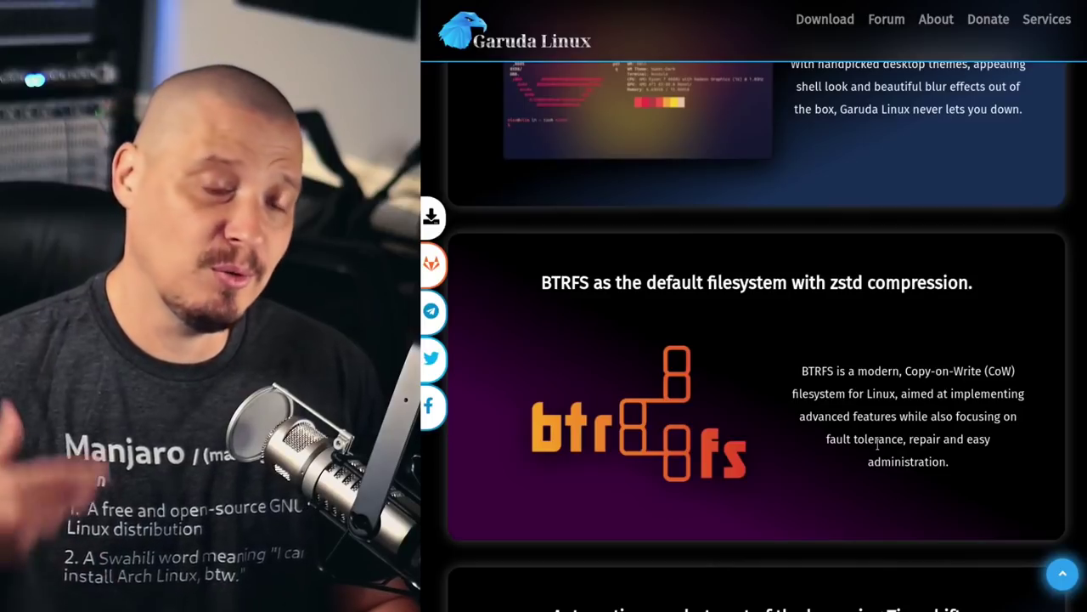
scroll(876, 445, "down", 1)
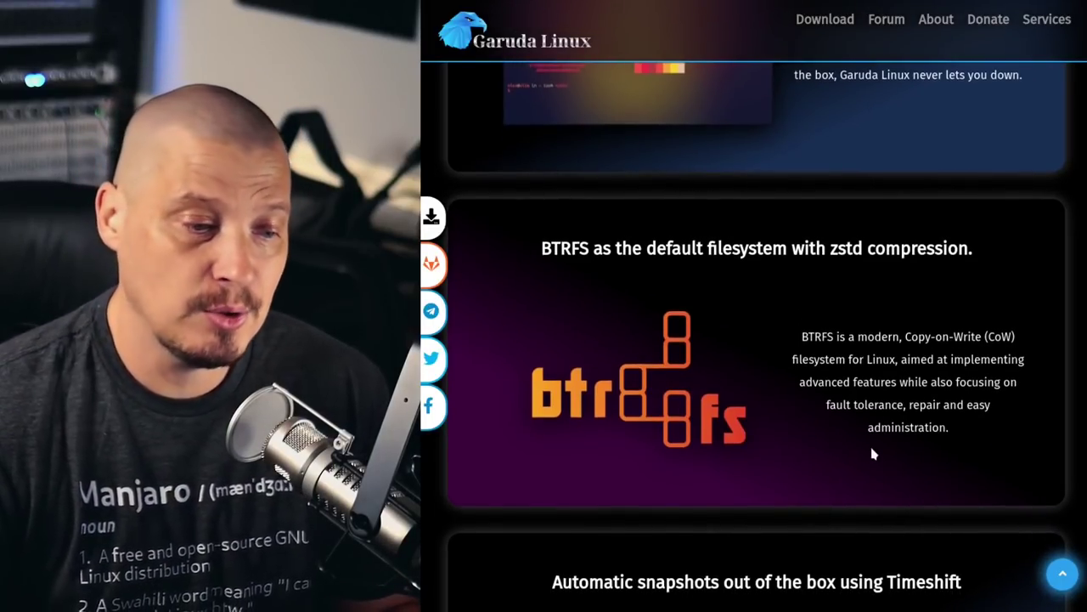
scroll(914, 466, "down", 2)
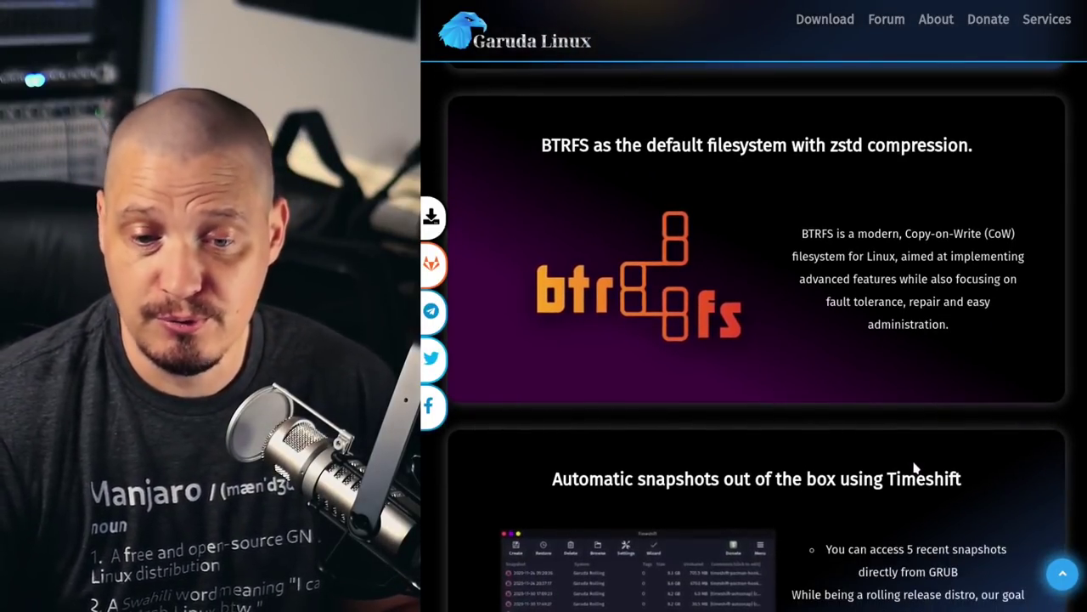
scroll(937, 435, "down", 3)
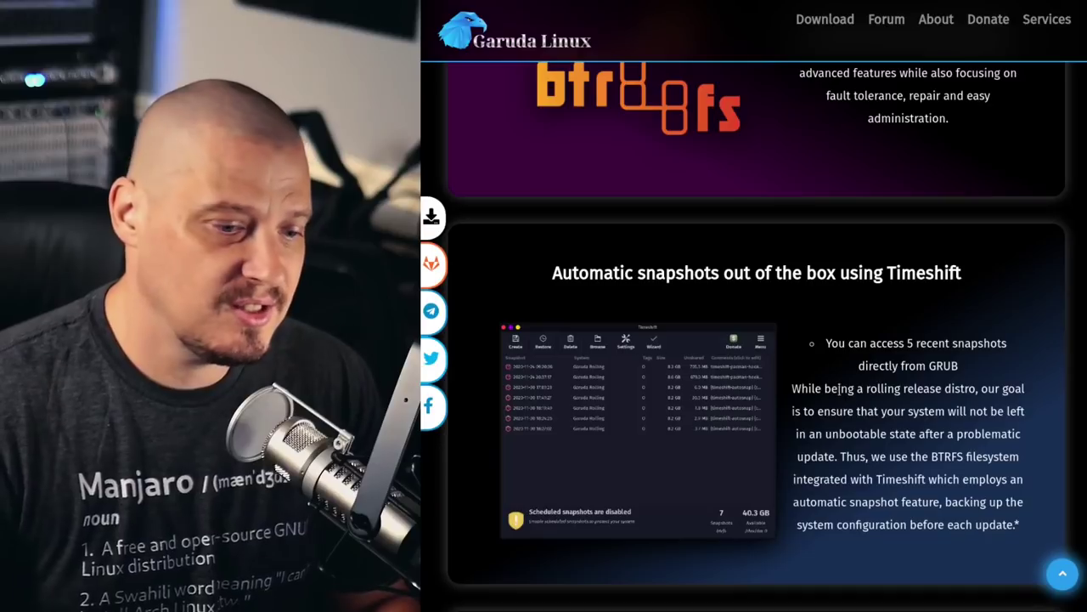
scroll(839, 416, "up", 1)
scroll(934, 408, "down", 4)
scroll(986, 405, "down", 1)
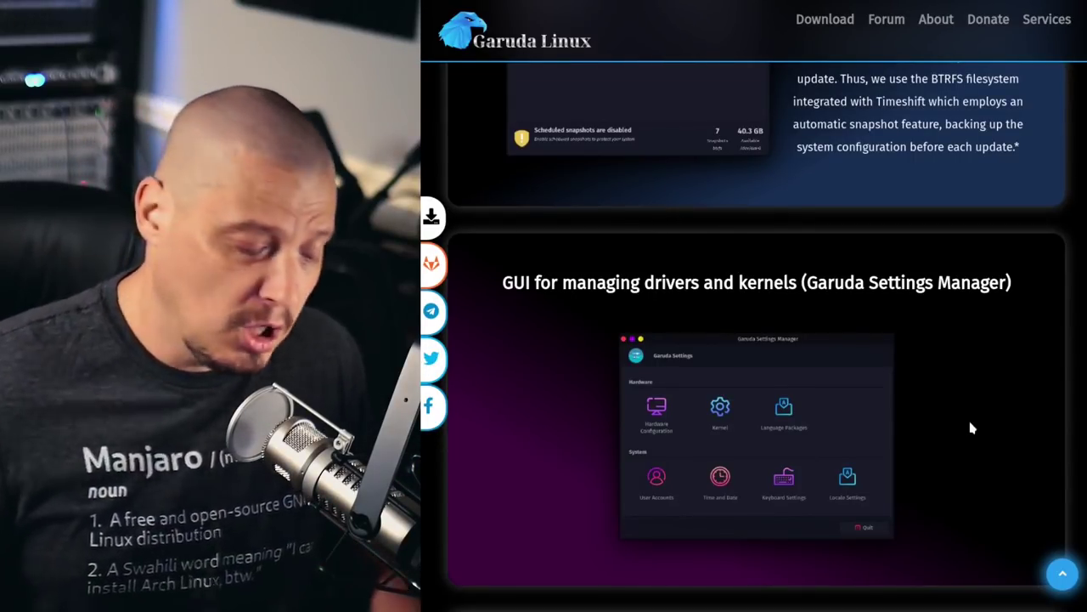
scroll(806, 265, "down", 1)
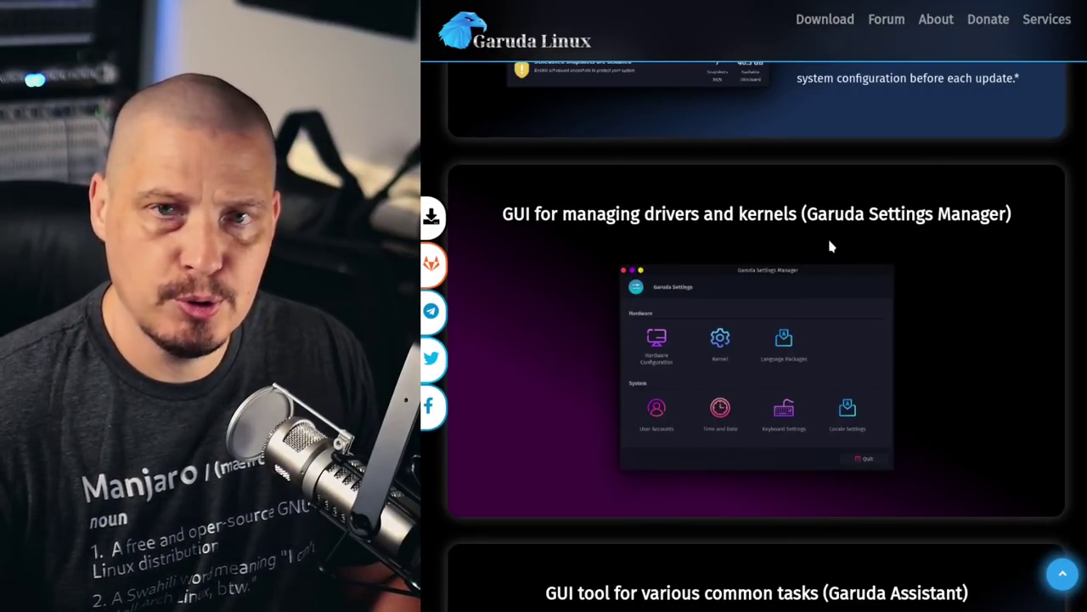
scroll(1060, 333, "down", 6)
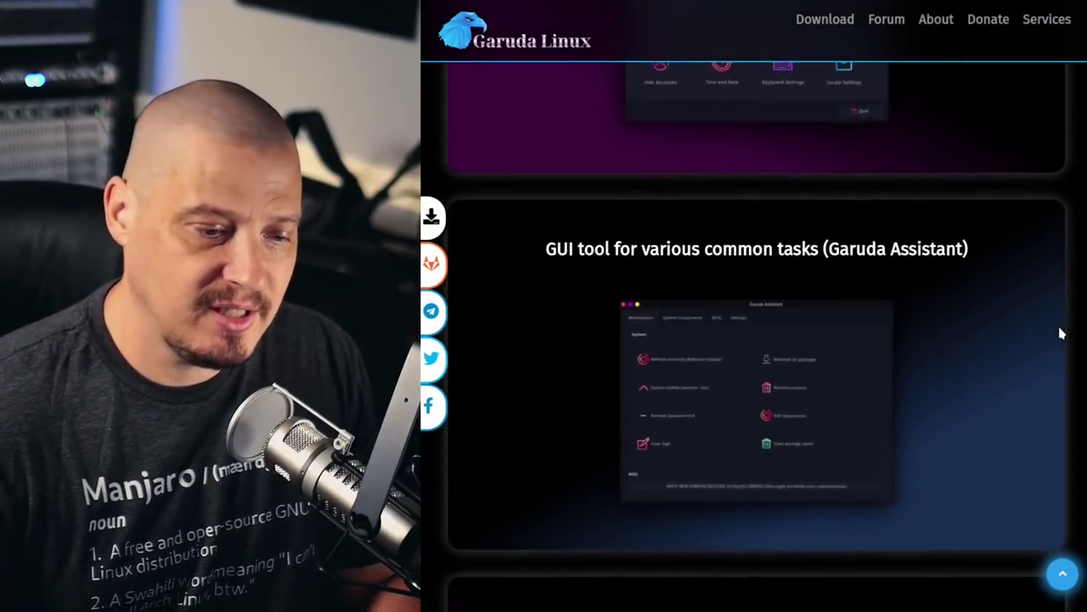
scroll(1067, 386, "down", 9)
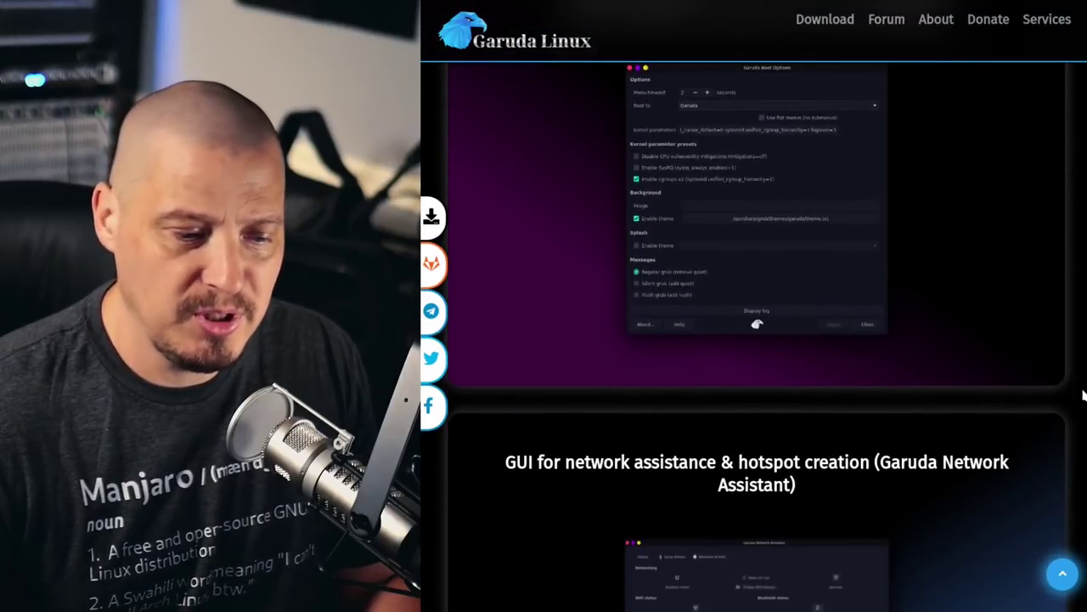
scroll(1074, 442, "down", 7)
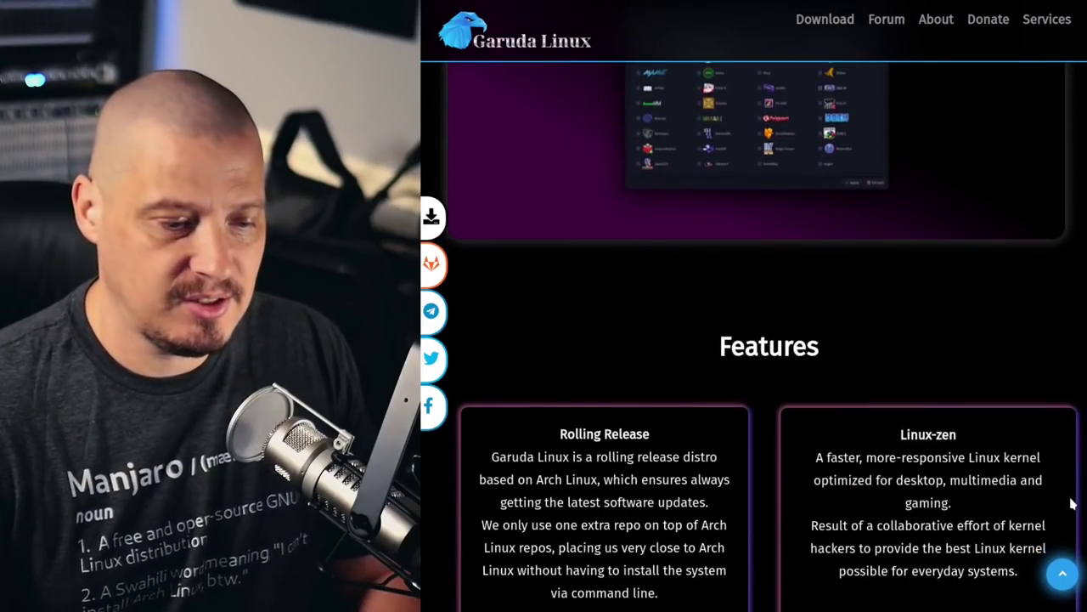
scroll(1072, 497, "up", 10)
key("Home")
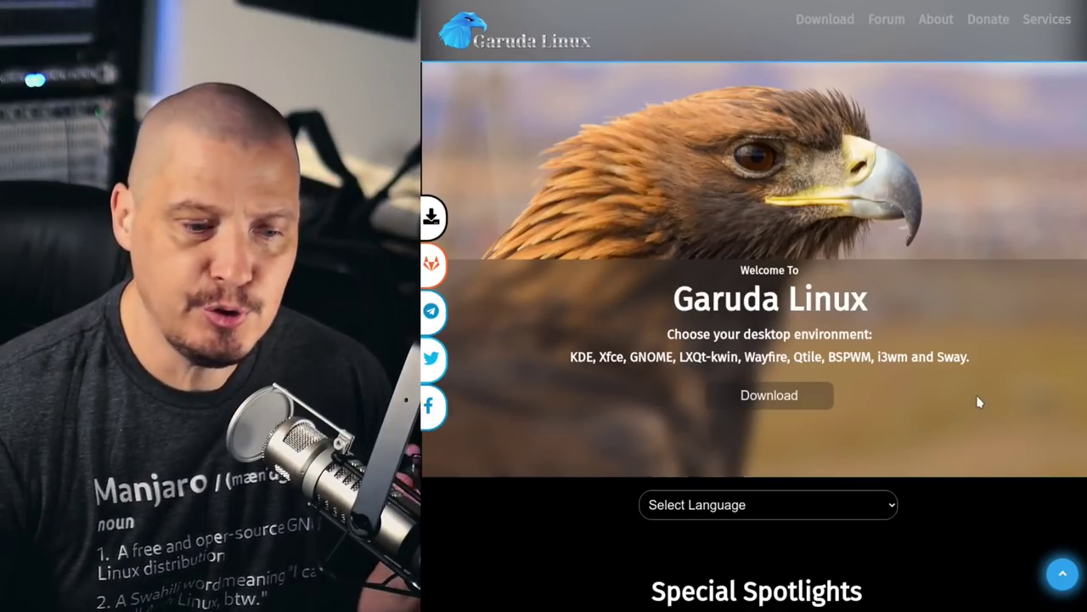
Open the Download page and select the note about disabling fastboot and secure boot
left_click(817, 23)
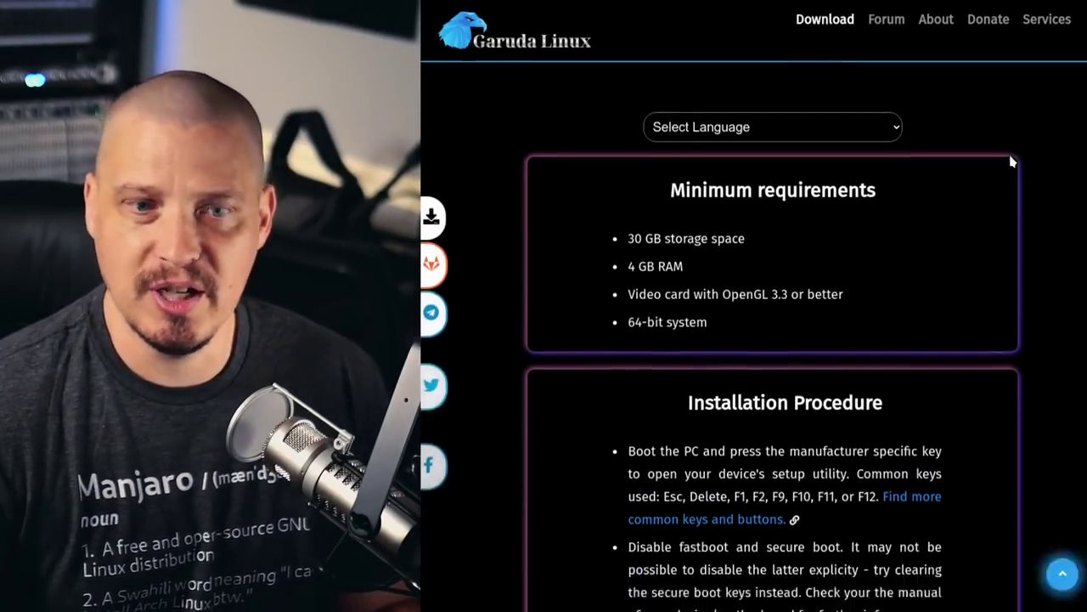
scroll(1013, 161, "down", 5)
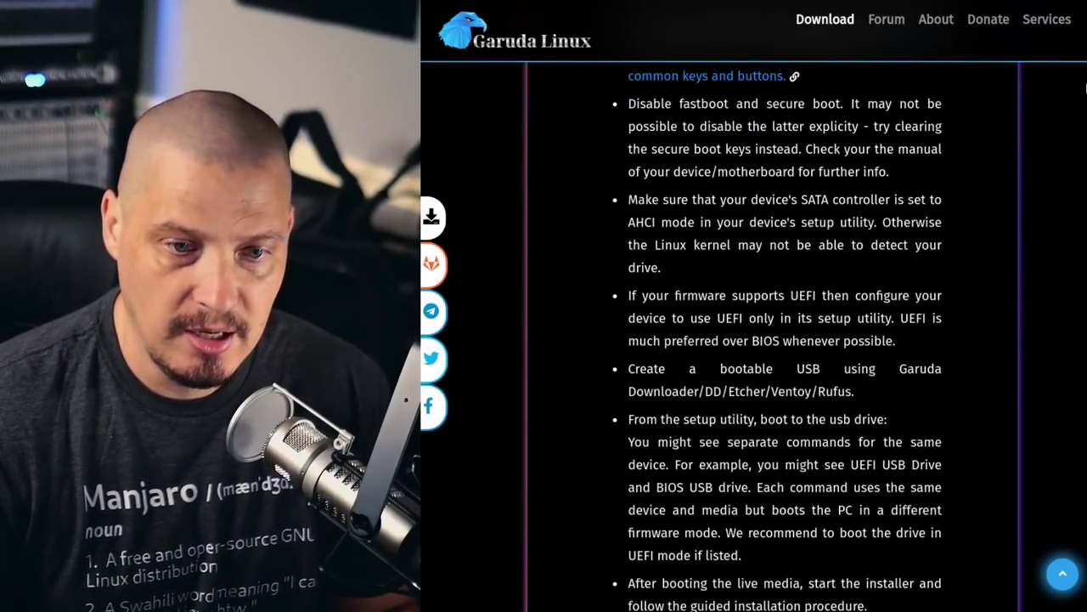
left_click_drag(629, 102, 942, 127)
Scroll the Downloads list down to the Garuda Qtile edition
scroll(1076, 170, "down", 15)
scroll(1069, 238, "down", 1)
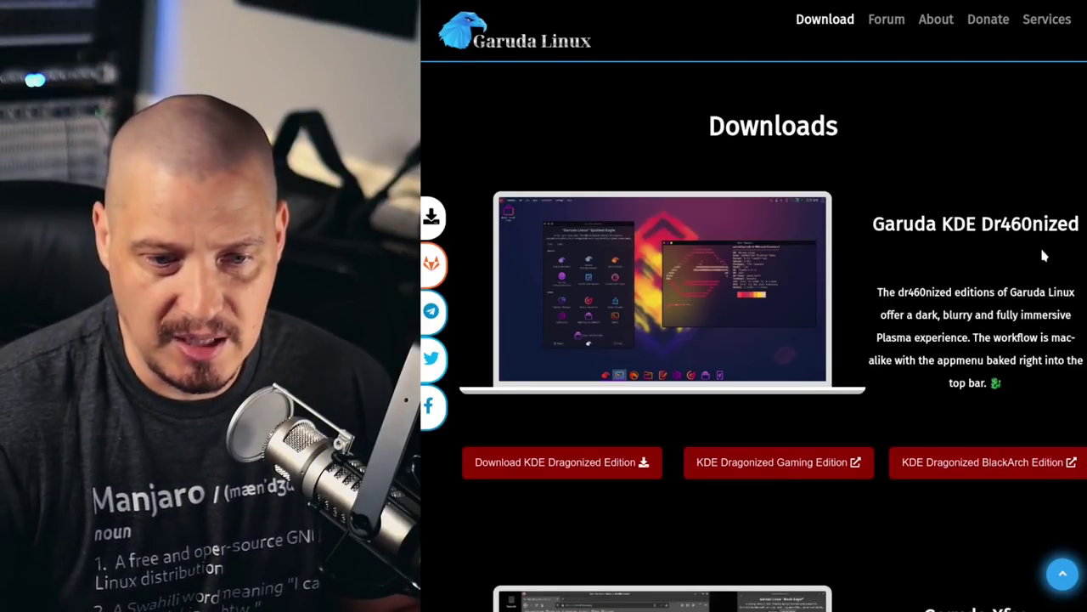
scroll(773, 340, "down", 10)
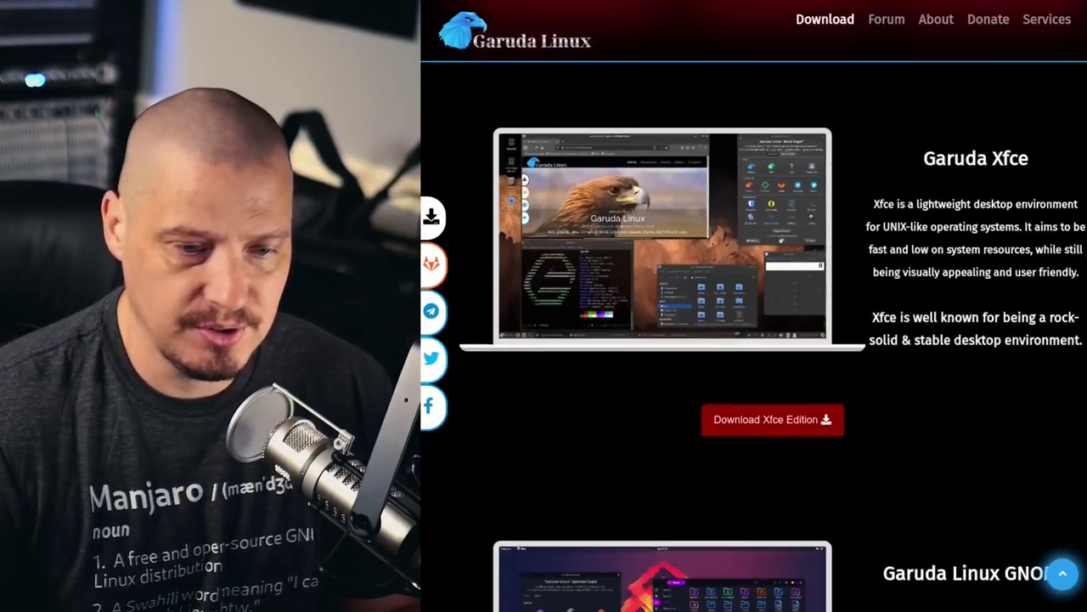
scroll(773, 339, "down", 8)
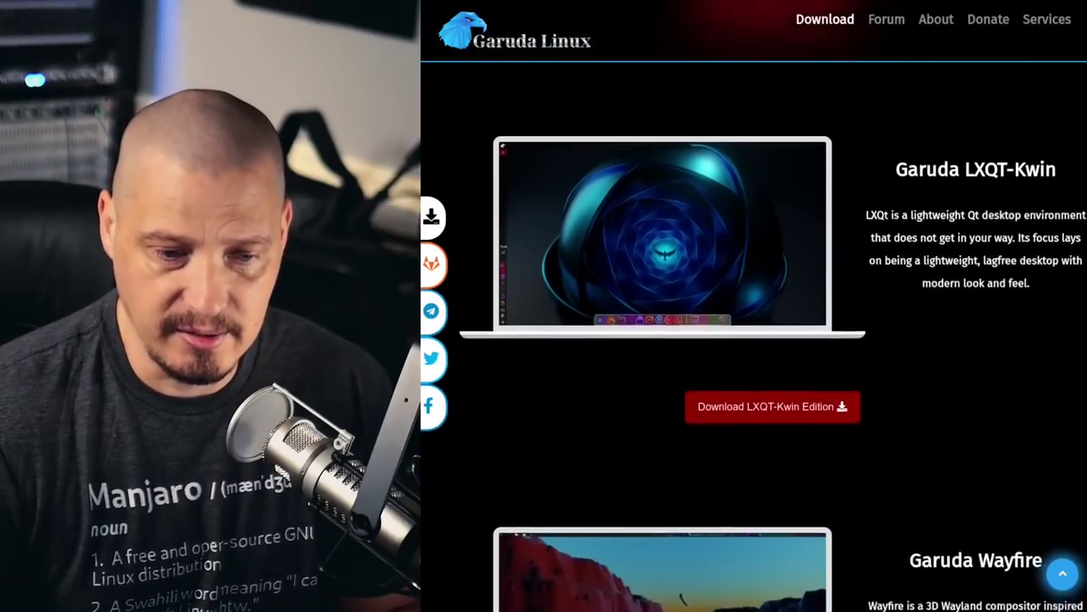
scroll(1080, 417, "down", 7)
scroll(1081, 399, "up", 2)
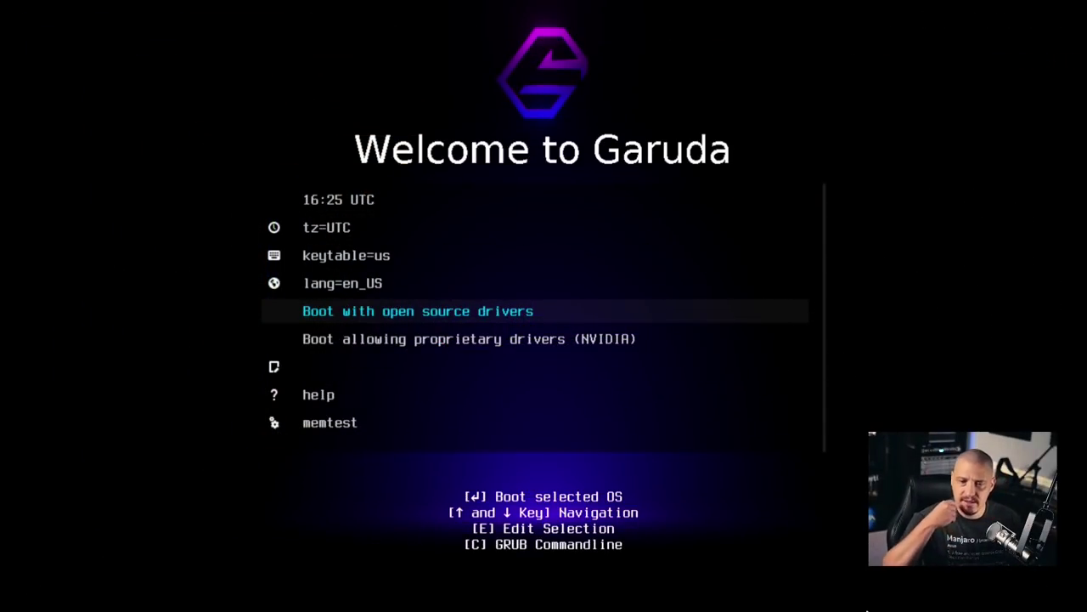
Step through the boot menu entries, from clock down to the proprietary NVIDIA drivers option
key("Up")
key("Up")
key("Up")
key("Up")
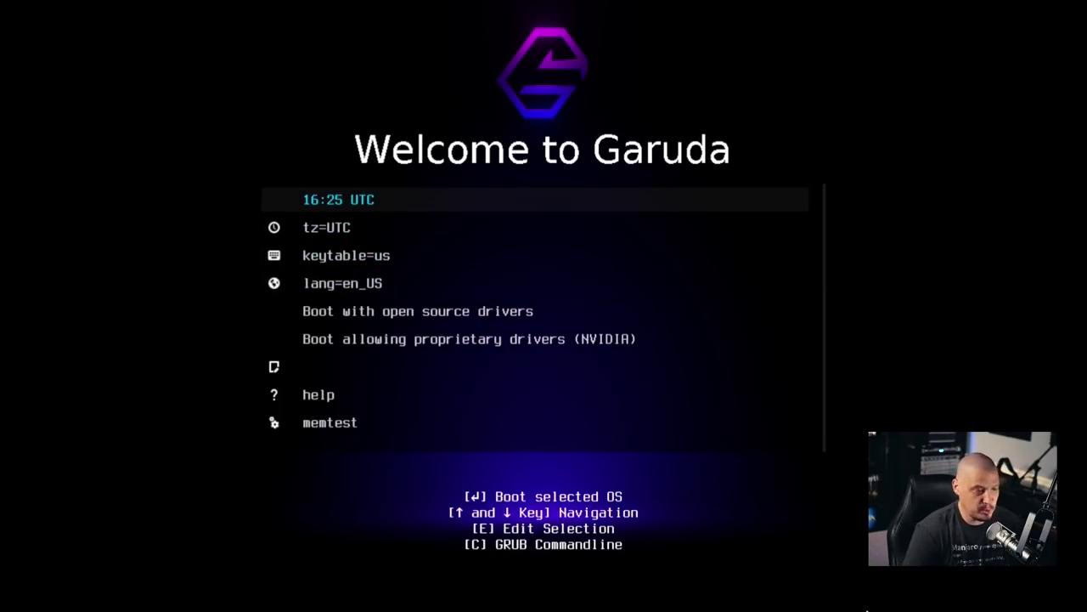
key("Down")
key("Down")
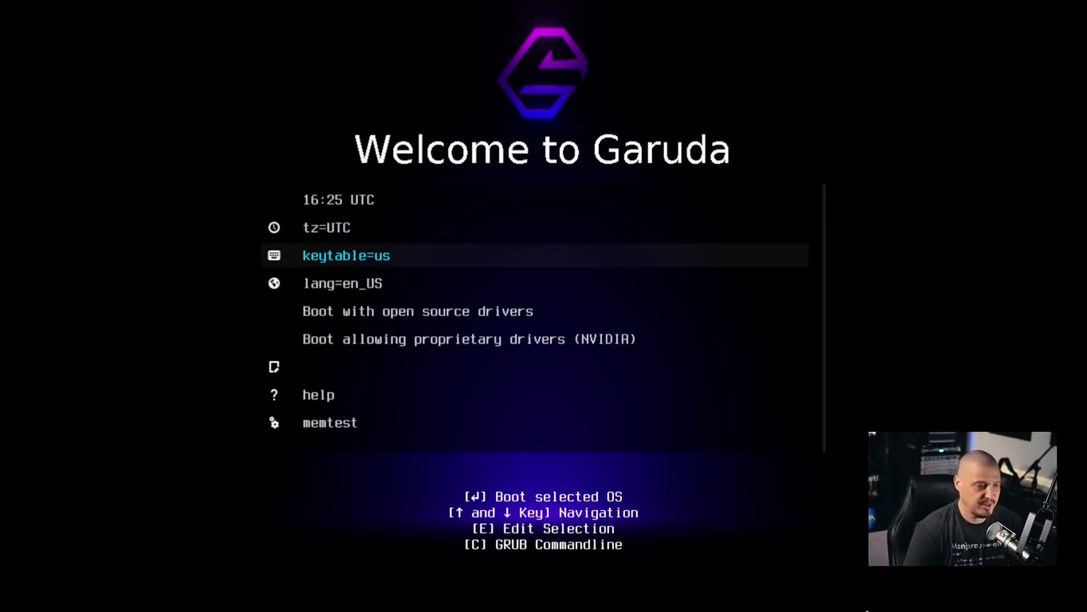
key("Down")
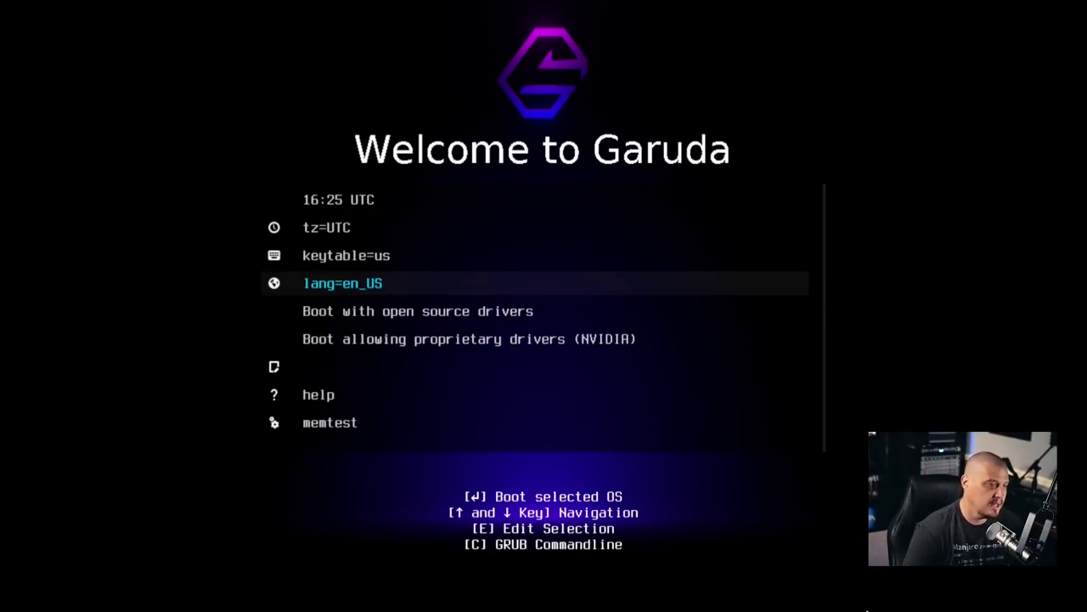
key("Down")
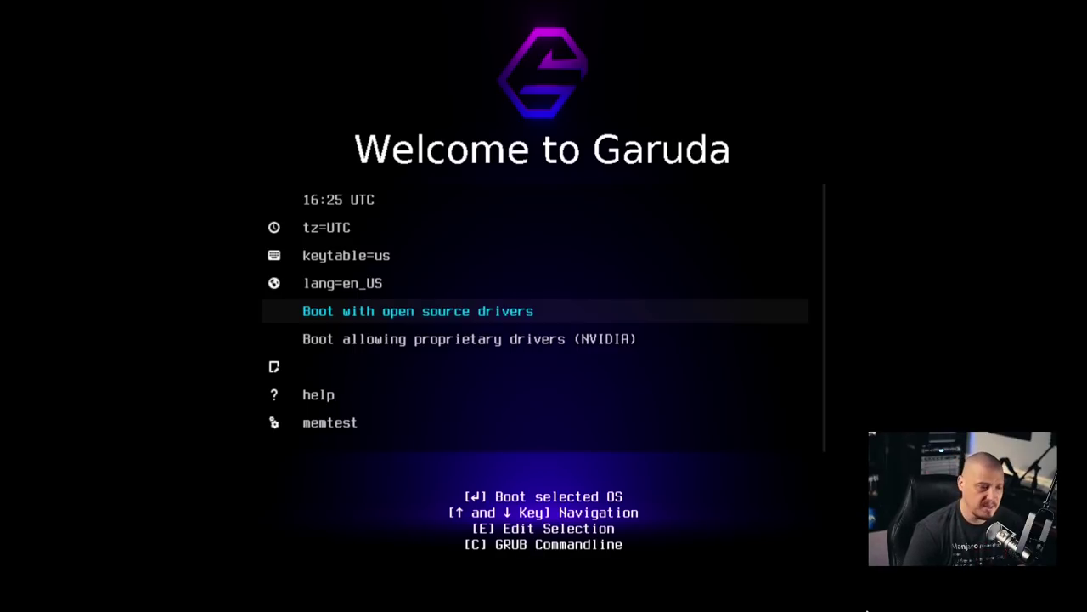
key("Down")
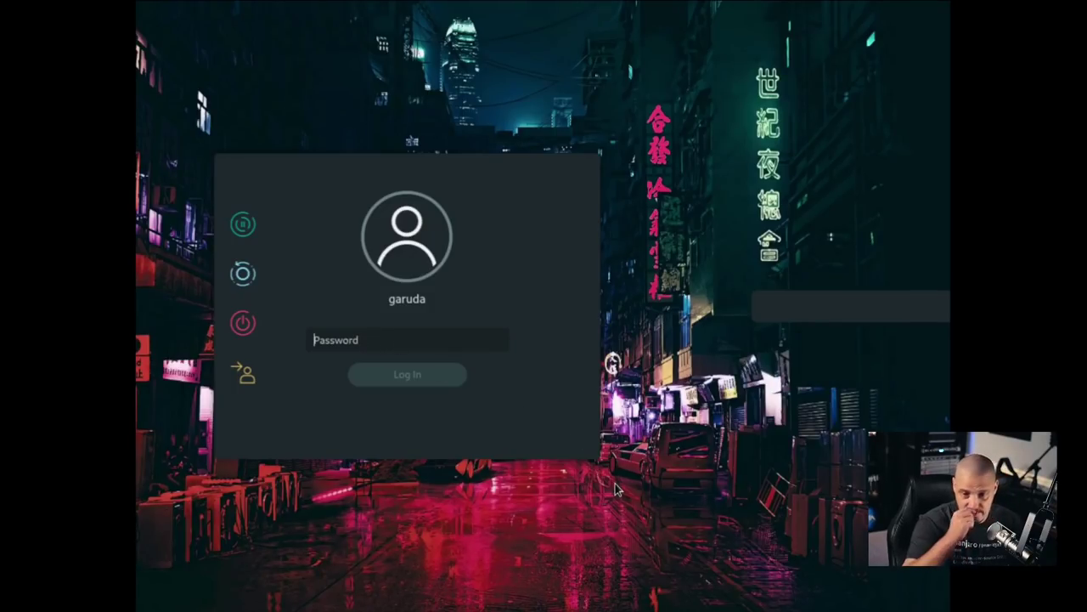
Enter the live user's password in SDDM to sign in
type("******")
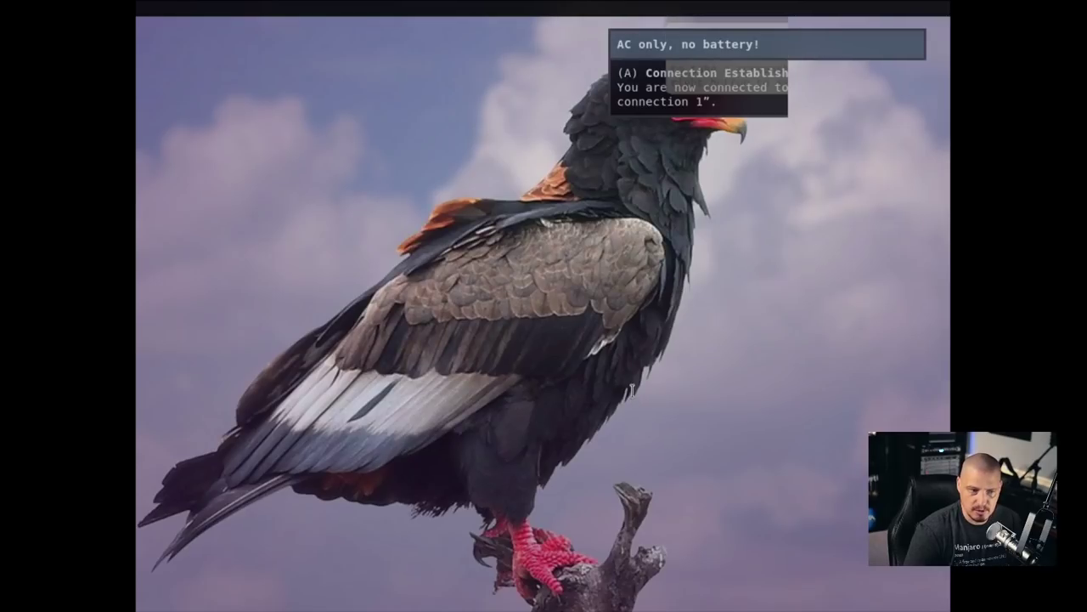
Stop picom from a terminal, dismiss the Package Manager and AC-only notifications, then close the terminal
key("super+Return")
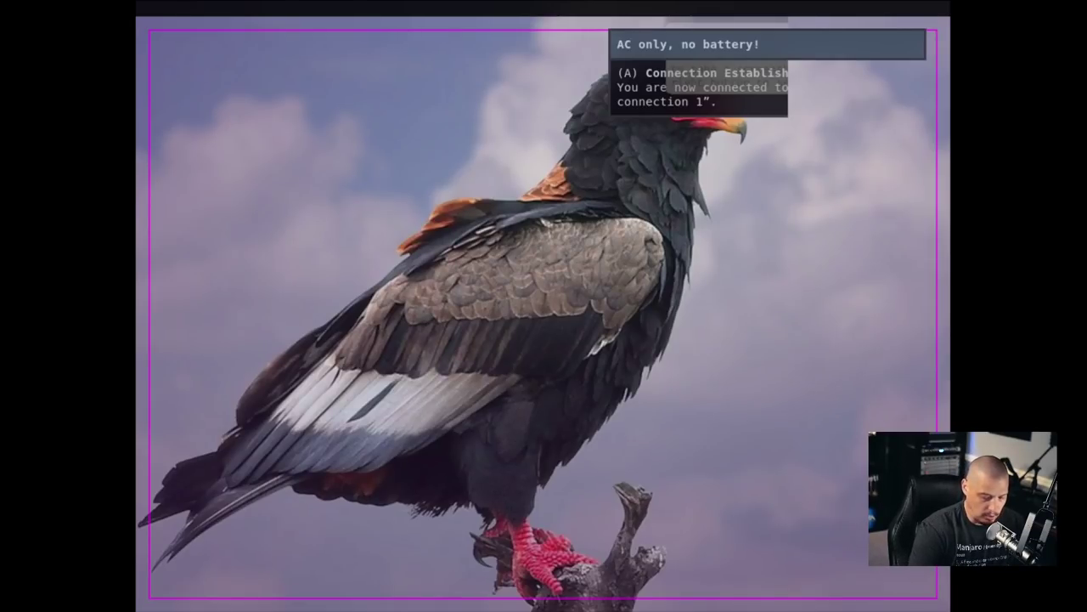
key("Return")
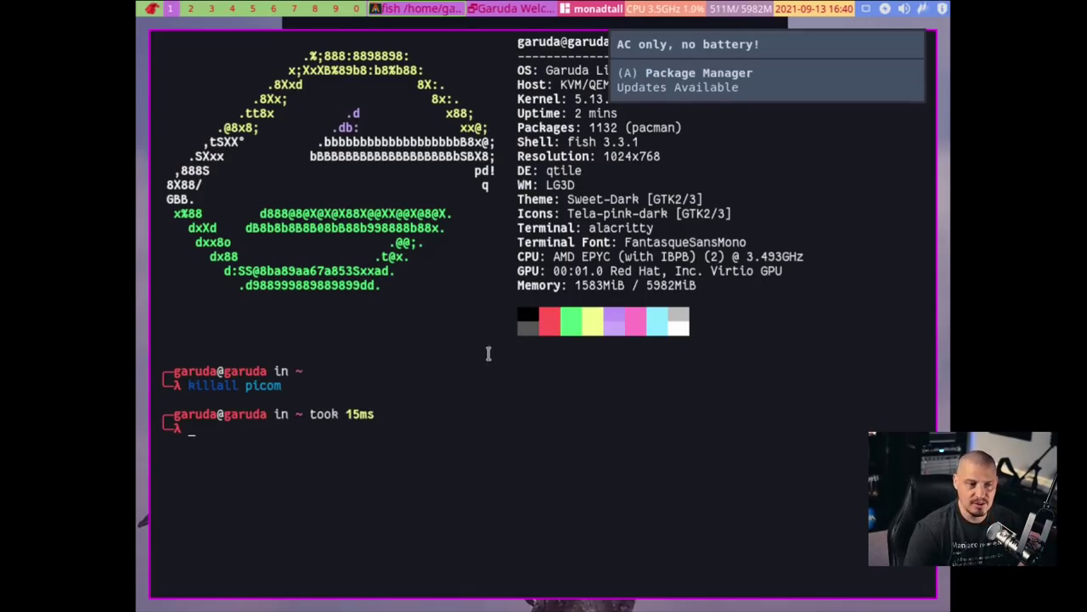
left_click(821, 90)
left_click(812, 55)
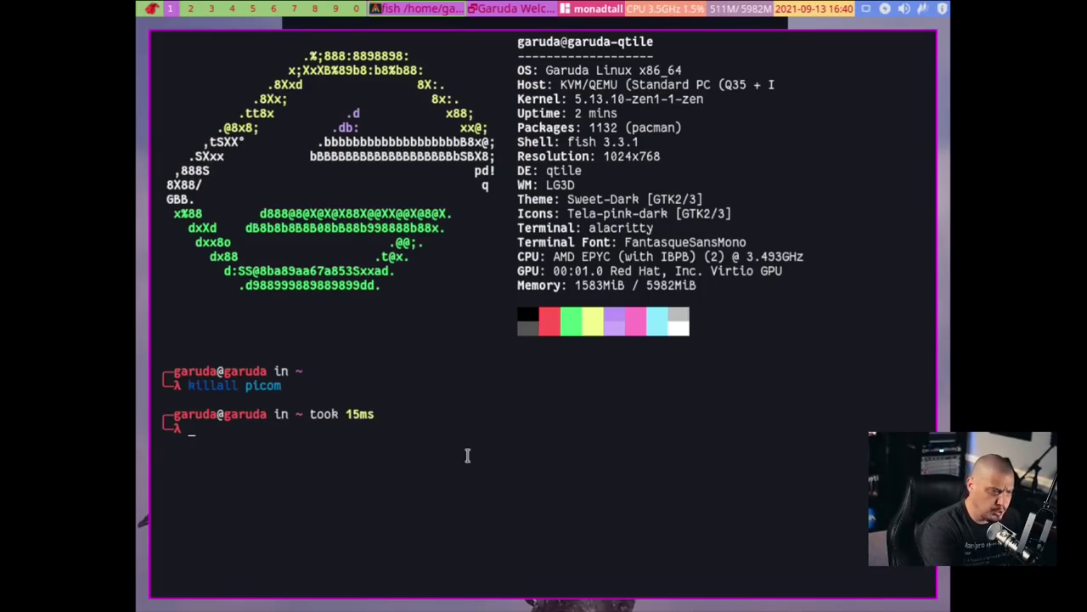
key("super+q")
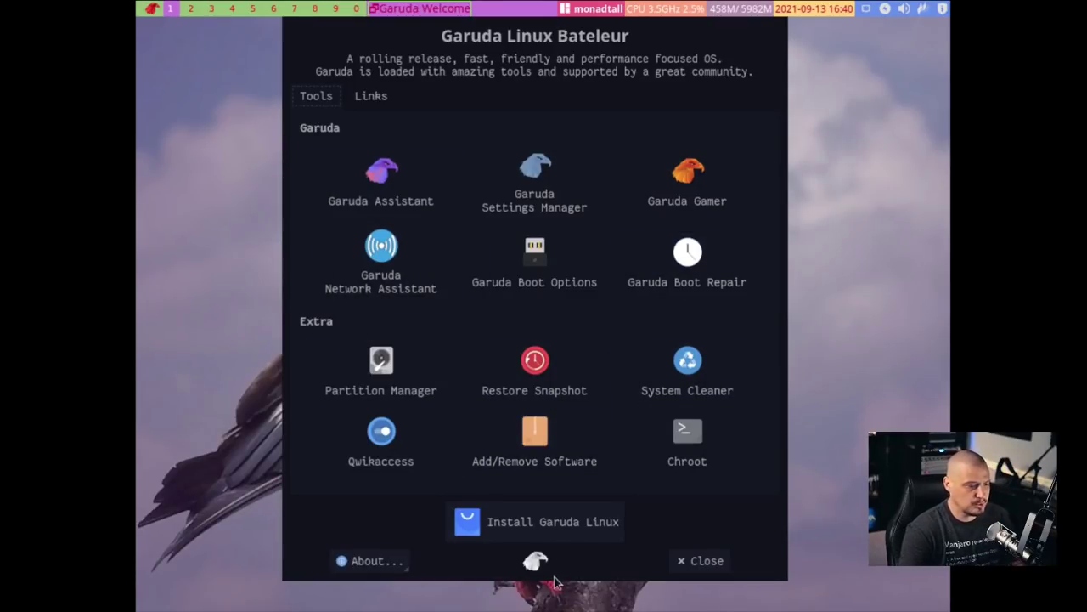
Launch the installer and advance past Welcome, America/Chicago location and US English keyboard
left_click(529, 523)
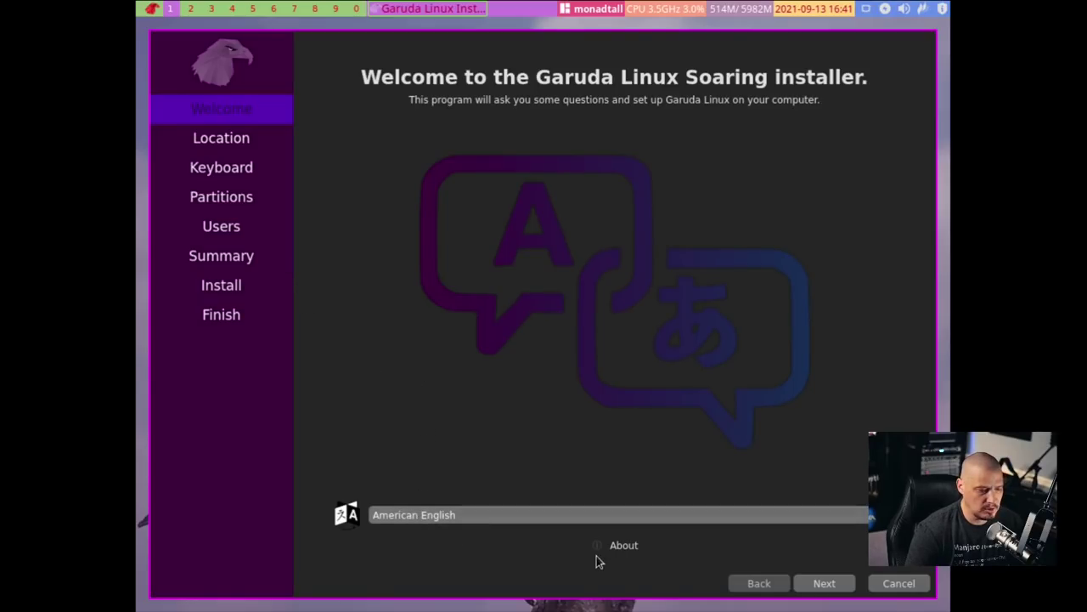
left_click(824, 587)
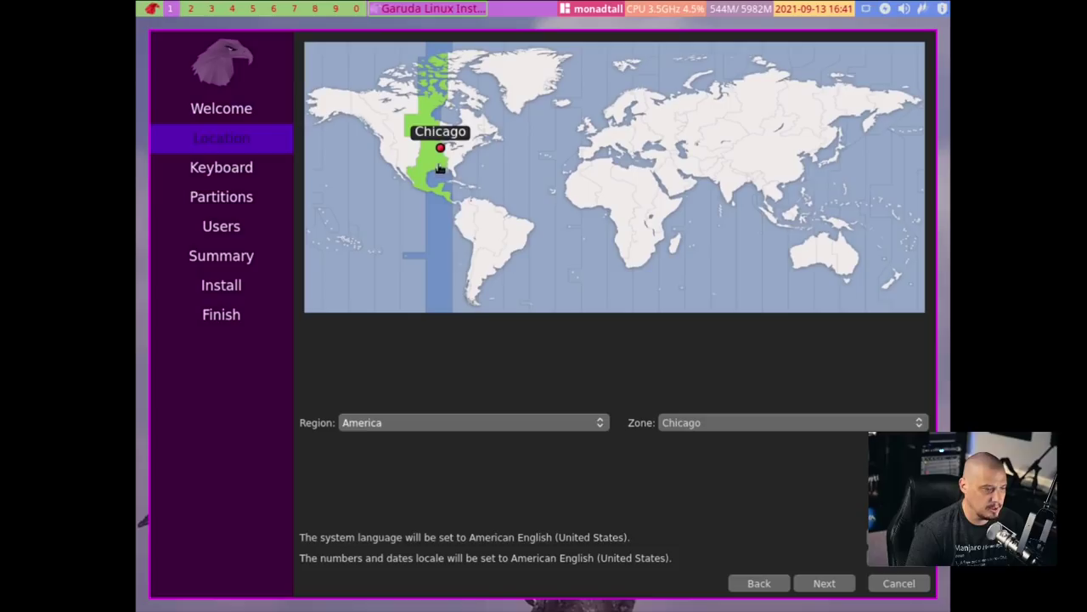
left_click(824, 584)
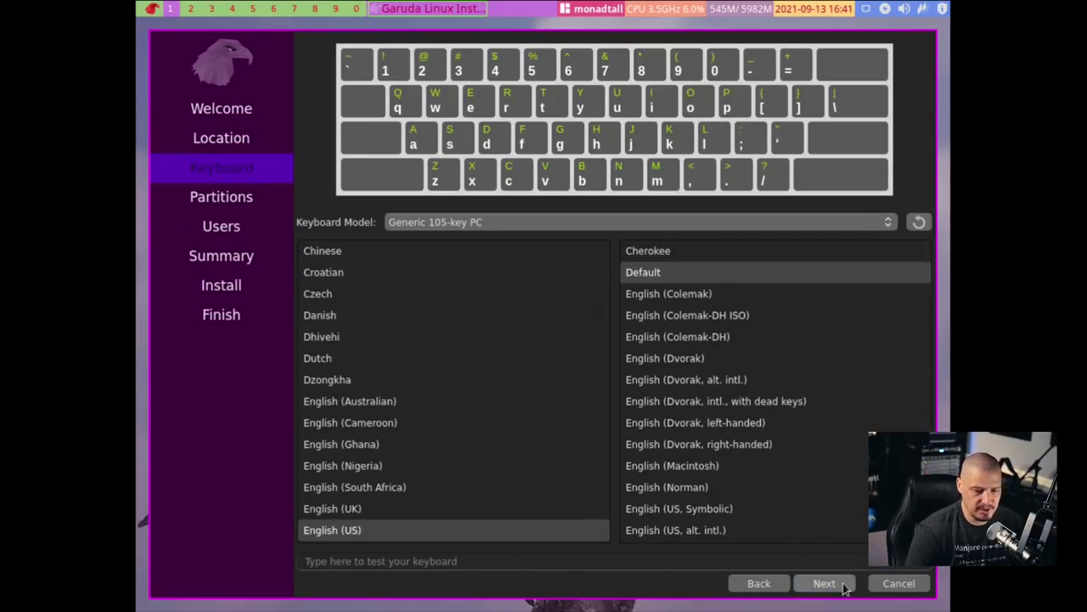
left_click(824, 583)
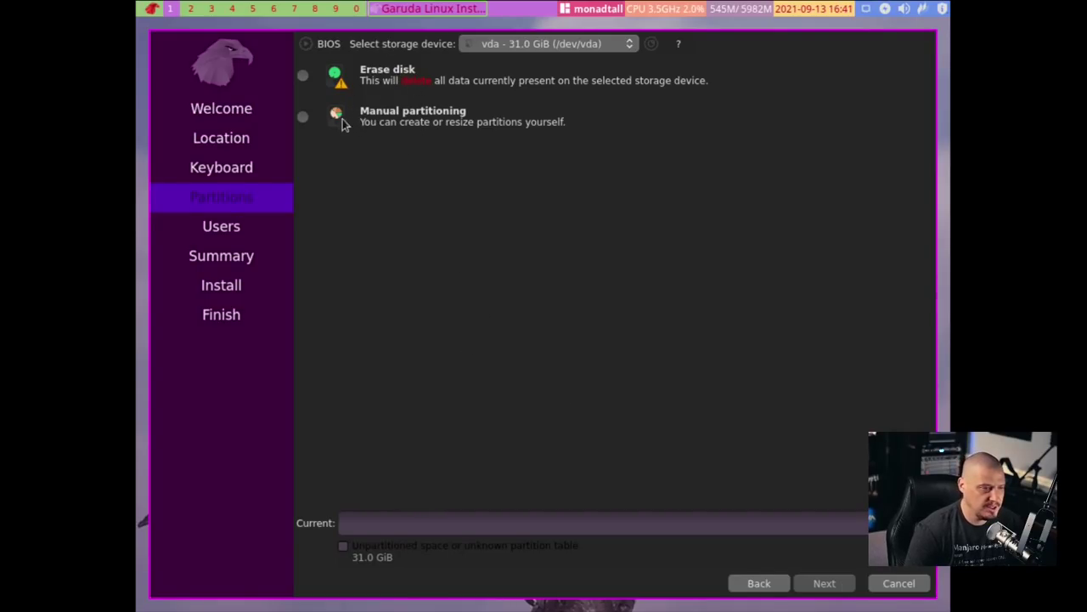
Choose Erase disk, keep No Swap, and continue to the user account page
left_click(303, 75)
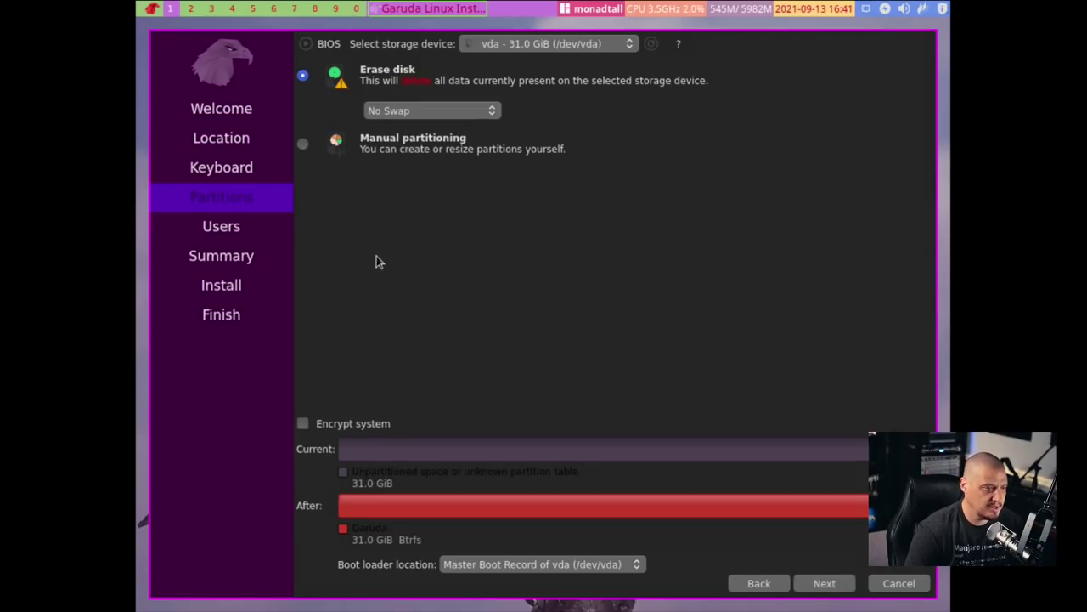
left_click(469, 105)
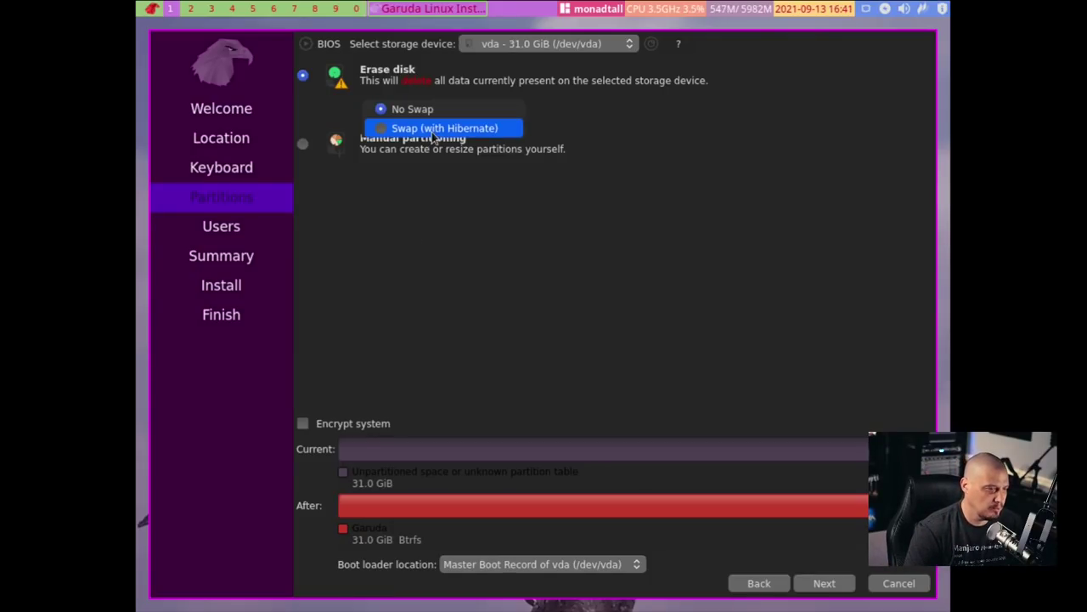
left_click(661, 216)
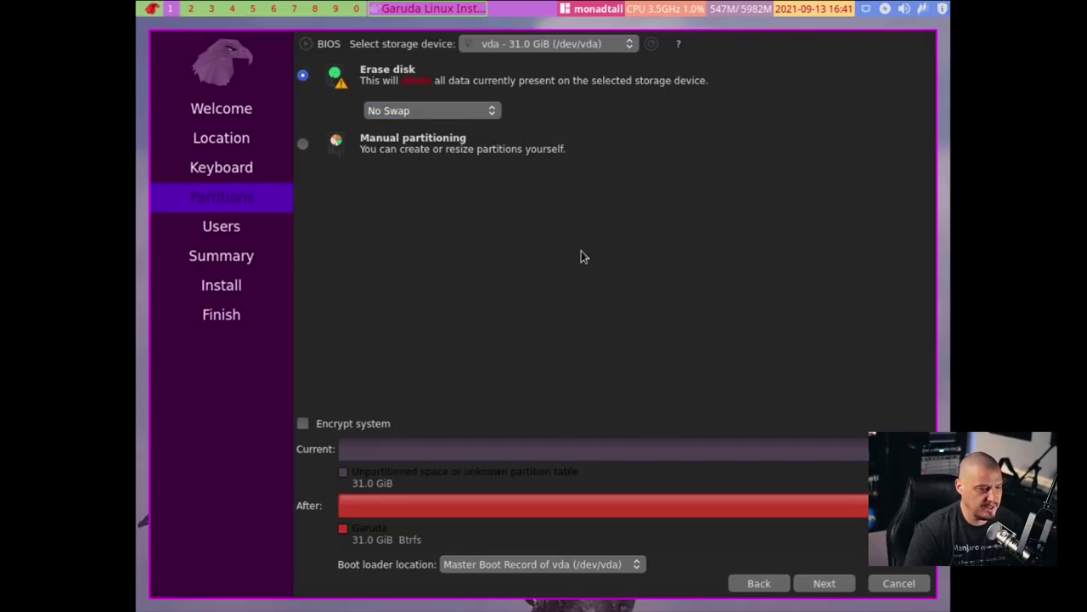
left_click(828, 585)
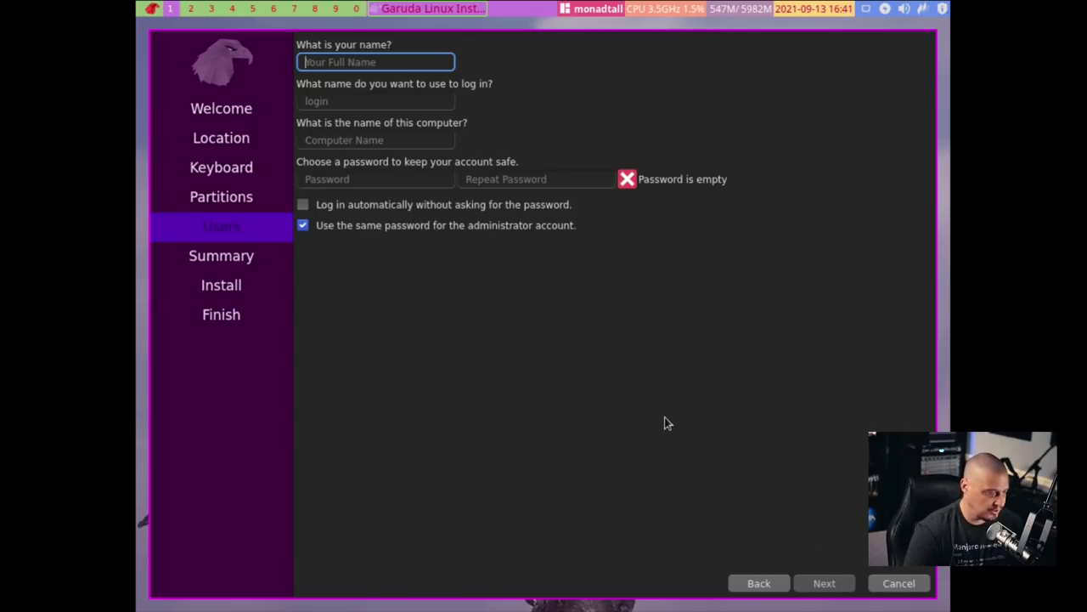
Enter the user's name, set computer name garuda-virt, enter and confirm the password, and continue
type("dt")
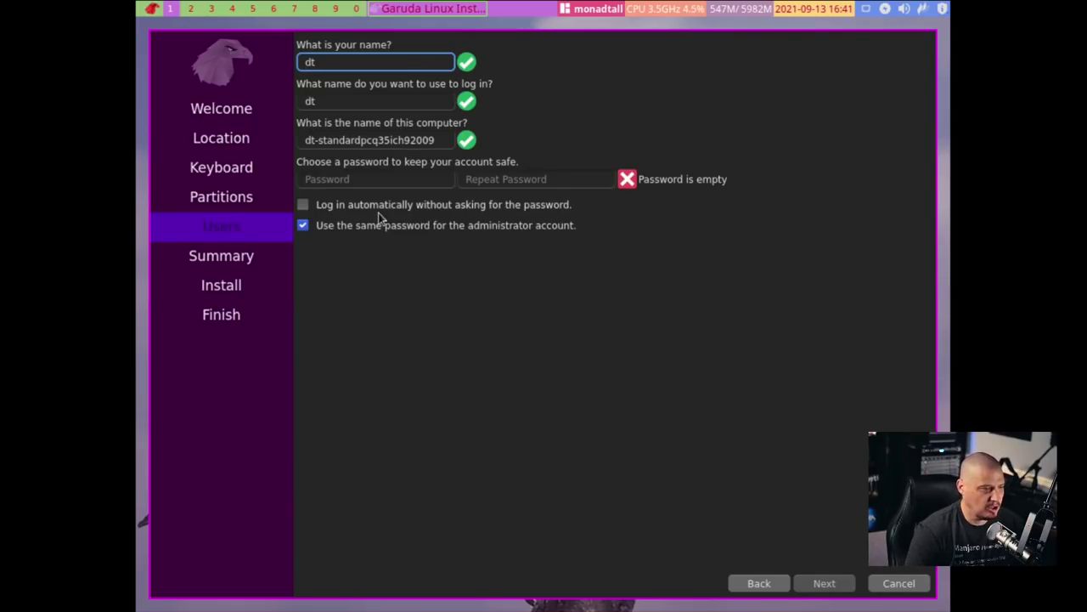
triple_click(351, 142)
type("garuda-v")
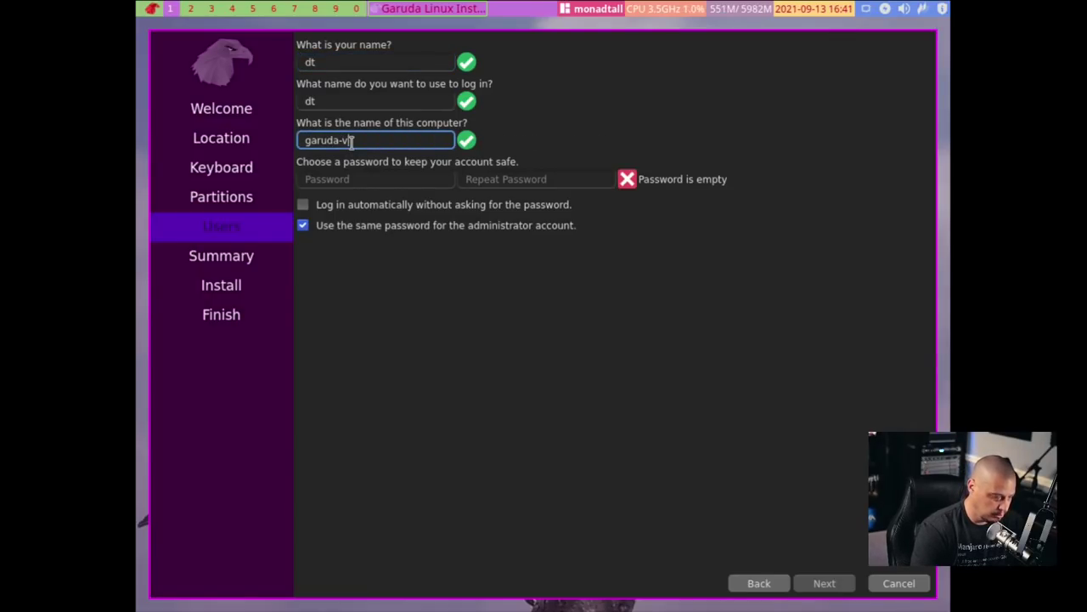
type("irt")
left_click(398, 180)
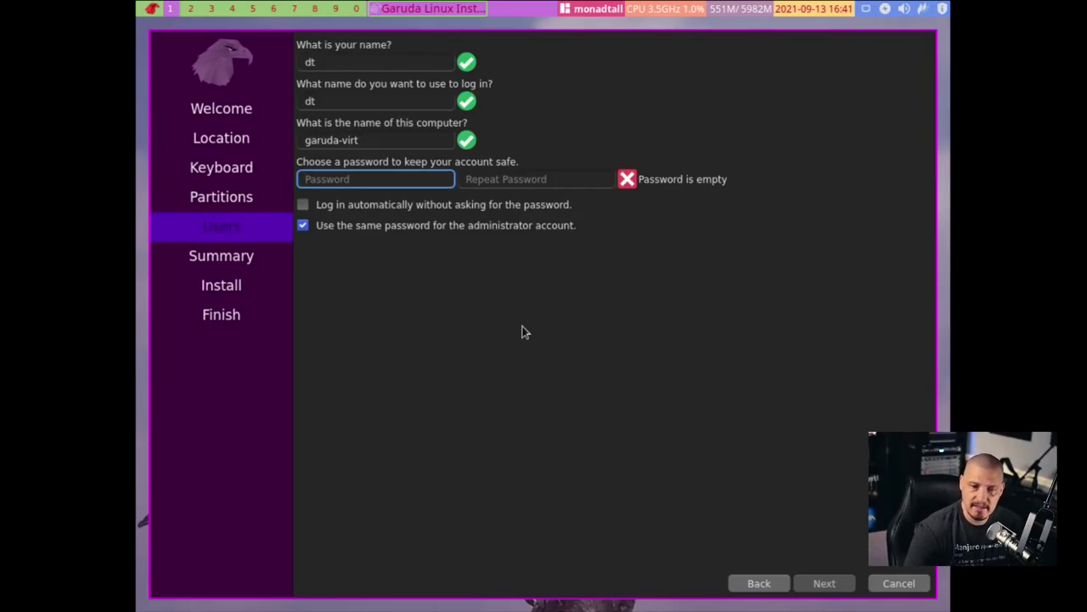
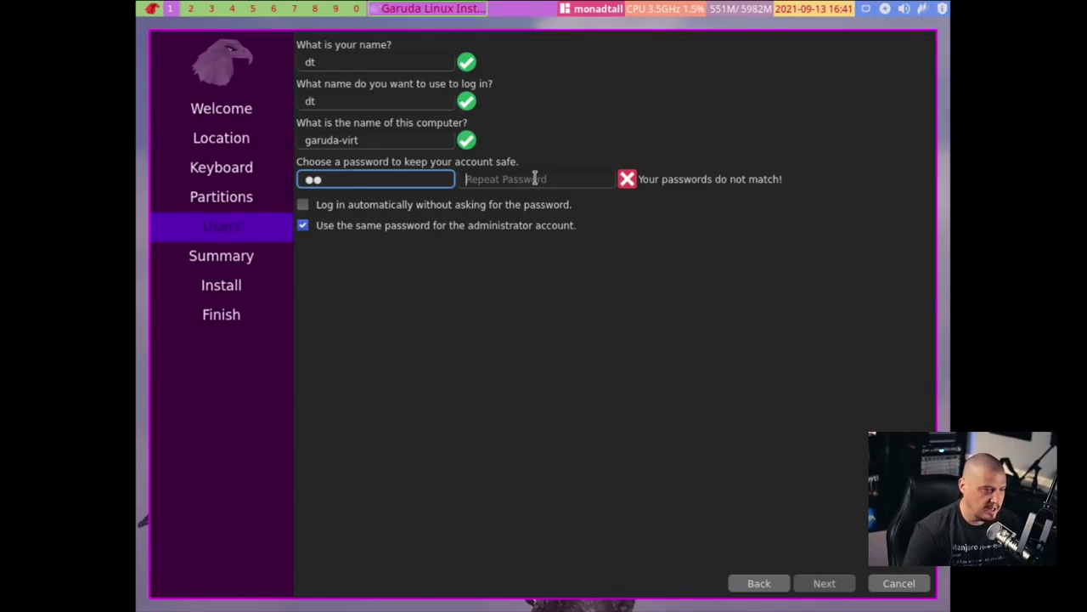
left_click(536, 180)
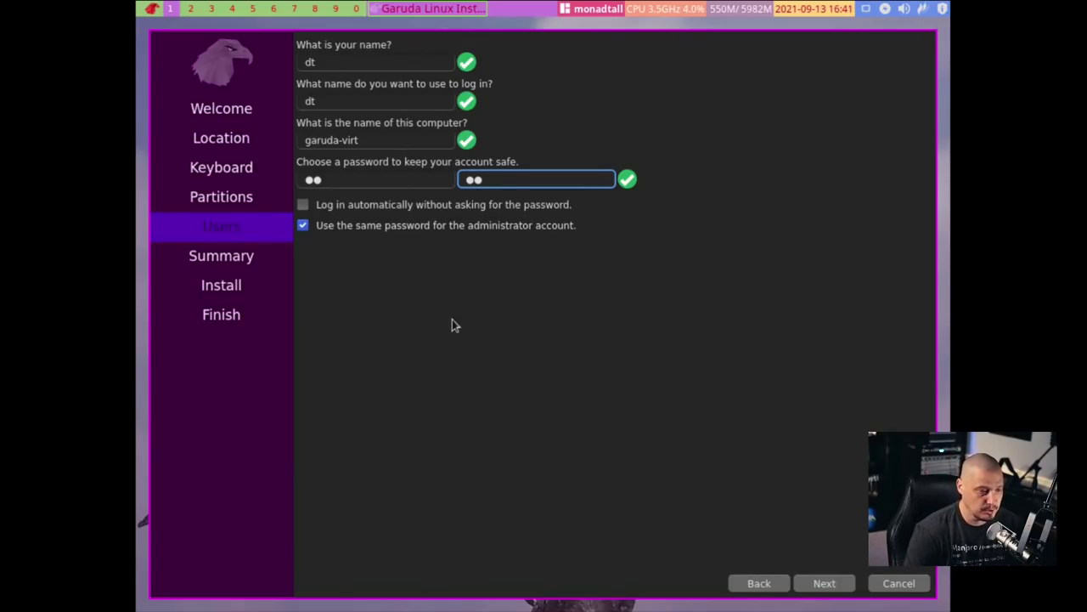
left_click(817, 584)
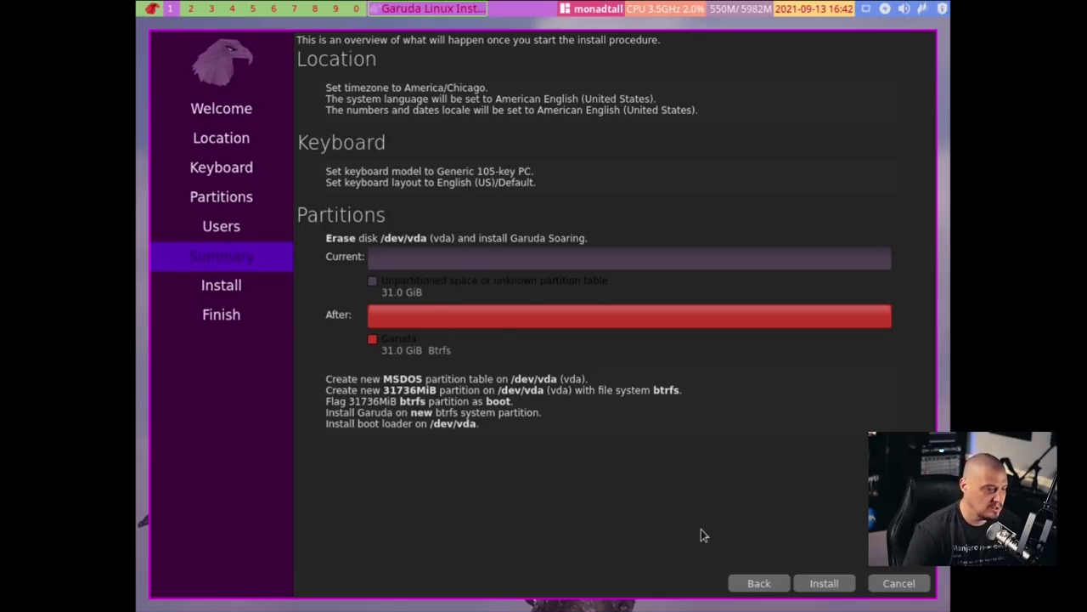
Start the Garuda installation and confirm Install now
left_click(829, 586)
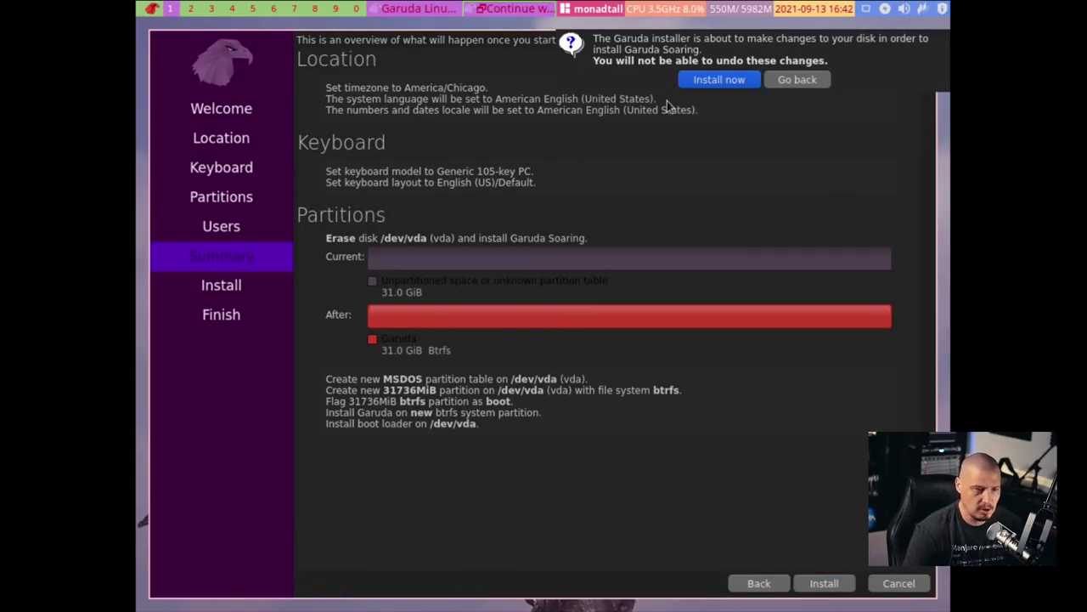
left_click(714, 81)
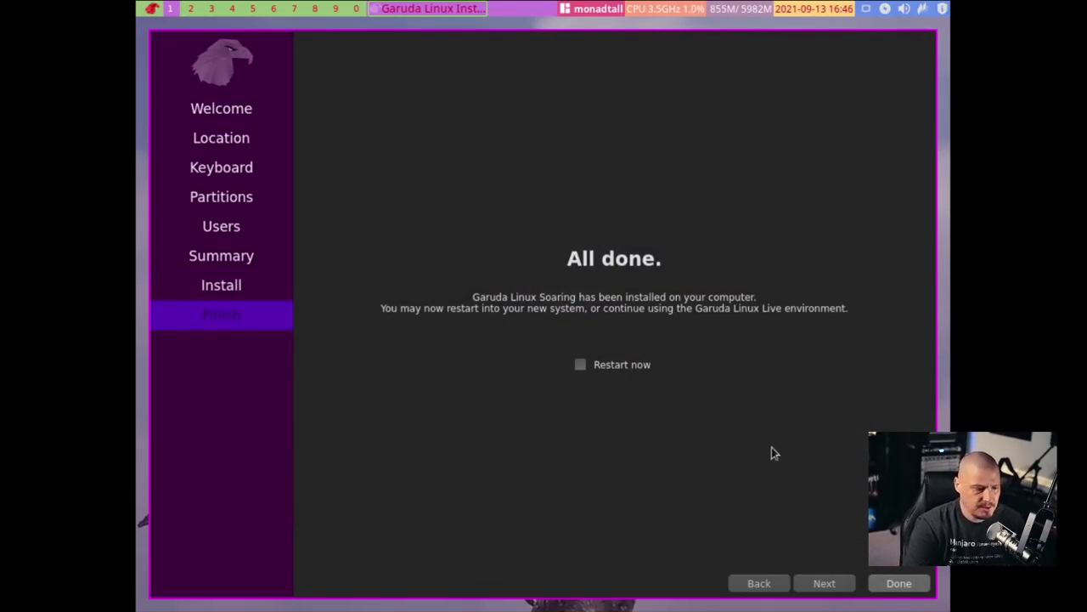
Tick Restart now, finish the installer, and switch the virt-manager console to fullscreen
left_click(578, 366)
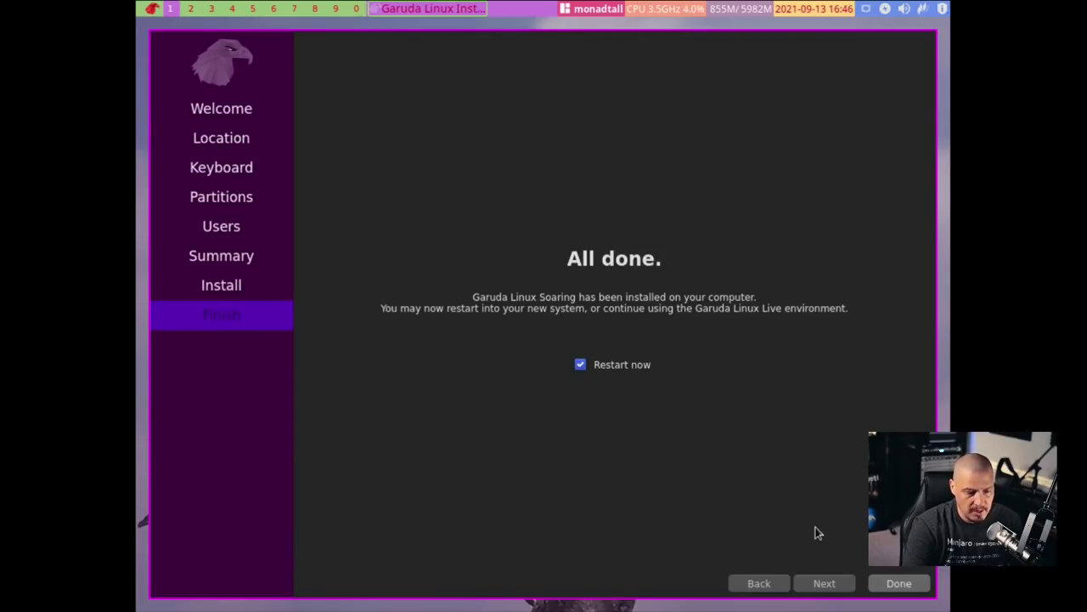
left_click(898, 584)
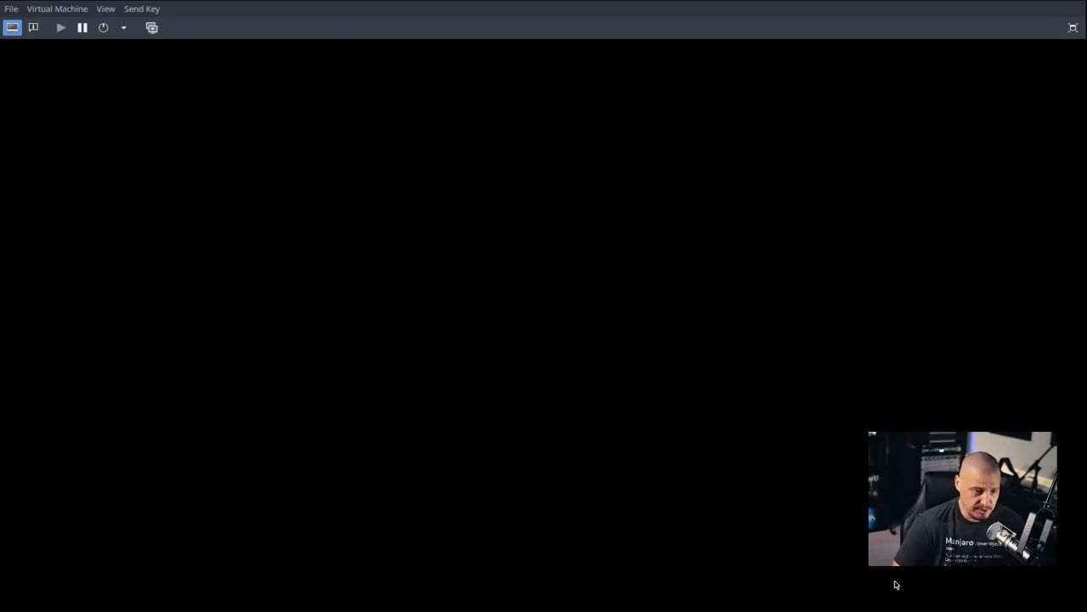
left_click(106, 8)
left_click(136, 81)
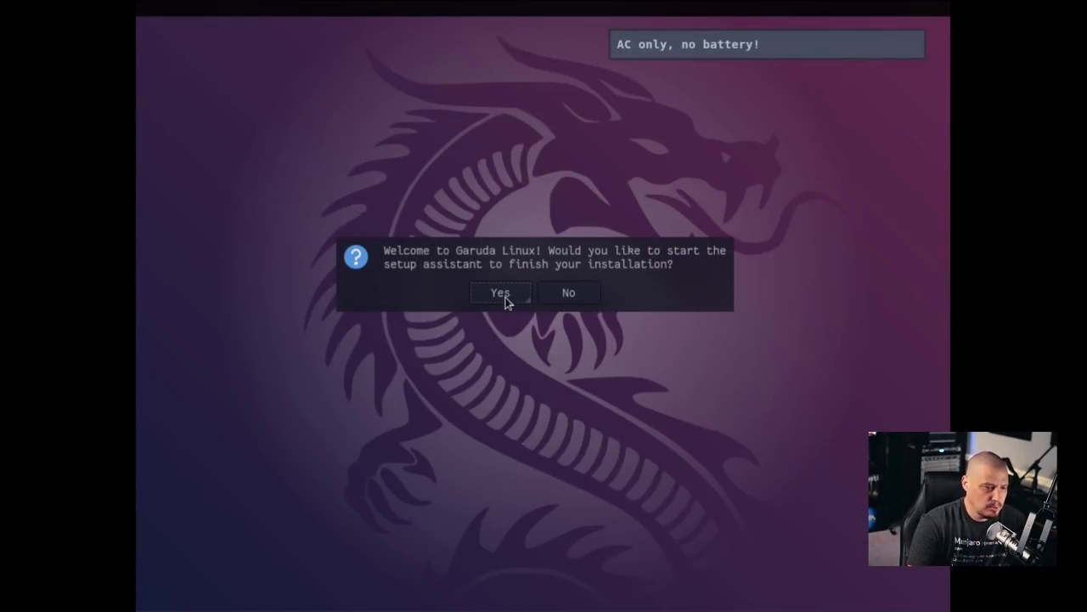
Start the setup assistant, accept the system update, and submit the administrator authentication
left_click(503, 297)
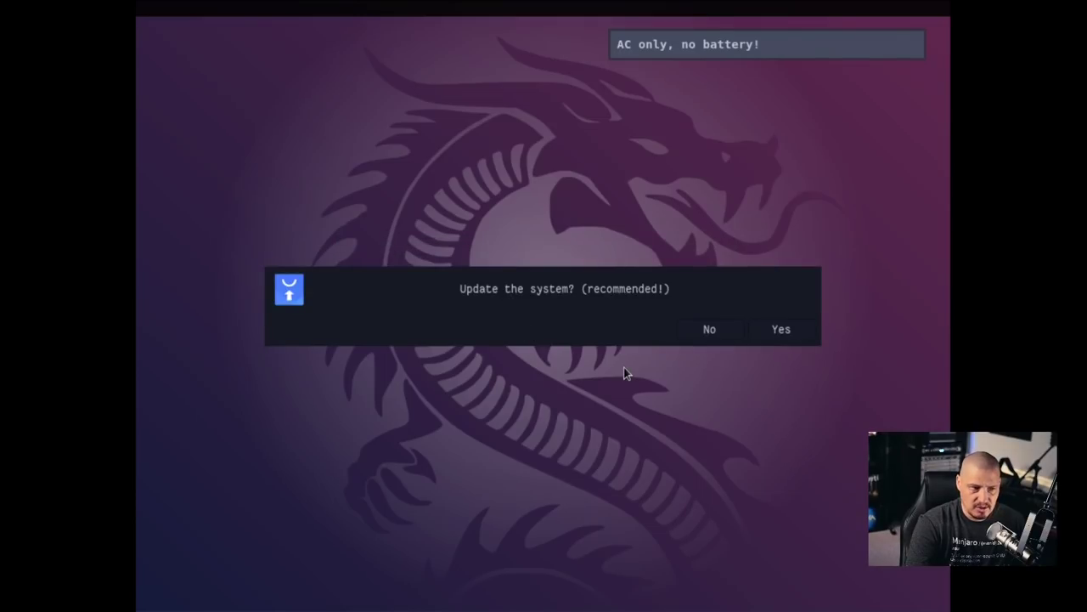
left_click(768, 335)
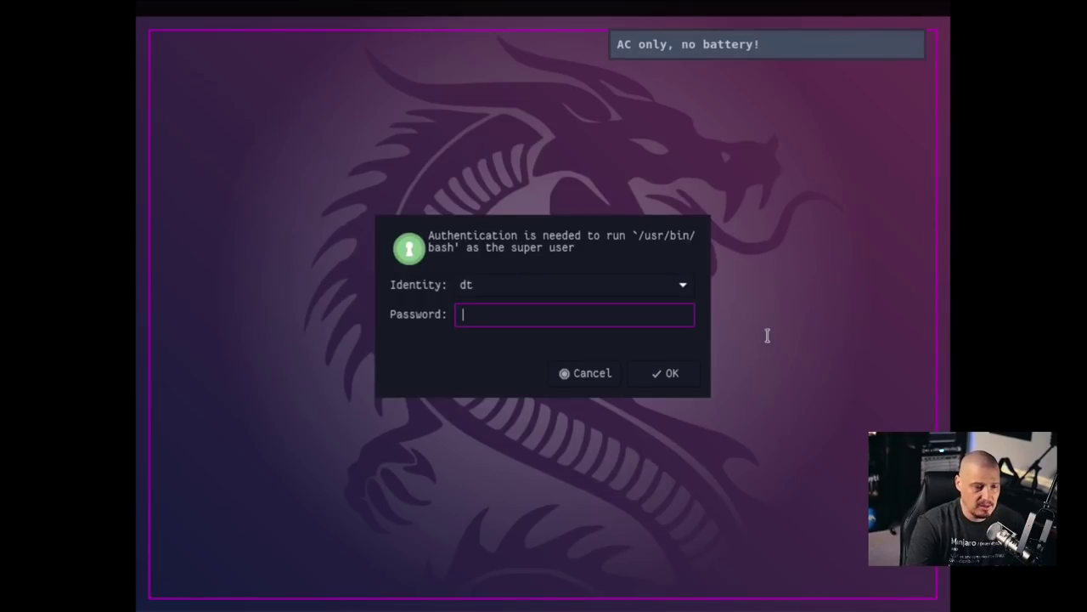
key("Escape")
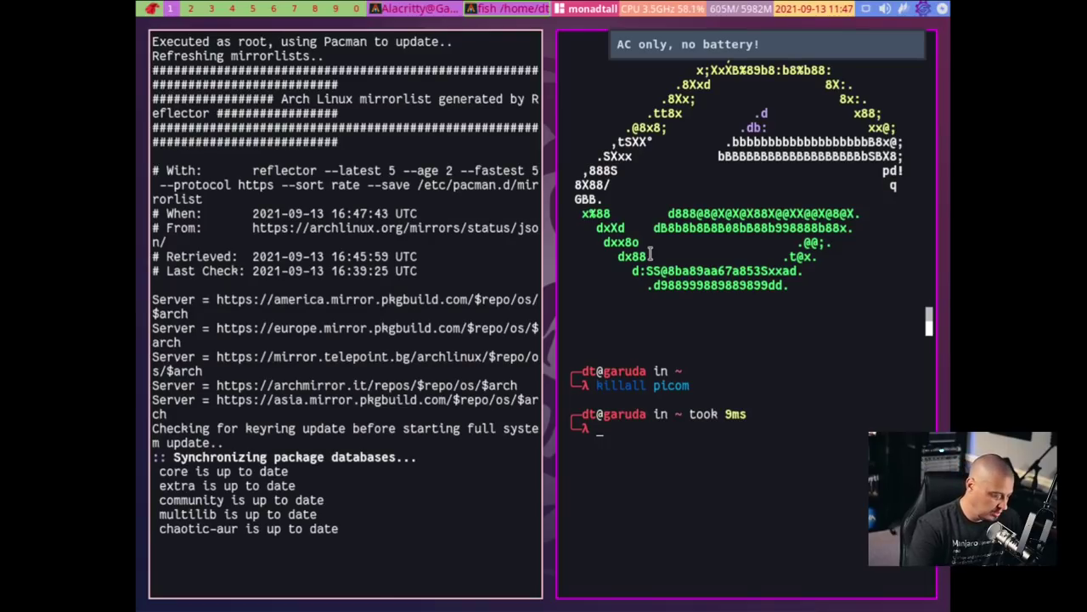
Accept the keyring update, then set the resolution to 1920x1080 with xrandr in a second terminal
key("super+shift+c")
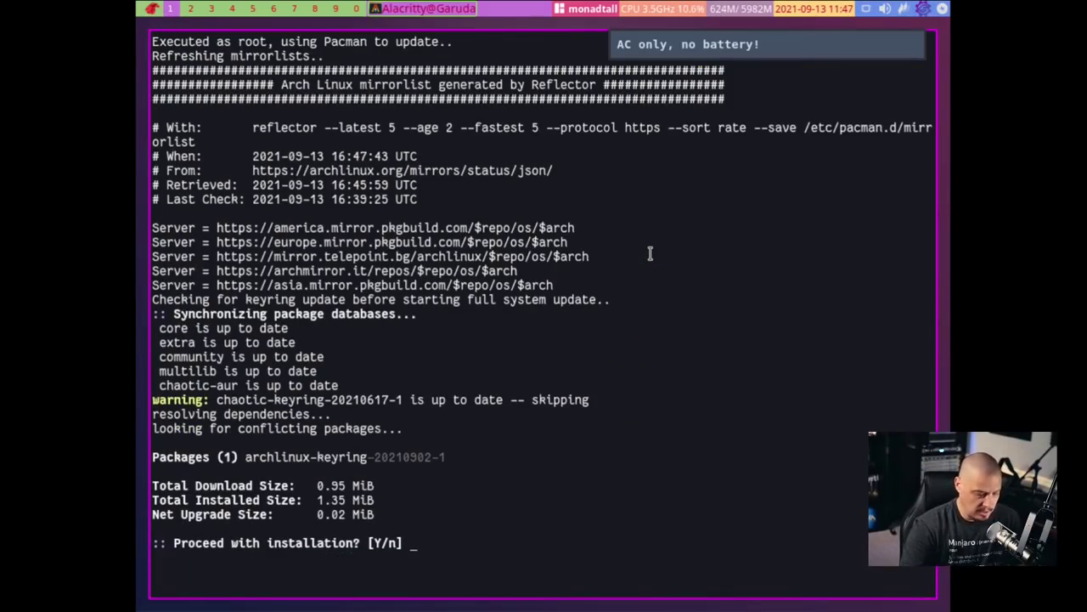
key("Return")
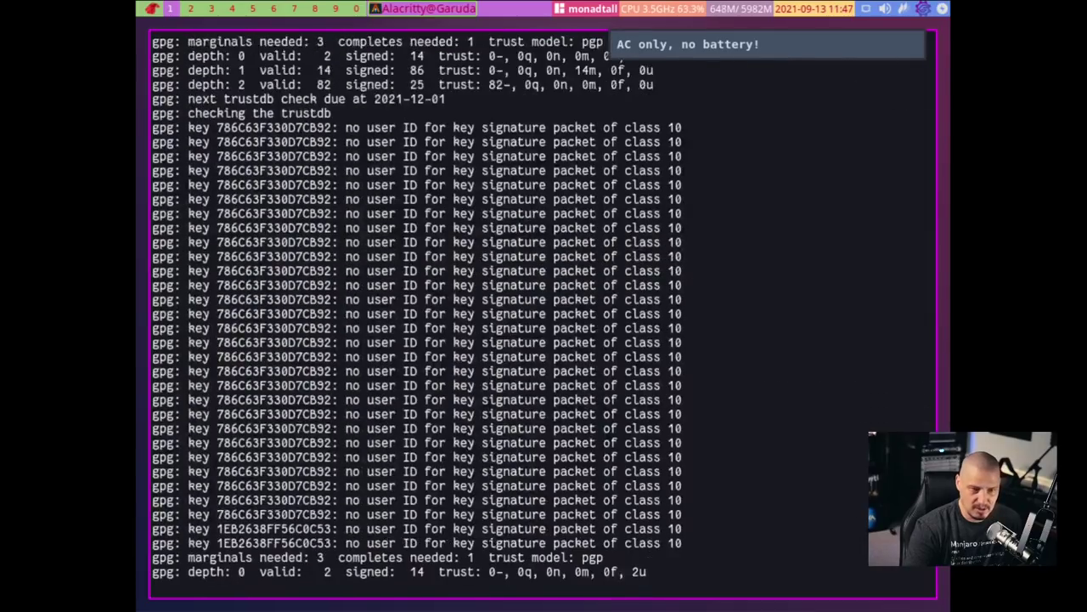
key("super+Return")
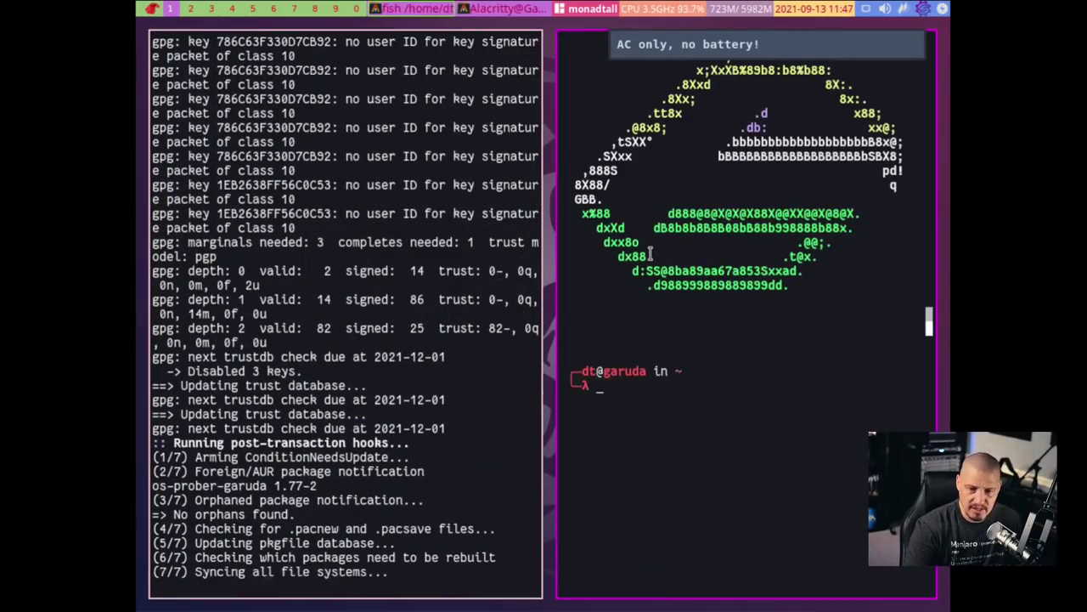
type("xrand")
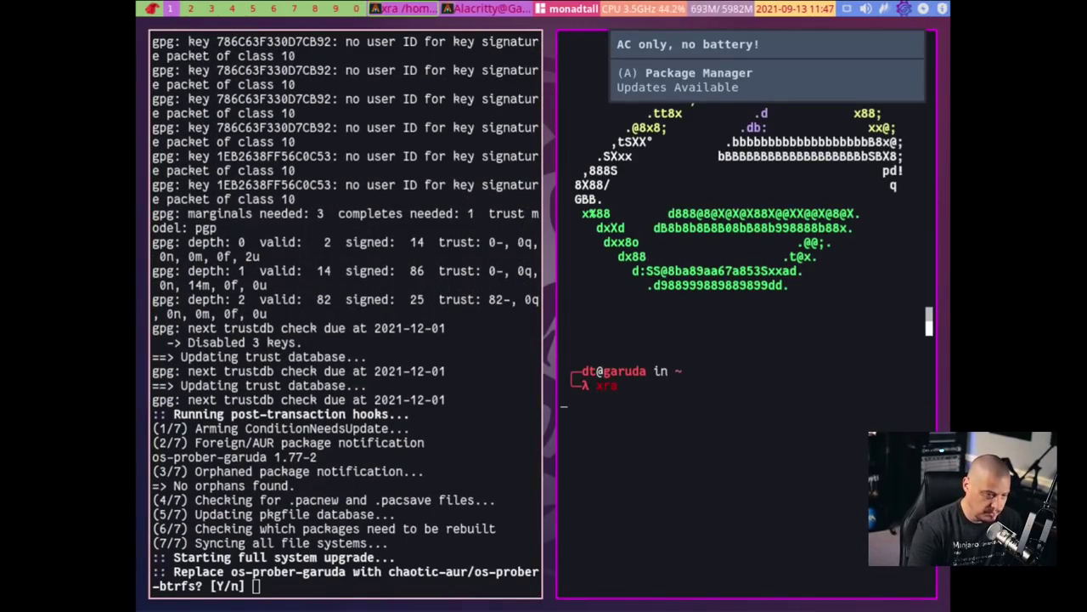
key("Return")
type("xra")
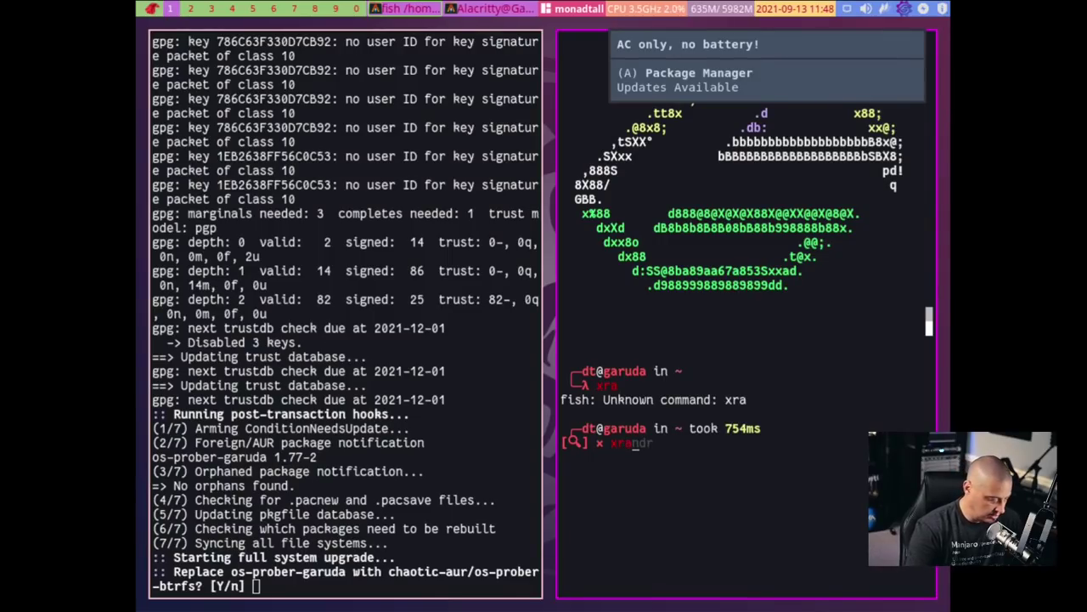
type("ndr -s")
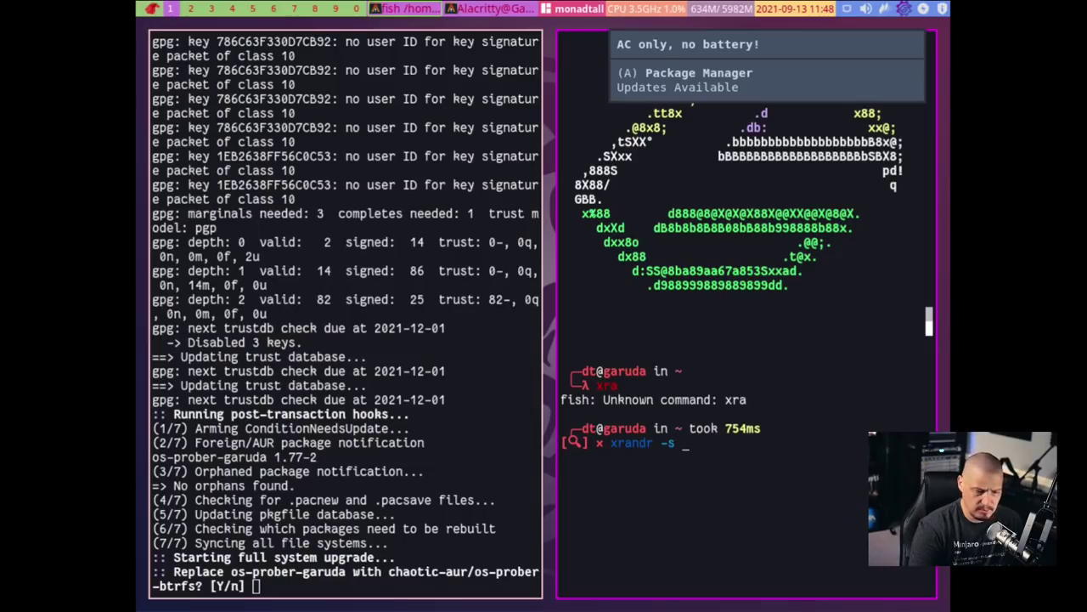
type(" 1920x1080")
key("Return")
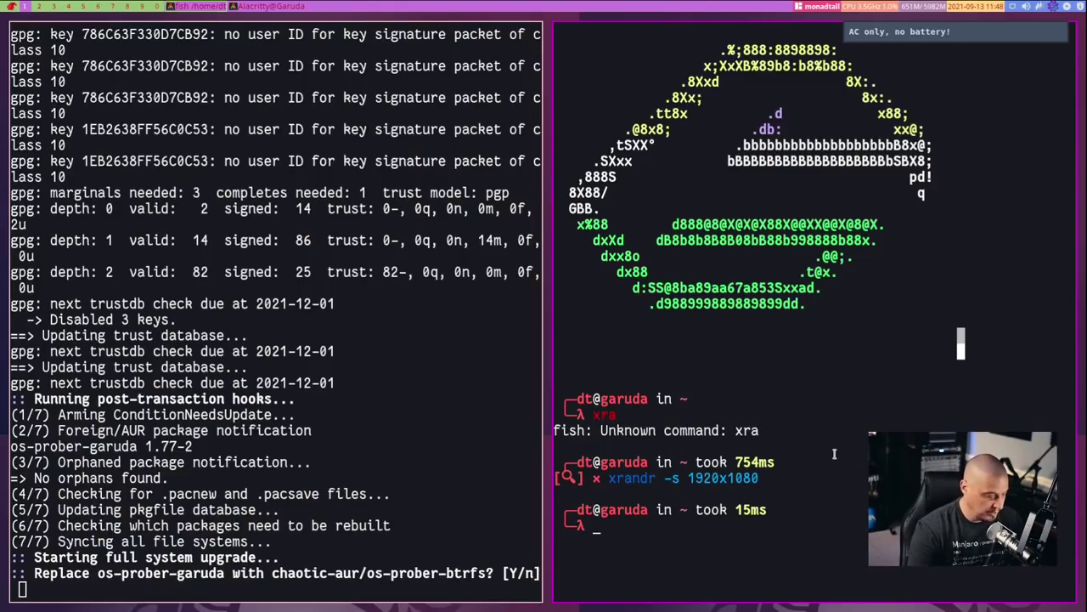
key("super+shift+c")
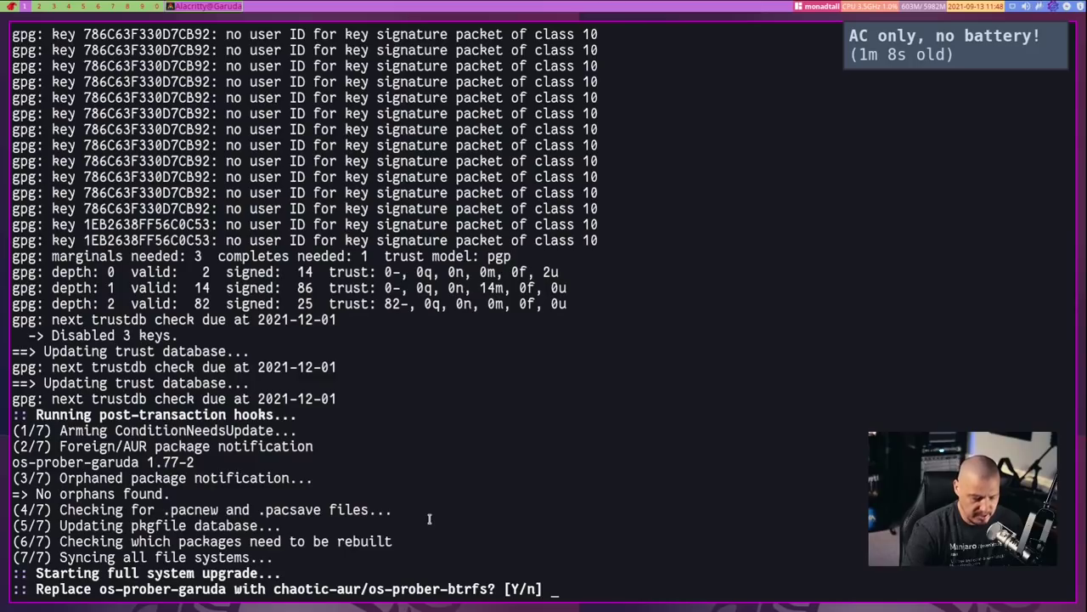
Accept replacing os-prober-garuda, proceed with the package upgrades, and close the finished update output
key("Return")
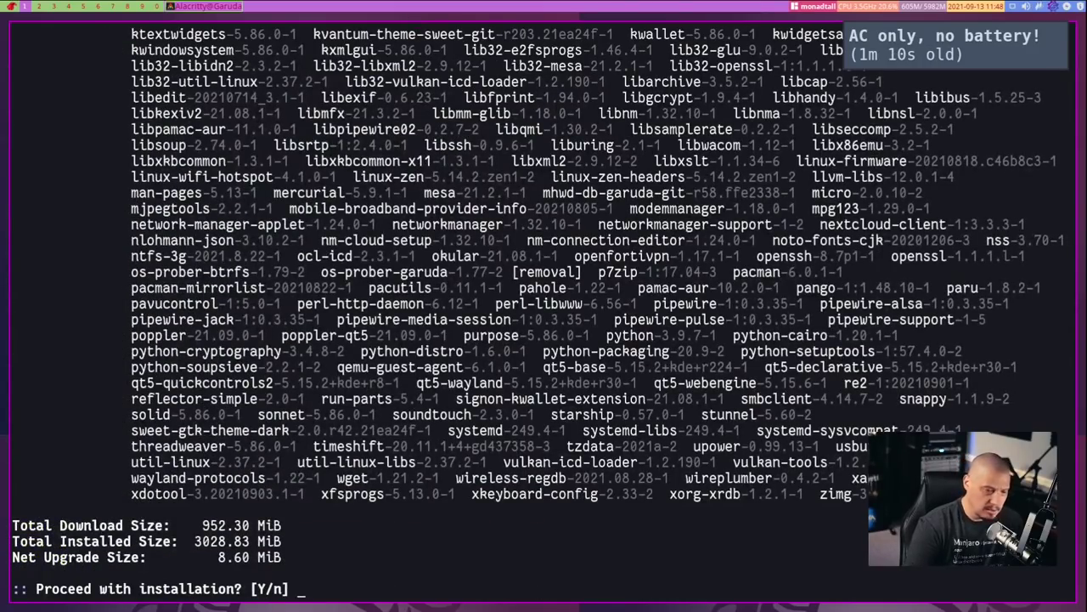
key("Return")
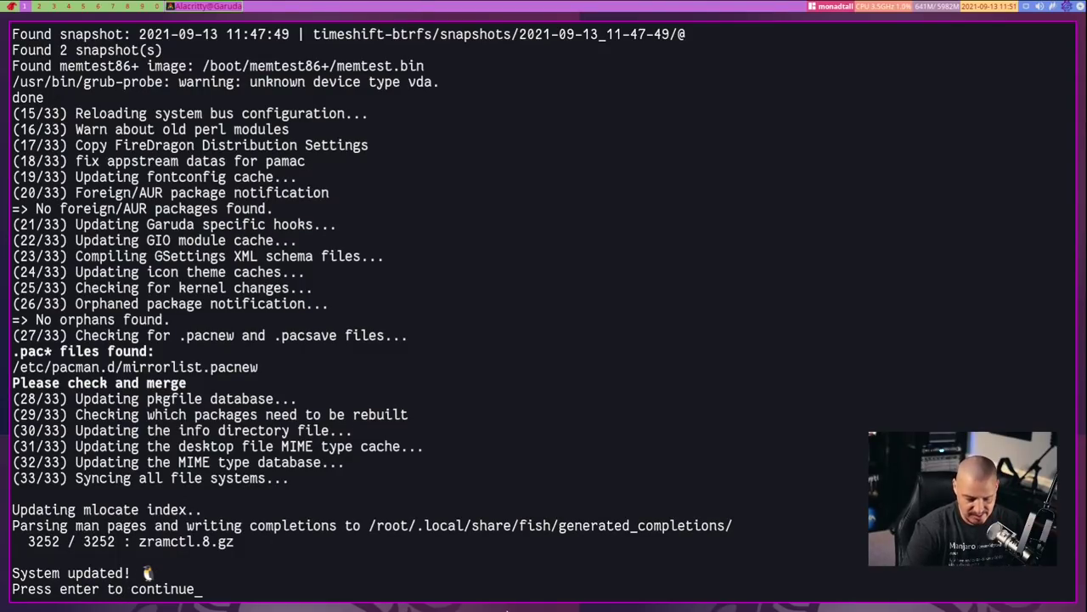
key("Return")
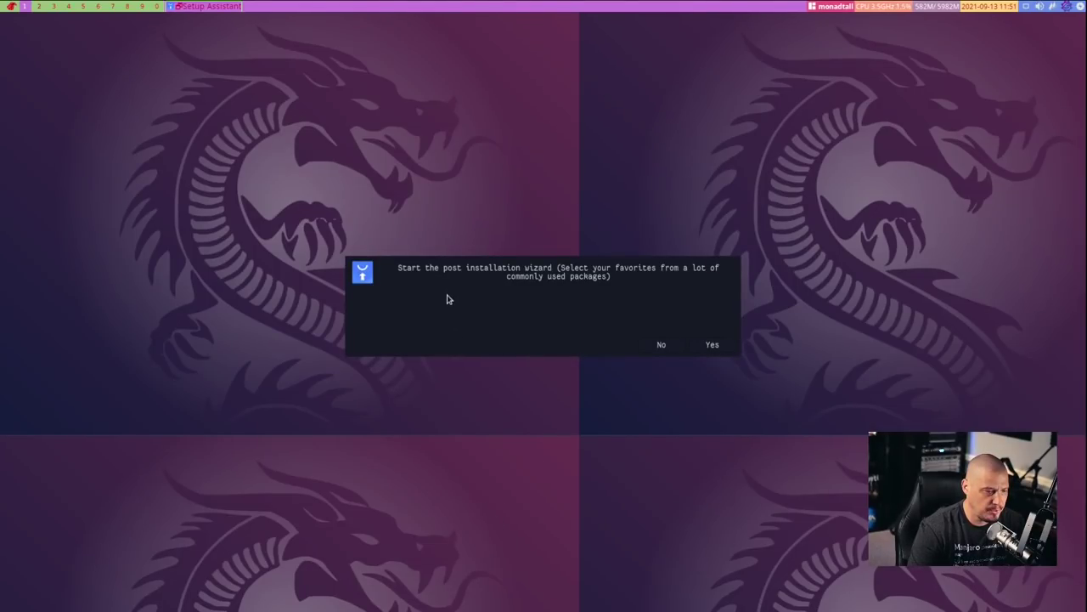
Start the post-installation wizard, decline printer/scanner/Samba support, and accept the extra Garuda wallpapers
left_click(716, 349)
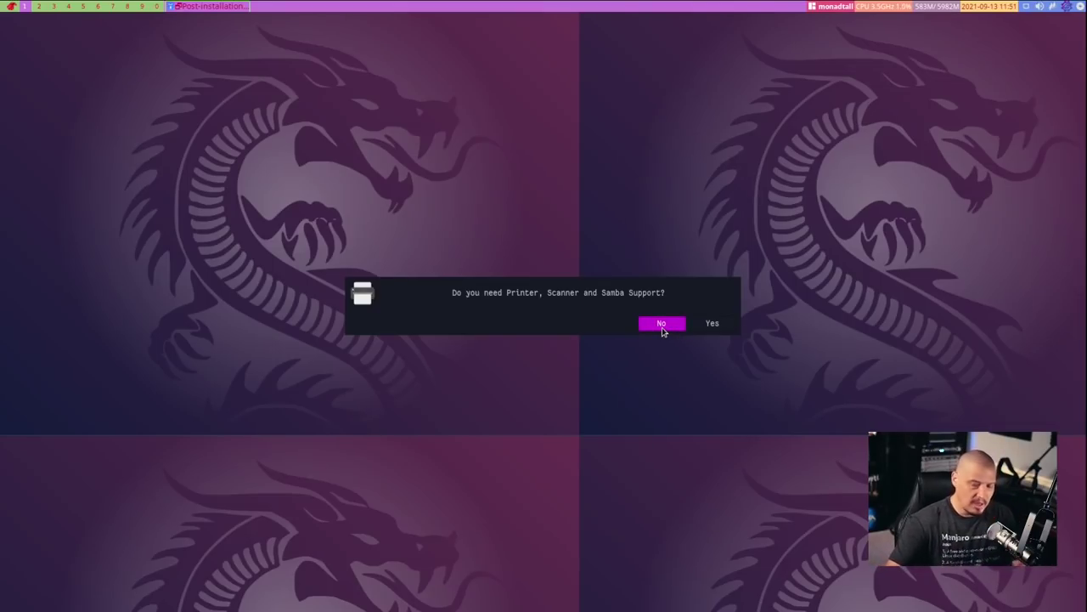
left_click(662, 324)
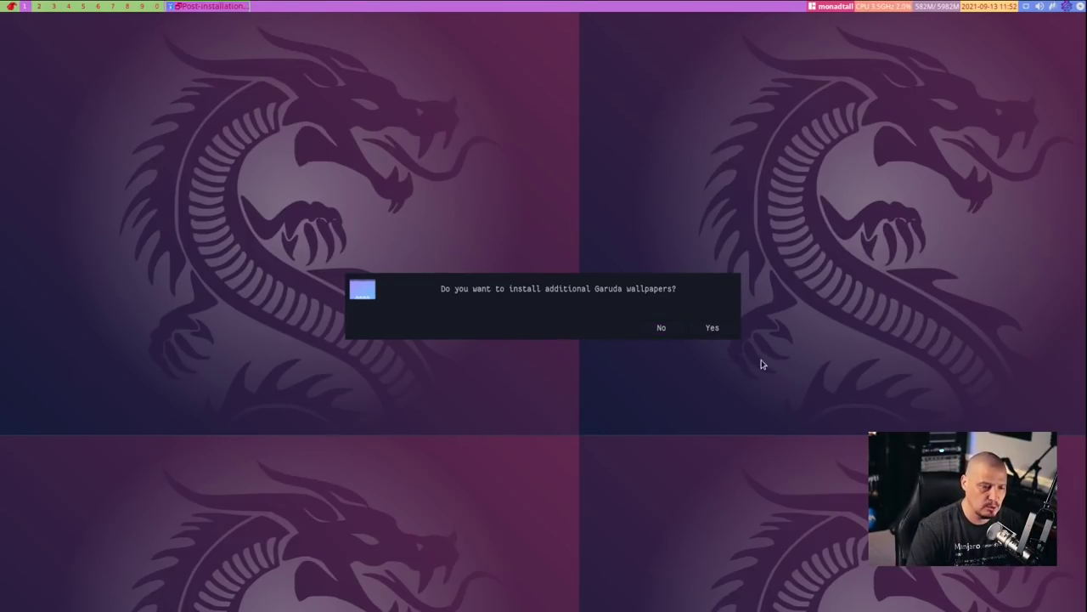
left_click(724, 331)
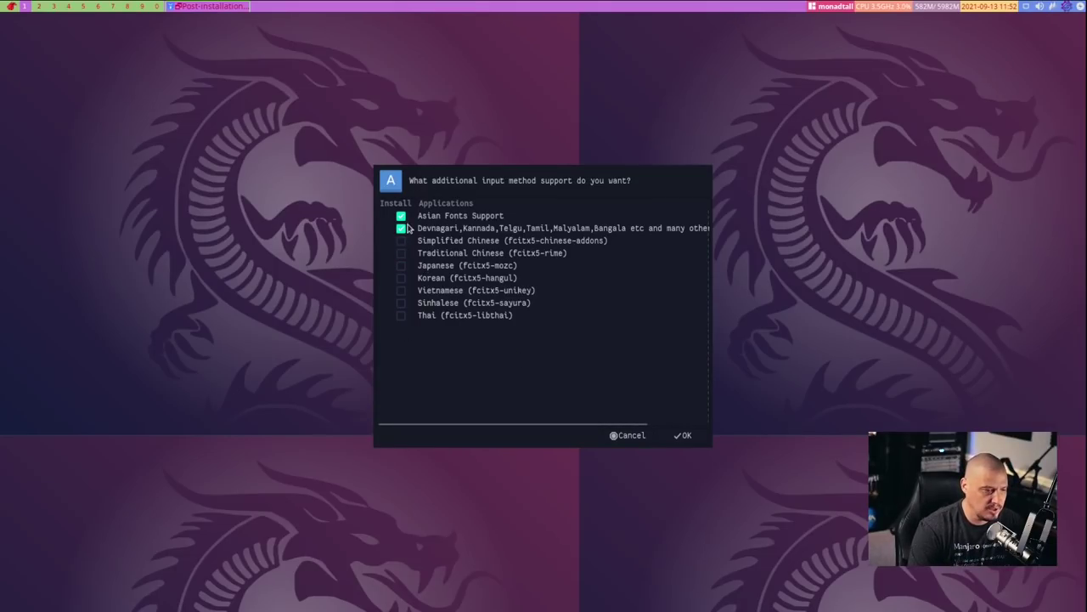
Keep the default input method fonts and pick Appimage Launcher as the extra software center
left_click(687, 436)
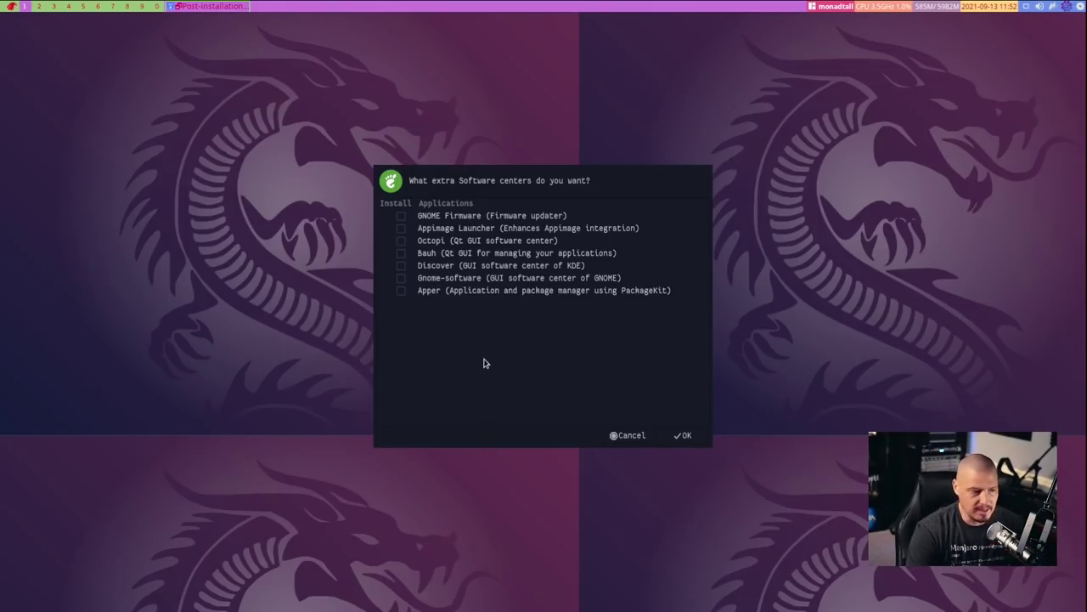
left_click(402, 228)
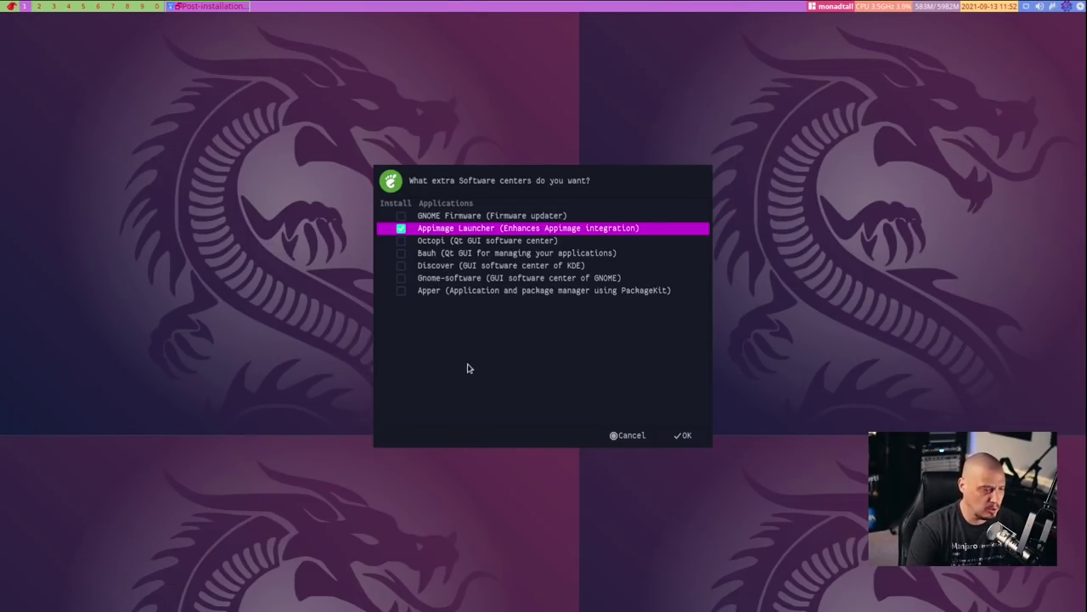
left_click(687, 436)
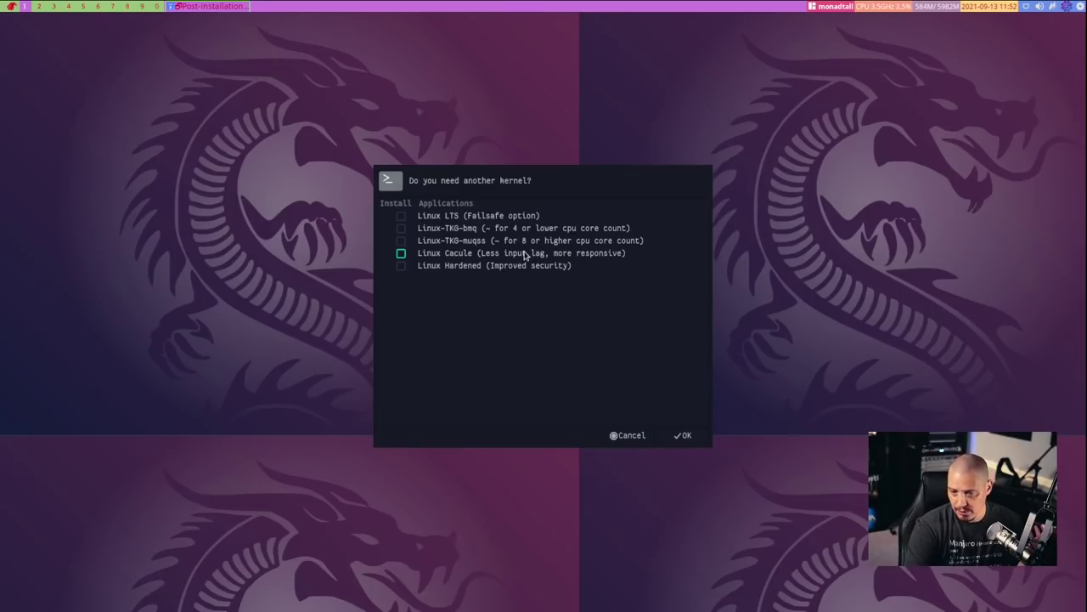
Skip additional kernels and select LibreOffice Fresh instead of LibreOffice Still
left_click(685, 435)
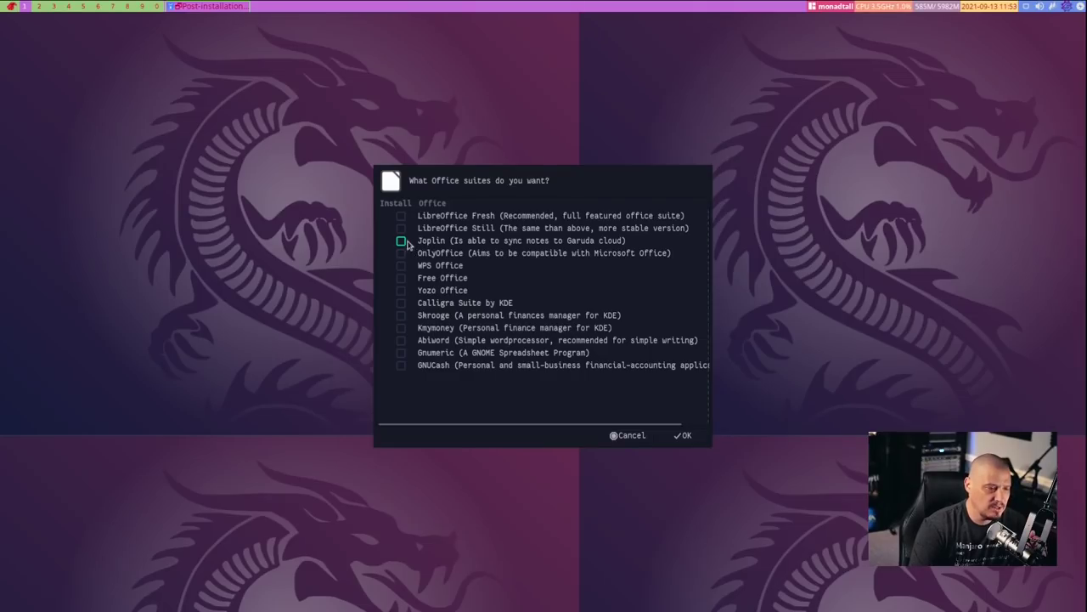
left_click(401, 228)
left_click(401, 216)
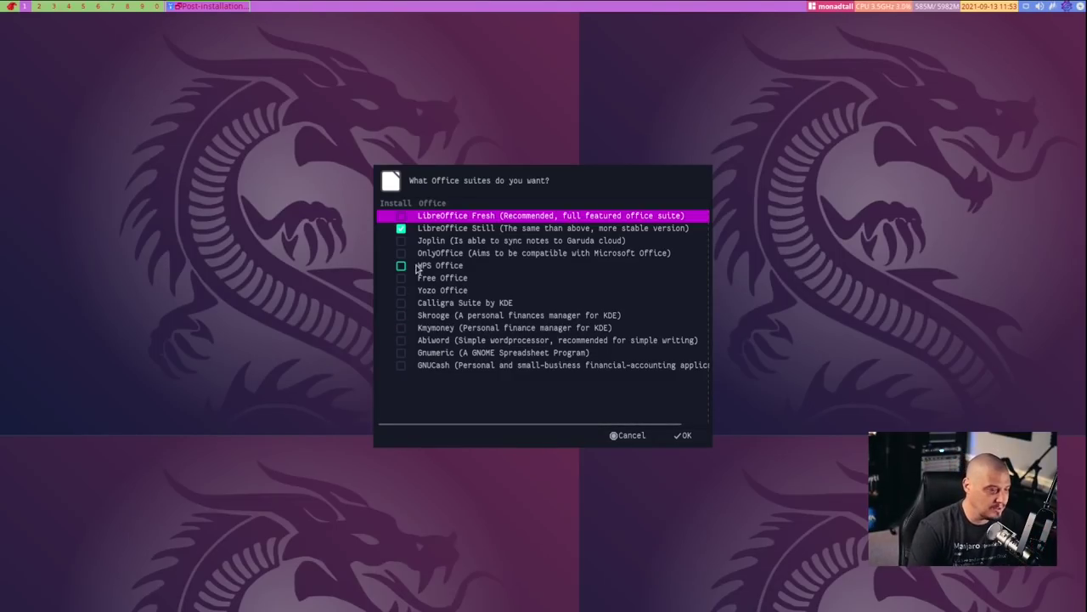
left_click(401, 229)
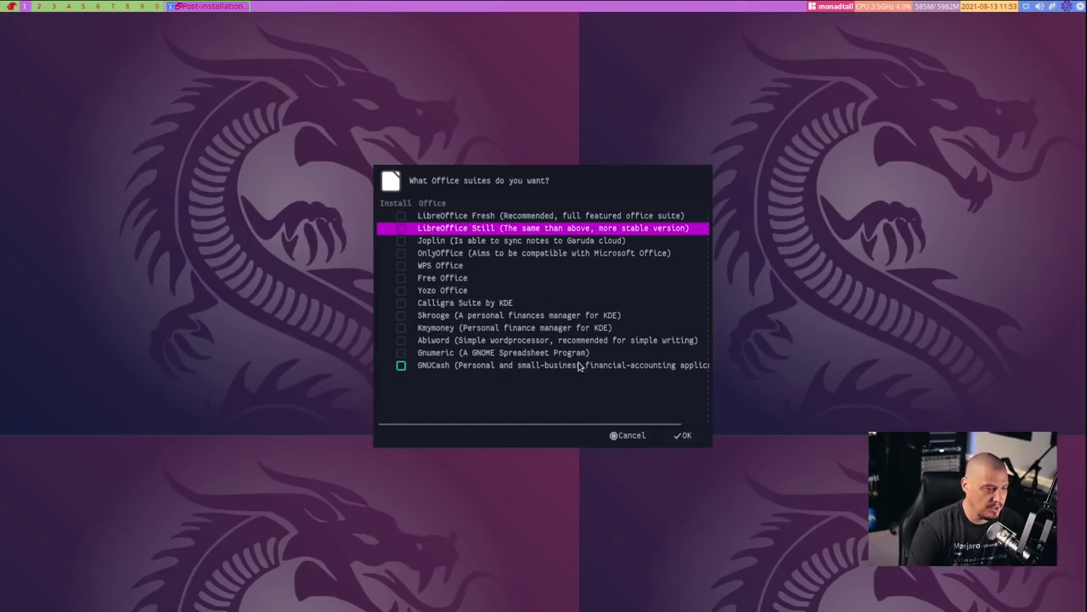
left_click(685, 435)
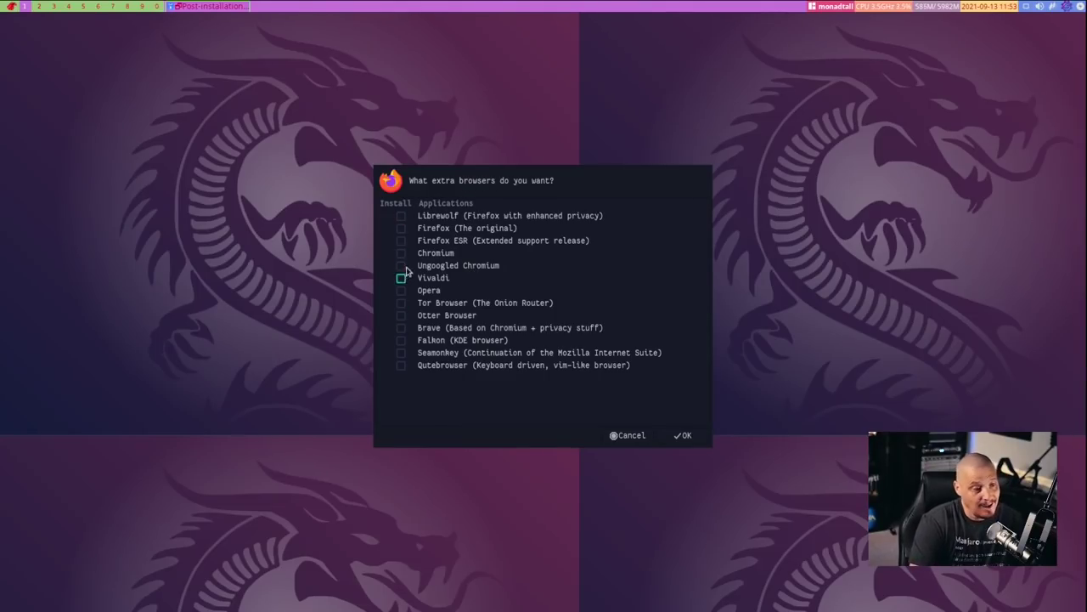
Confirm Firefox as the only extra browser, leaving Brave and Qutebrowser unticked
left_click(401, 229)
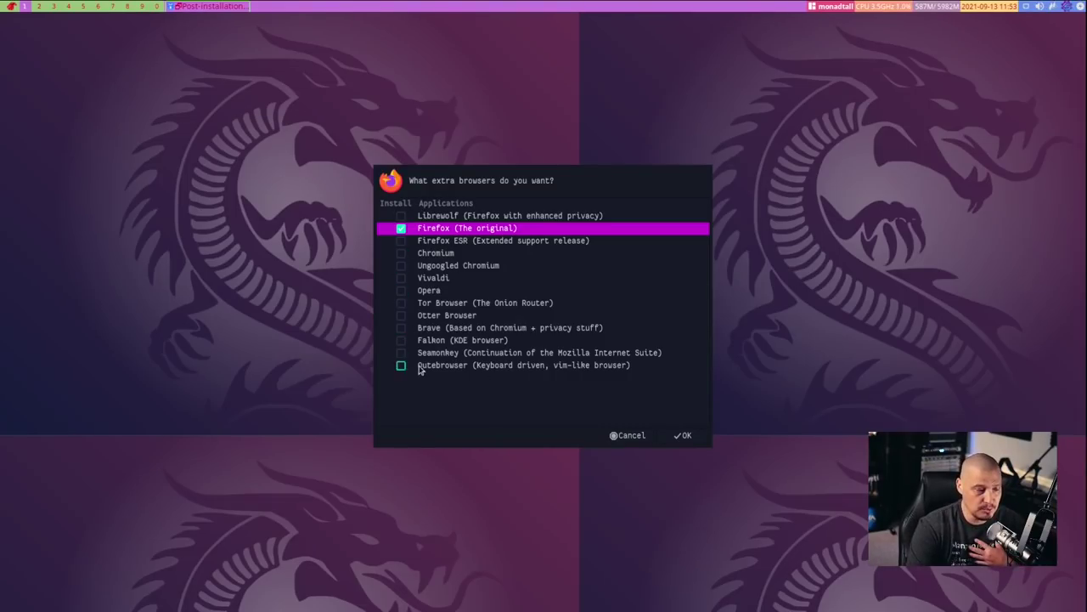
left_click(401, 328)
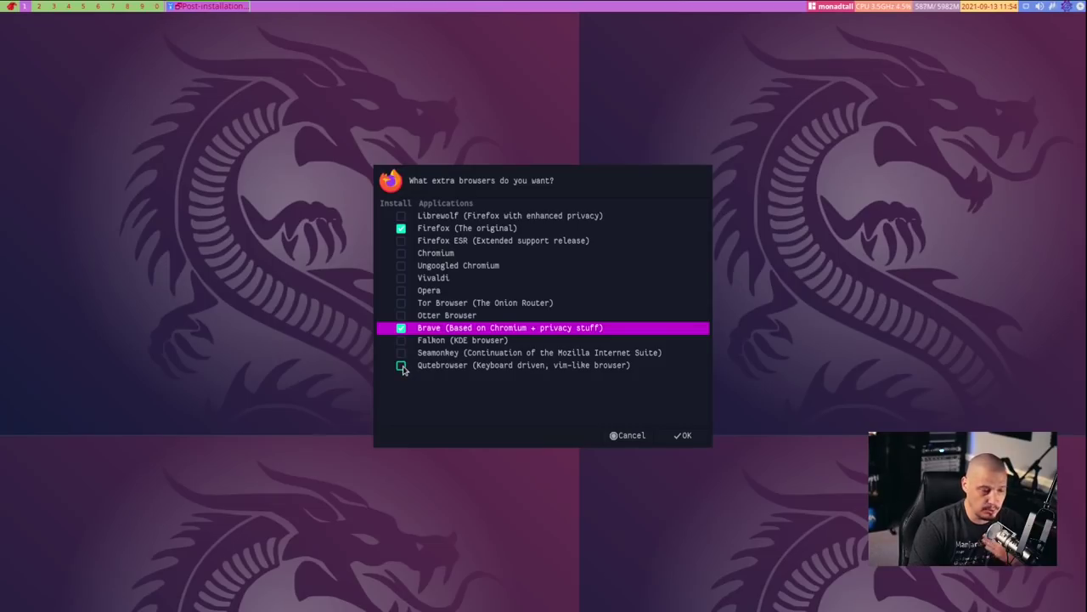
left_click(402, 366)
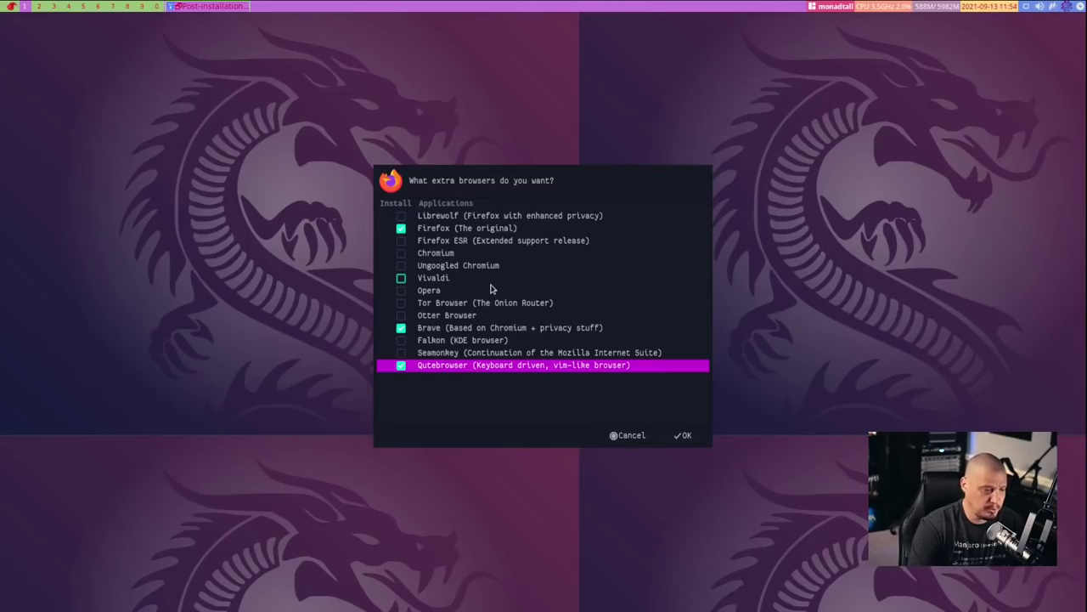
left_click(402, 327)
left_click(405, 366)
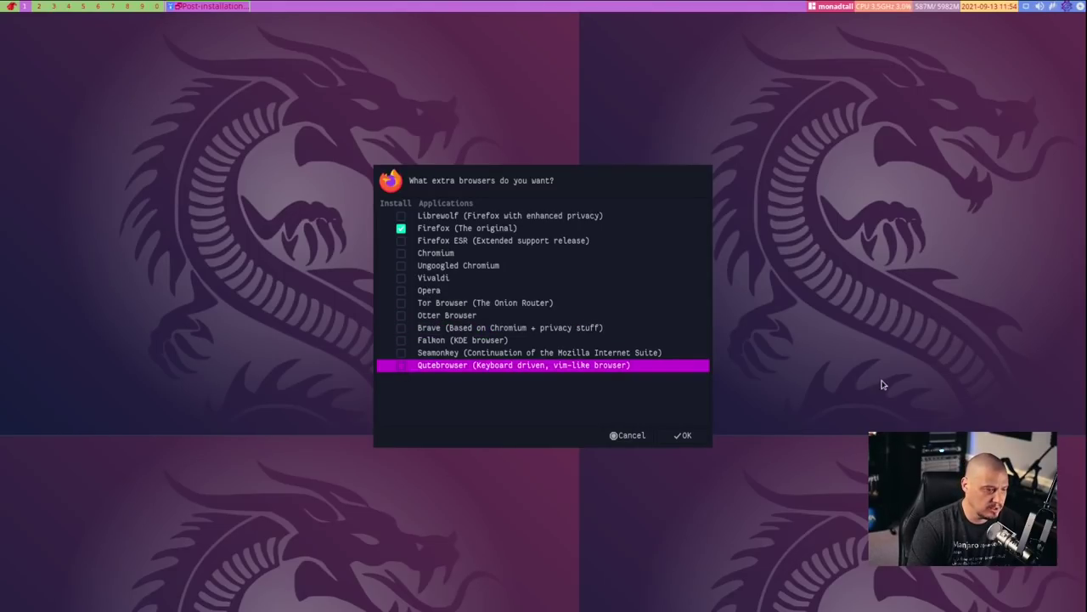
left_click(684, 435)
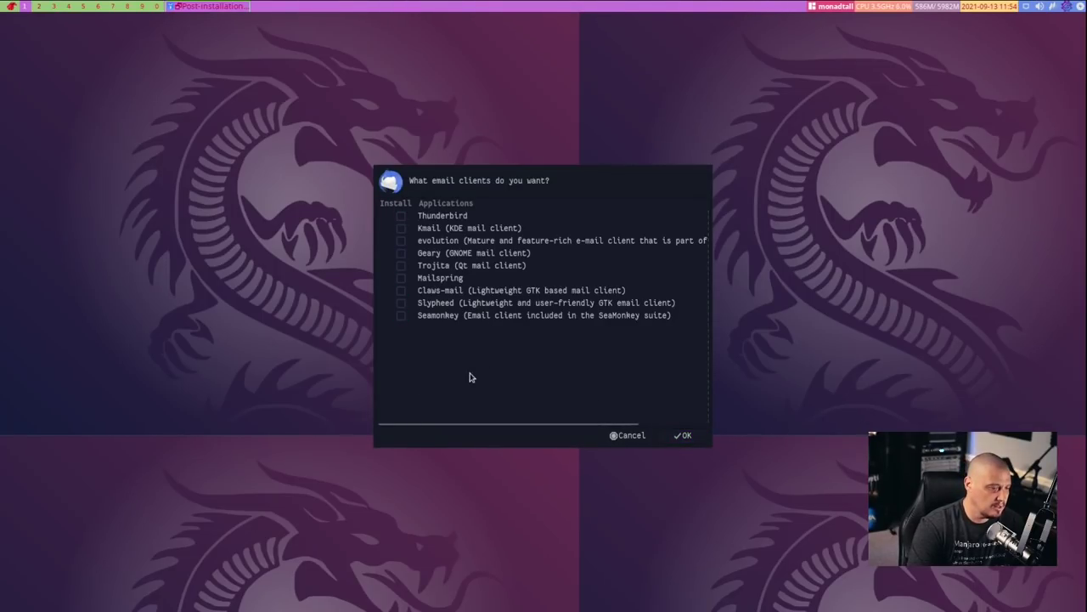
Confirm the email client choice with Thunderbird and Geary left unticked
left_click(407, 281)
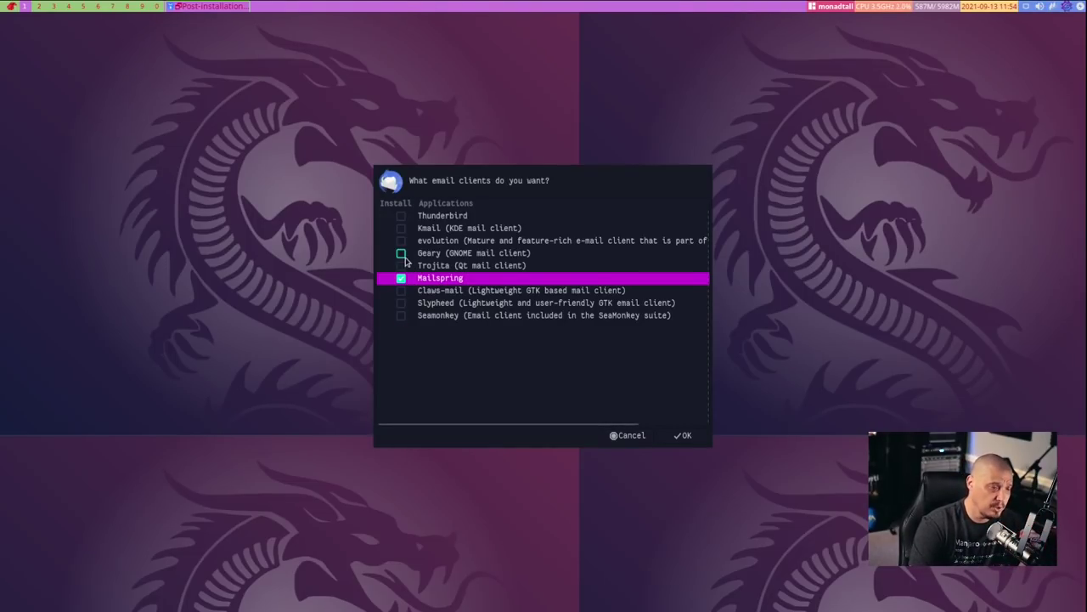
left_click(399, 255)
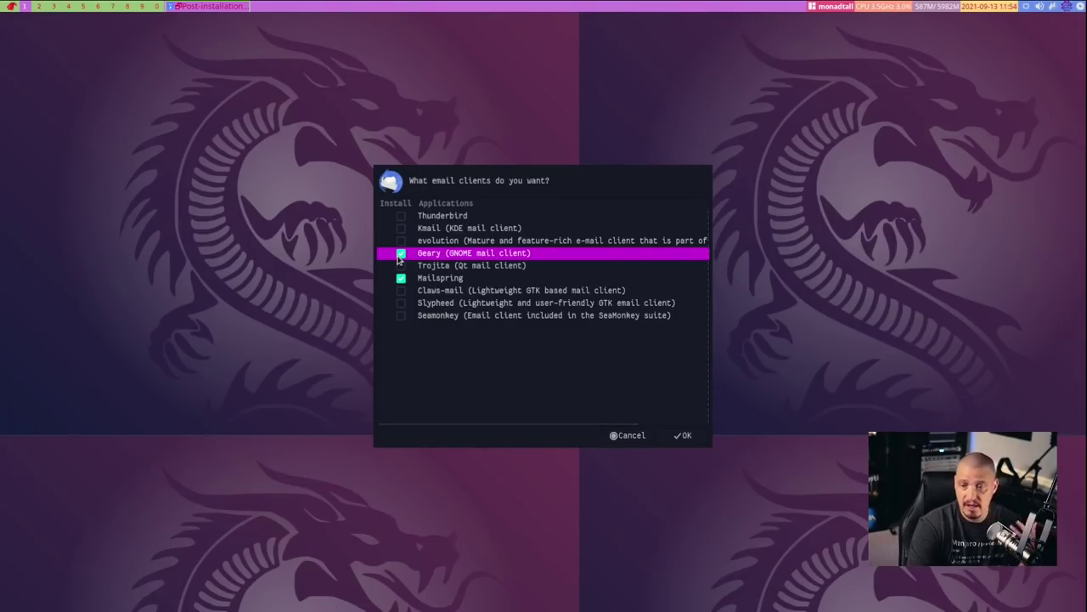
left_click(401, 217)
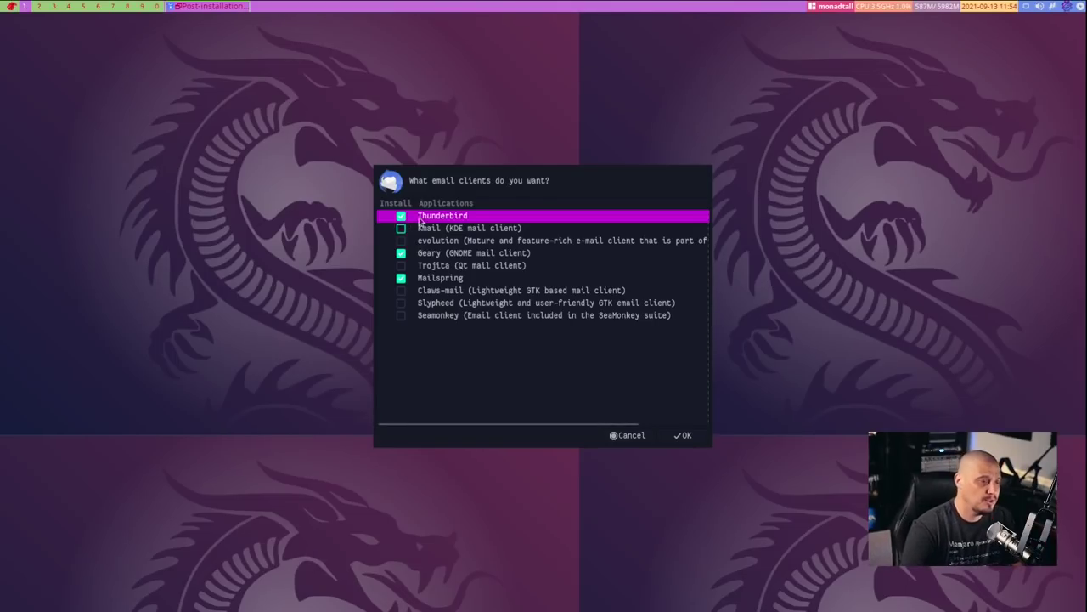
left_click(401, 216)
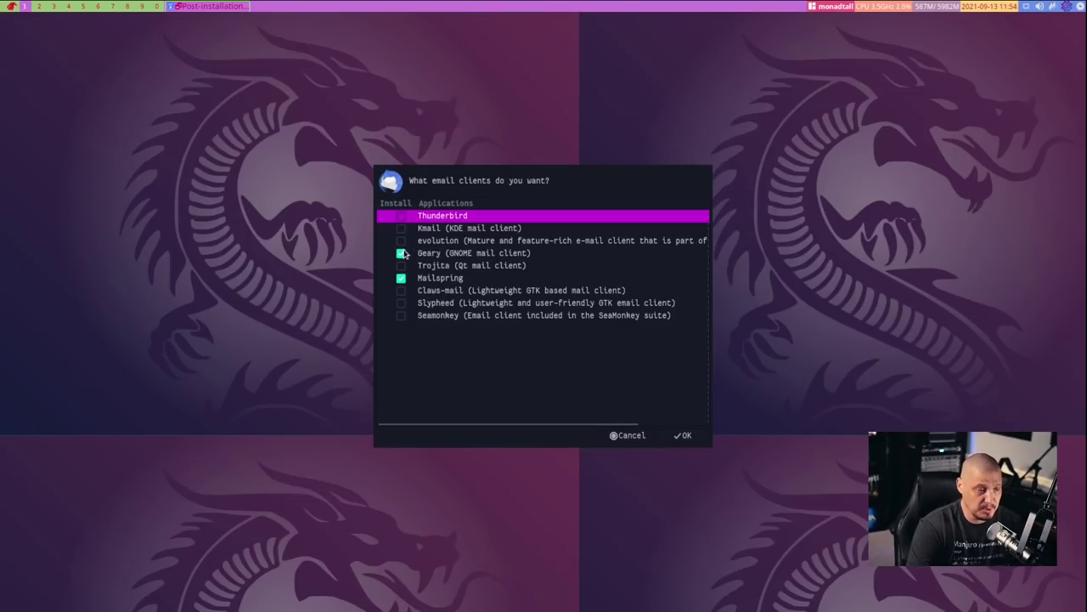
left_click(404, 254)
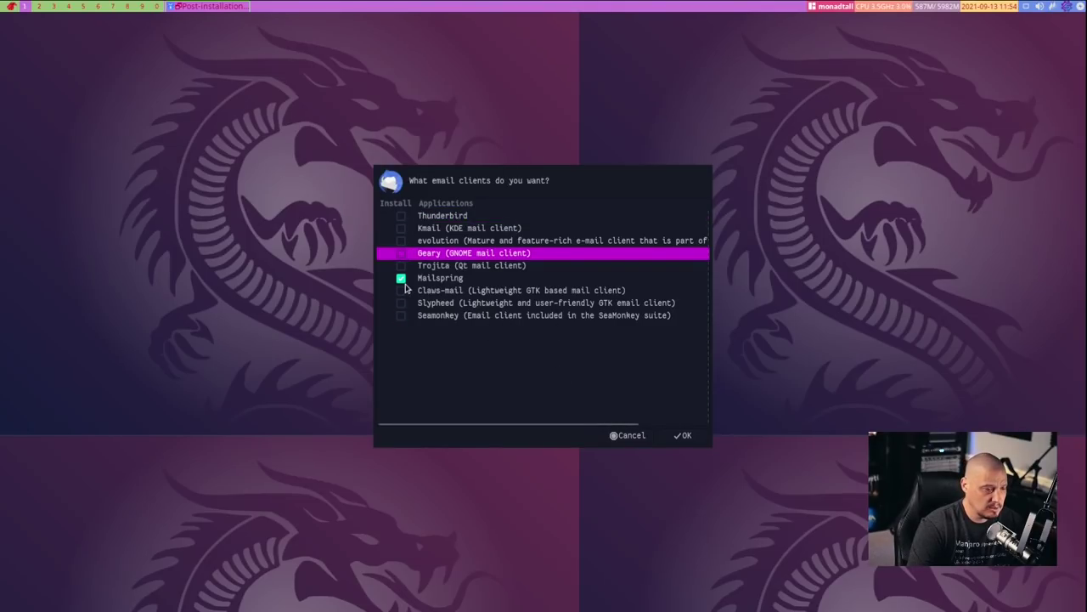
left_click(401, 278)
left_click(688, 436)
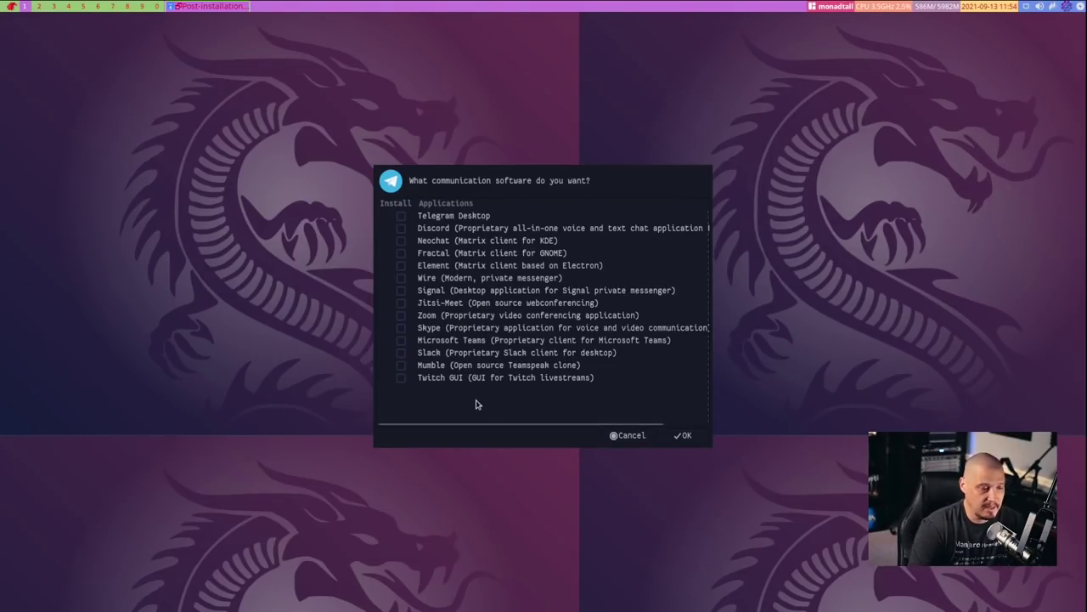
Skip the communication and download/file-sharing software with nothing selected
left_click(693, 438)
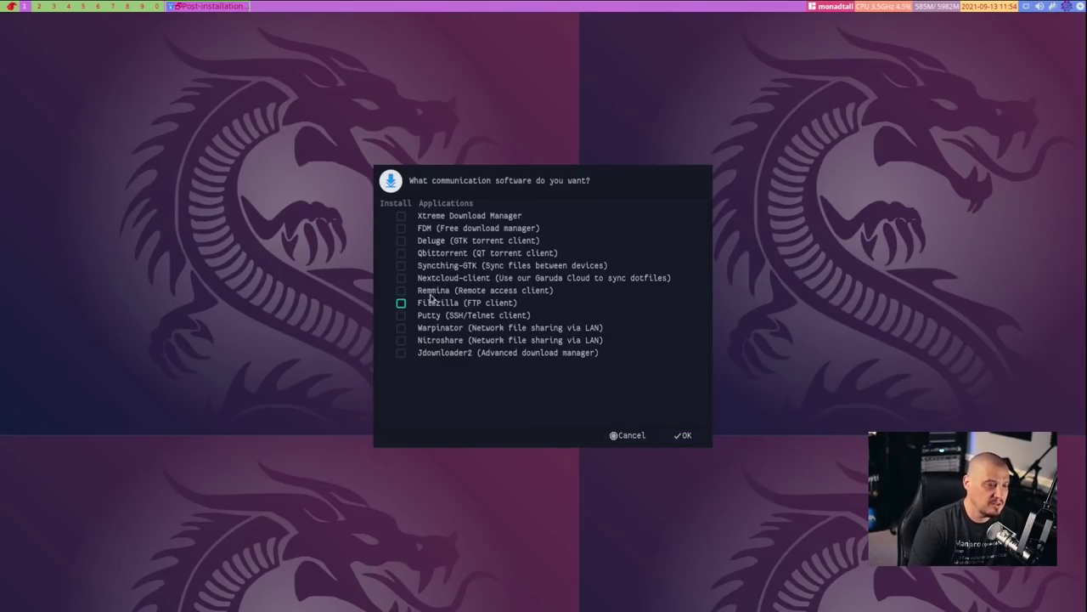
left_click(682, 436)
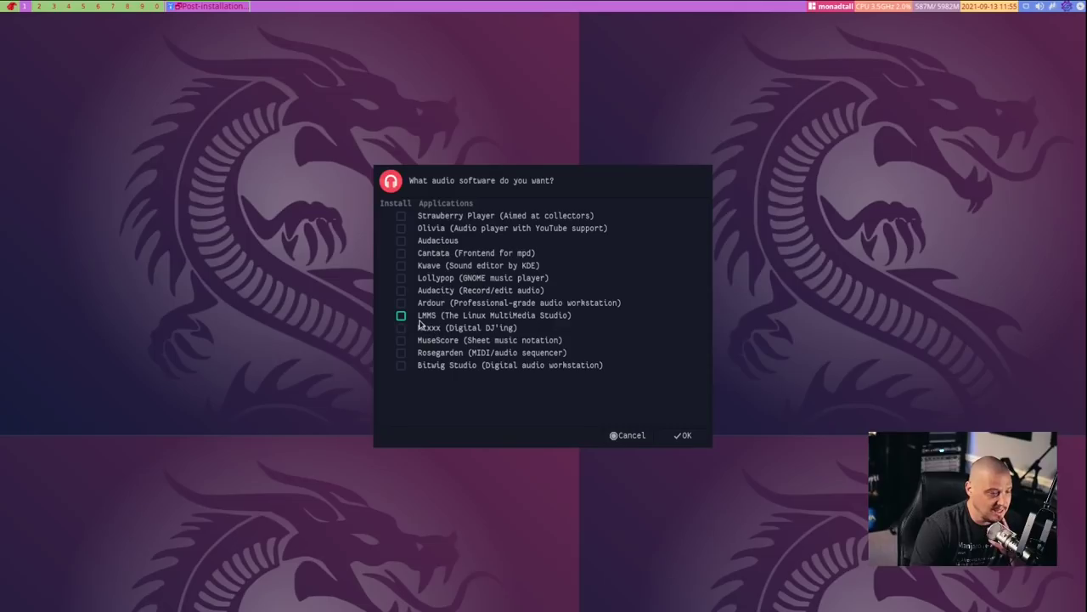
Try Audacity, Ardour and Audacious, clear Audacity and Audacious, and confirm the audio choices
left_click(401, 291)
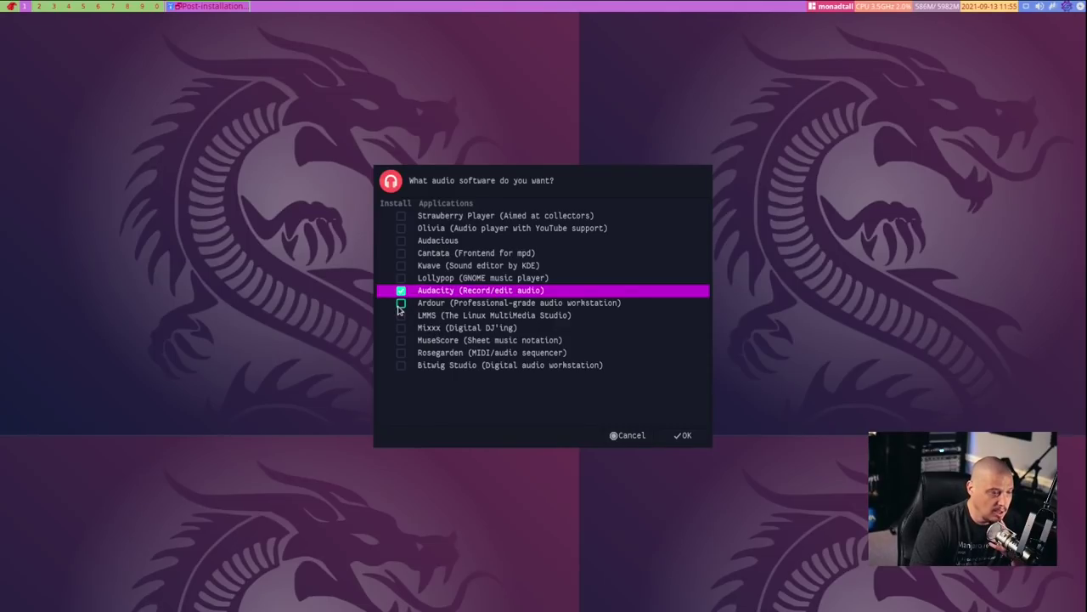
left_click(401, 303)
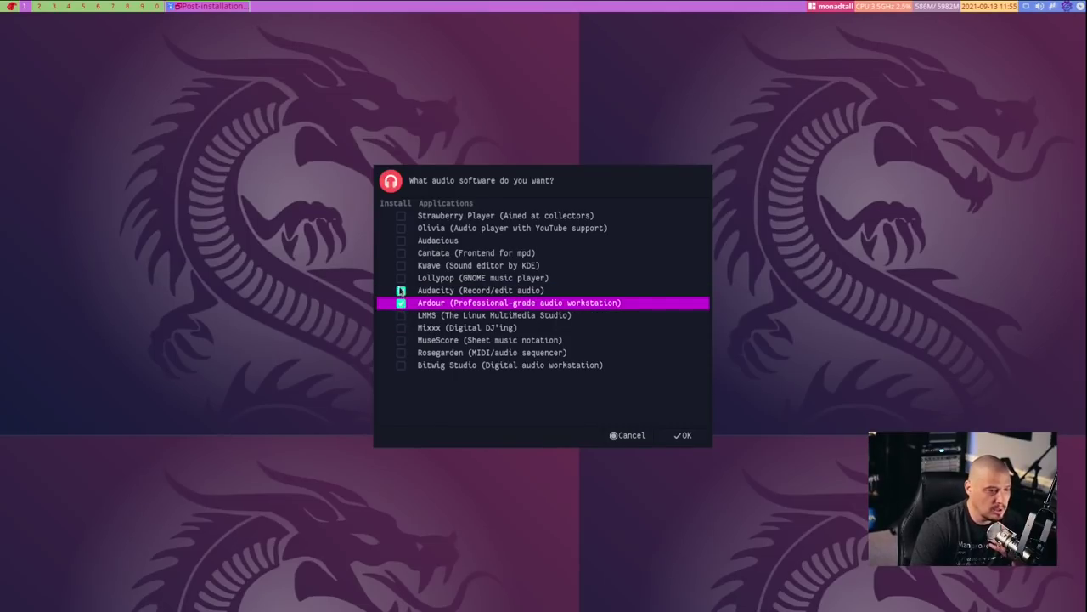
left_click(402, 241)
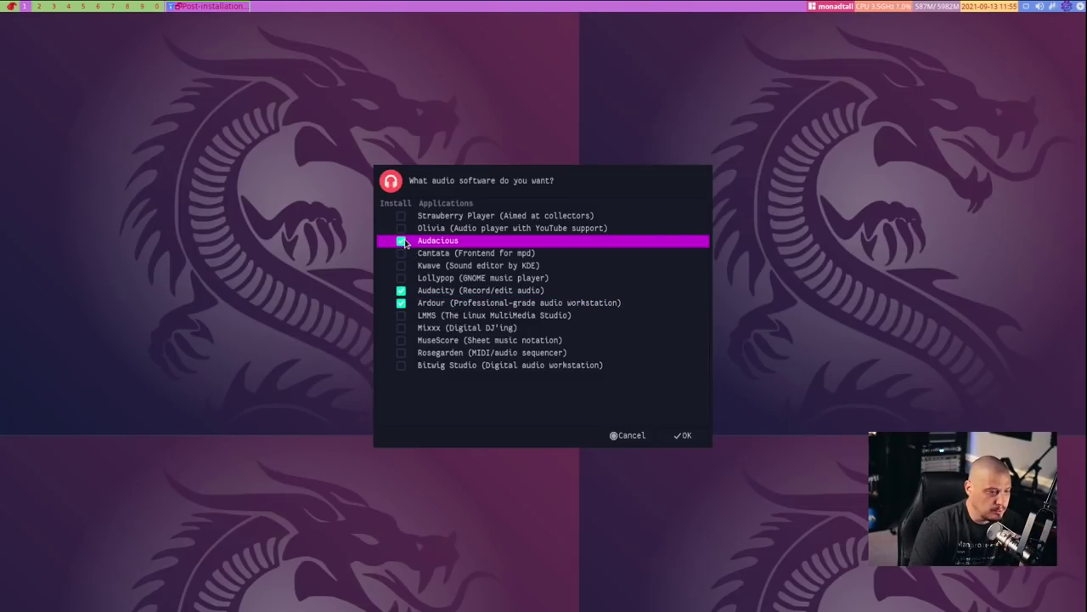
left_click(401, 242)
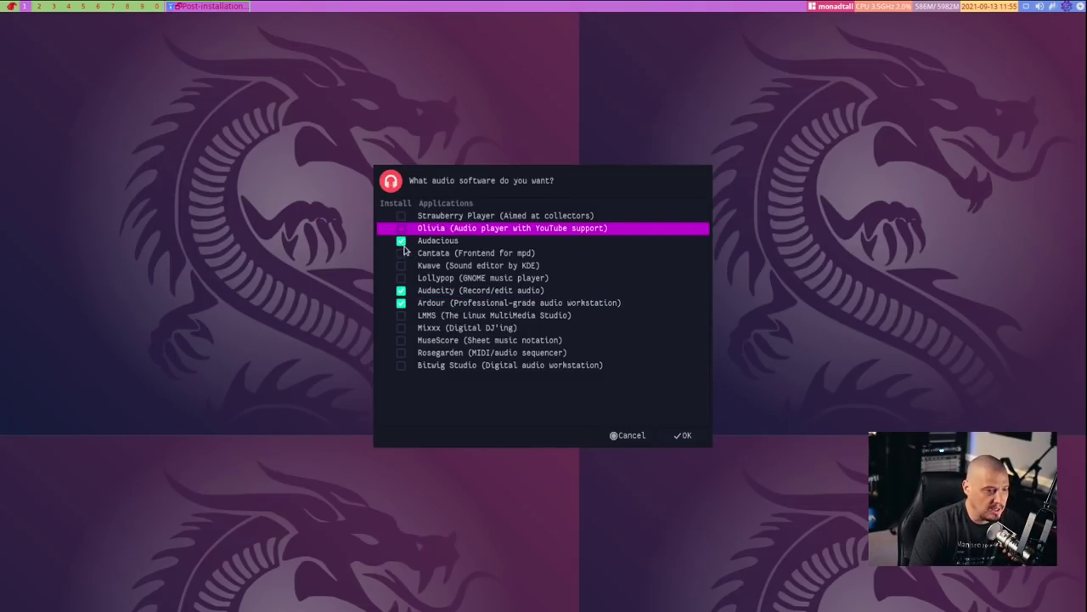
left_click(404, 290)
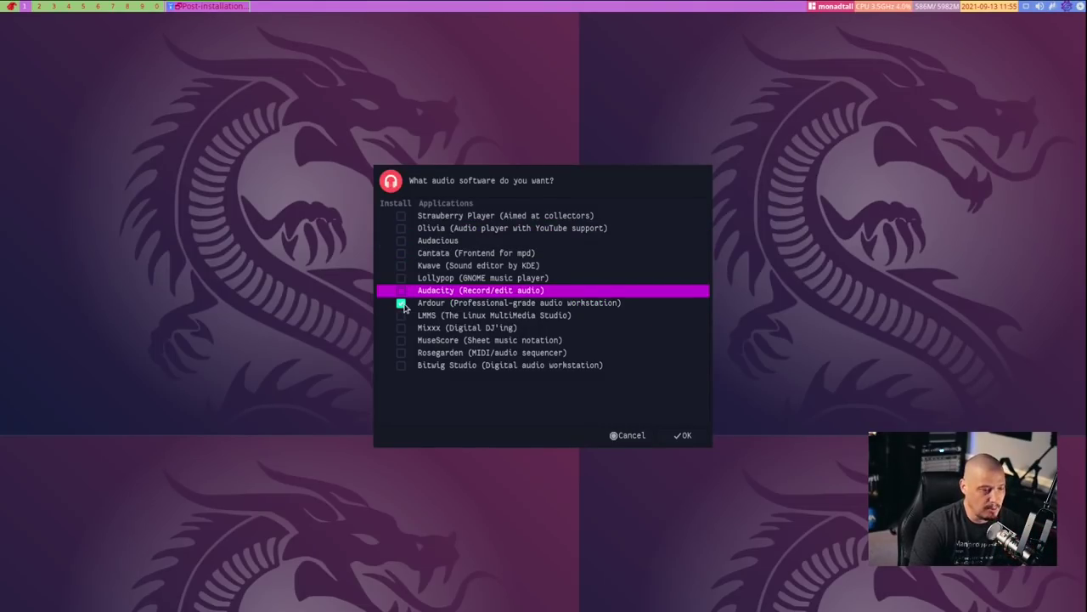
left_click(403, 305)
left_click(688, 436)
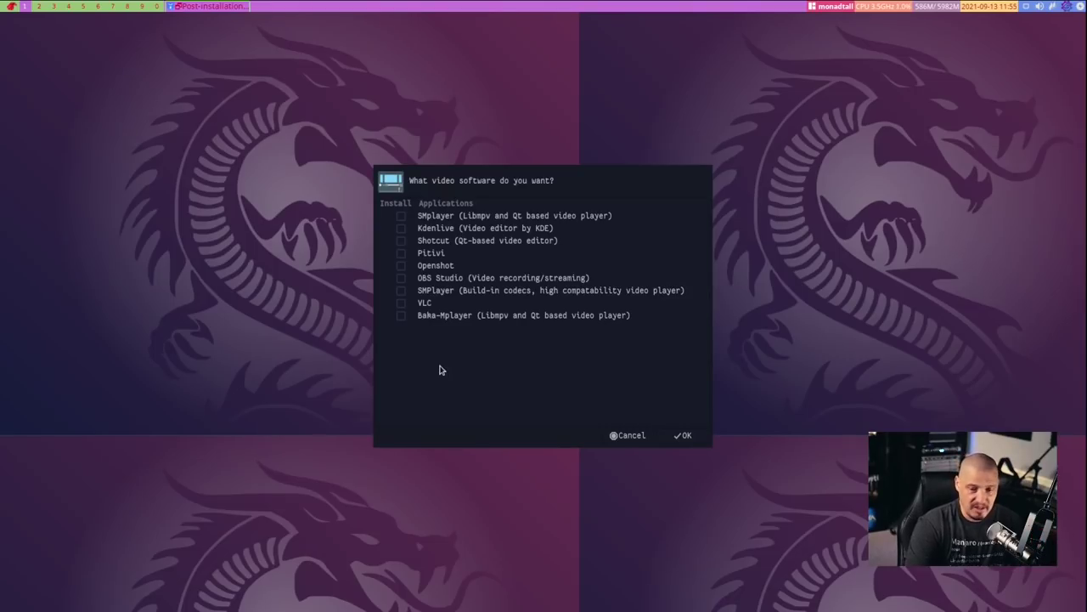
Tick then untick VLC, OBS Studio and Kdenlive, leaving no video software chosen
left_click(402, 304)
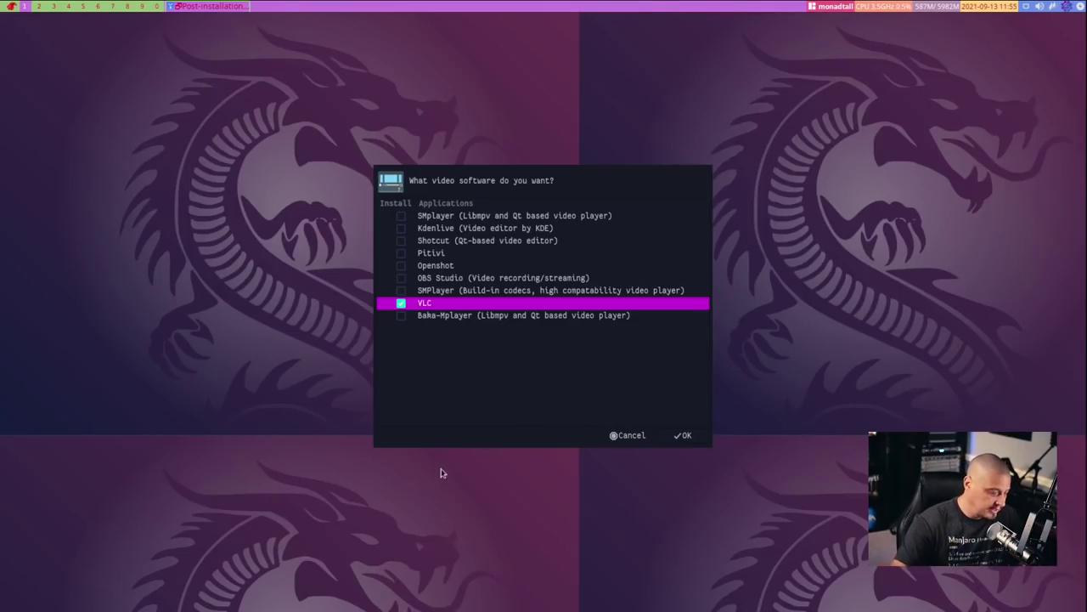
left_click(401, 279)
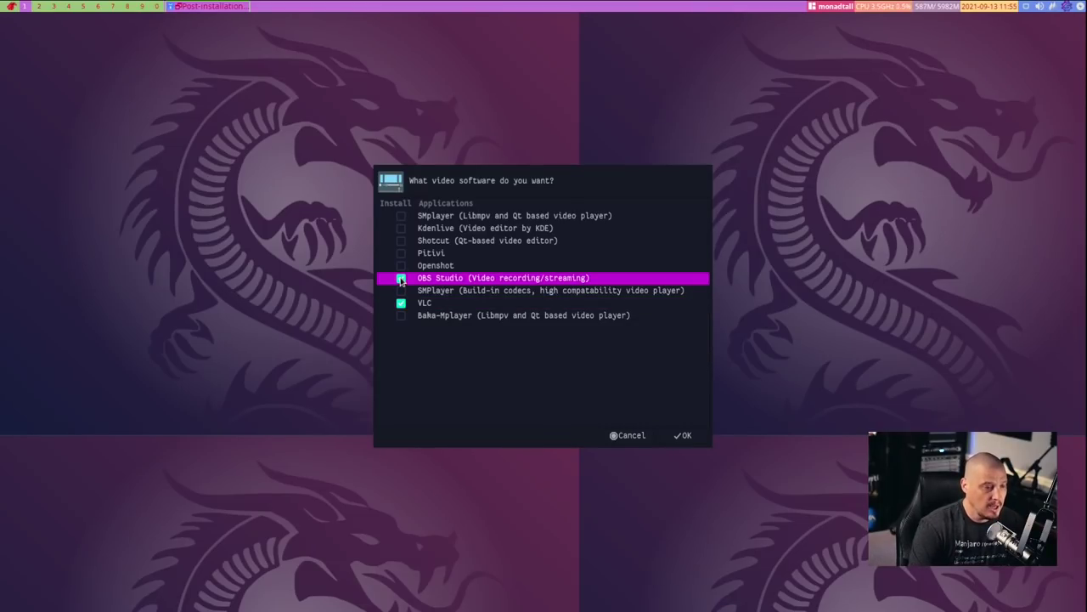
left_click(400, 229)
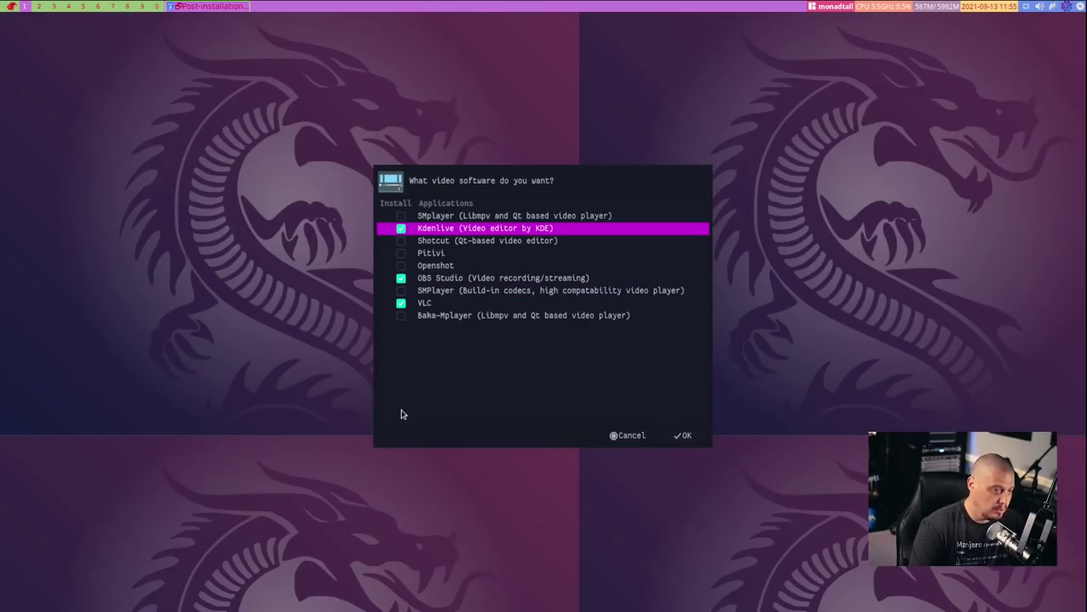
left_click(403, 228)
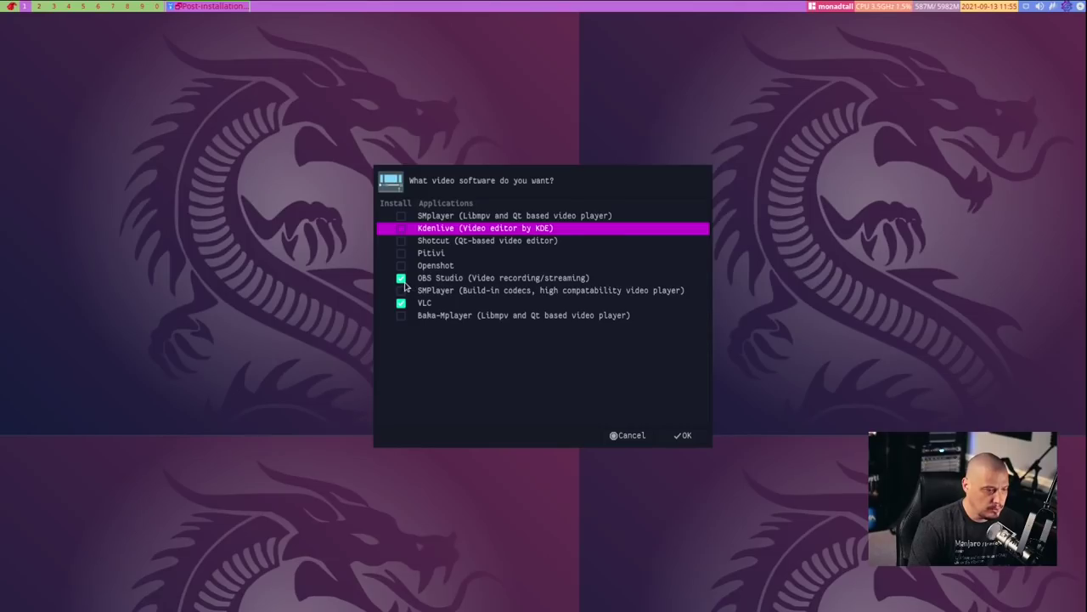
left_click(402, 278)
left_click(401, 303)
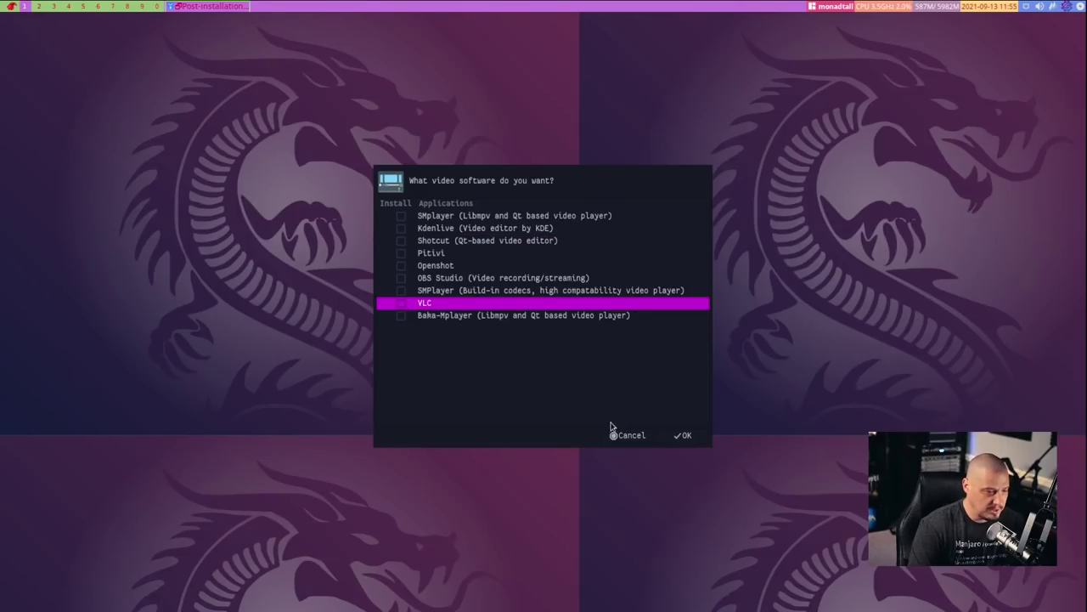
Confirm the video, graphics, multimedia and games dialogs with nothing selected
left_click(684, 435)
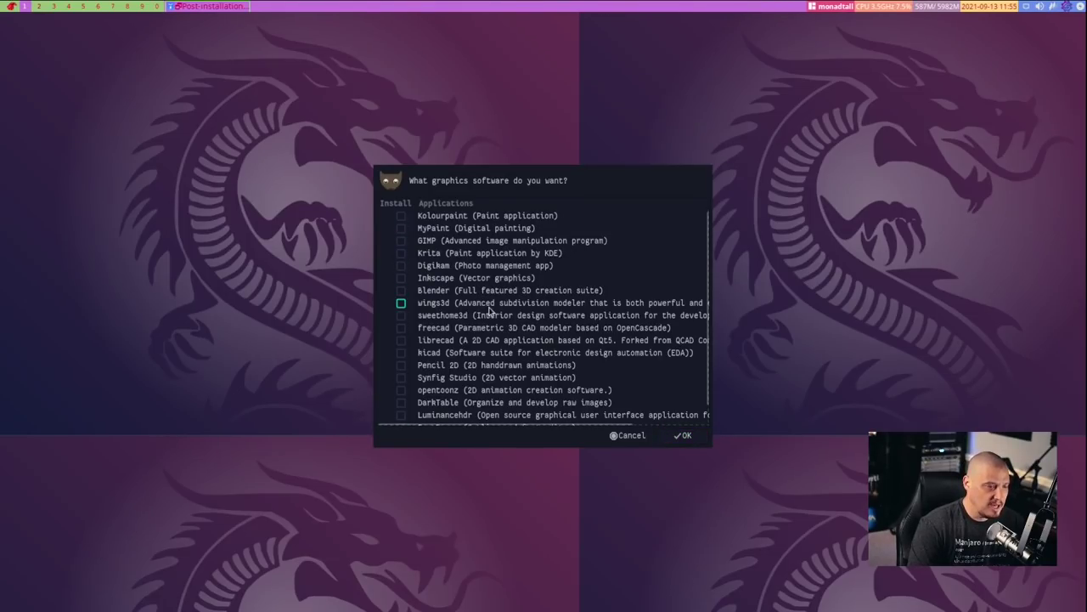
scroll(552, 367, "down", 1)
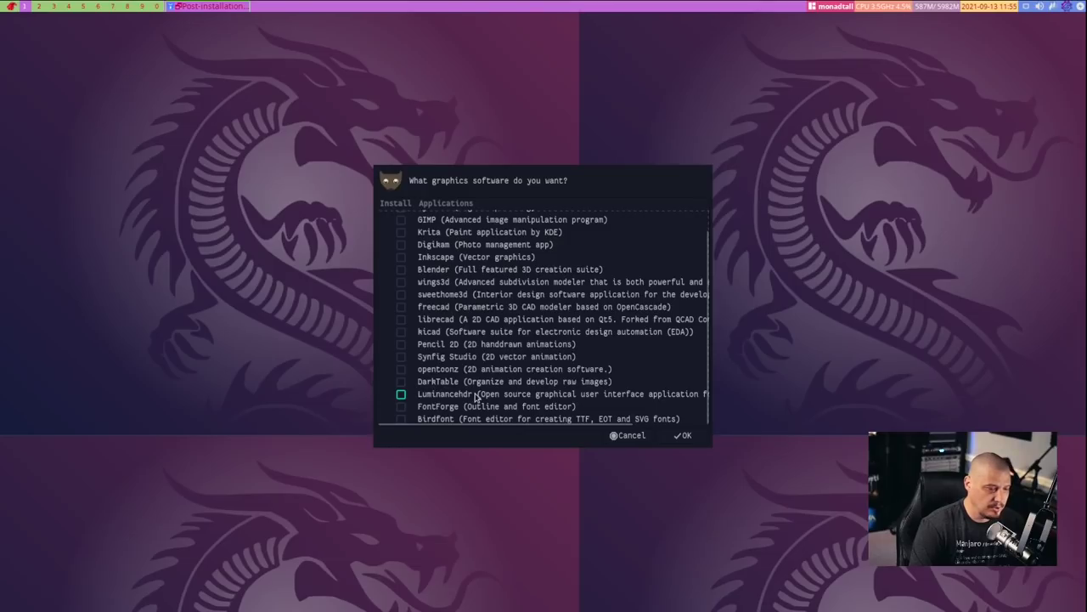
scroll(401, 390, "up", 1)
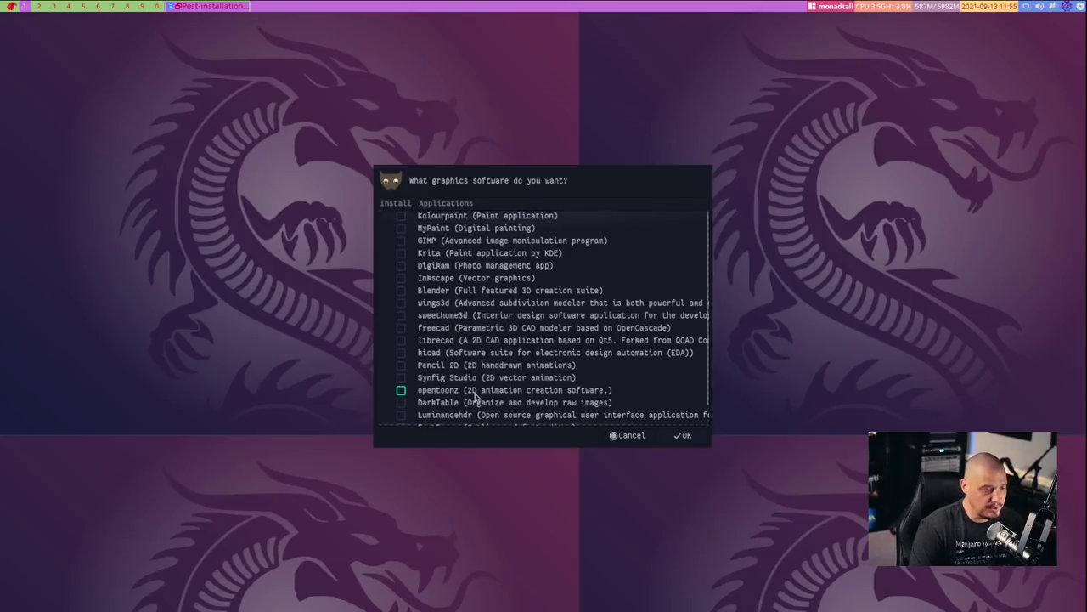
left_click(686, 438)
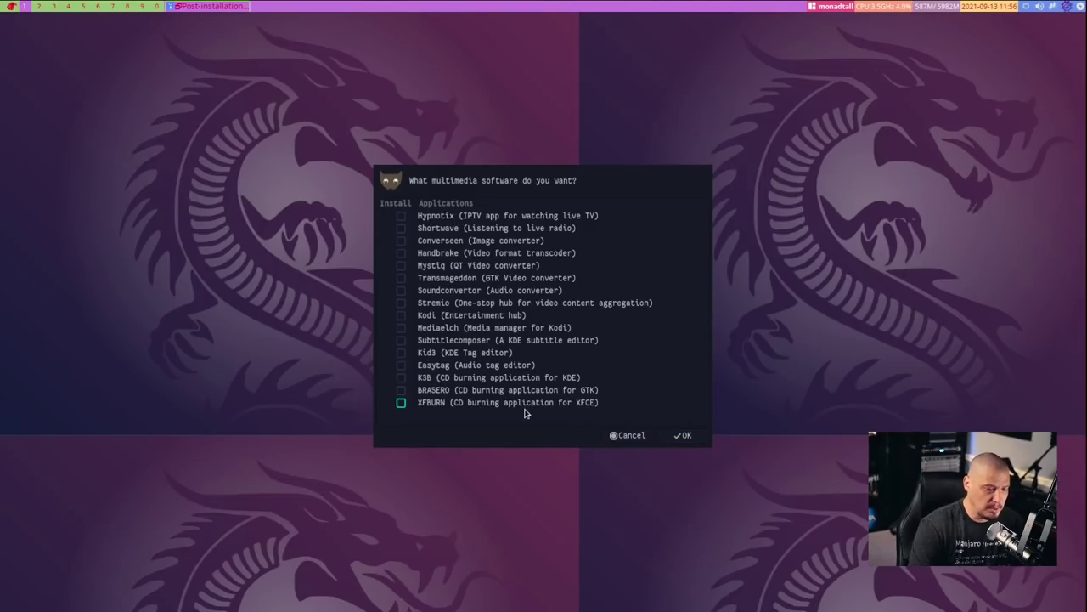
left_click(679, 436)
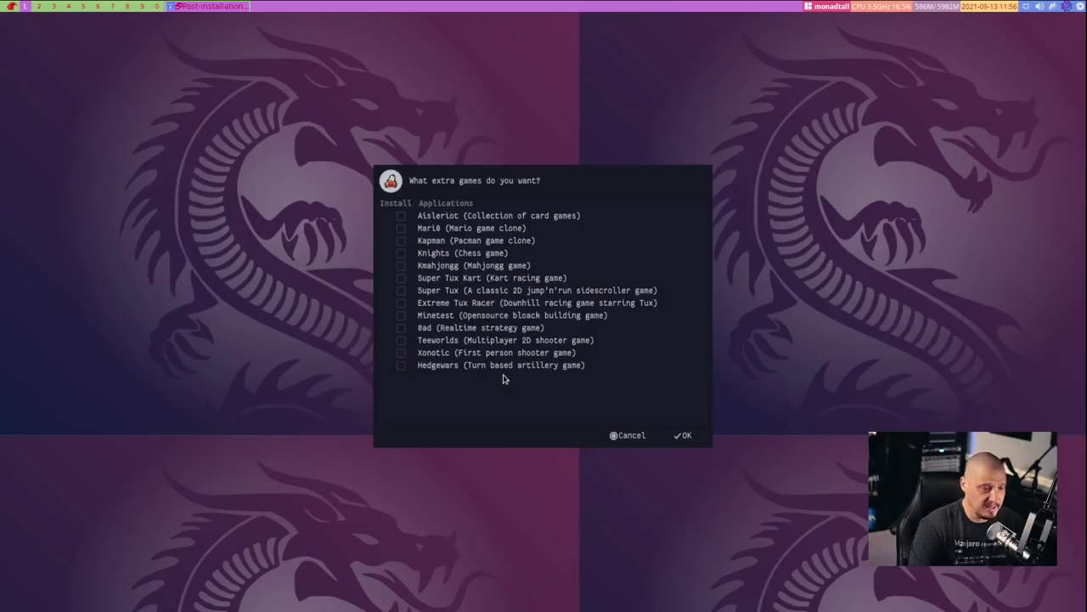
left_click(693, 436)
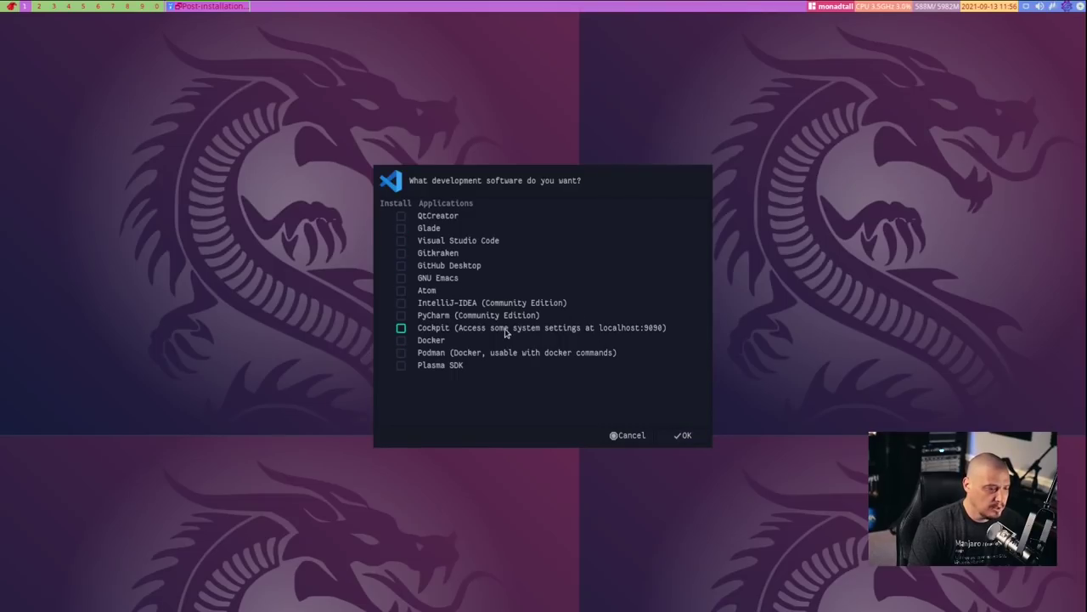
Add GNU Emacs, leave Virtualbox and Virt-manager unticked, and confirm remaining dialogs to start installing
left_click(413, 280)
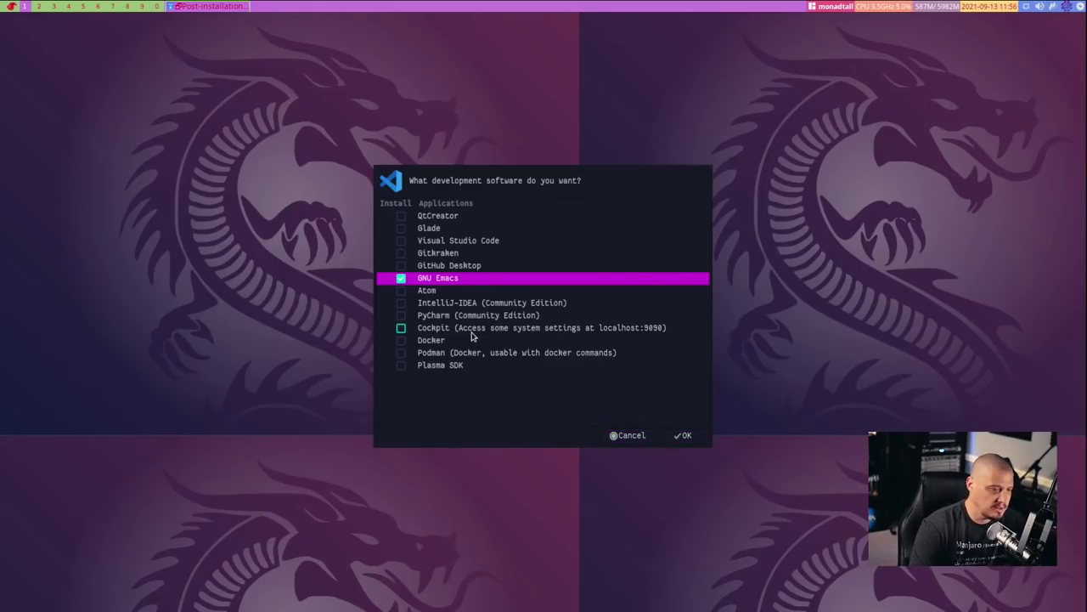
left_click(684, 440)
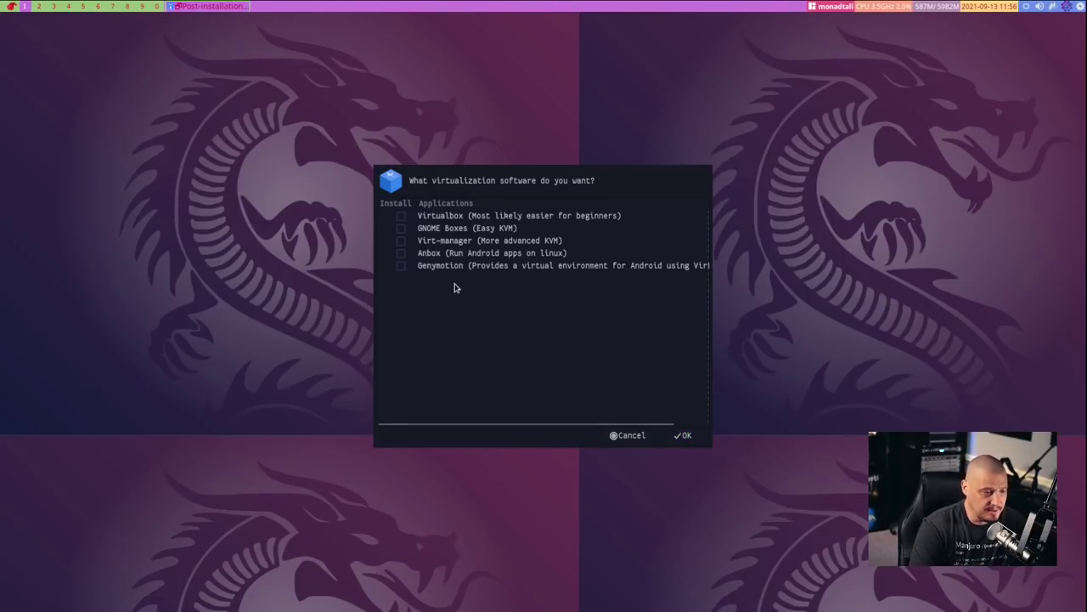
left_click(402, 241)
left_click(400, 218)
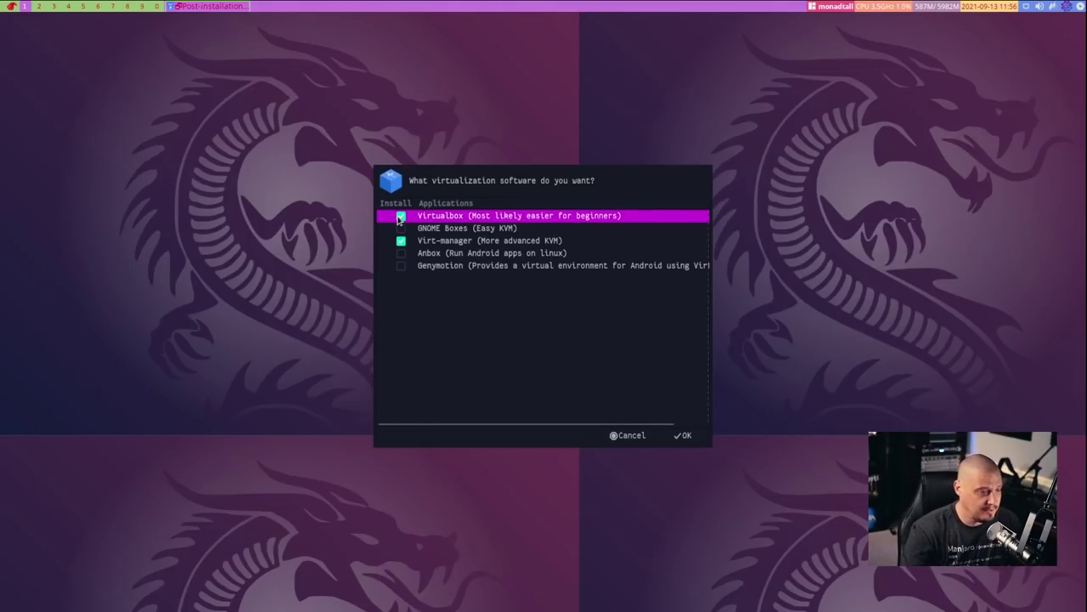
left_click(400, 218)
left_click(401, 241)
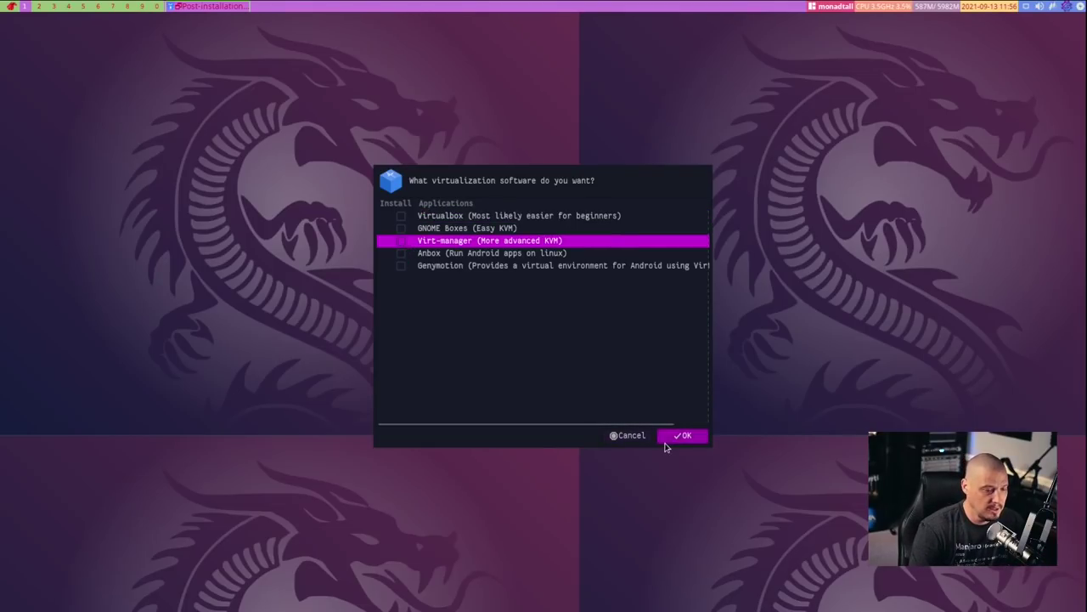
left_click(694, 436)
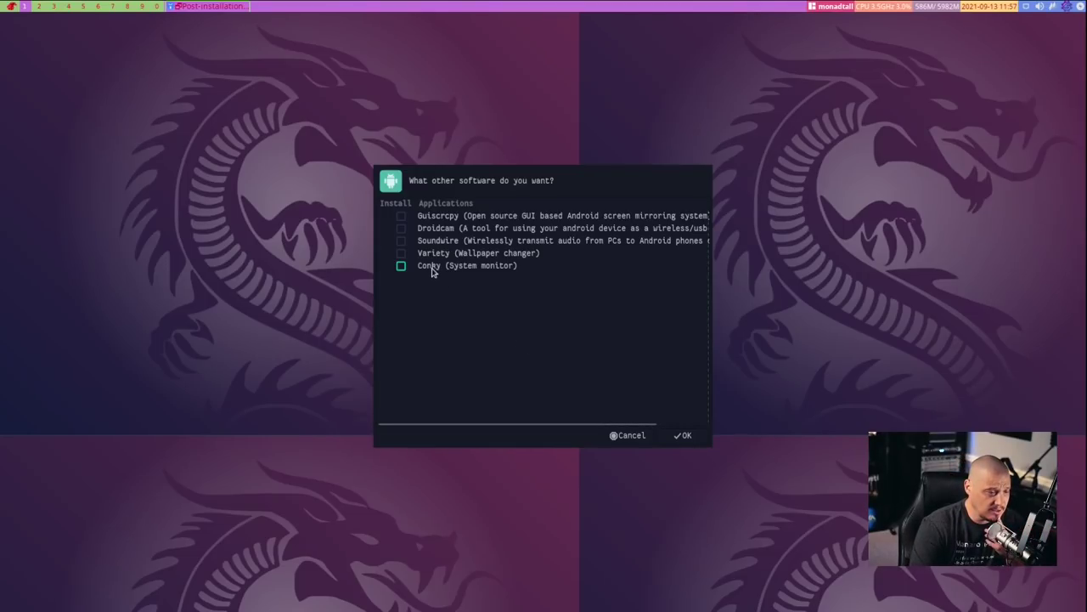
left_click(684, 435)
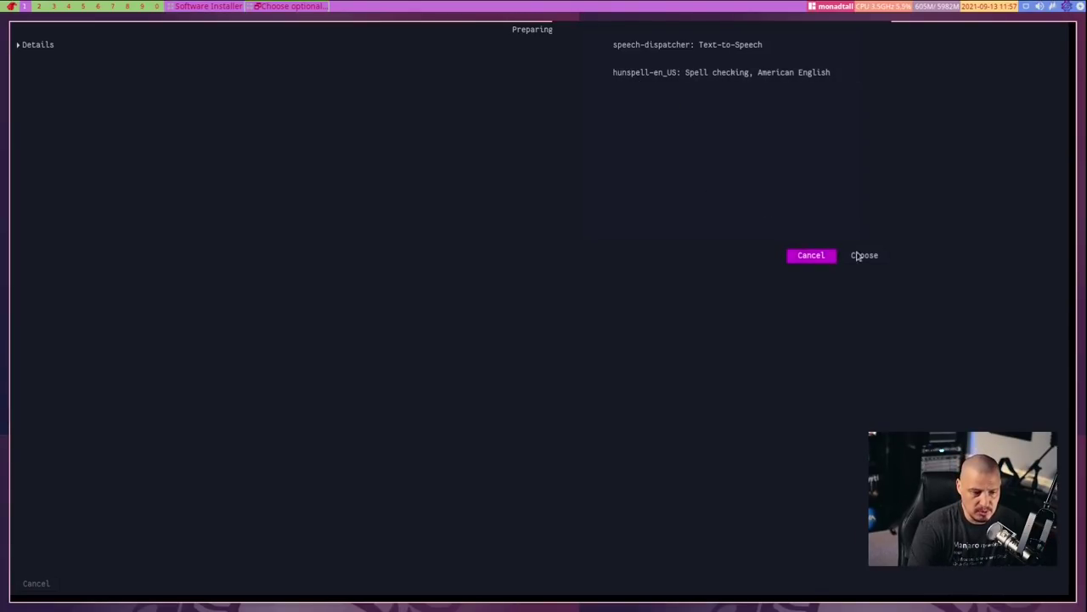
Decline the speech/spell-checking and fcitx5 optional dependencies and enter the password
left_click(822, 256)
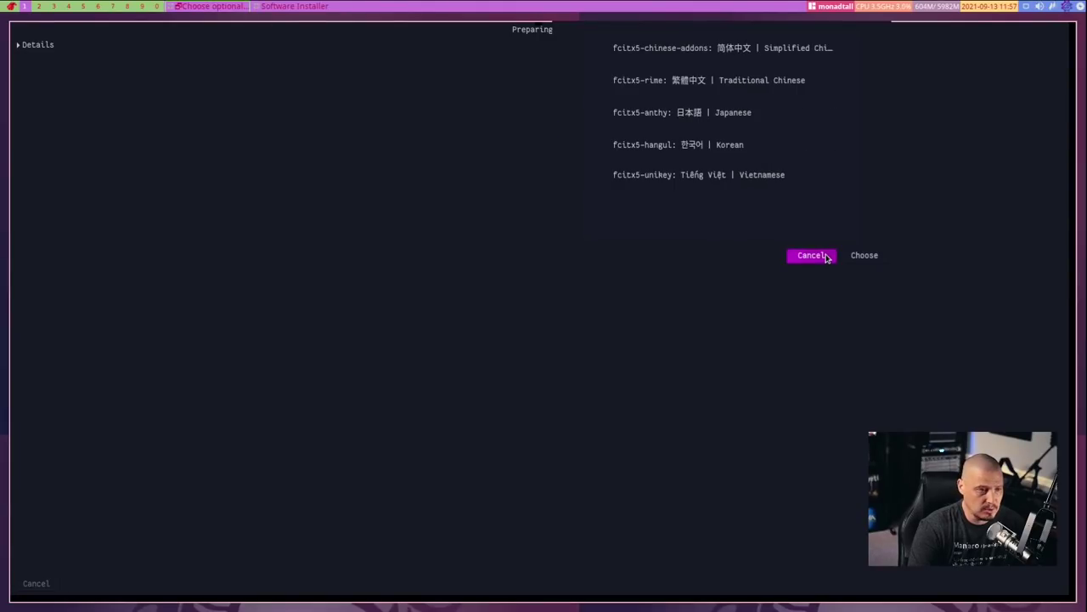
left_click(808, 262)
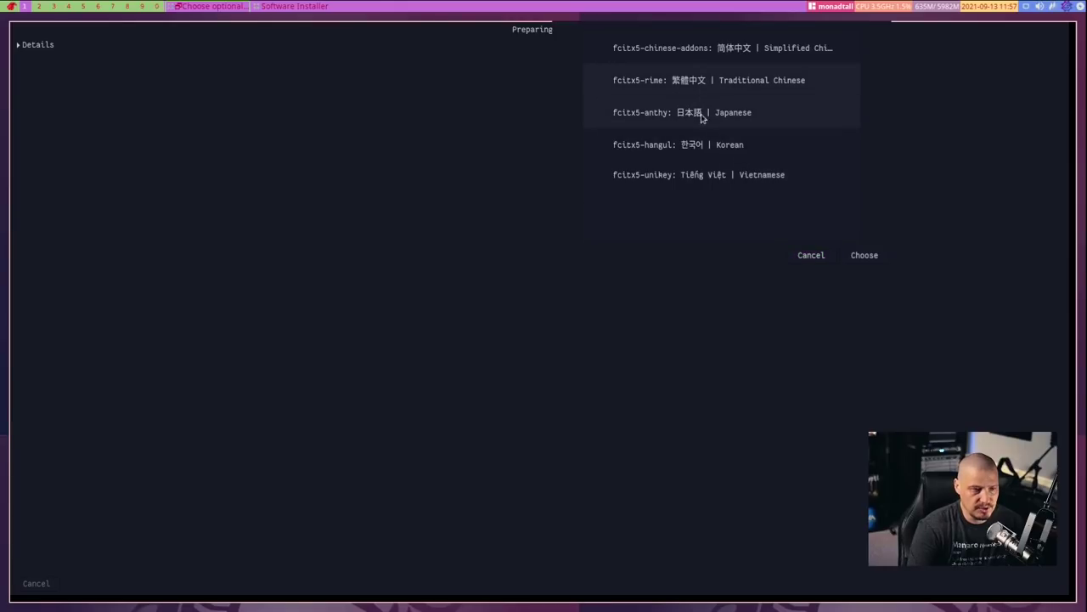
left_click(811, 257)
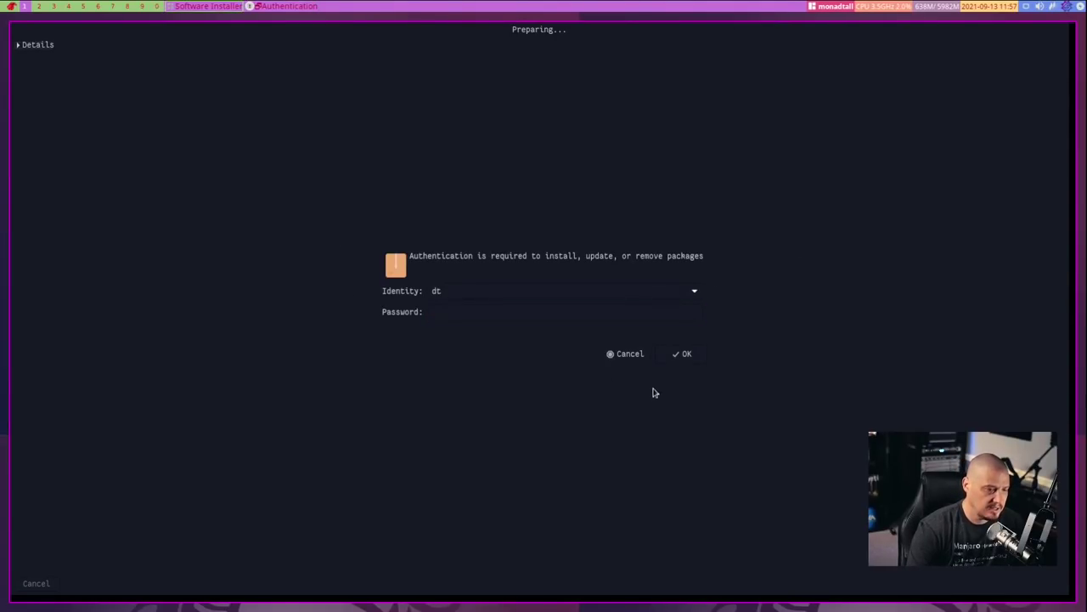
key("Return")
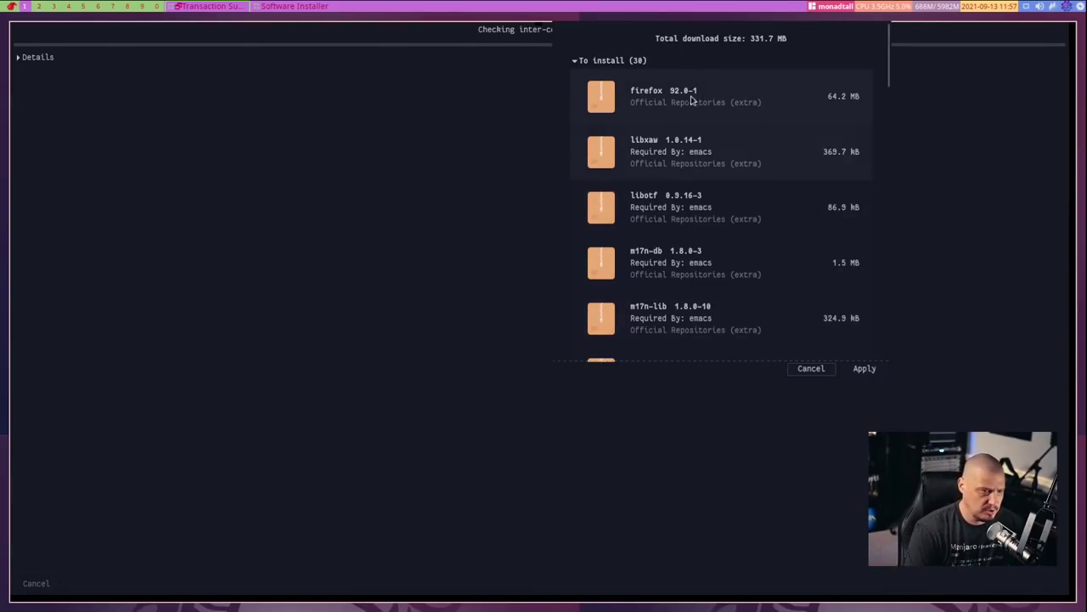
Review the To install list, apply the installation, and close the finished installer
scroll(740, 145, "down", 10)
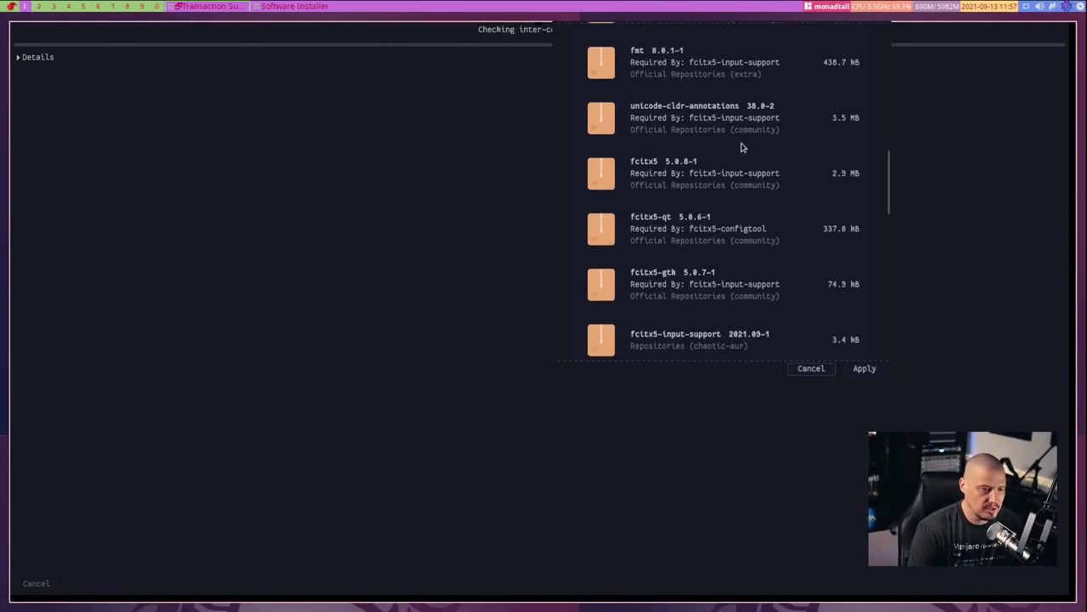
scroll(756, 170, "down", 10)
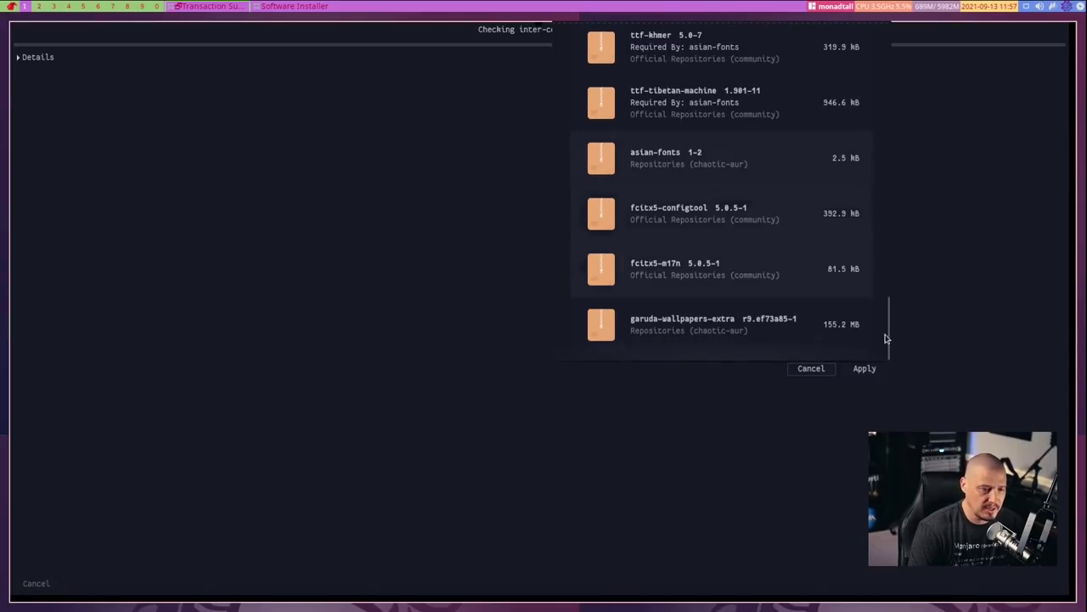
left_click(857, 373)
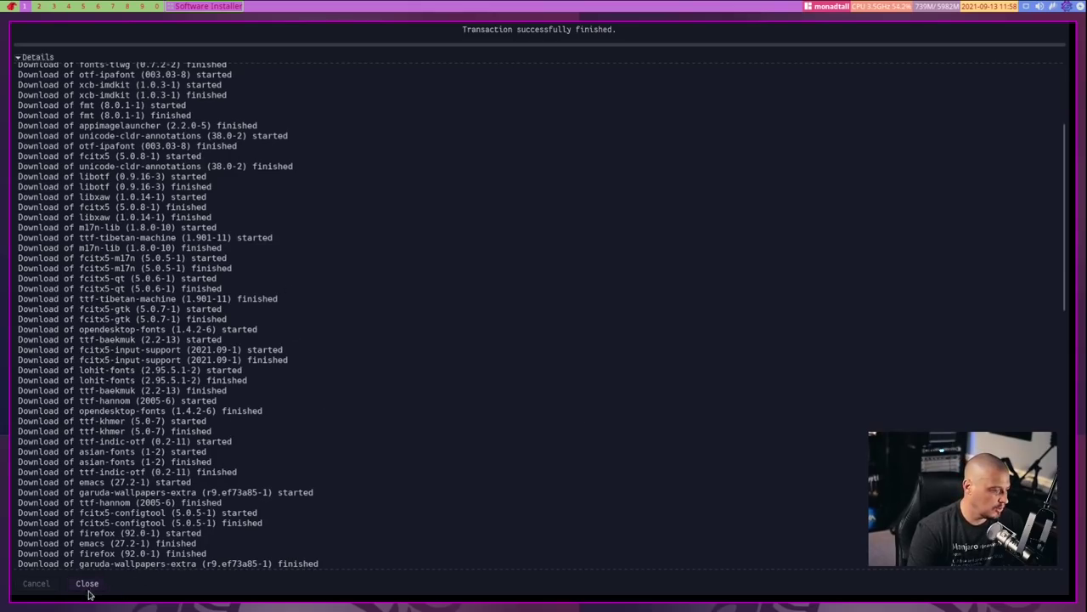
left_click(88, 585)
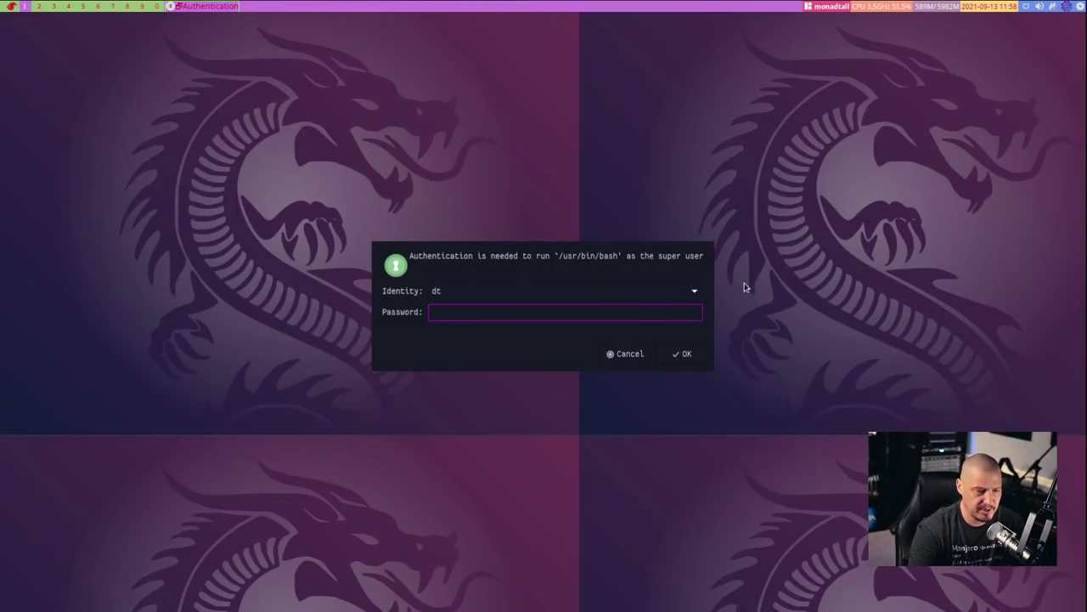
Authorize and confirm removal of the garuda-setup-assistant 1.3.2-1 package
key("Return")
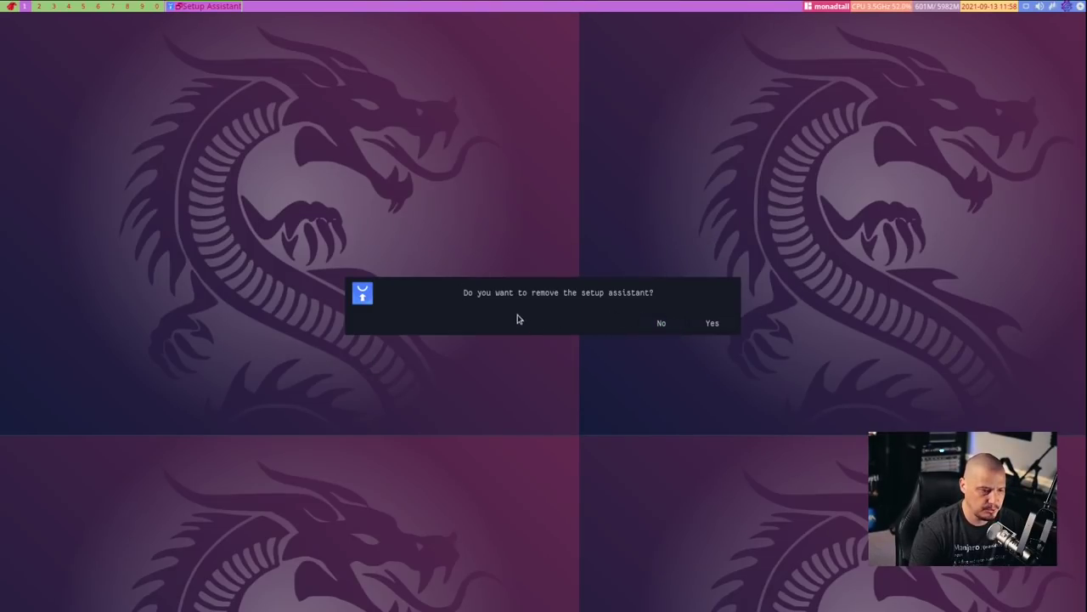
left_click(712, 331)
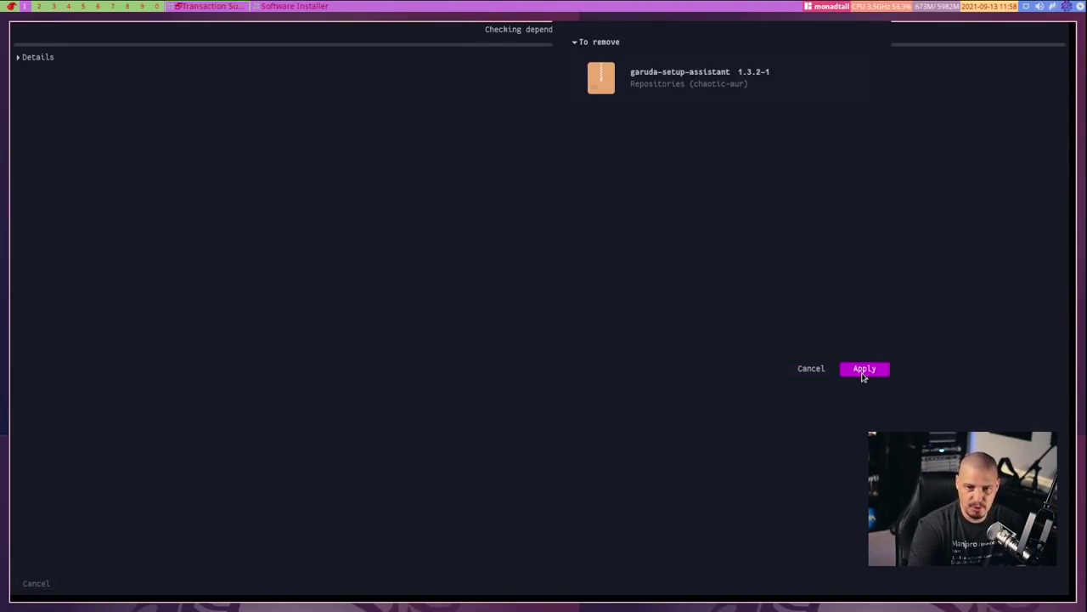
left_click(864, 370)
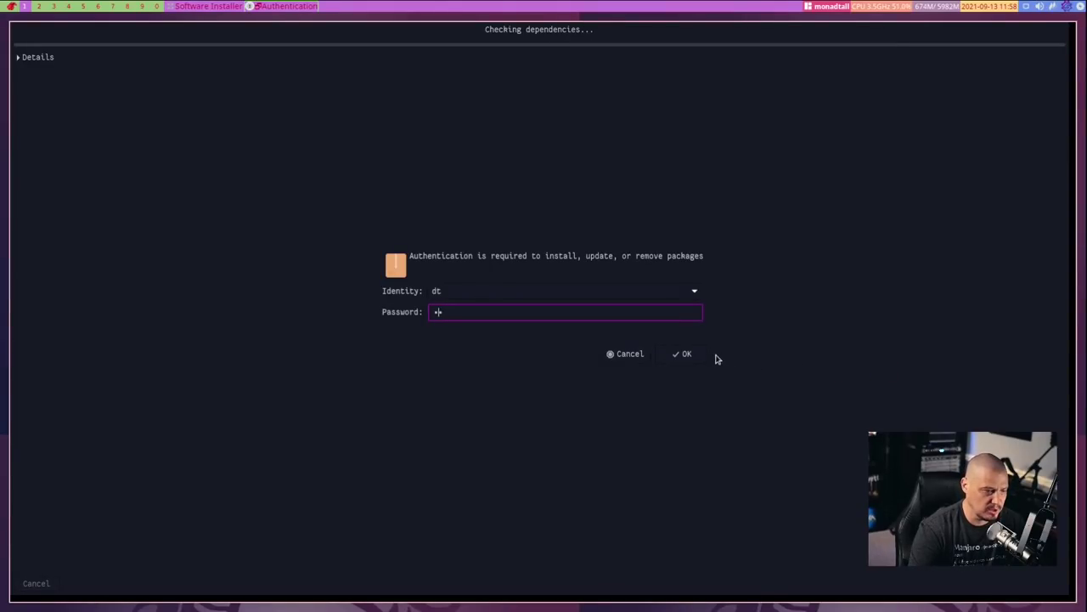
left_click(680, 355)
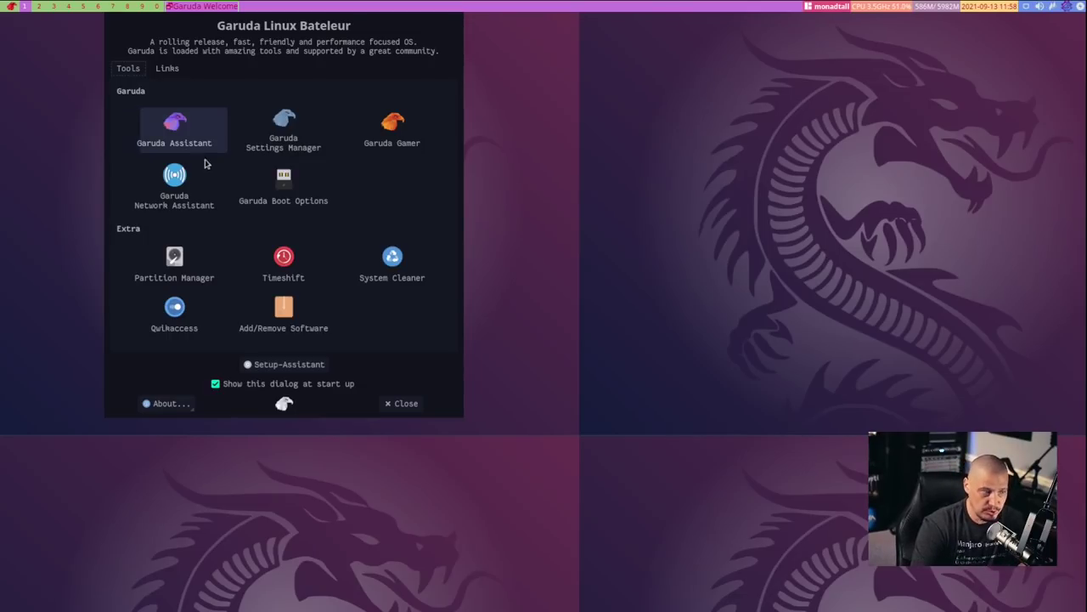
Open Garuda Settings Manager, browse the Hardware Configuration entries, and open the Kernel page
left_click(287, 145)
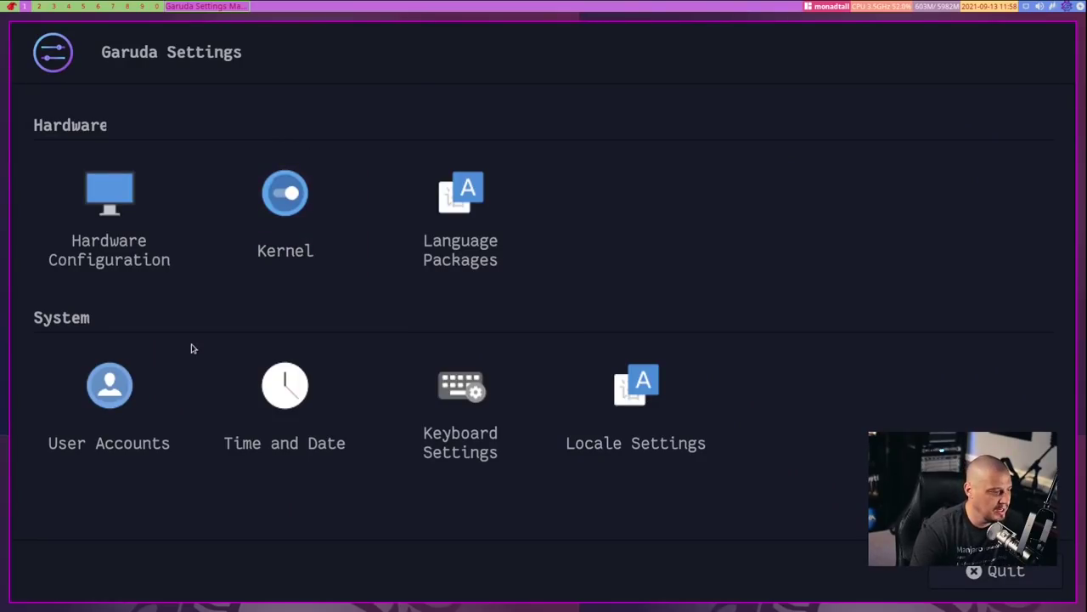
left_click(147, 267)
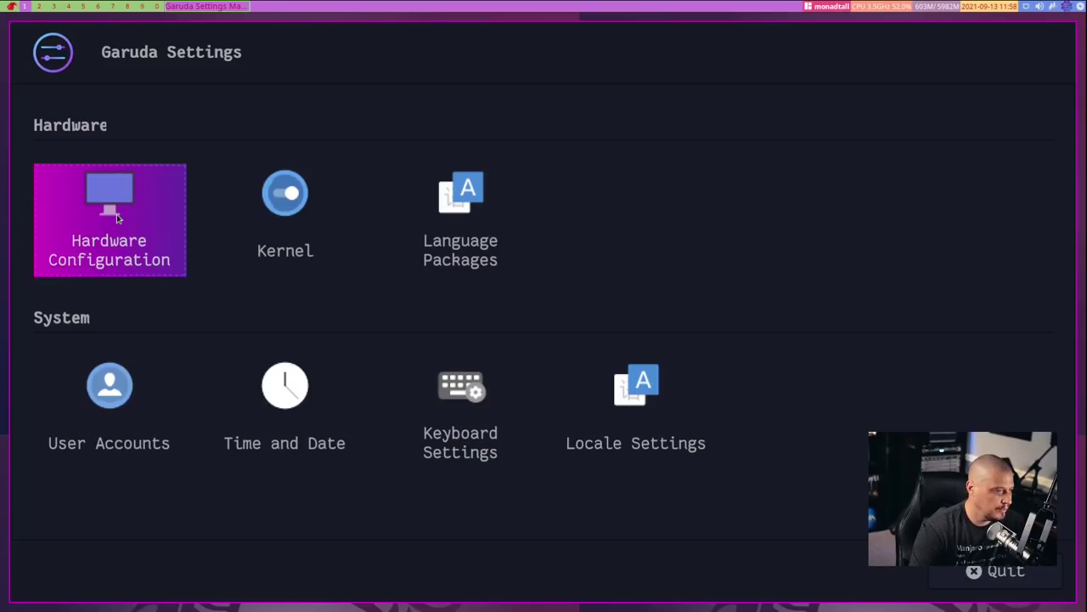
left_click(259, 219)
left_click(456, 241)
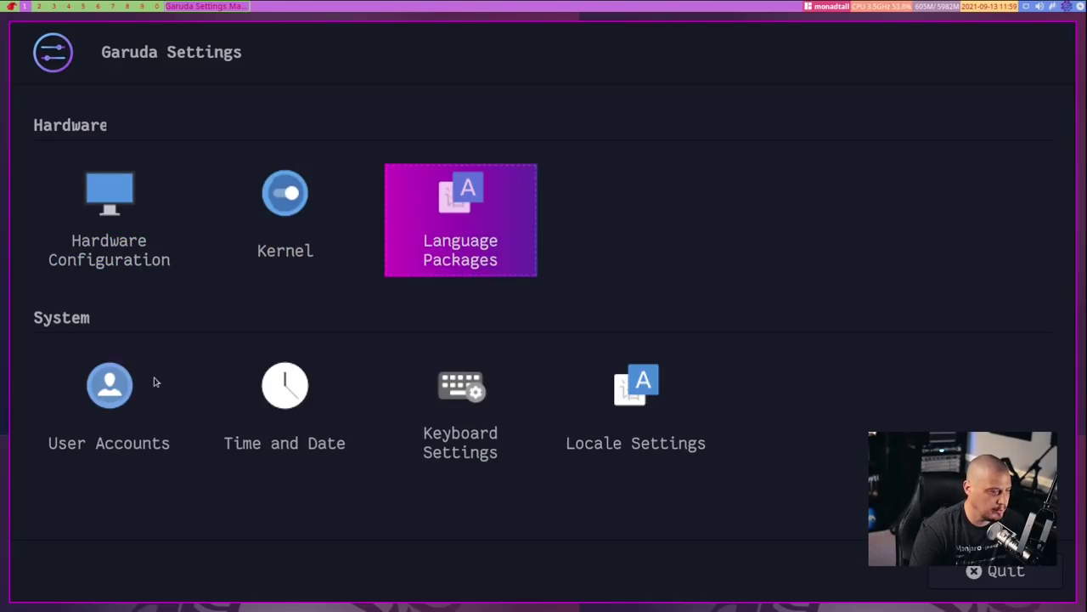
left_click(116, 405)
left_click(272, 416)
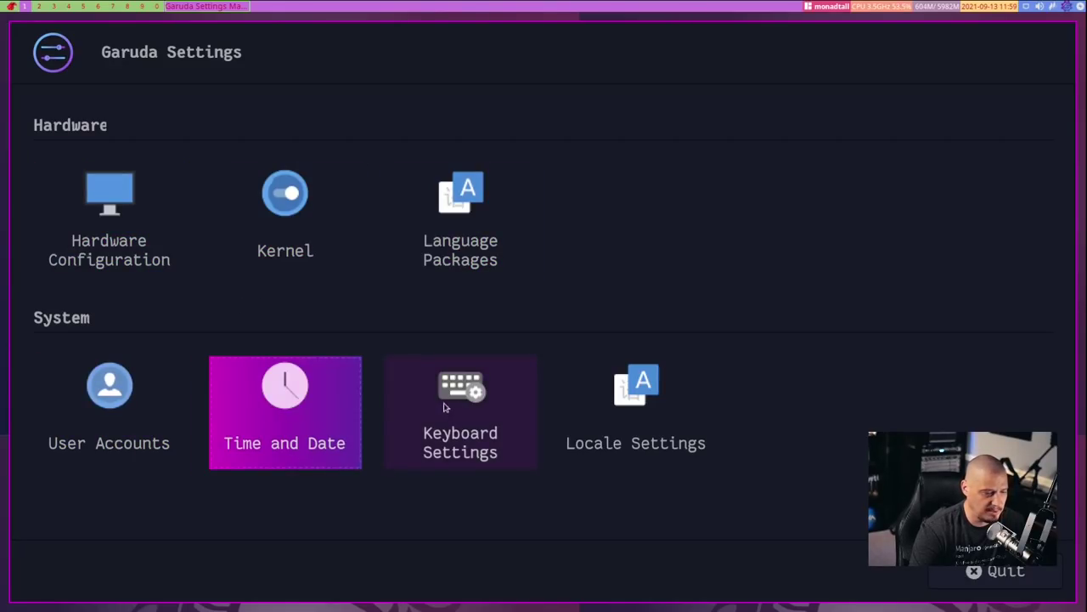
left_click(493, 410)
left_click(620, 410)
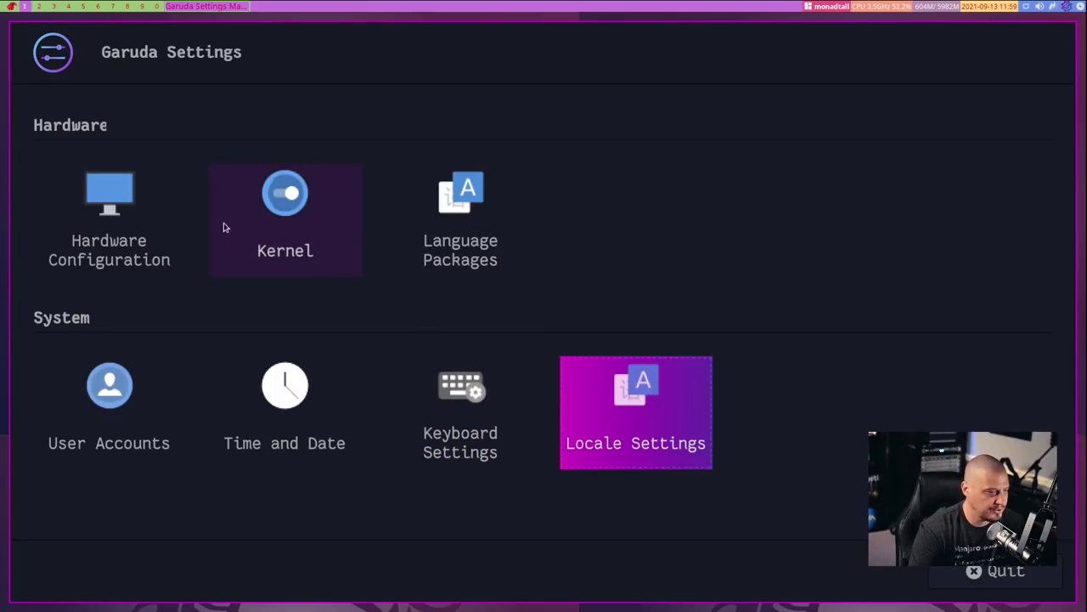
left_click(277, 220)
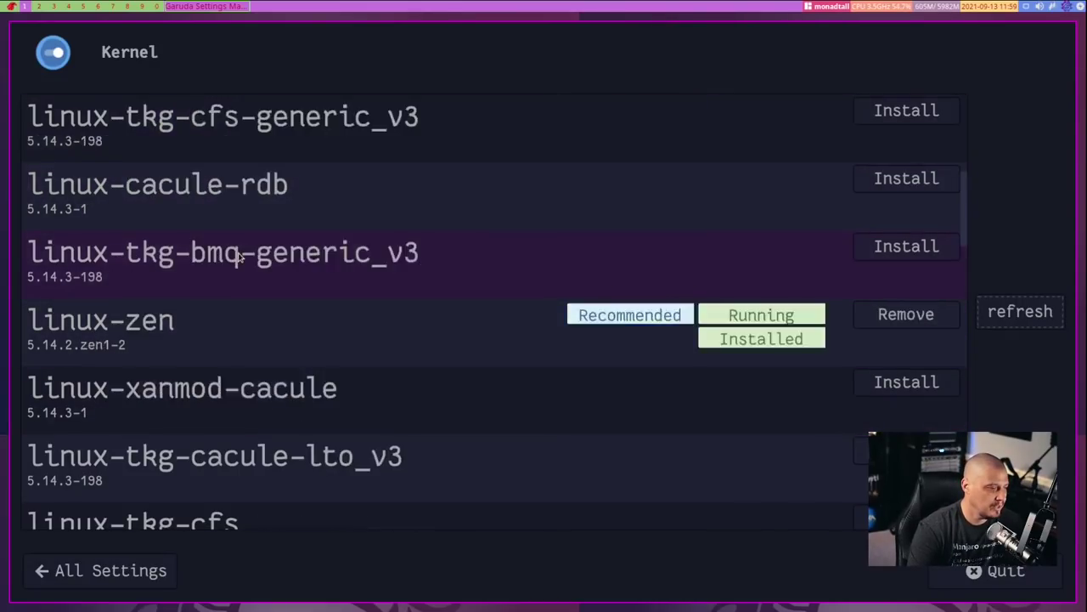
Scroll through the installable kernels such as linux-lts, linux-next-git and linux (Recommended)
scroll(240, 257, "down", 10)
scroll(241, 256, "down", 5)
scroll(240, 257, "down", 4)
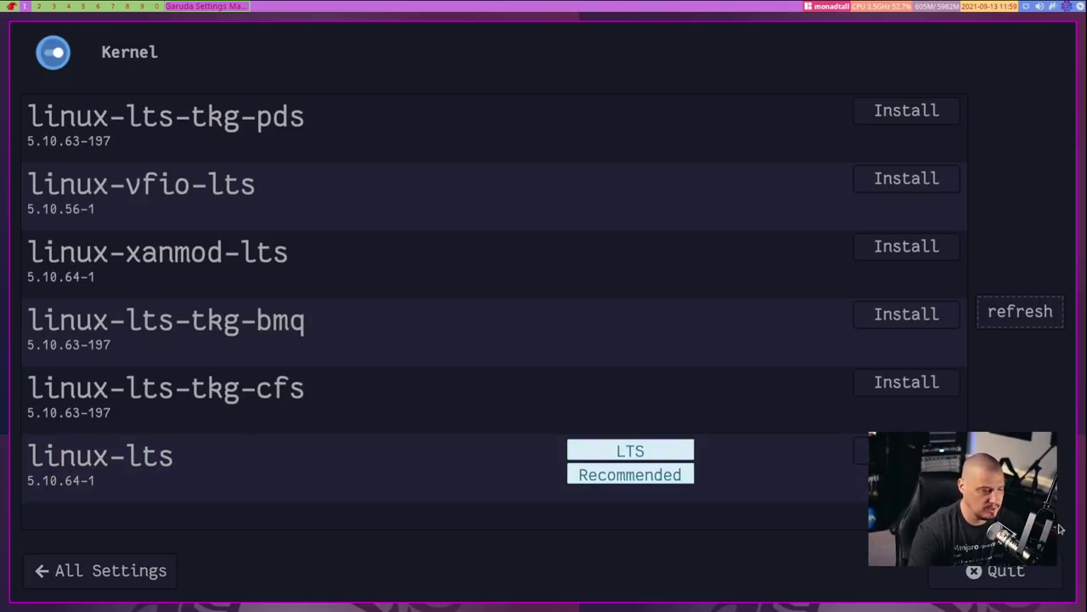
scroll(771, 322, "up", 15)
scroll(771, 323, "down", 10)
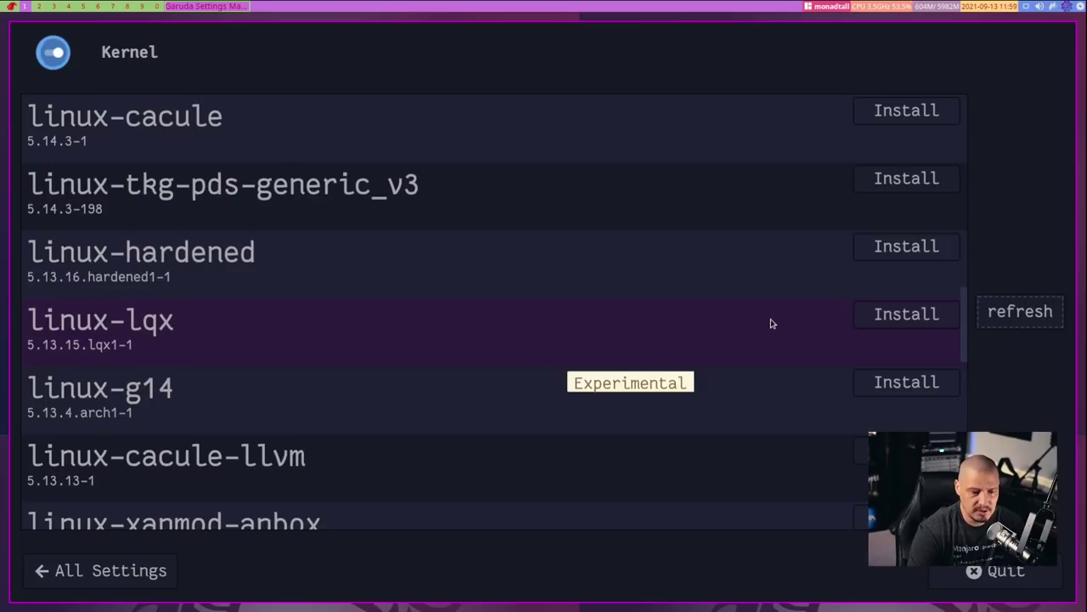
scroll(771, 322, "up", 10)
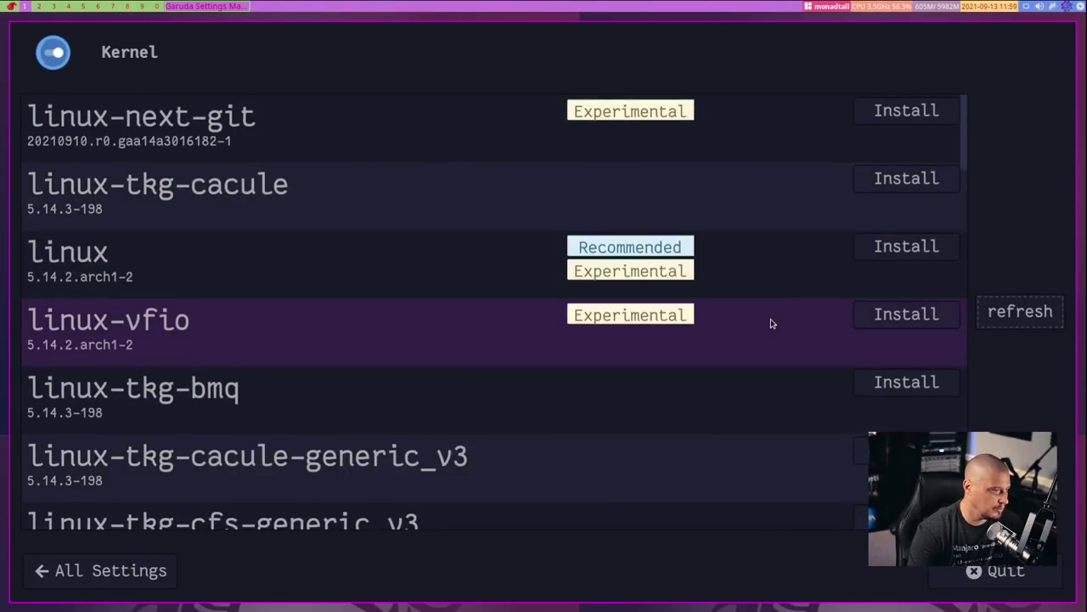
scroll(499, 321, "down", 10)
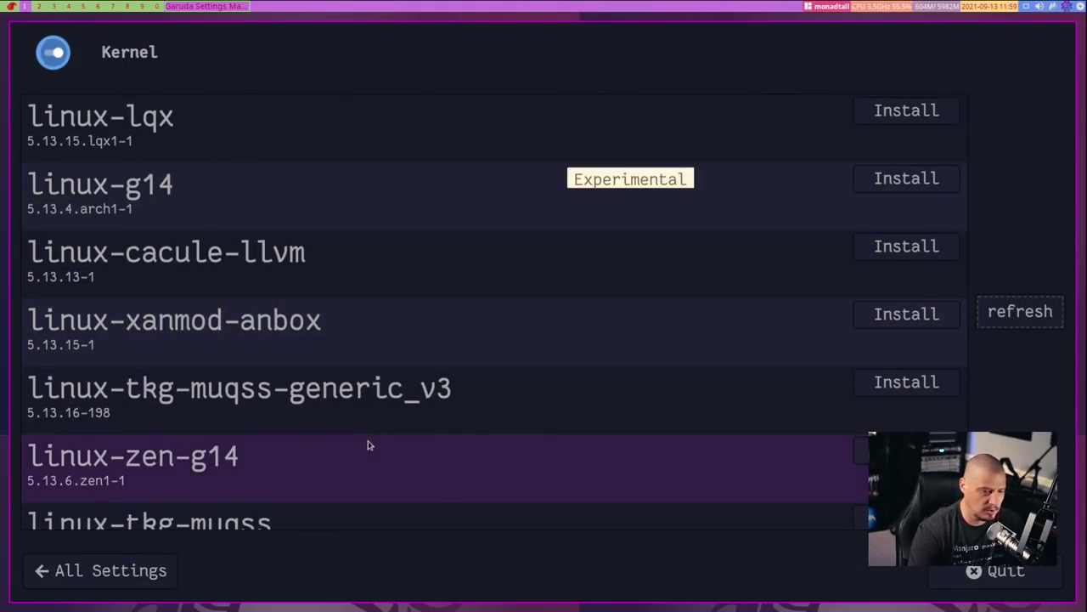
scroll(577, 472, "up", 10)
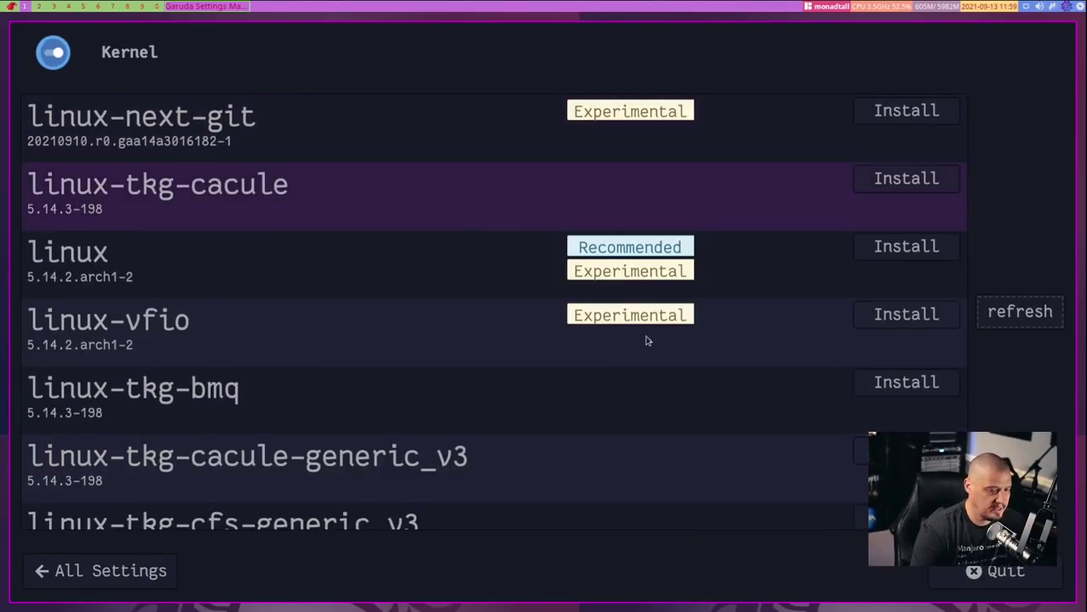
Quit Garuda Settings, then open and close the Add/Remove Software browser
left_click(1008, 572)
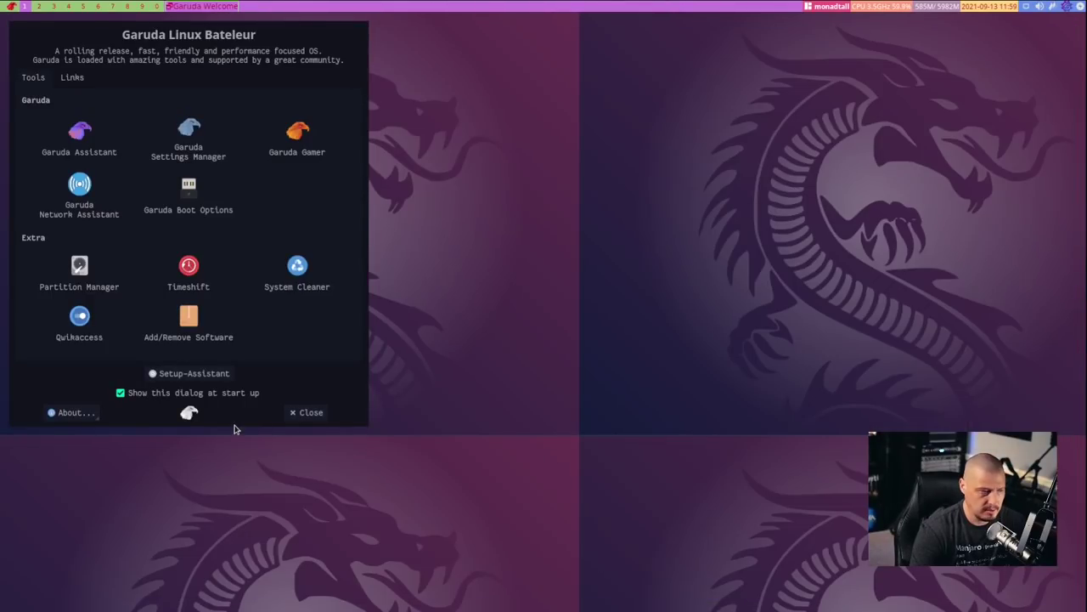
key("super+q")
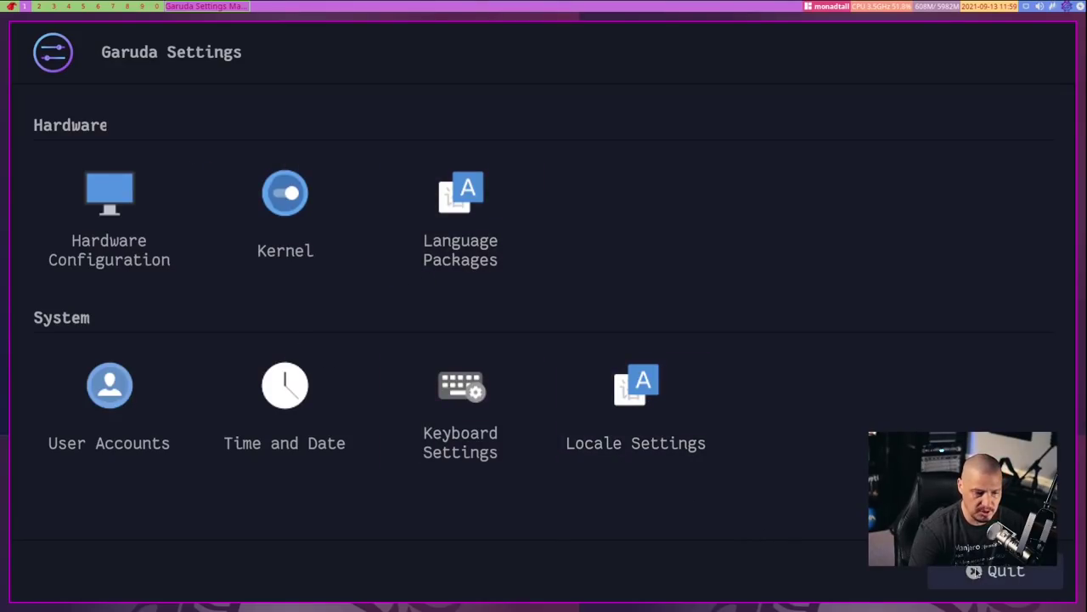
left_click(998, 571)
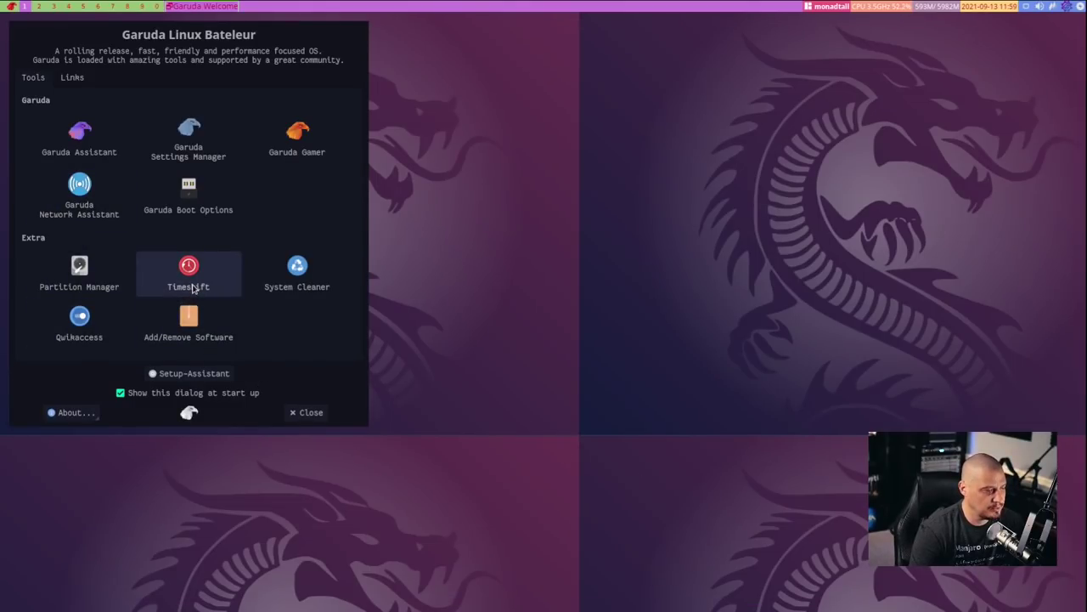
key("super+q")
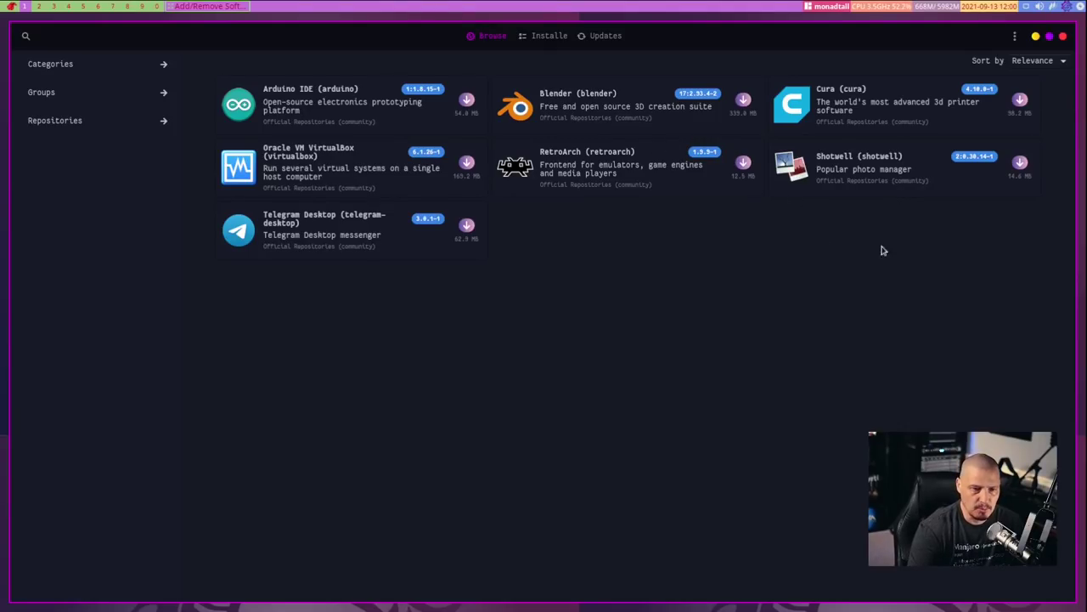
left_click(1063, 37)
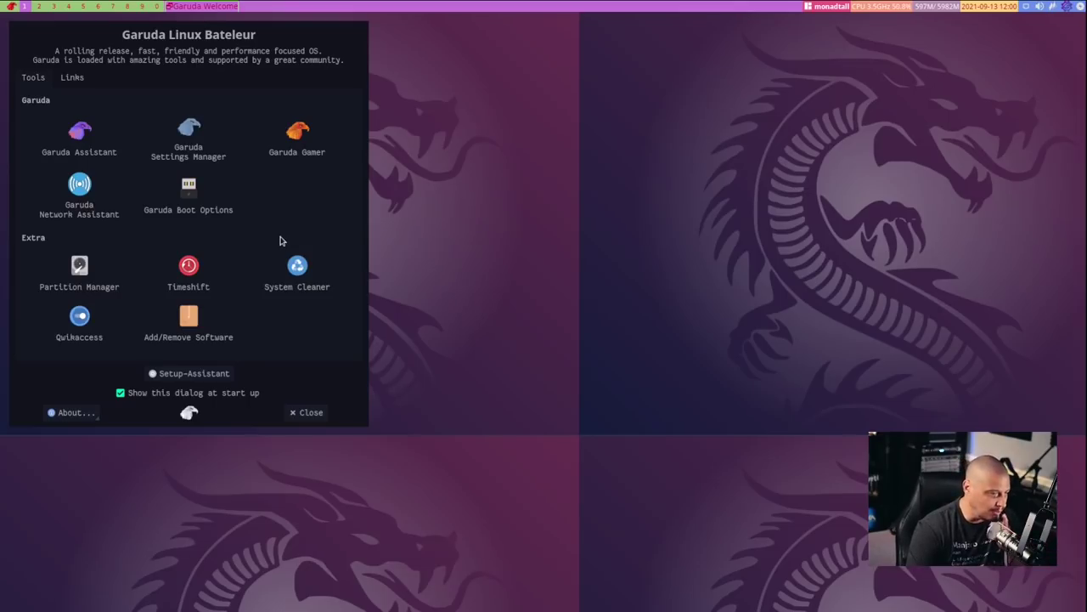
Launch Stacer from System Cleaner to view its dashboard, then close and quit it
left_click(302, 270)
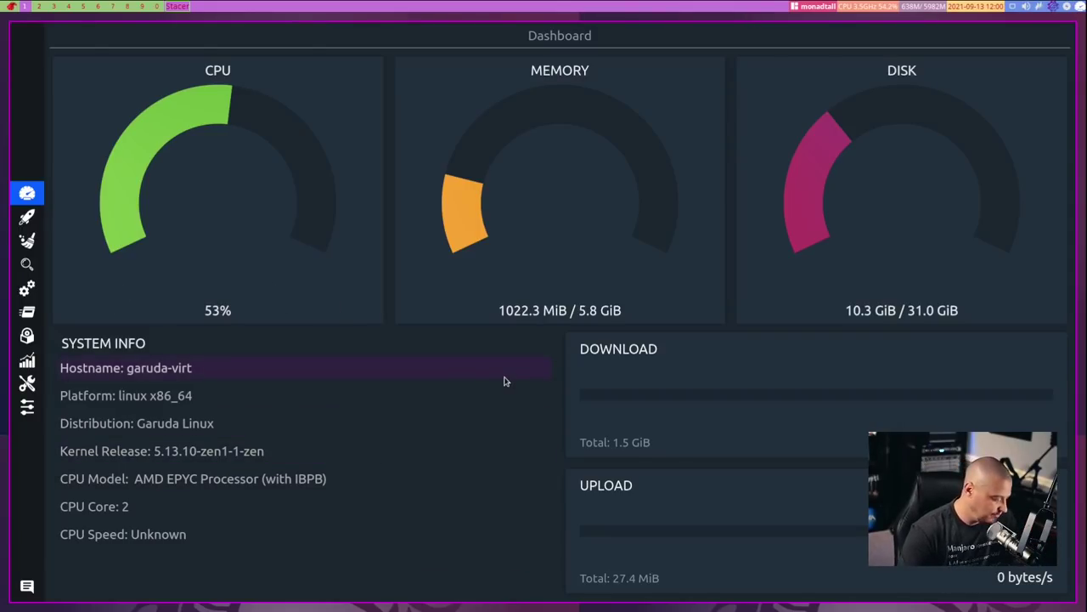
key("super+shift+c")
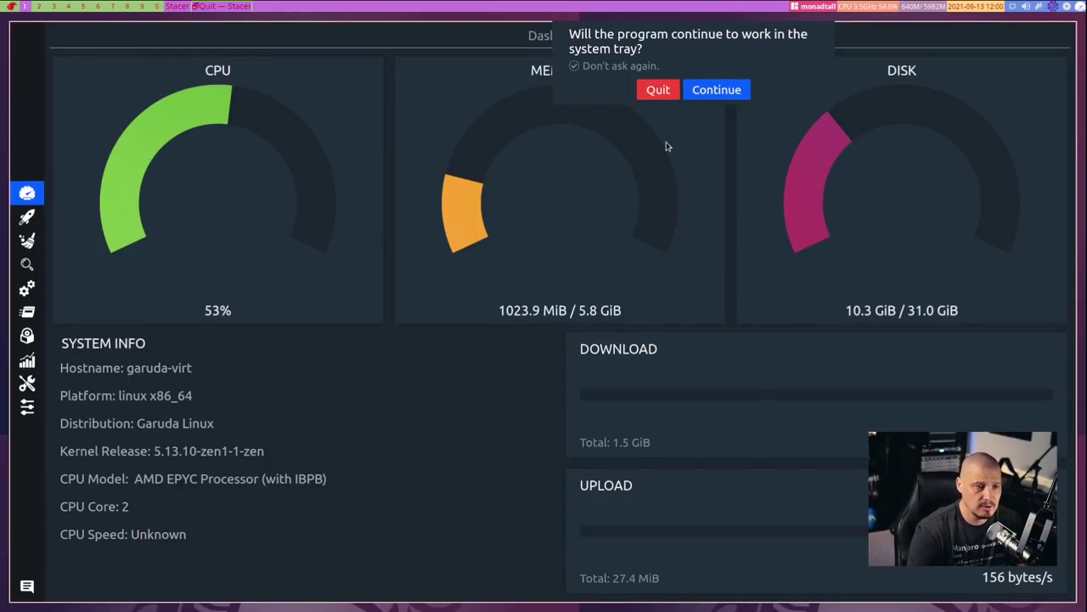
left_click(655, 96)
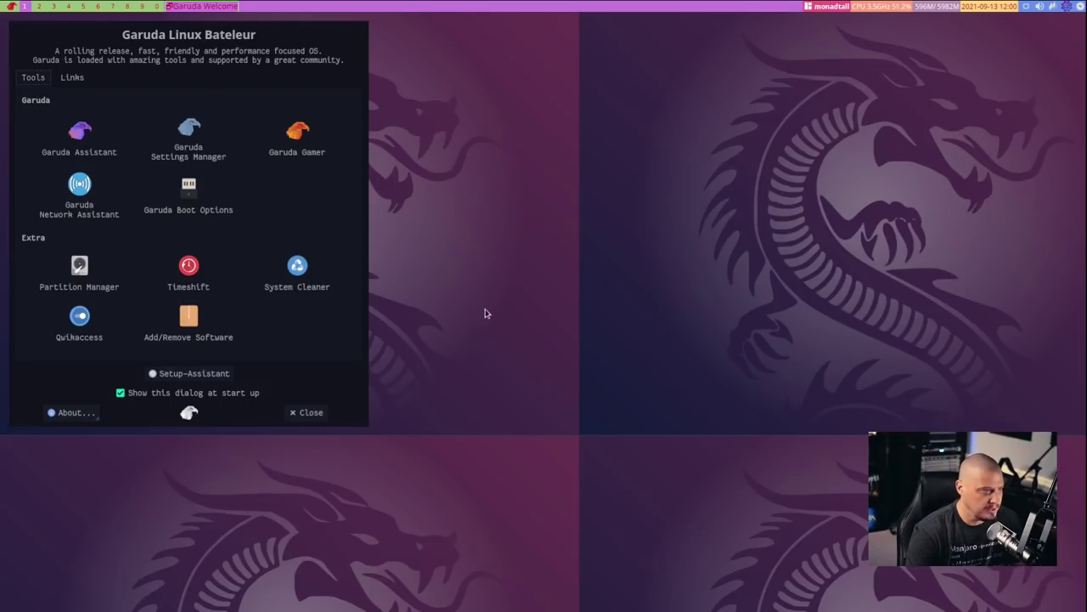
key("super")
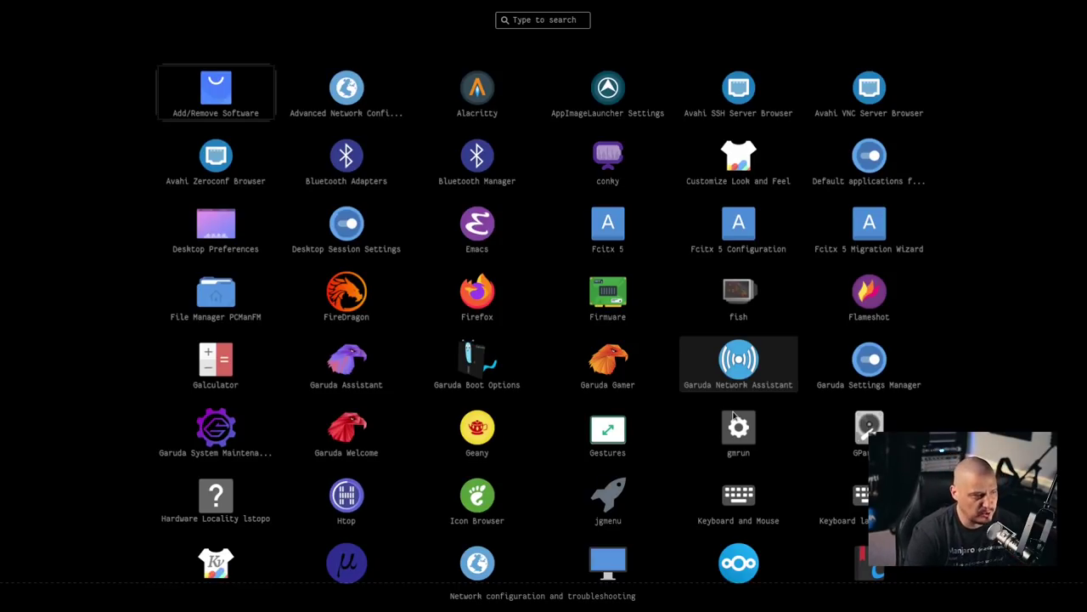
type("nit")
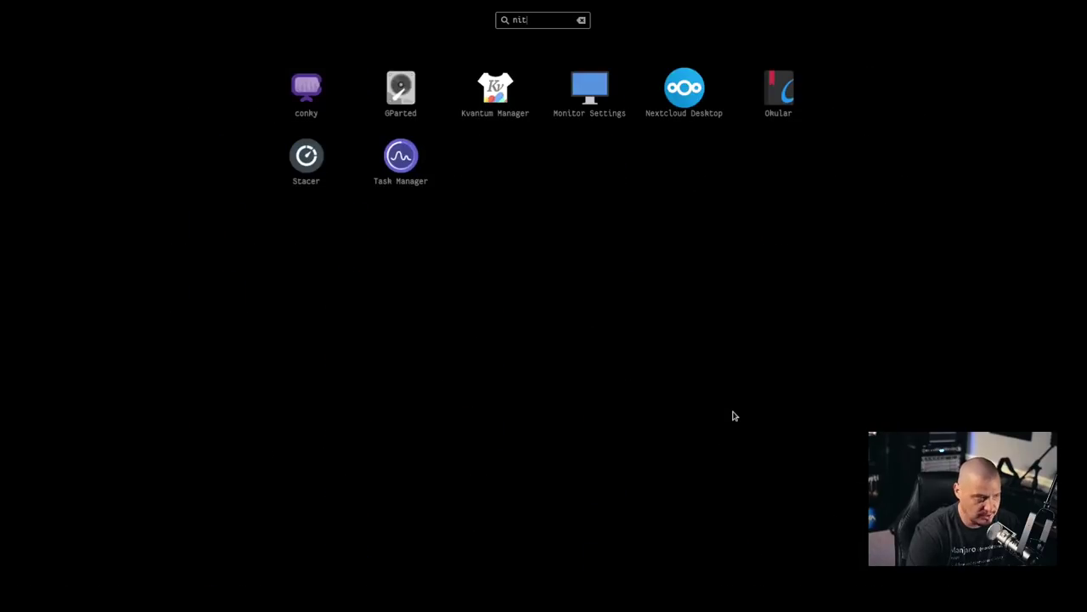
key("BackSpace")
key("BackSpace")
key("BackSpace")
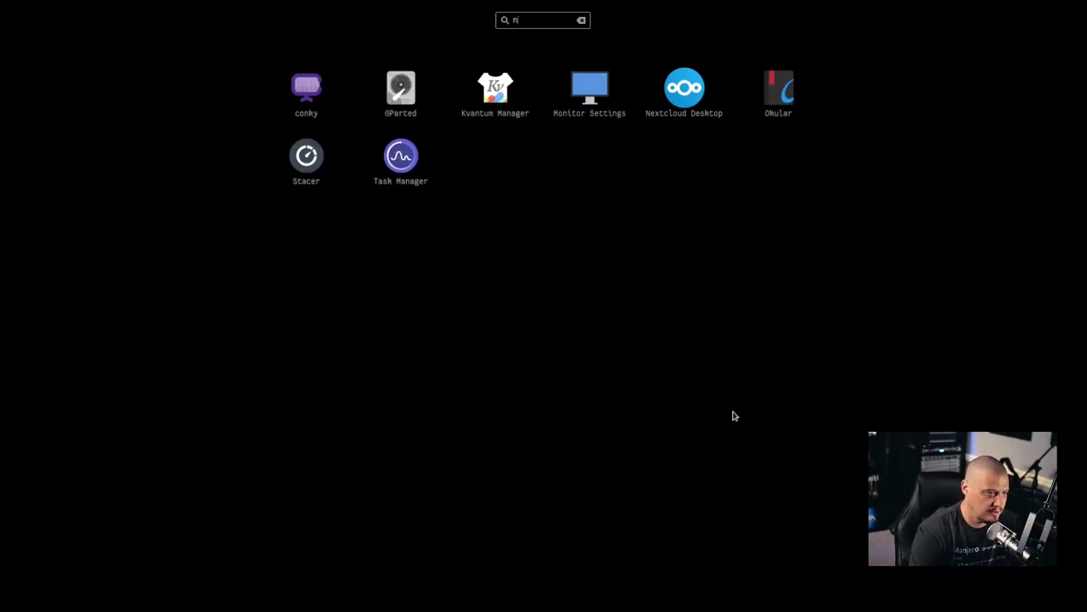
type("display")
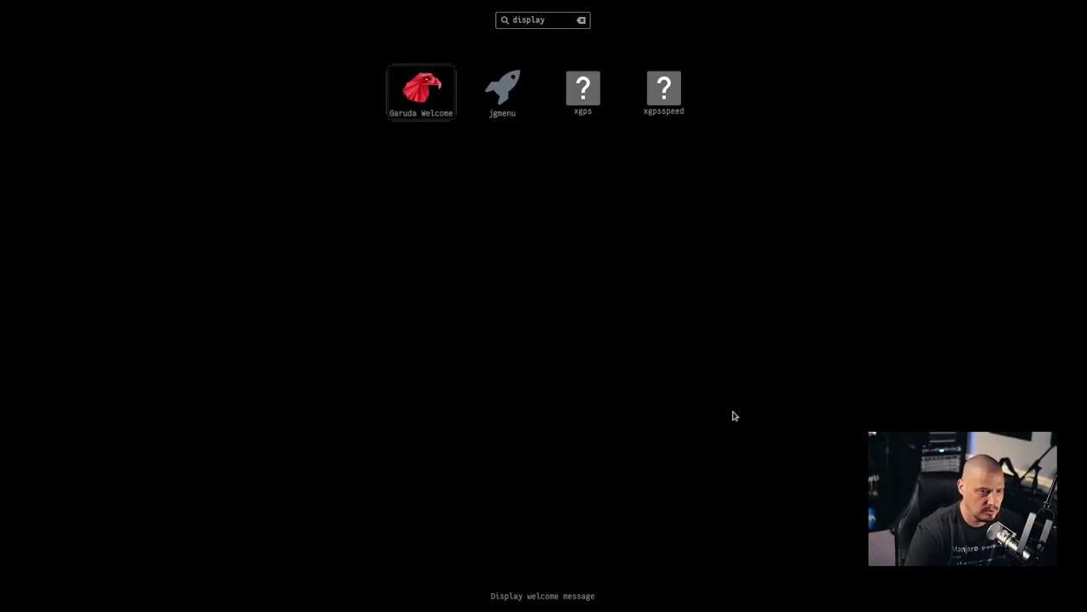
key("BackSpace")
key("BackSpace")
key("BackSpace")
key("BackSpace")
key("BackSpace")
key("BackSpace")
key("BackSpace")
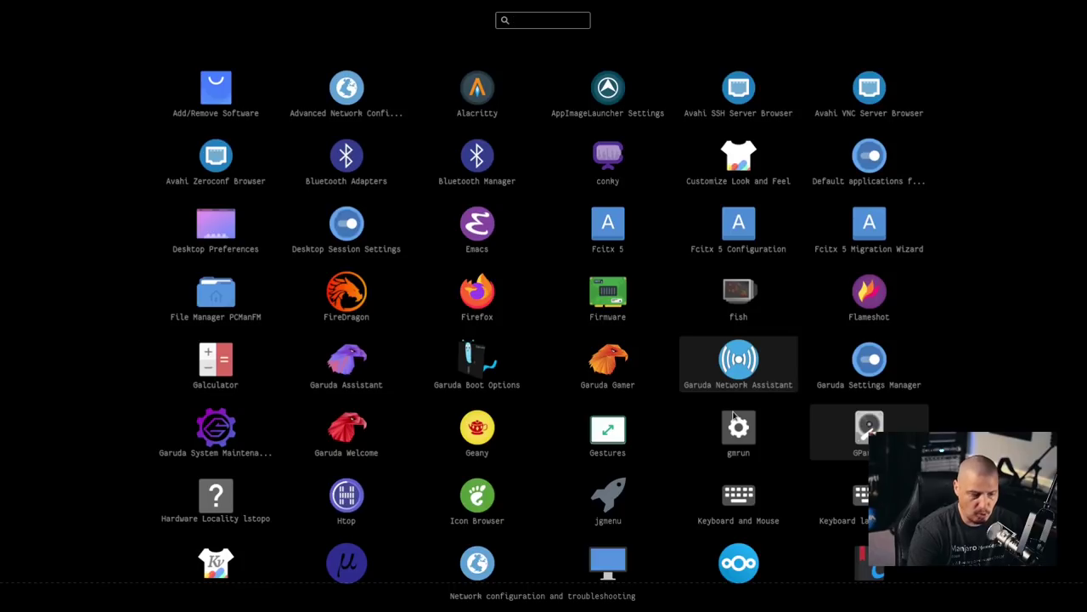
type("wal")
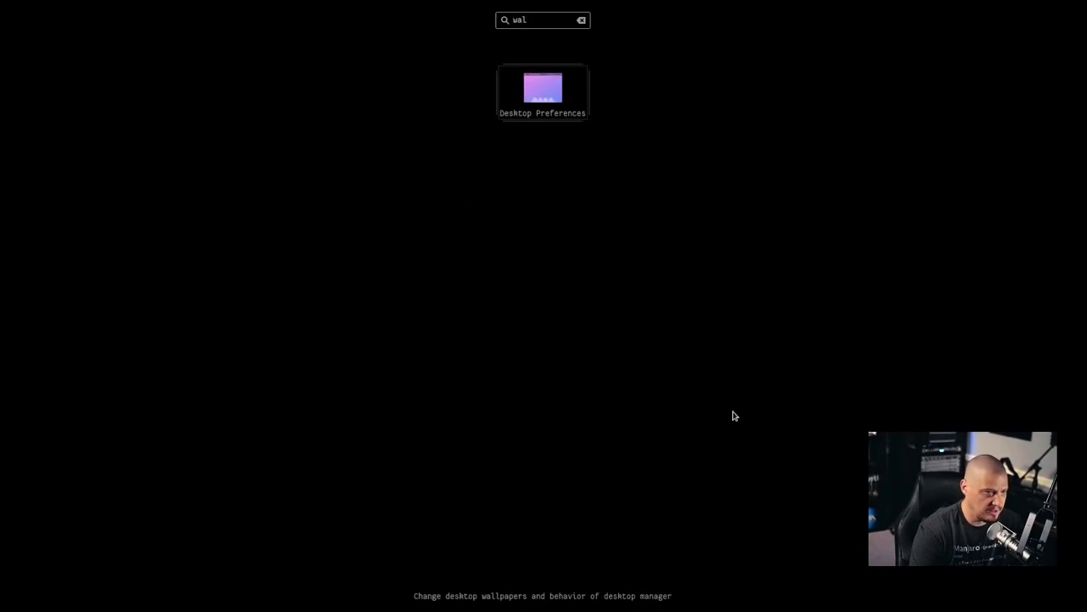
type("l")
key("Return")
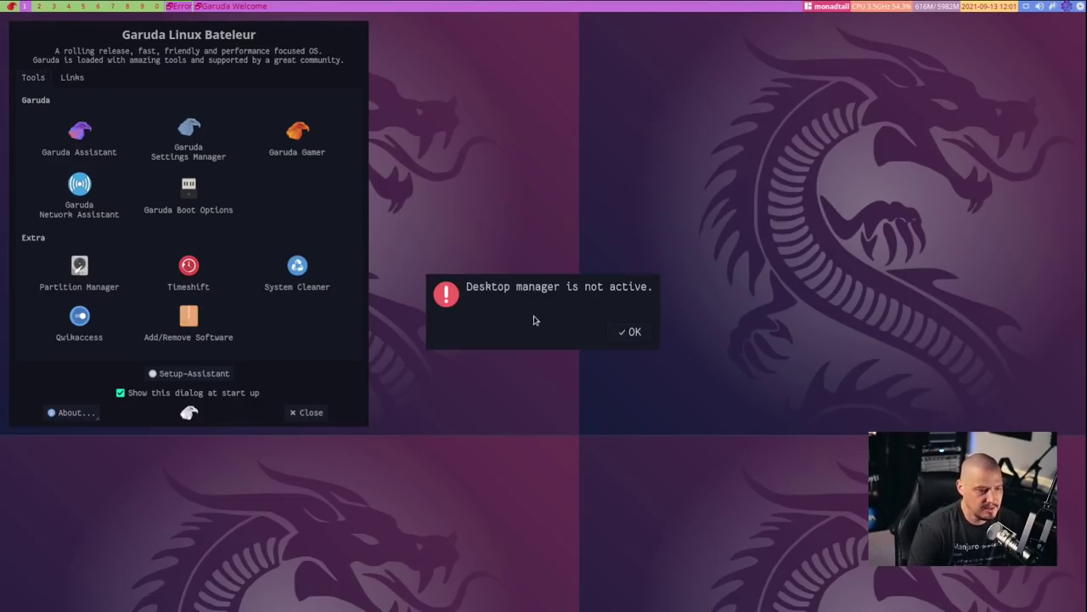
left_click(633, 333)
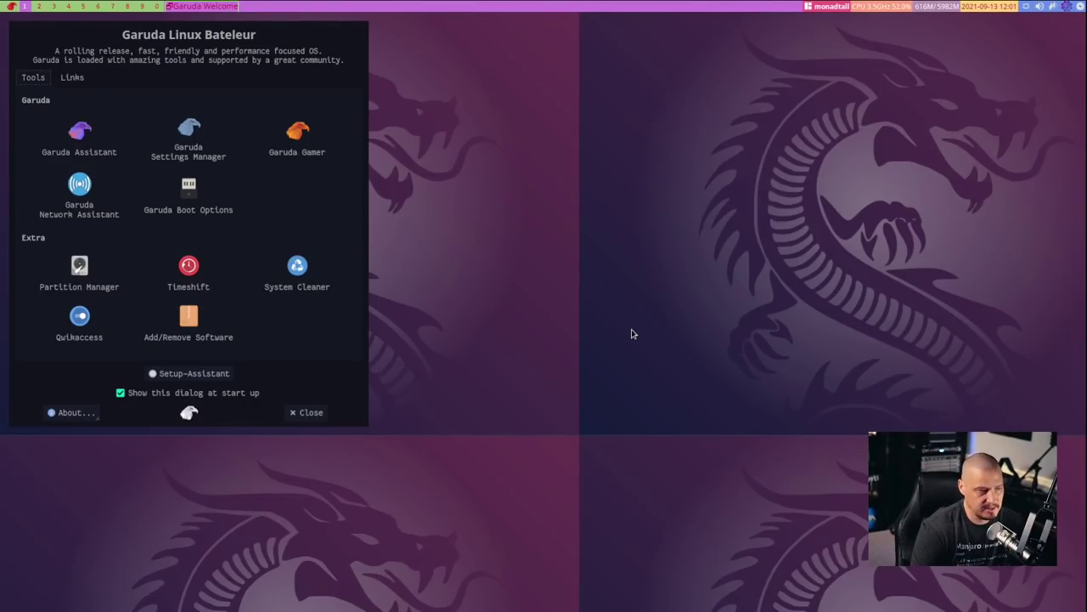
Open a terminal, view processes in htop, then stop conky with killall conky
key("super+Return")
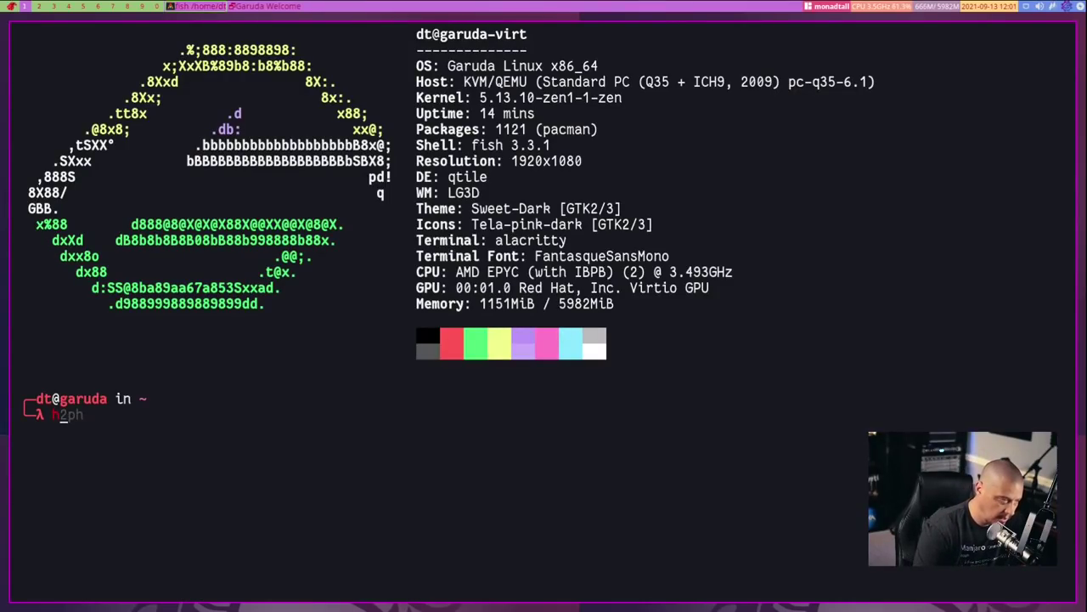
type("htop")
key("Return")
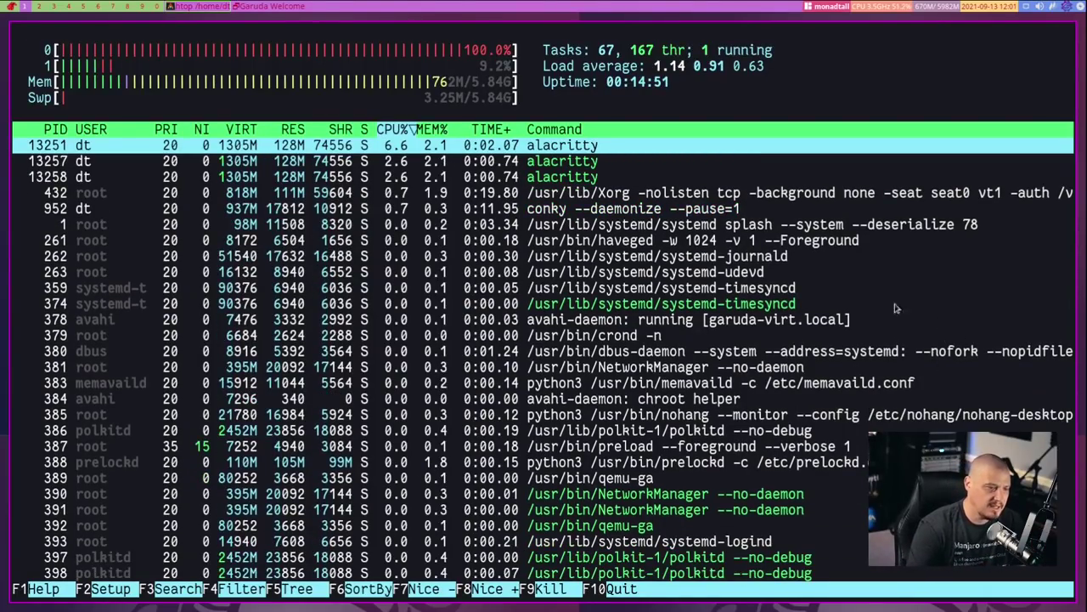
key("q")
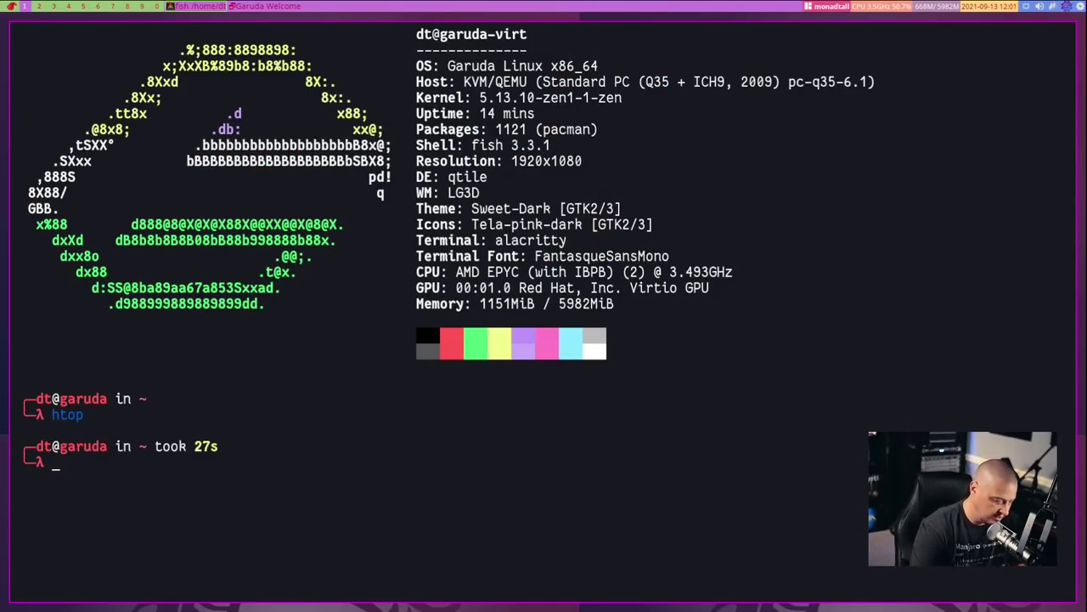
type("killall")
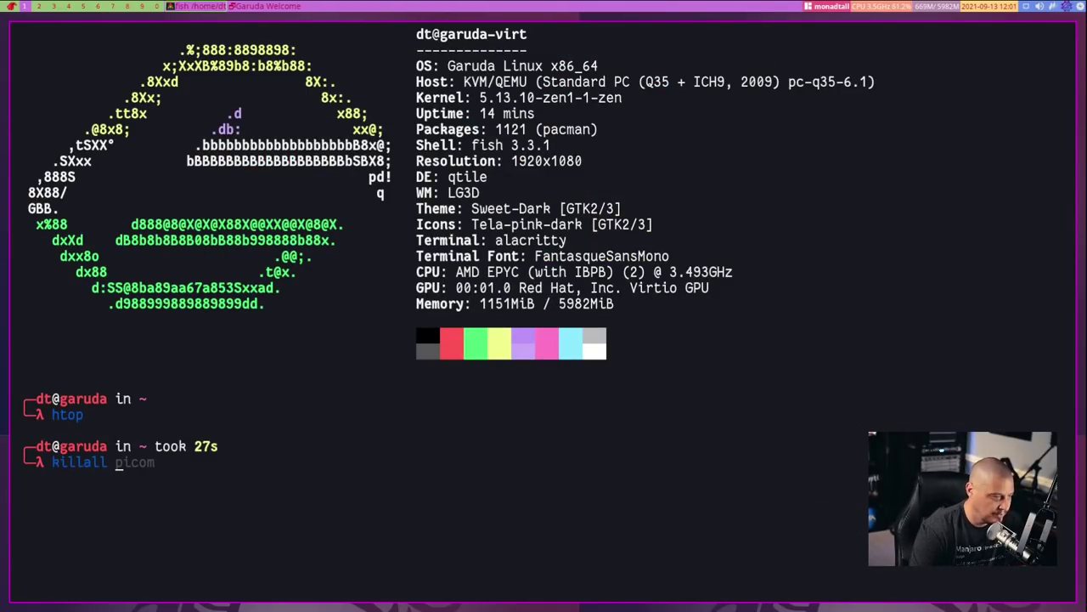
type(" conky")
key("Return")
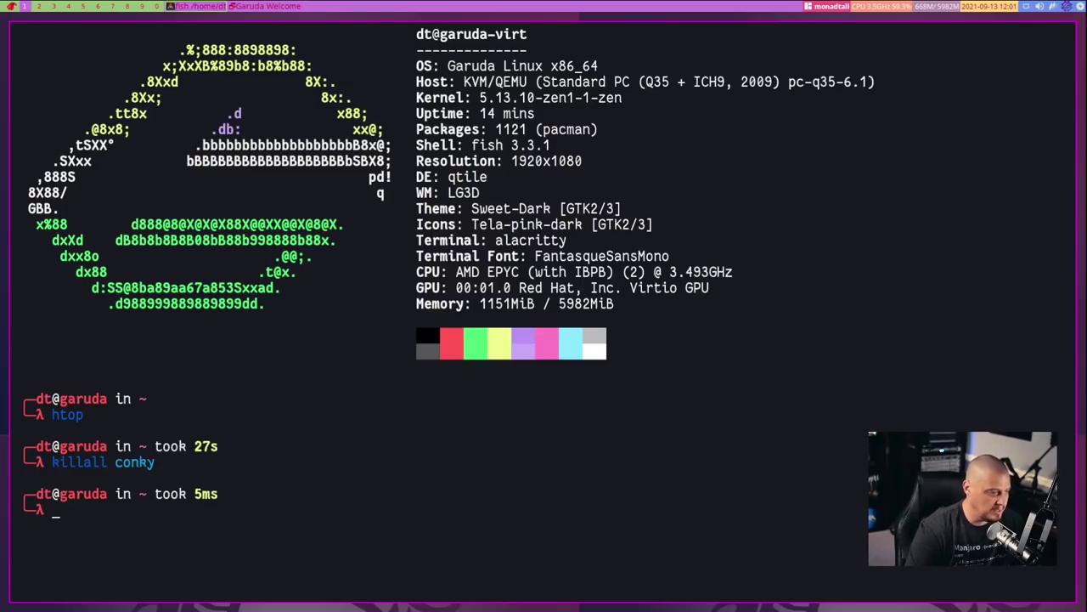
Run htop again, scroll the process list, select lxsession, and quit htop
type("htop")
key("Return")
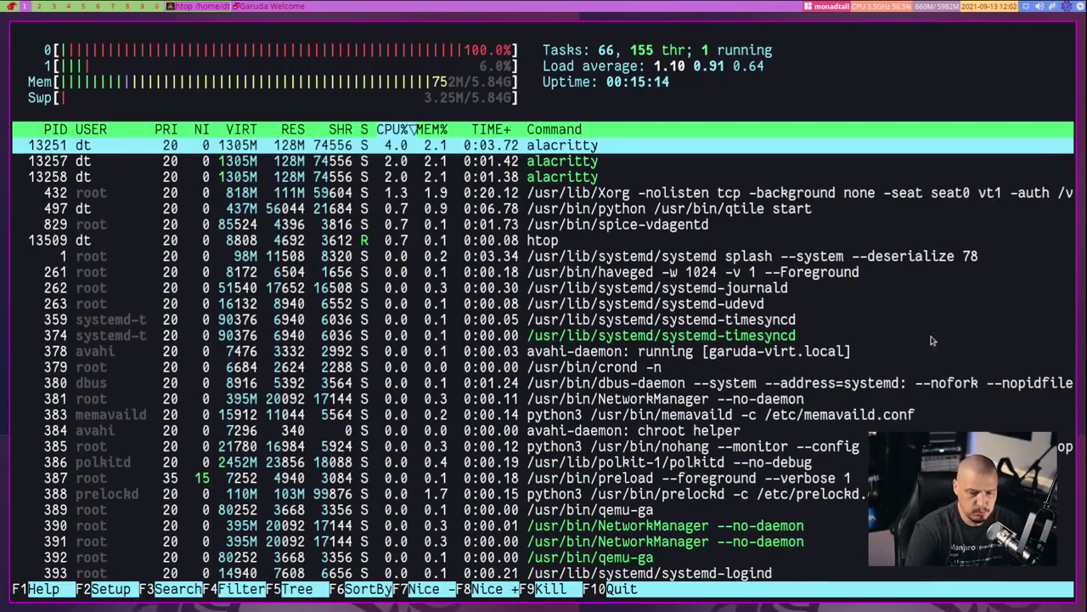
scroll(934, 320, "down", 3)
scroll(934, 320, "down", 5)
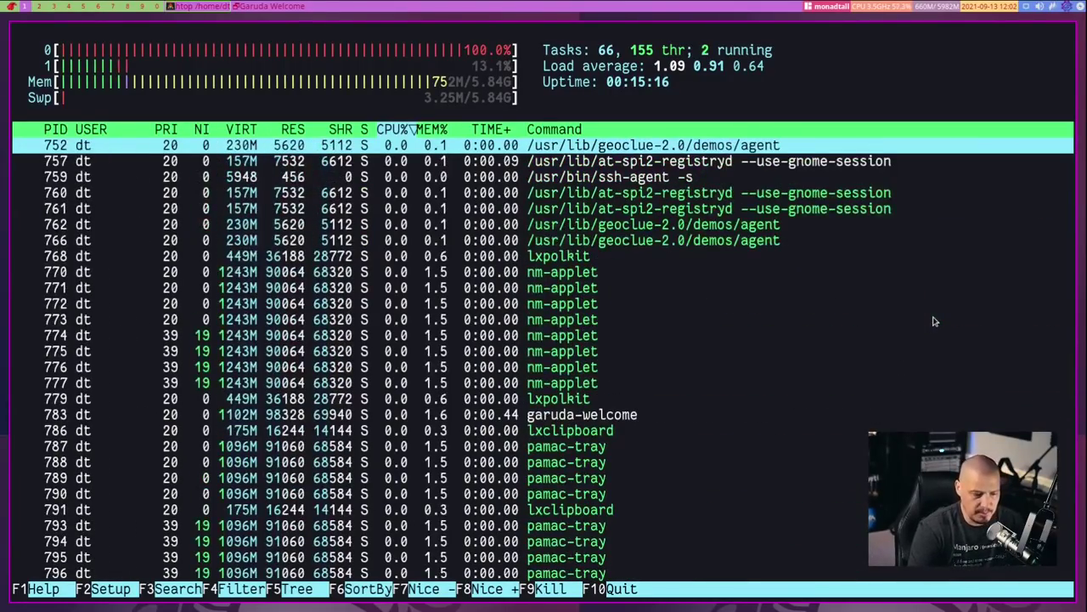
scroll(934, 320, "up", 10)
scroll(934, 320, "down", 5)
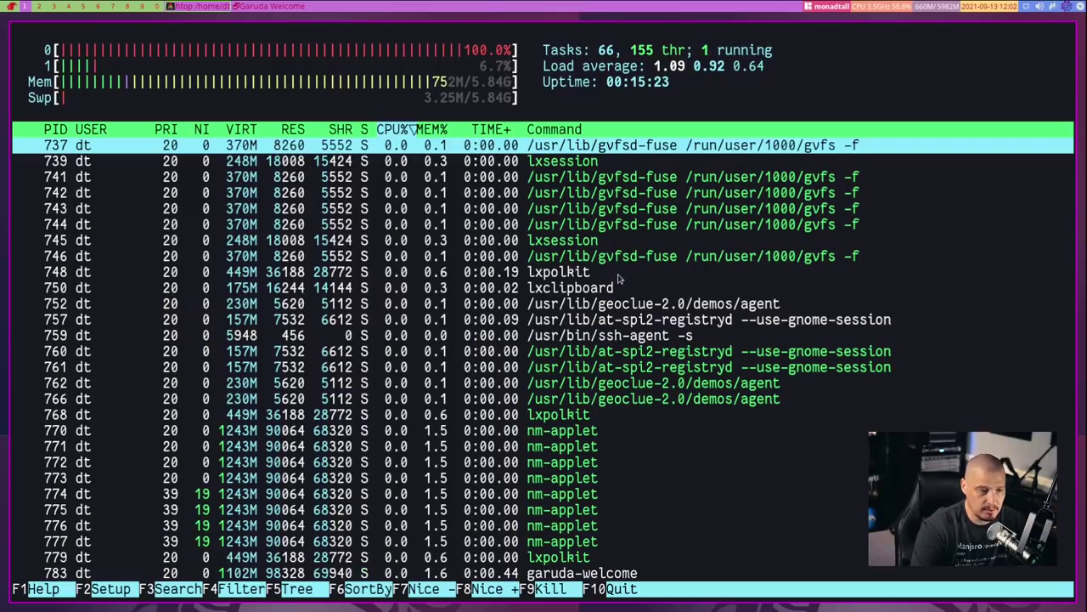
left_click(574, 243)
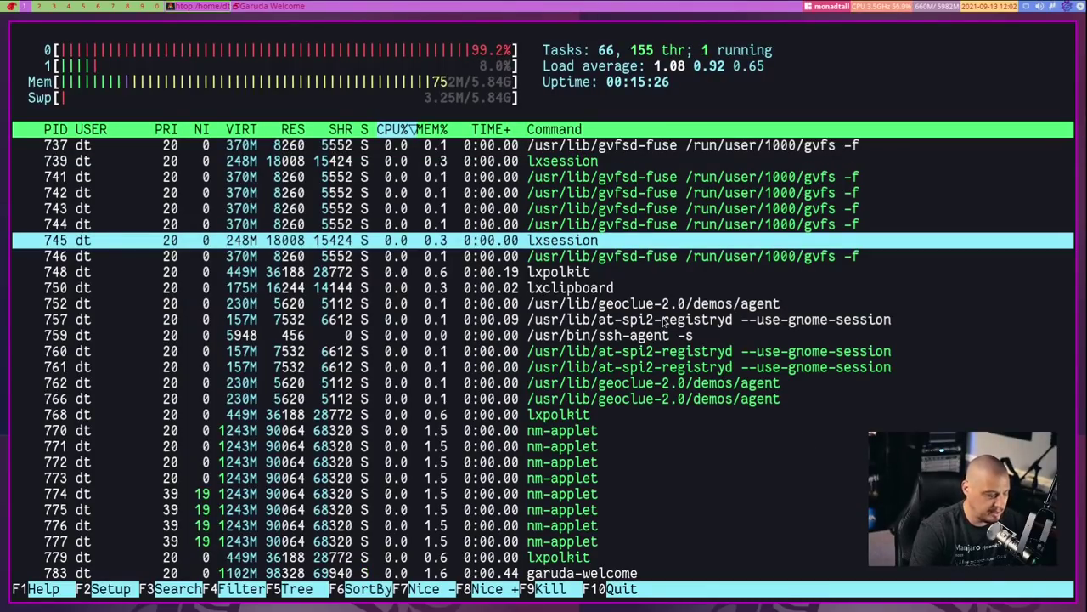
key("q")
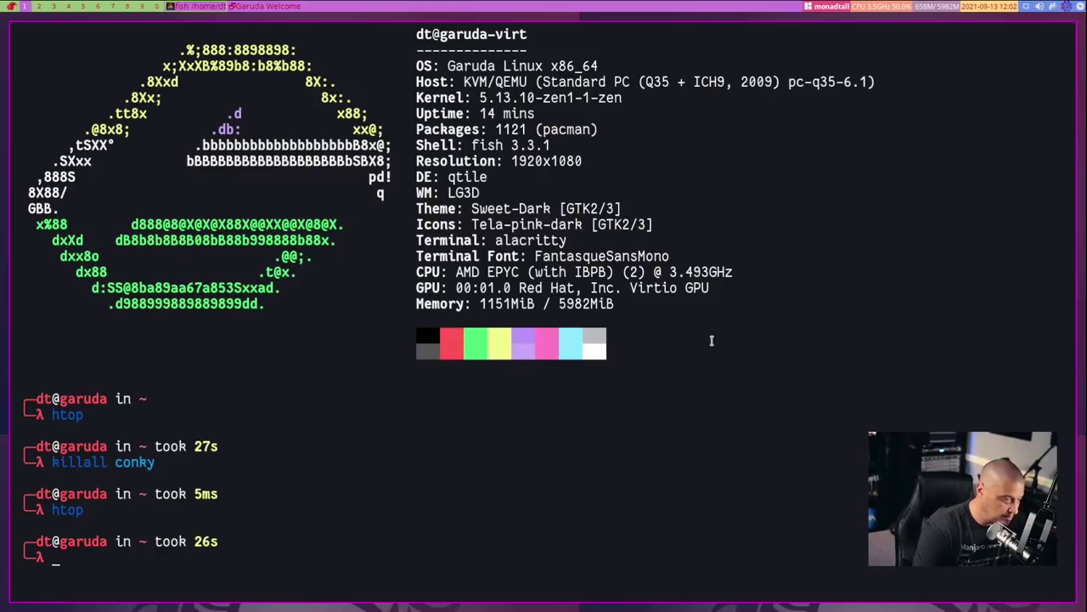
Run vim .config/qtile/config.py, which reports vim is not installed
type("vim .conf")
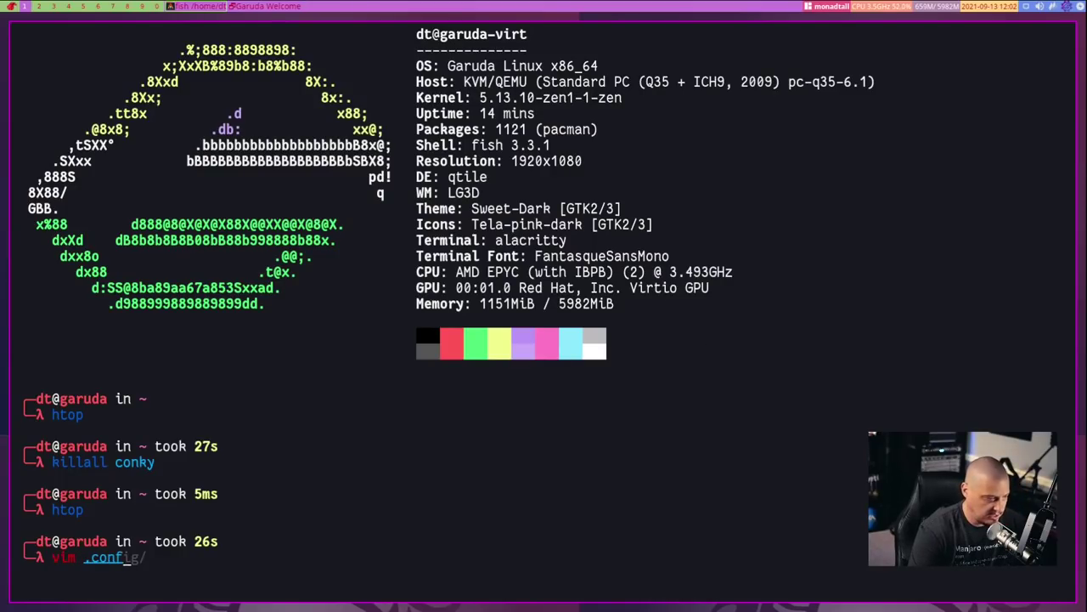
type("ig/")
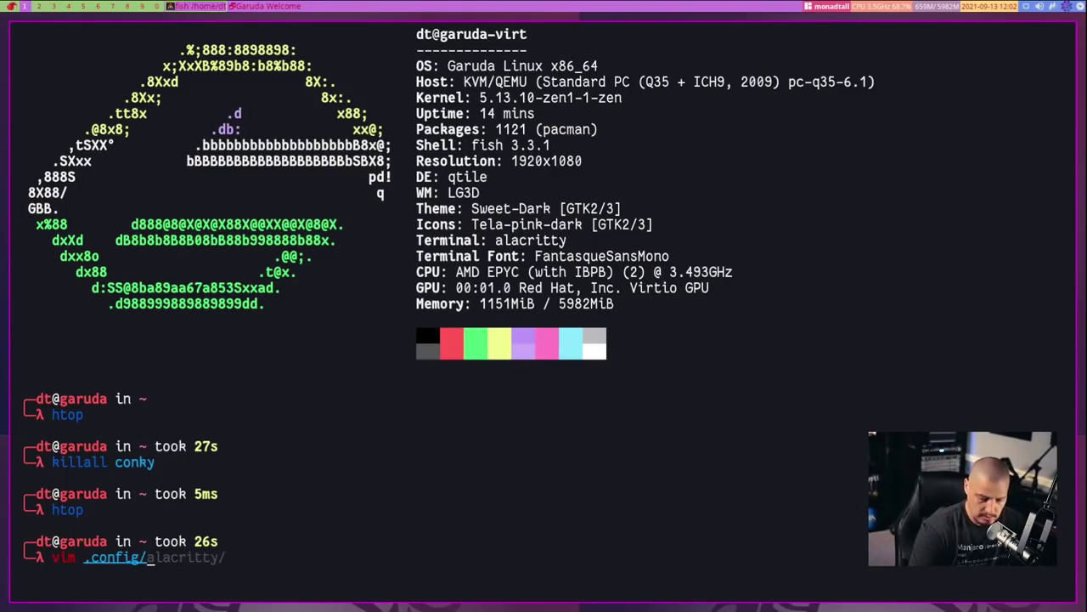
type("qtile/")
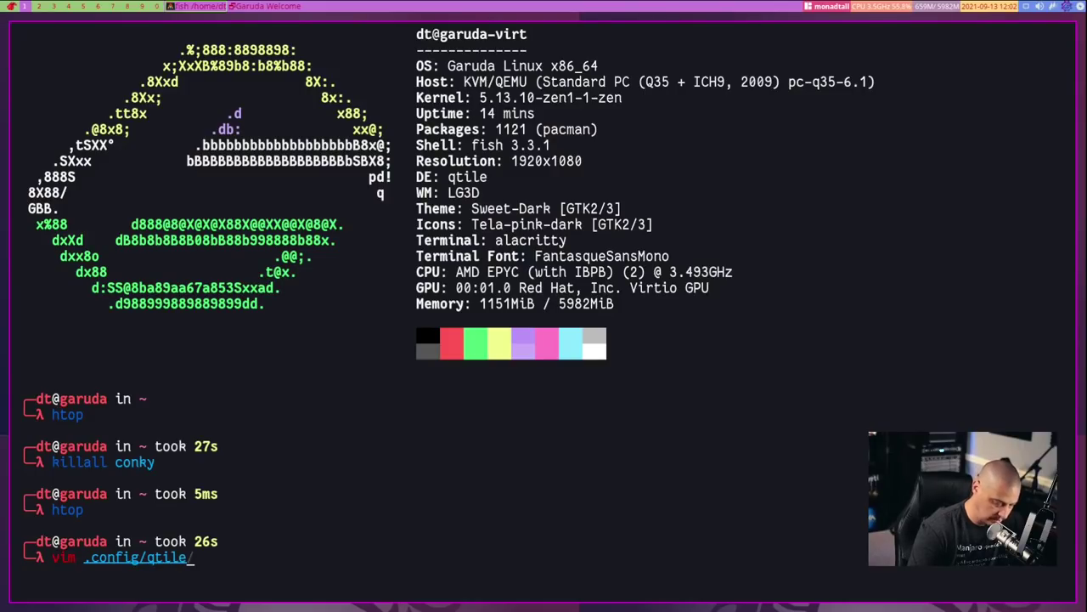
type("config.p")
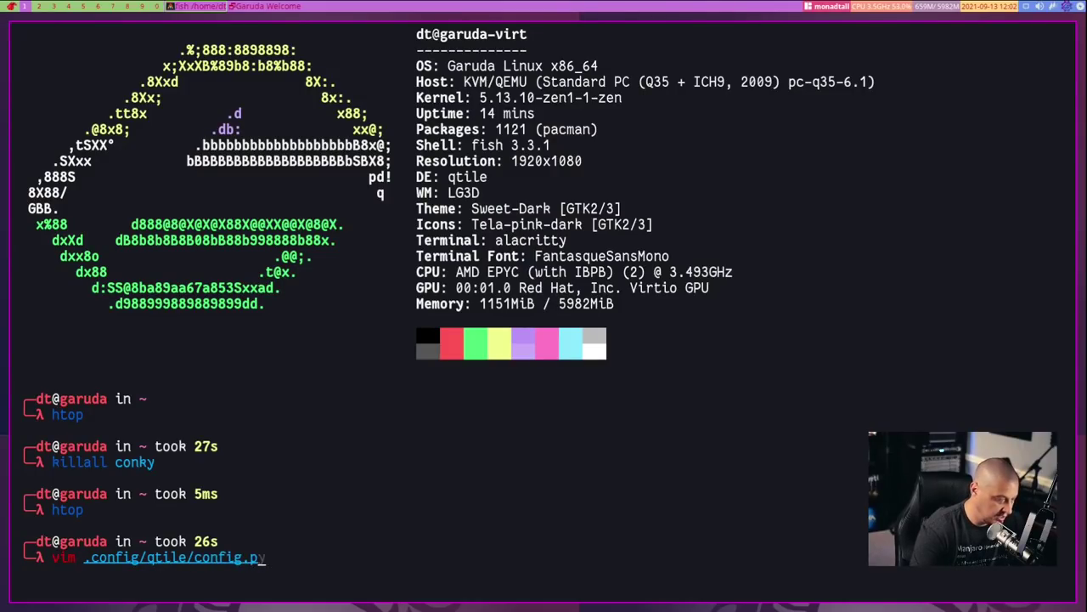
type("y")
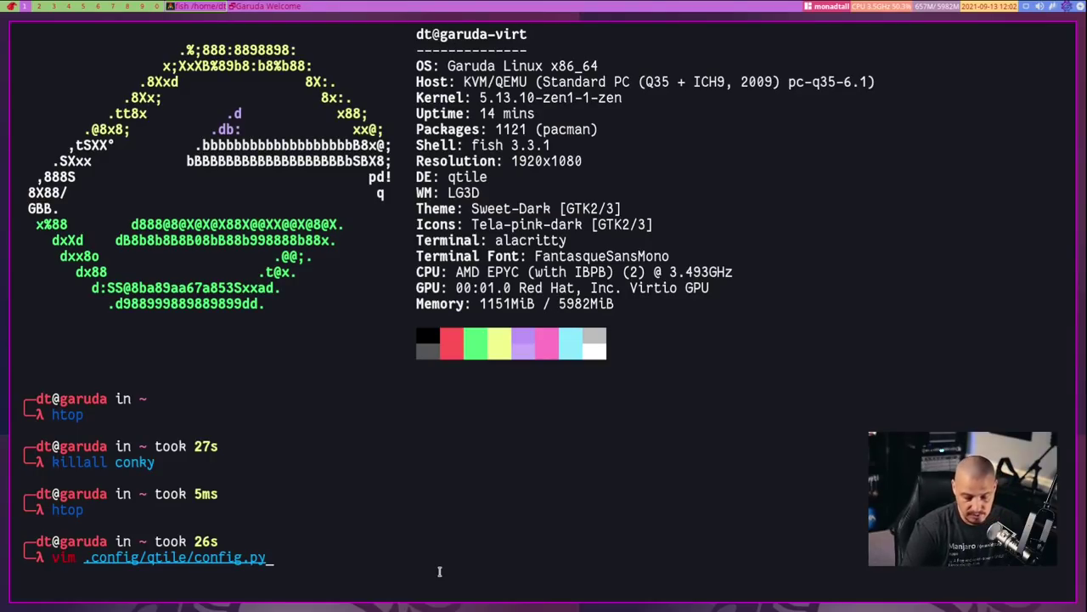
key("Return")
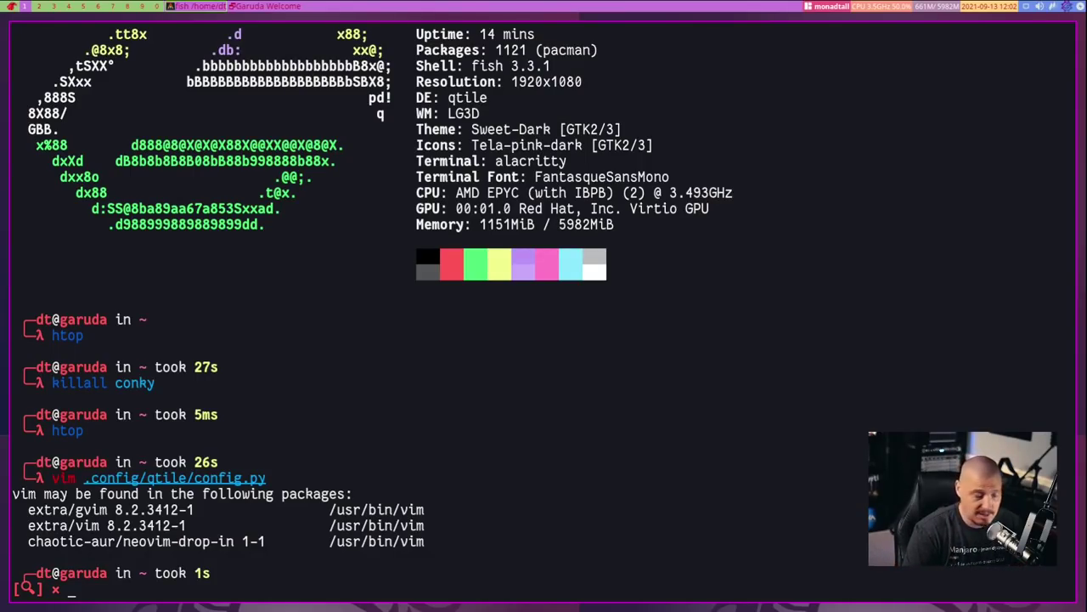
Install vim with sudo pacman -S vim, authorizing and confirming the install
type("sudo pac")
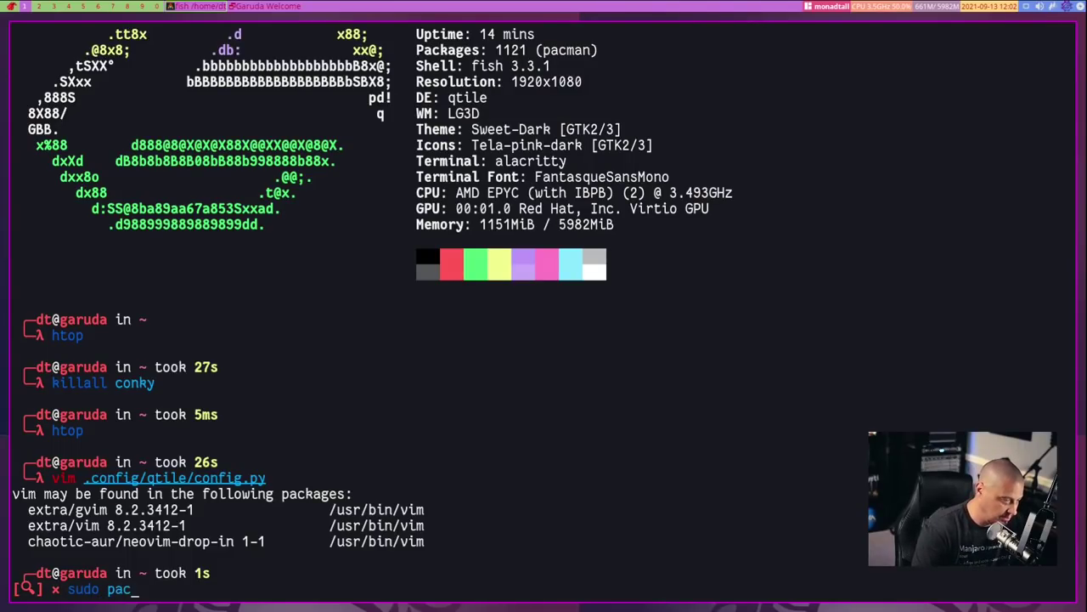
type("man -S vim")
key("Return")
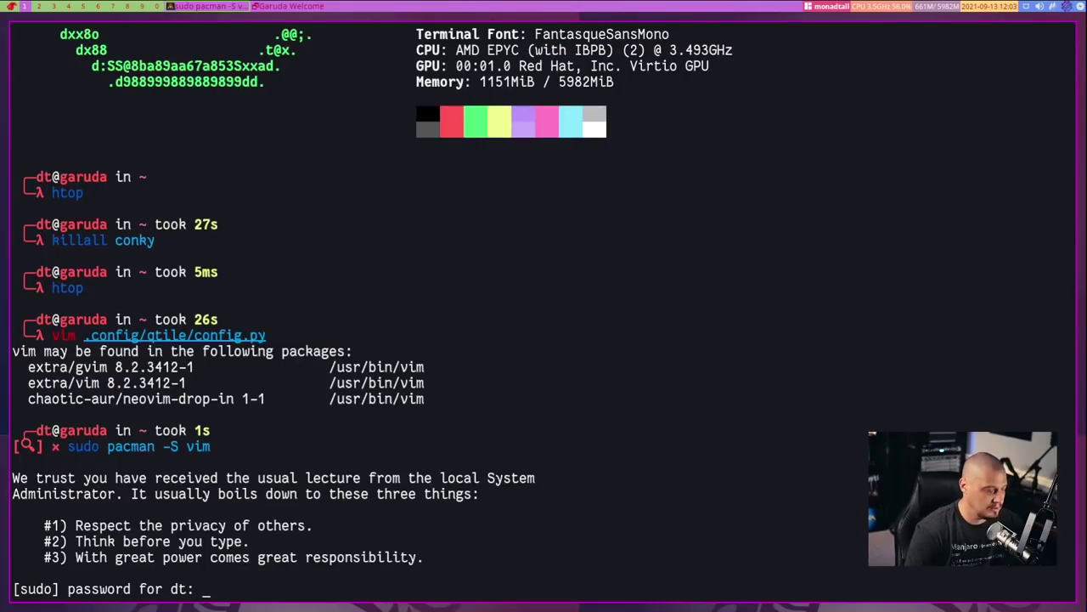
key("Return")
key("Return")
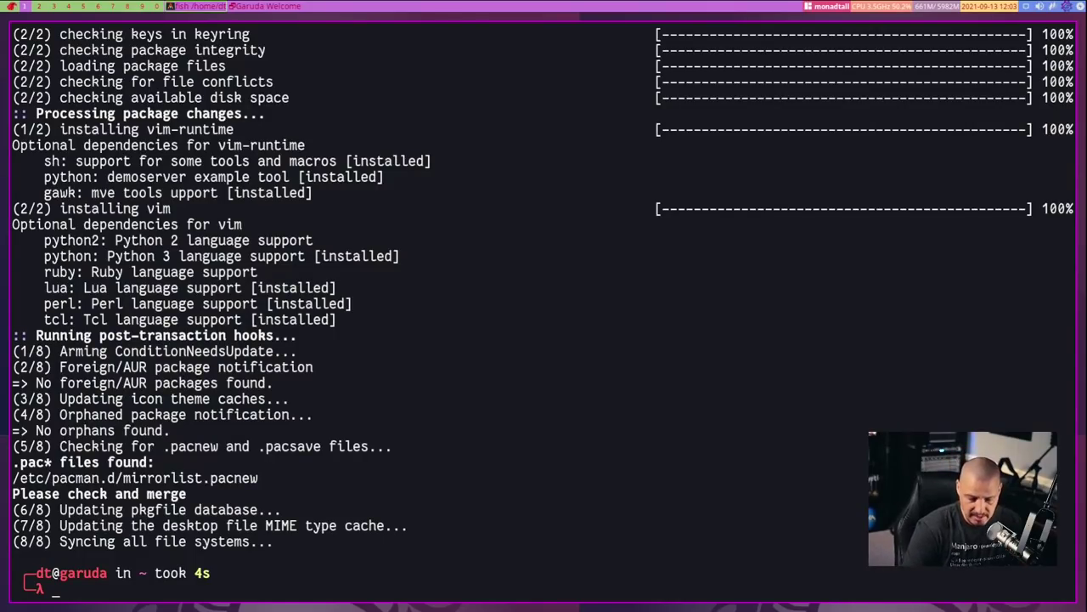
Clear stray text from the prompt and recall the vim .config/qtile/config.py command
type("nano")
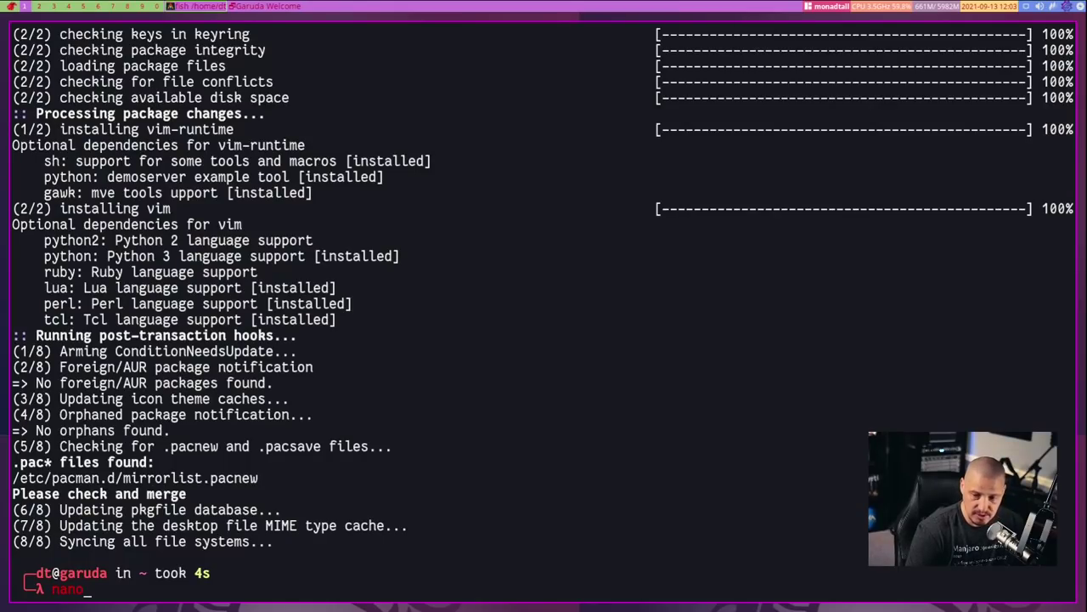
key("BackSpace")
key("BackSpace")
key("BackSpace")
key("BackSpace")
type("vim")
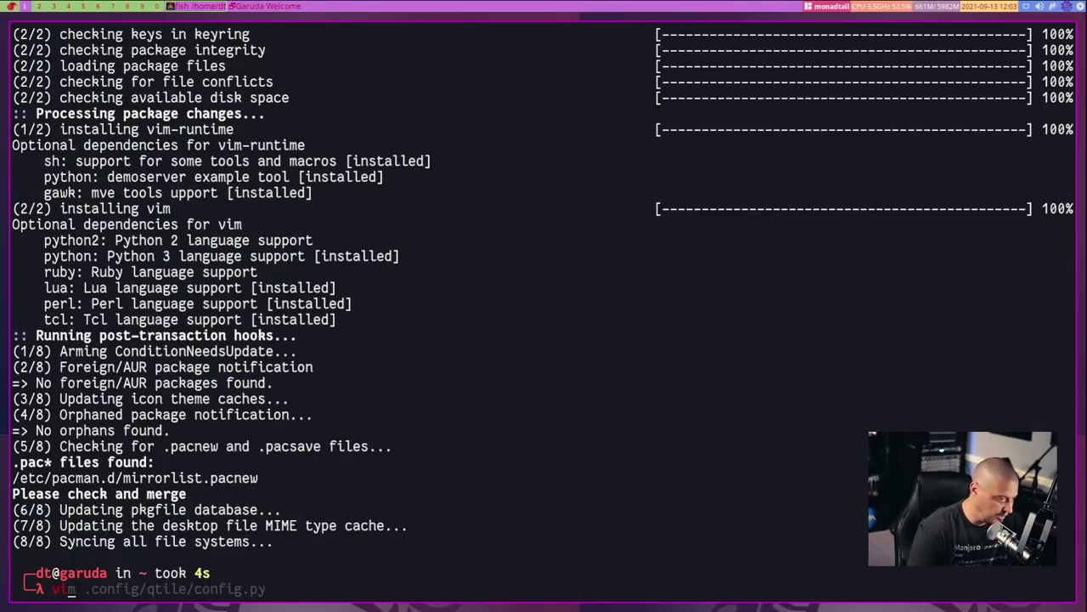
key("BackSpace")
key("BackSpace")
key("BackSpace")
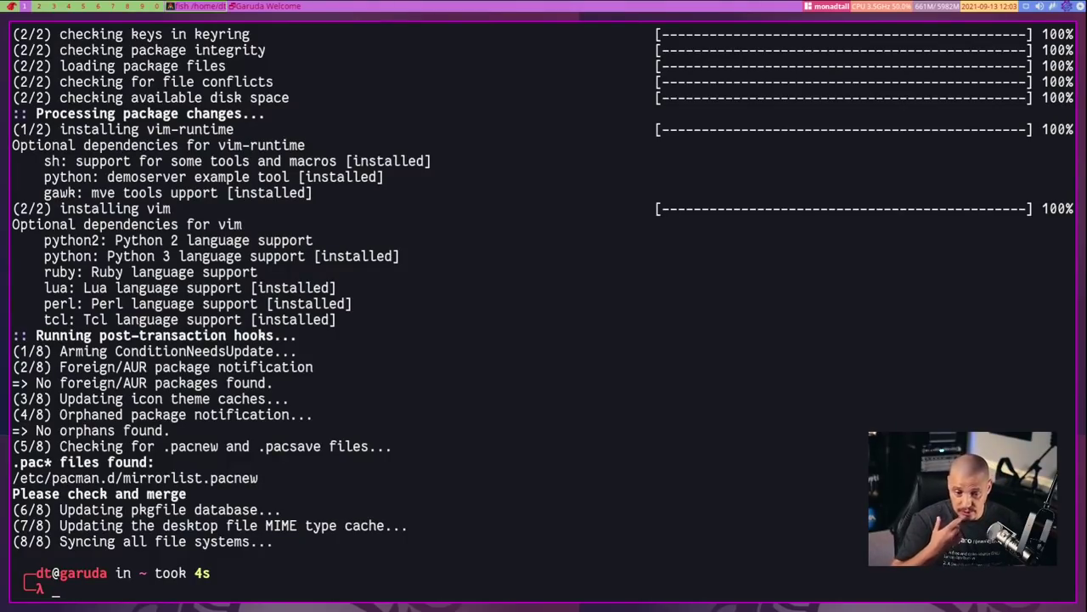
key("Up")
key("Up")
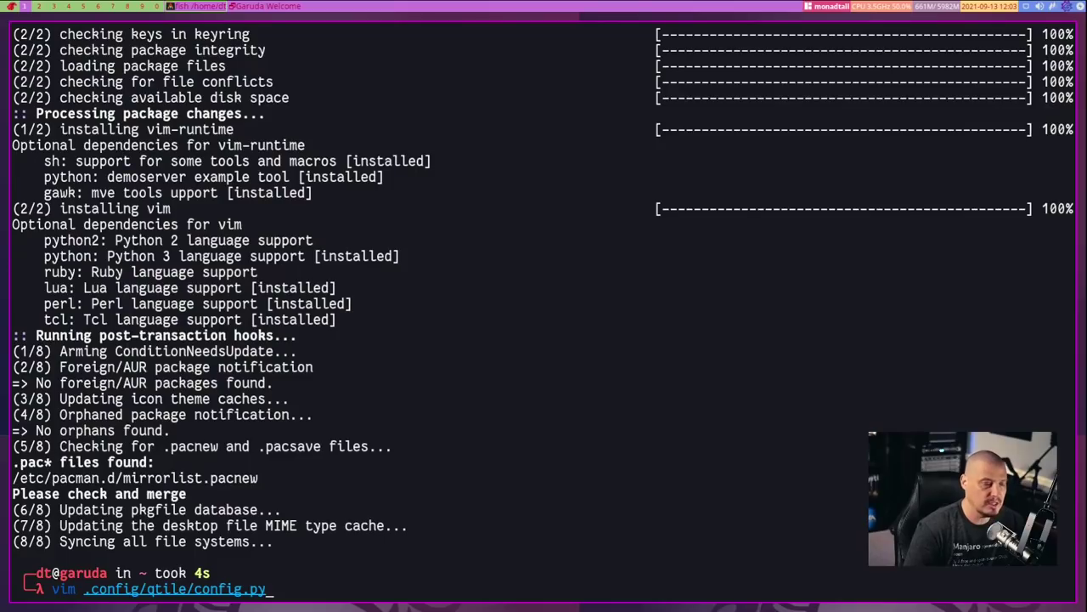
Open config.py in vim, scroll to the Super key bindings, and test the Super+V volume control binding
key("Return")
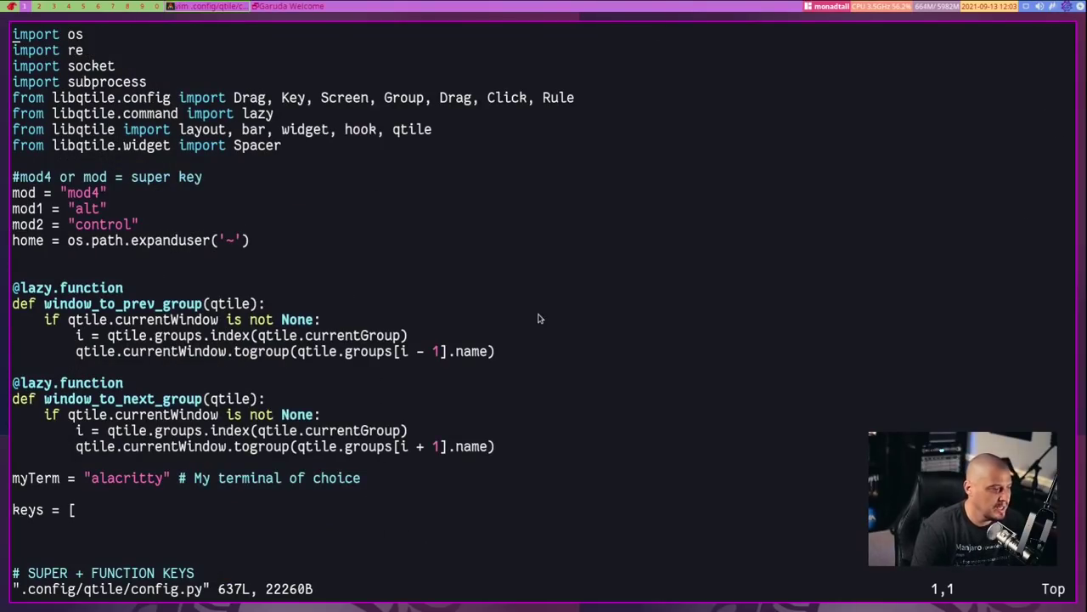
scroll(682, 305, "down", 7)
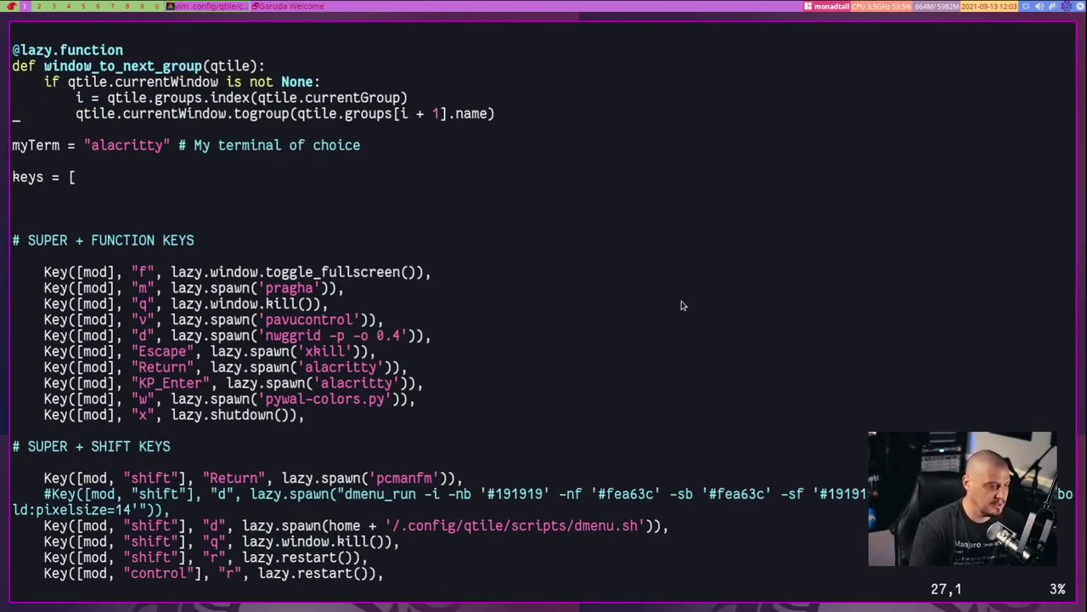
scroll(796, 317, "down", 3)
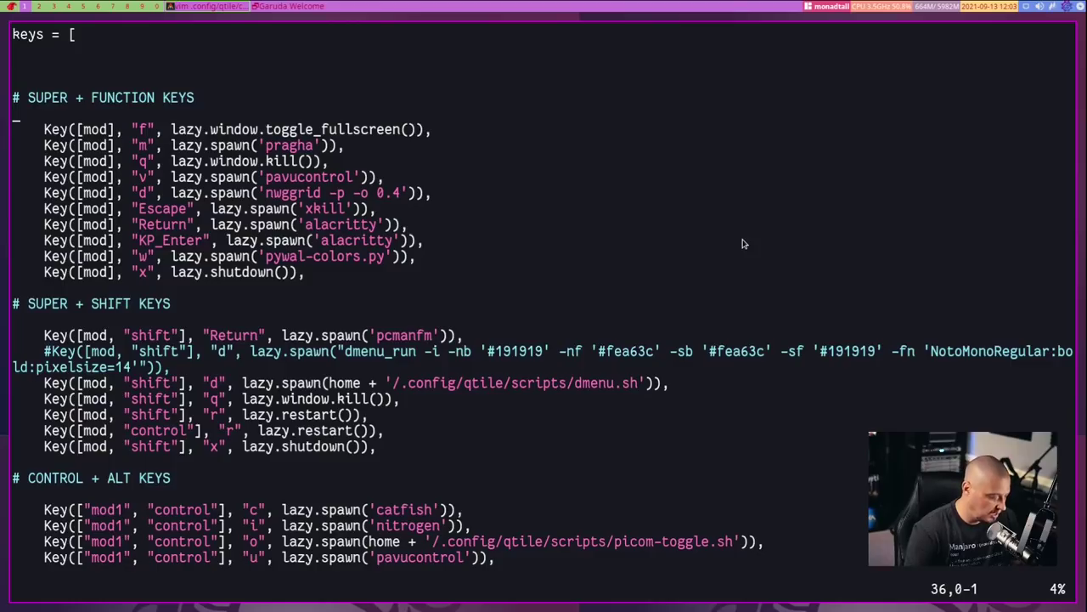
key("super+v")
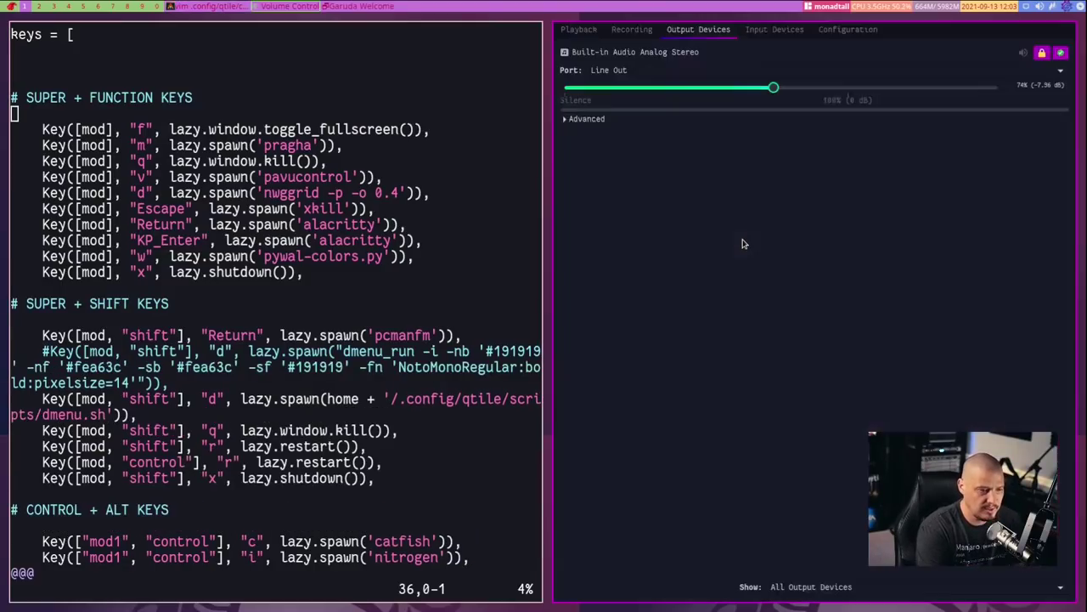
key("super+q")
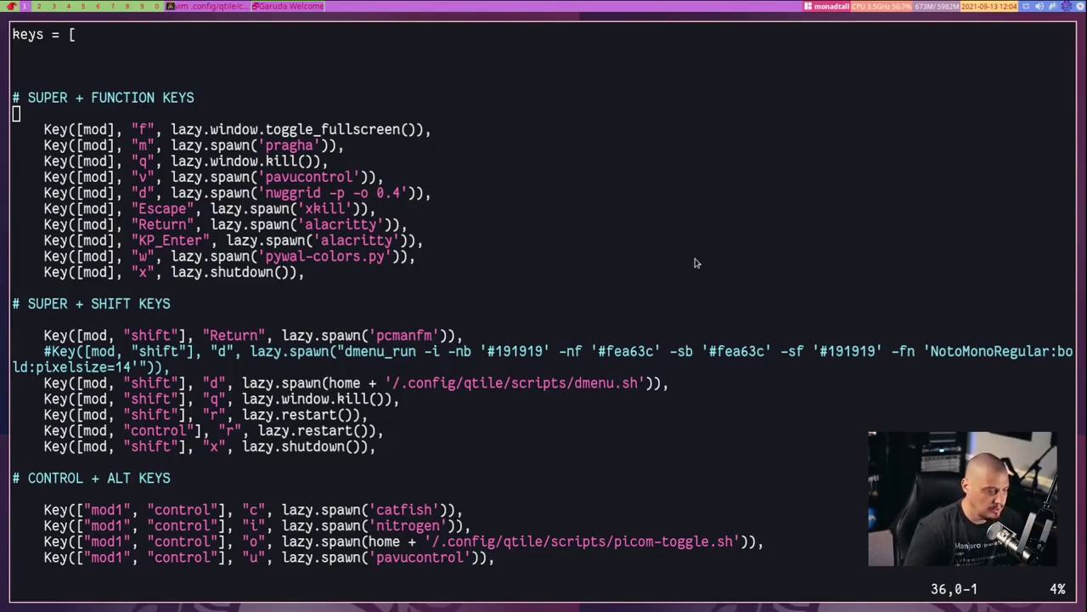
Open a second terminal, change into .config/qtile and list its files
key("super+Return")
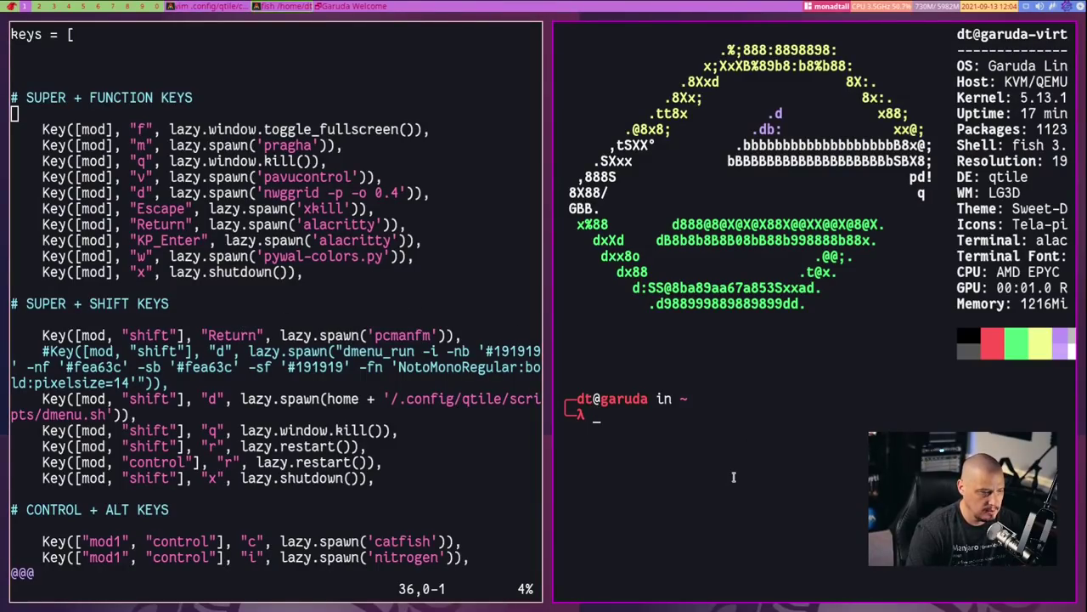
type("cd .vim")
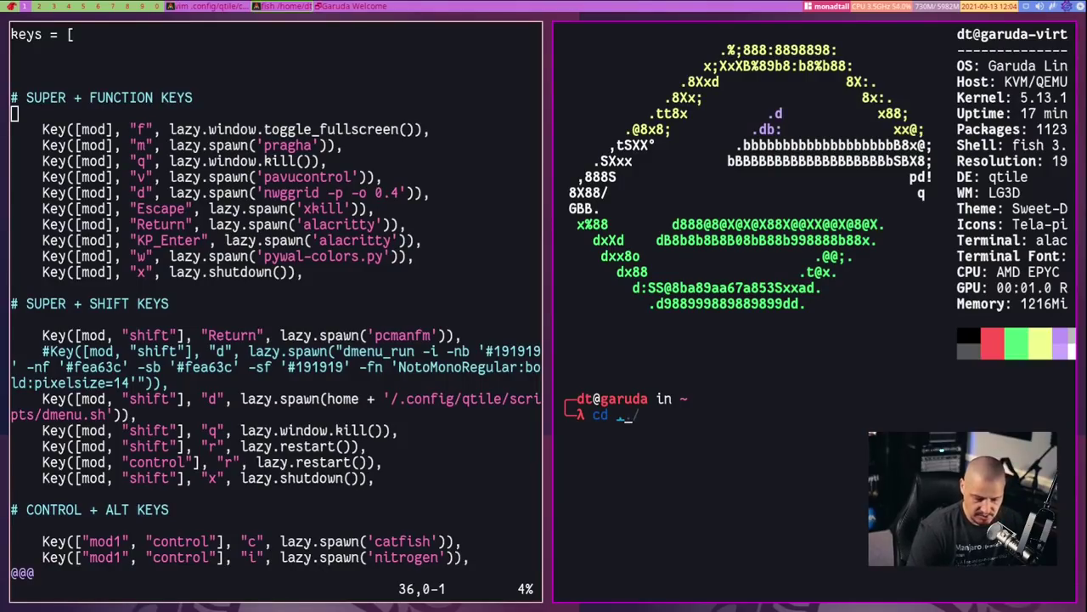
key("BackSpace")
key("BackSpace")
key("BackSpace")
key("BackSpace")
type(".config/qtile")
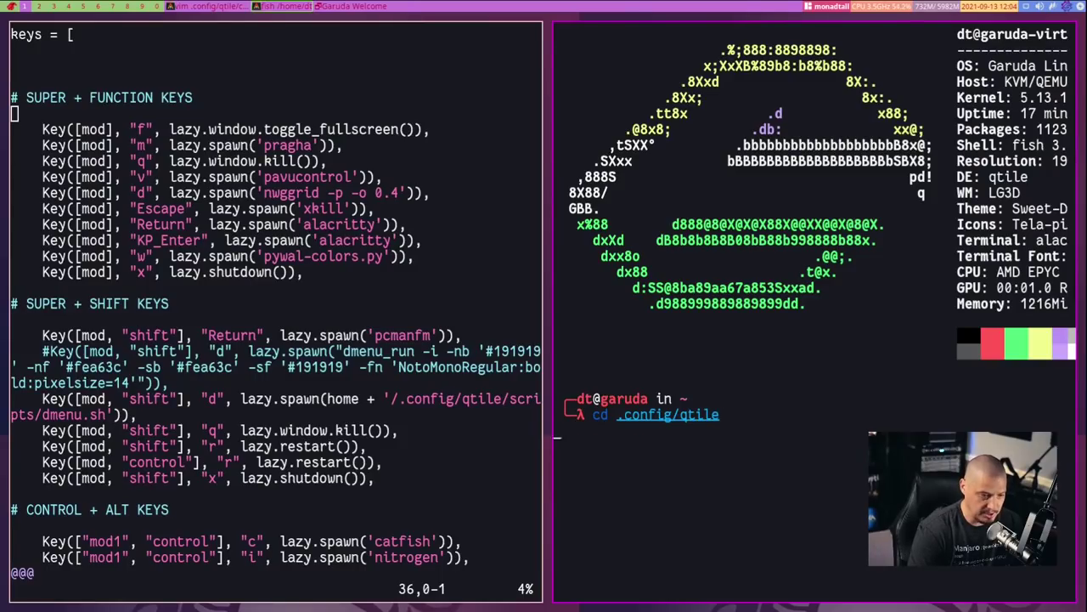
key("Return")
type("ls")
key("Return")
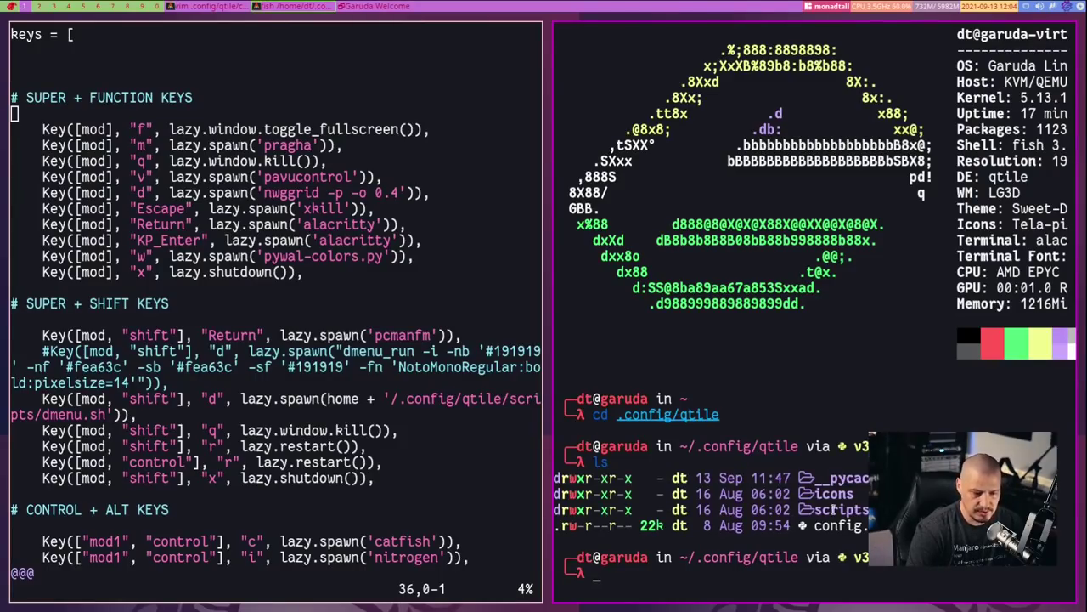
Change into the scripts folder and list autostart, dmenu.sh and picom-toggle
type("cd scr")
key("Tab")
key("Return")
type("ll")
key("BackSpace")
type("s")
key("Return")
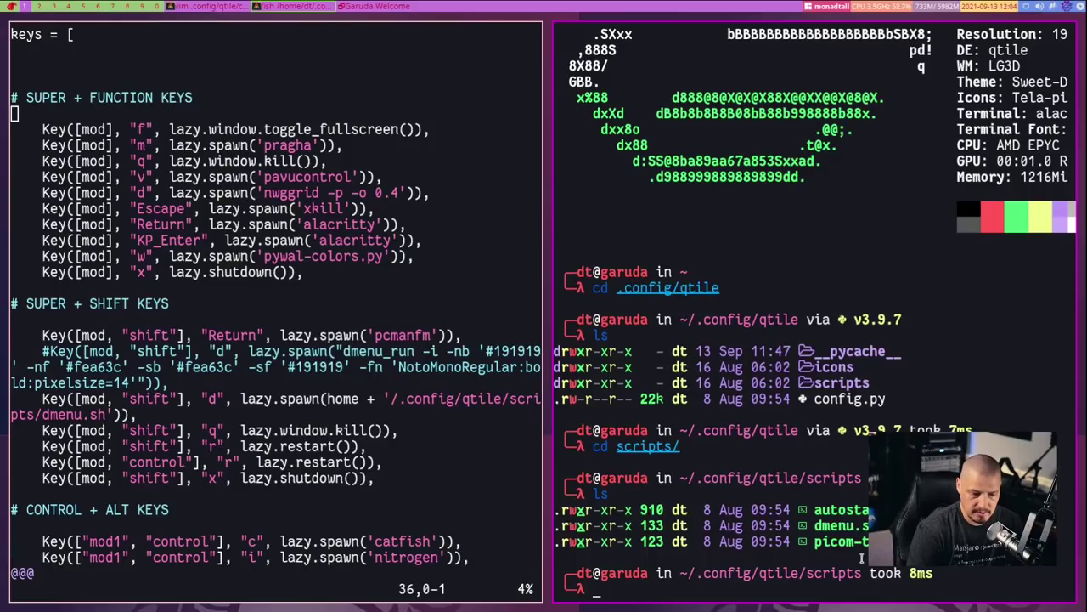
Type a wal -i command at the prompt, then erase it
mouse_move(227, 257)
mouse_move(729, 416)
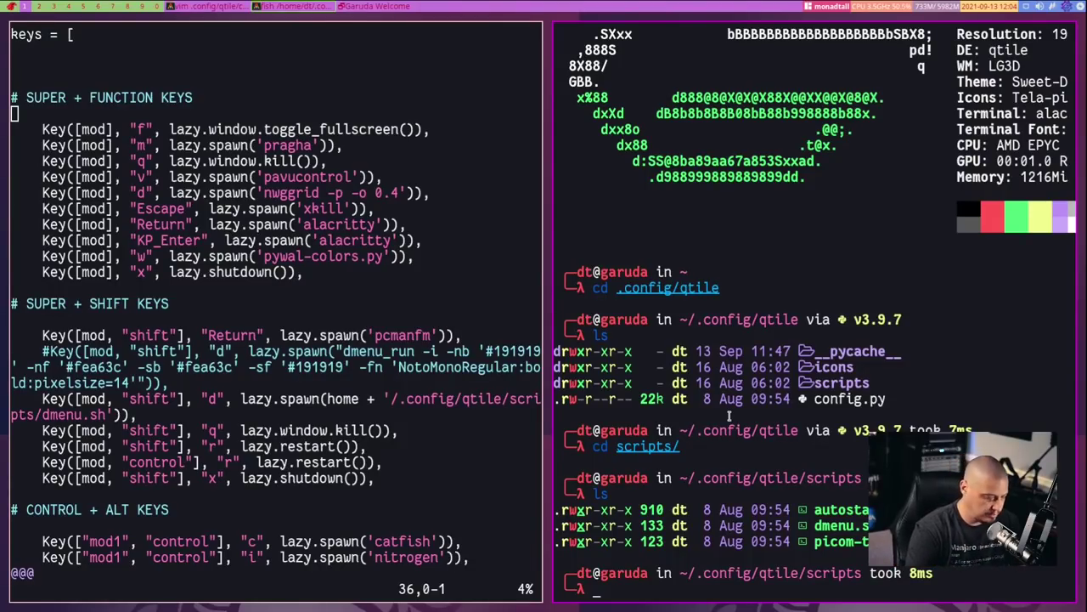
type("wall")
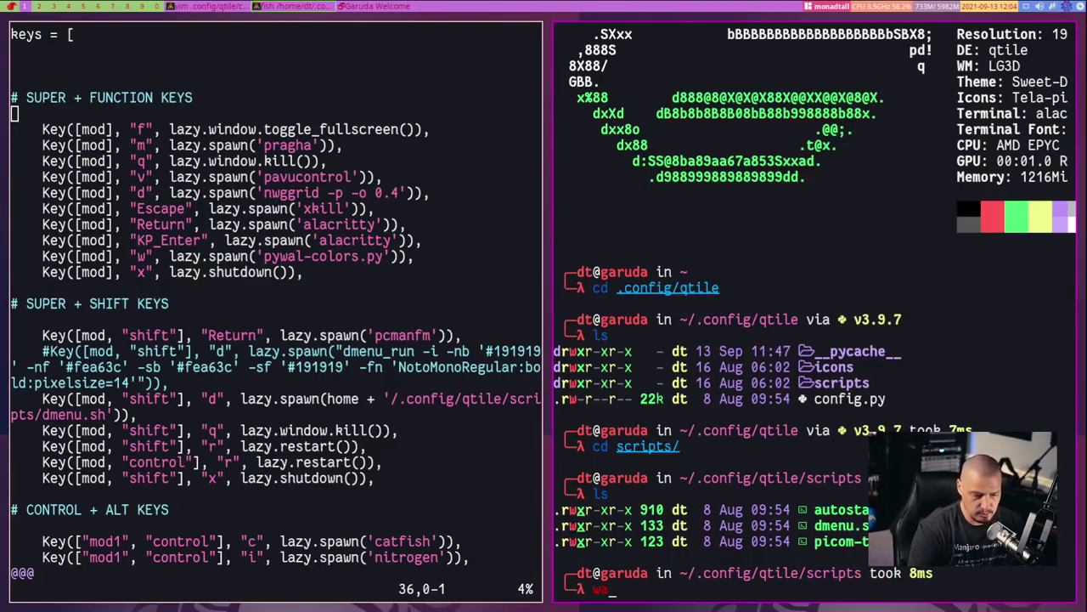
key("BackSpace")
key("BackSpace")
type("l -i")
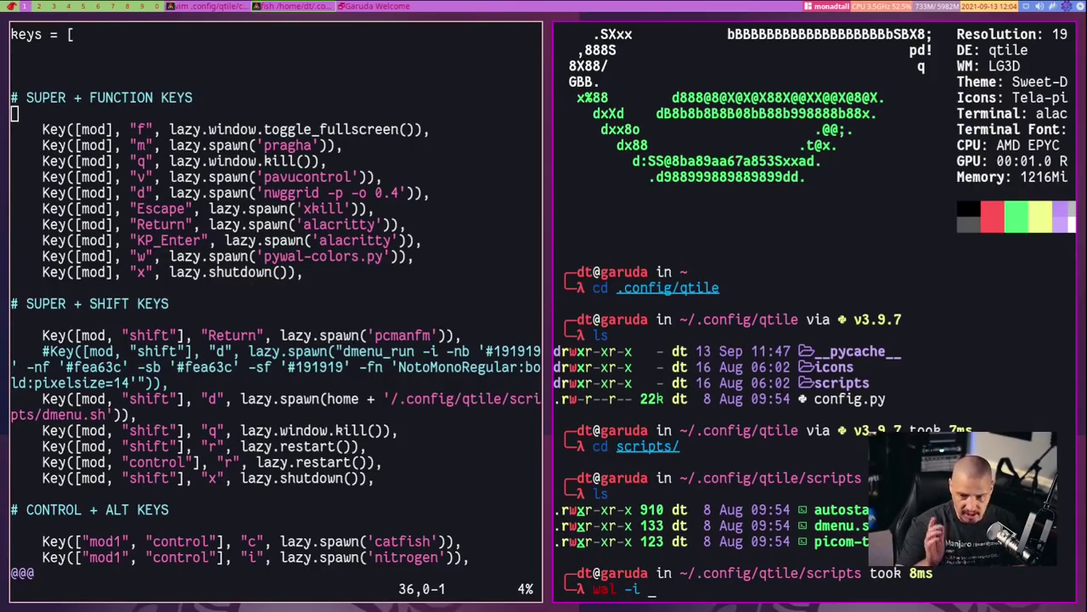
key("BackSpace")
key("BackSpace")
key("BackSpace")
key("BackSpace")
key("BackSpace")
key("BackSpace")
key("BackSpace")
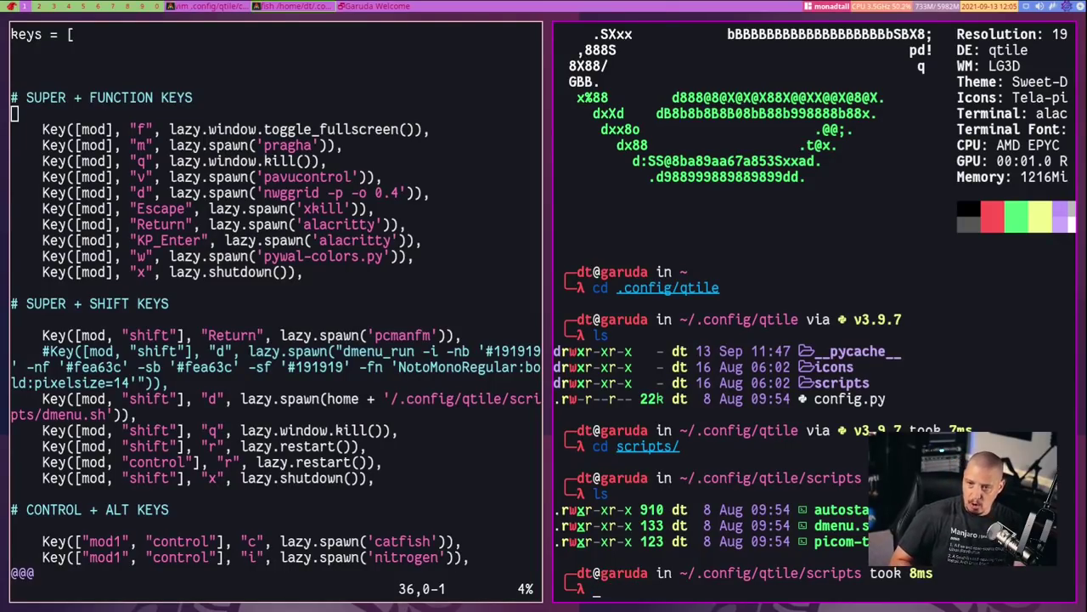
Install the pywal package with sudo pacman -S pywal
type("sudo pacman -S vim")
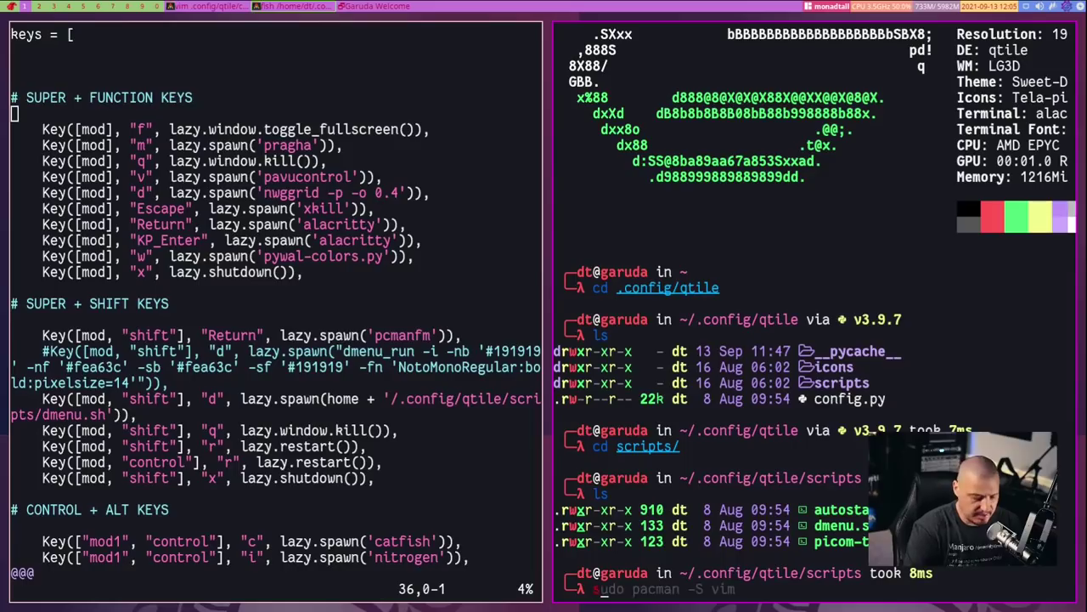
key("BackSpace")
key("BackSpace")
key("BackSpace")
type("pywal")
key("Return")
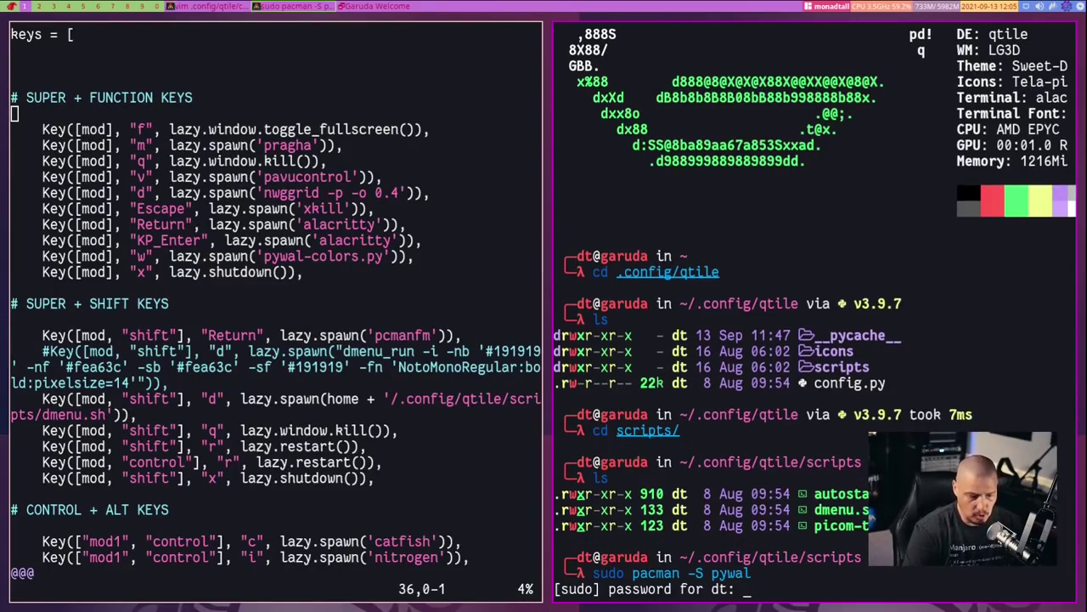
key("Return")
key("Return")
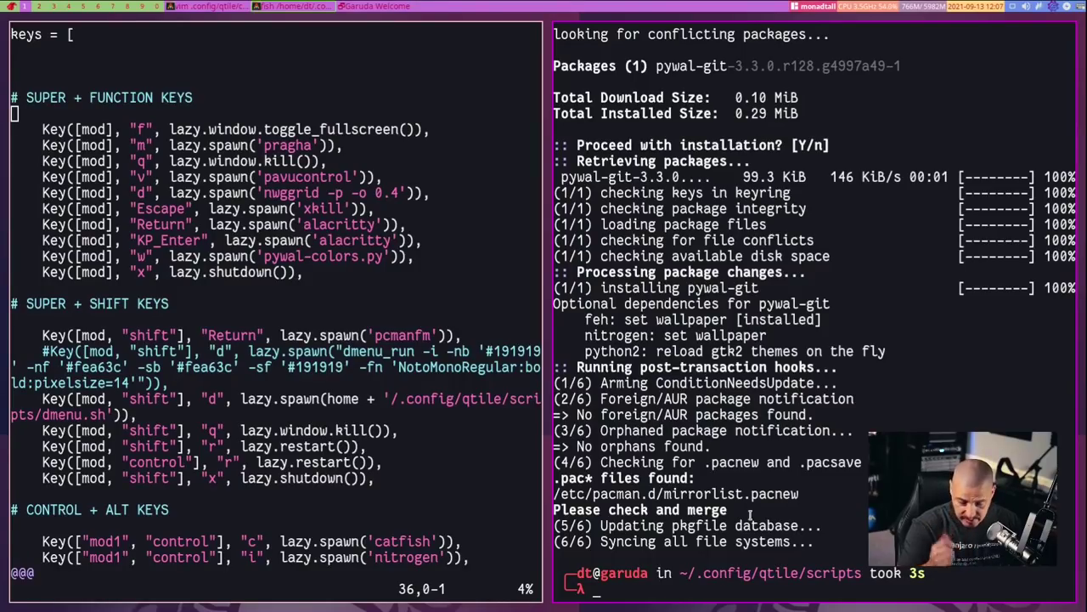
Search the whole filesystem with sudo find for files matching "*pywal-colors*"
type("sudo find ")
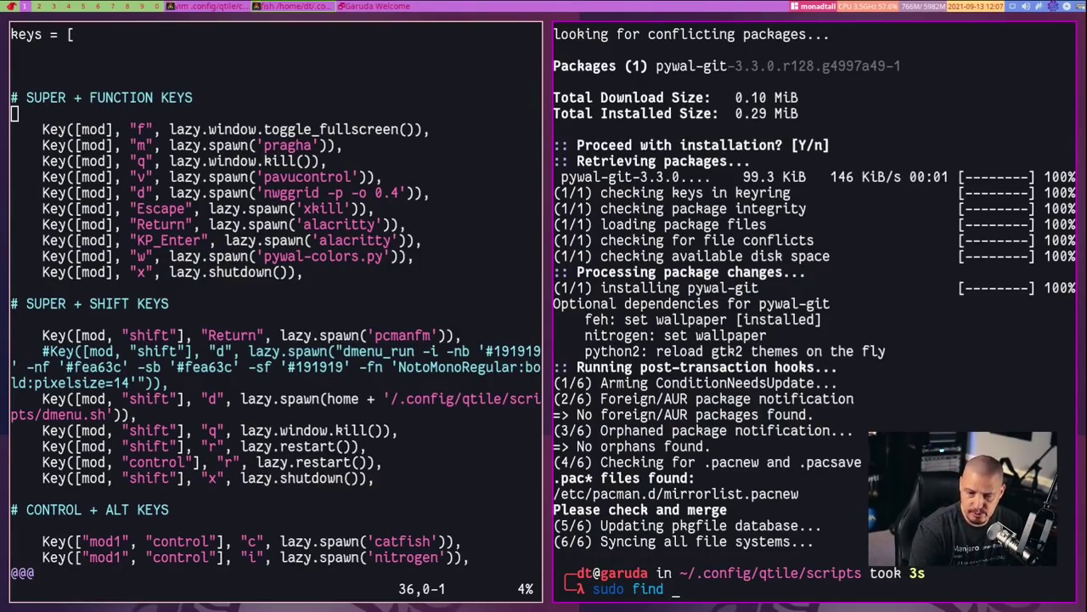
type("/ -")
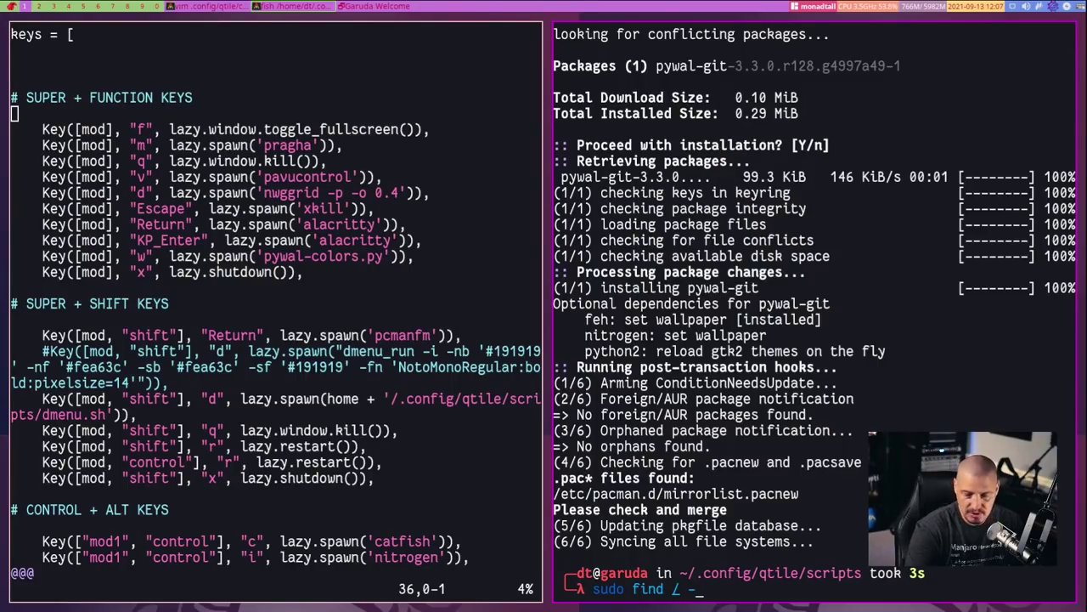
type("iname ")
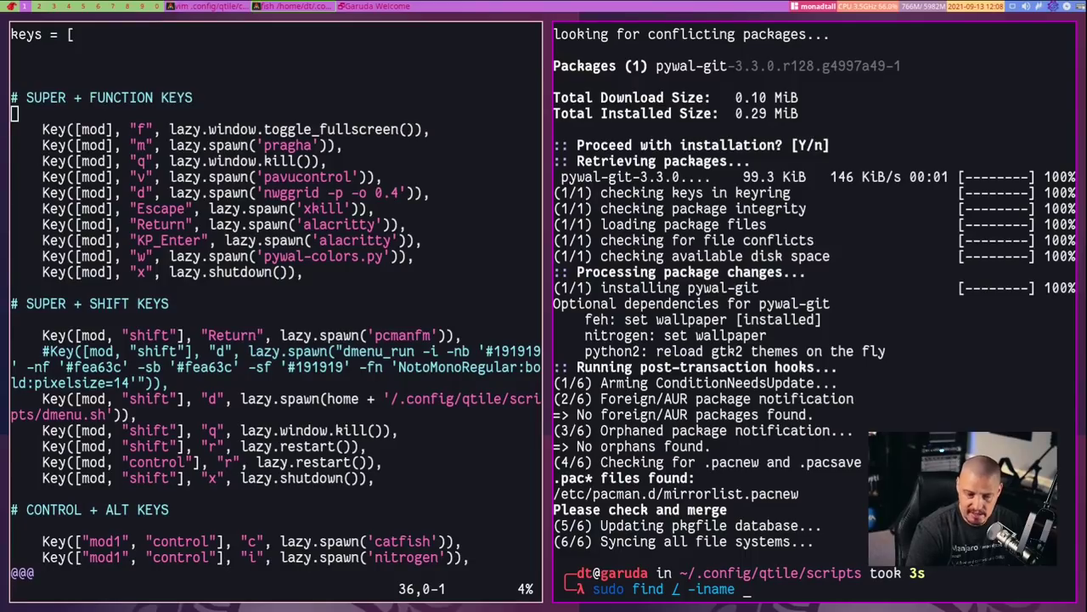
type("\"\"")
key("Left")
type("*")
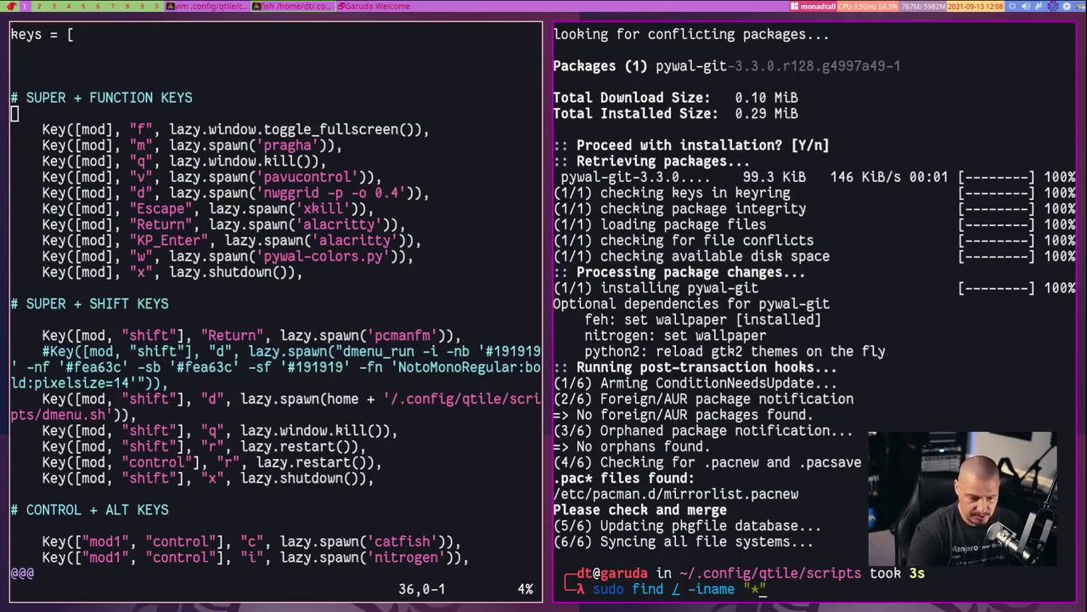
type("pywal-colors*")
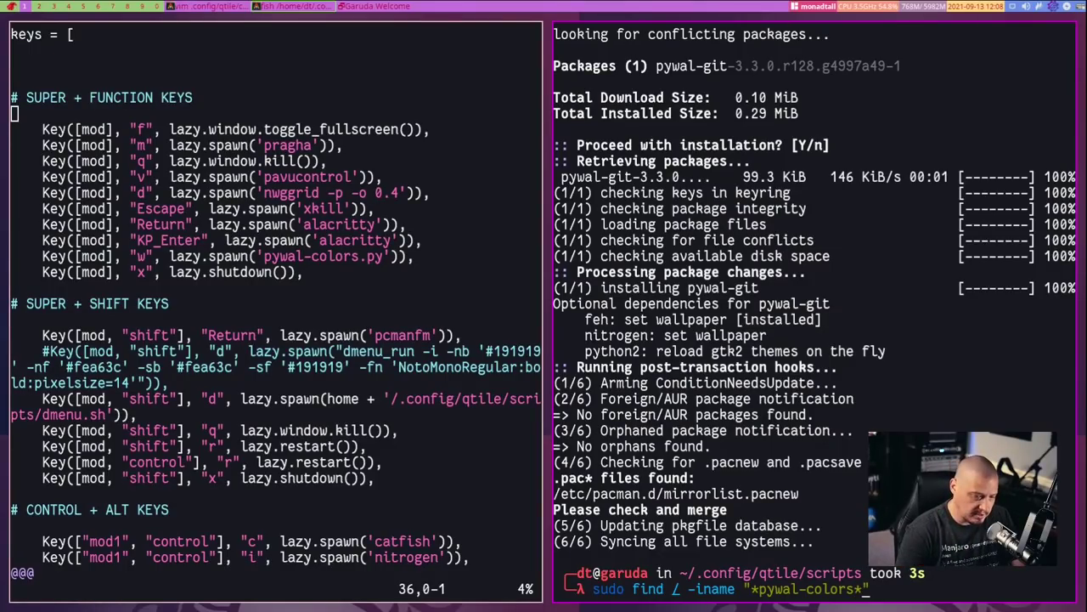
key("Return")
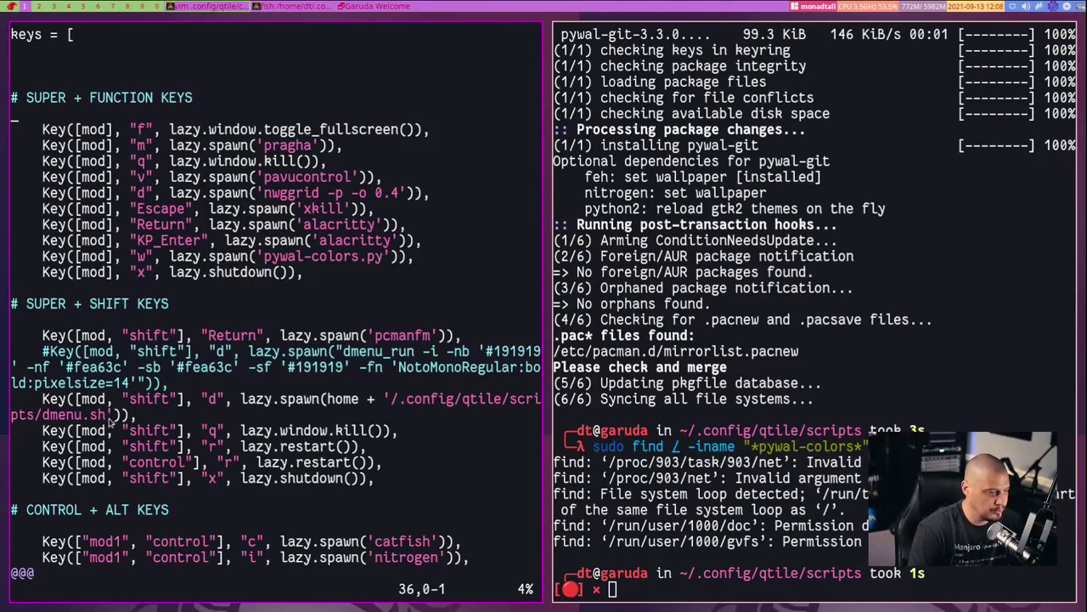
List the scripts folder, then run ./dmenu.sh and dmenu_run and rerun dmenu.sh
type("ls")
key("Return")
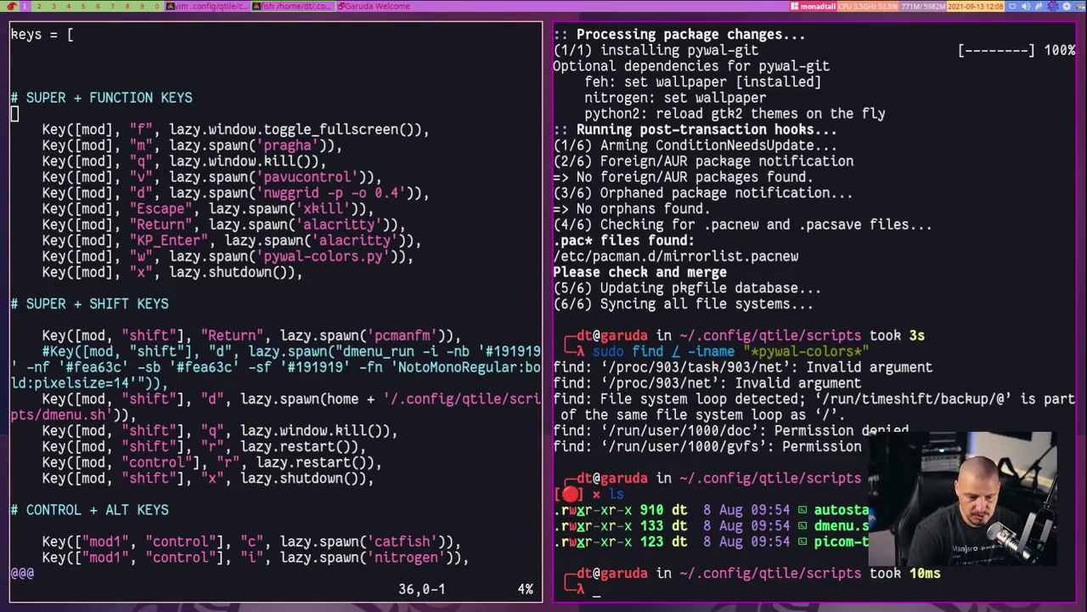
type("./dmenu.sh")
key("Return")
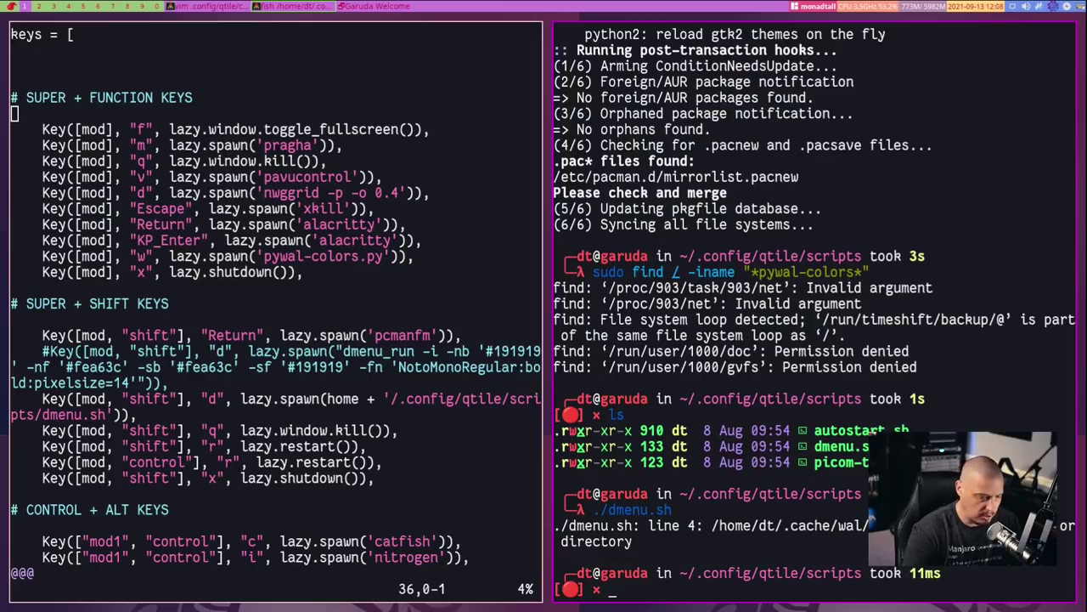
type("dmenu")
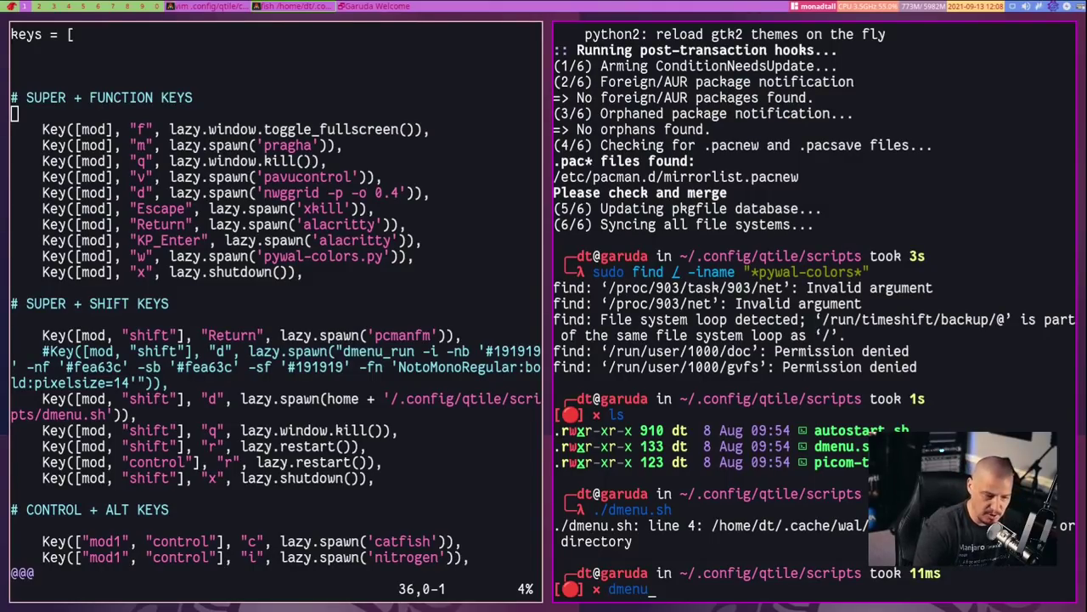
type("_run")
key("Return")
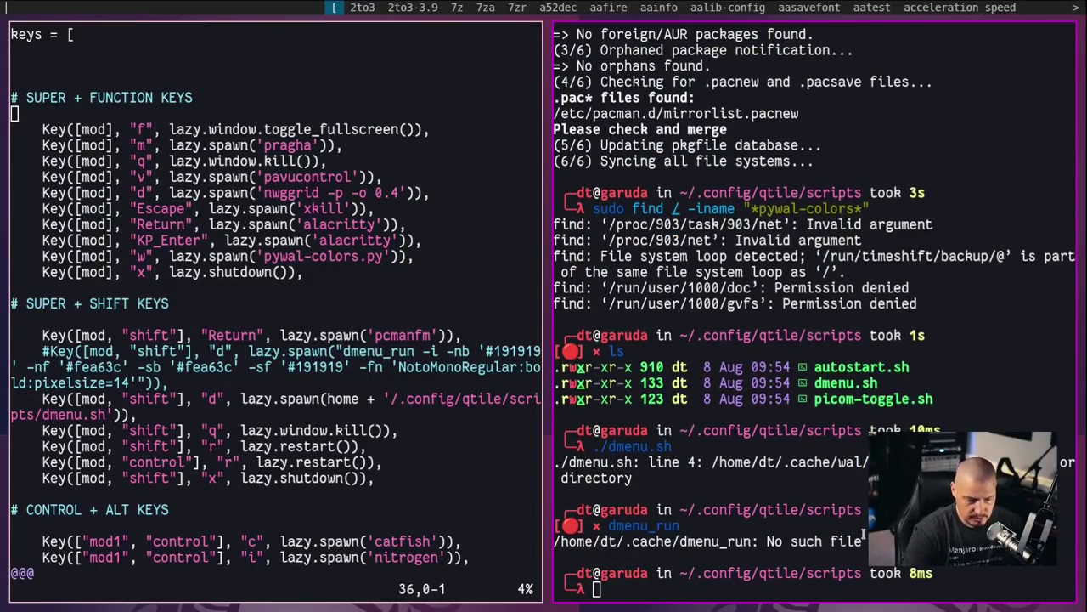
key("Escape")
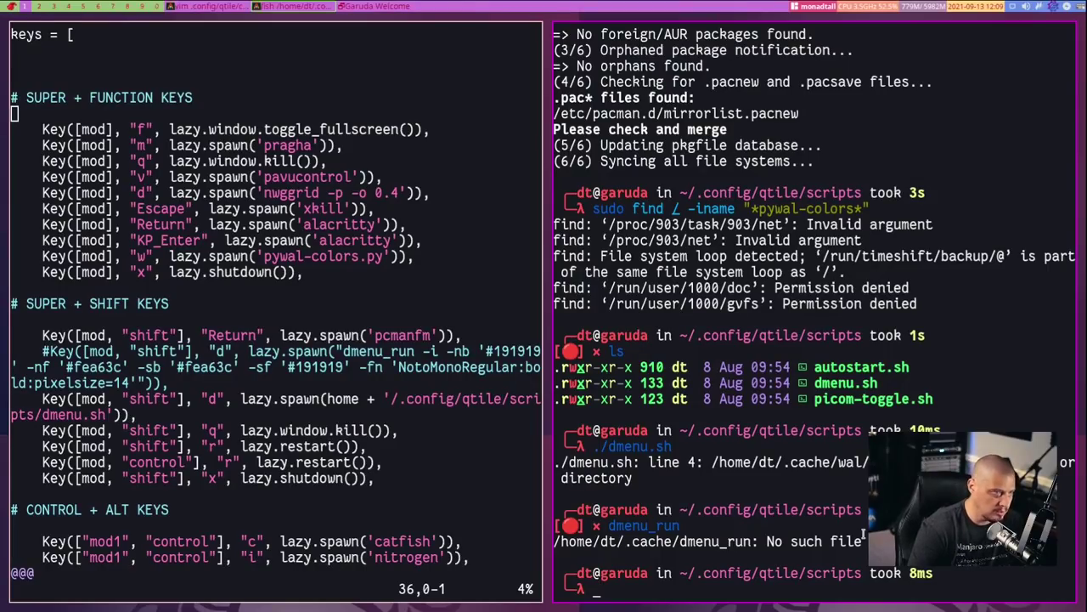
key("Up")
key("Up")
key("Return")
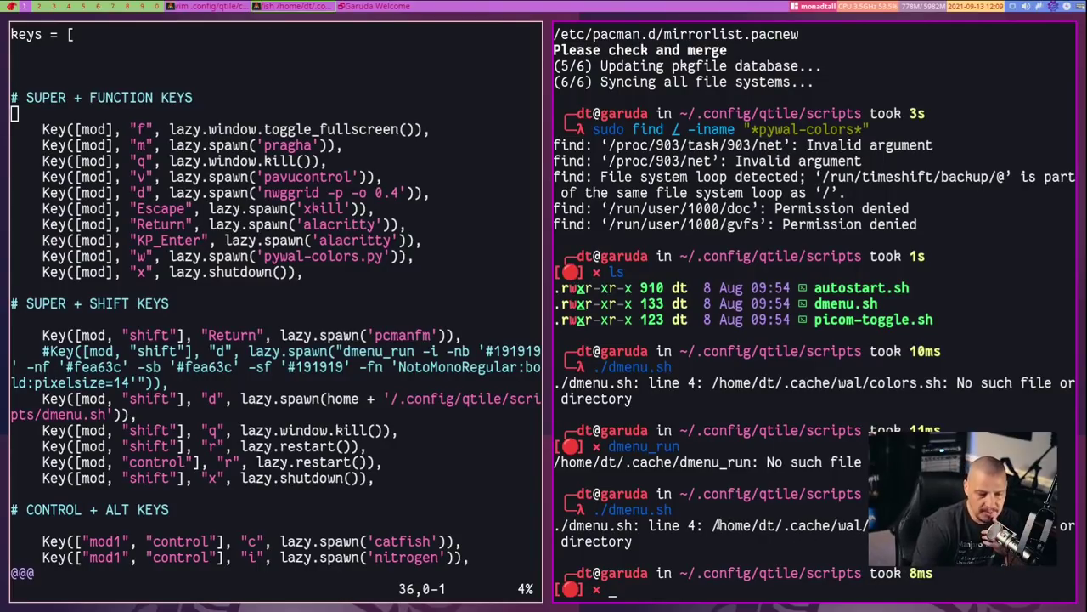
Try to create the missing ~/.cache/wal/colors.sh with touch, which fails because the folder is absent
left_click_drag(712, 524, 867, 526)
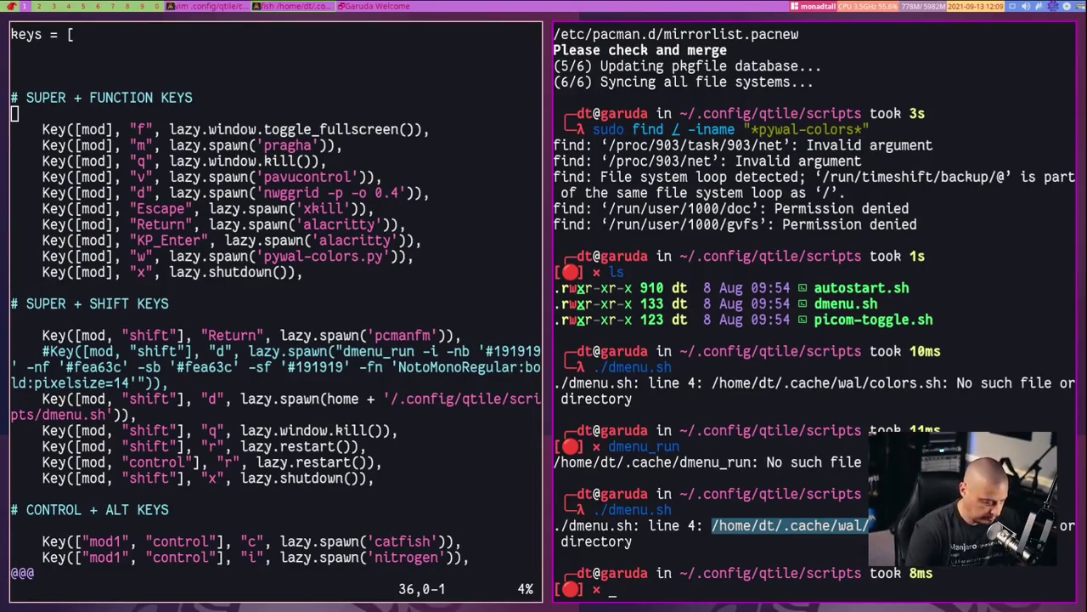
type("/home/dt/.cache/wal/colors.sh")
key("Left")
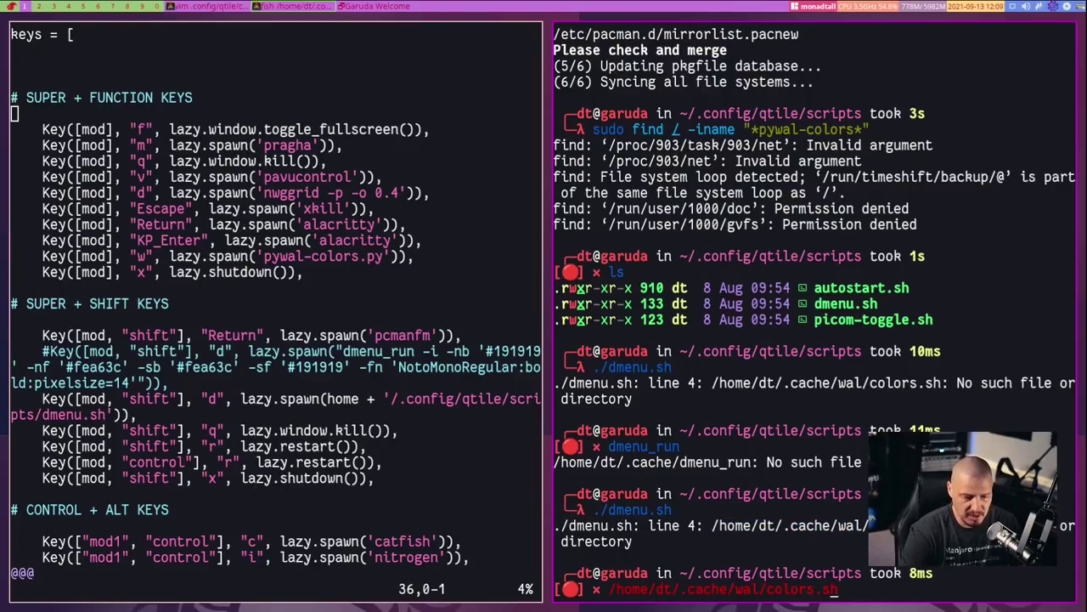
key("Left")
key("Left")
key("Left")
key("Left")
key("Left")
key("Left")
key("Left")
key("Left")
key("Left")
key("Left")
key("Left")
key("Left")
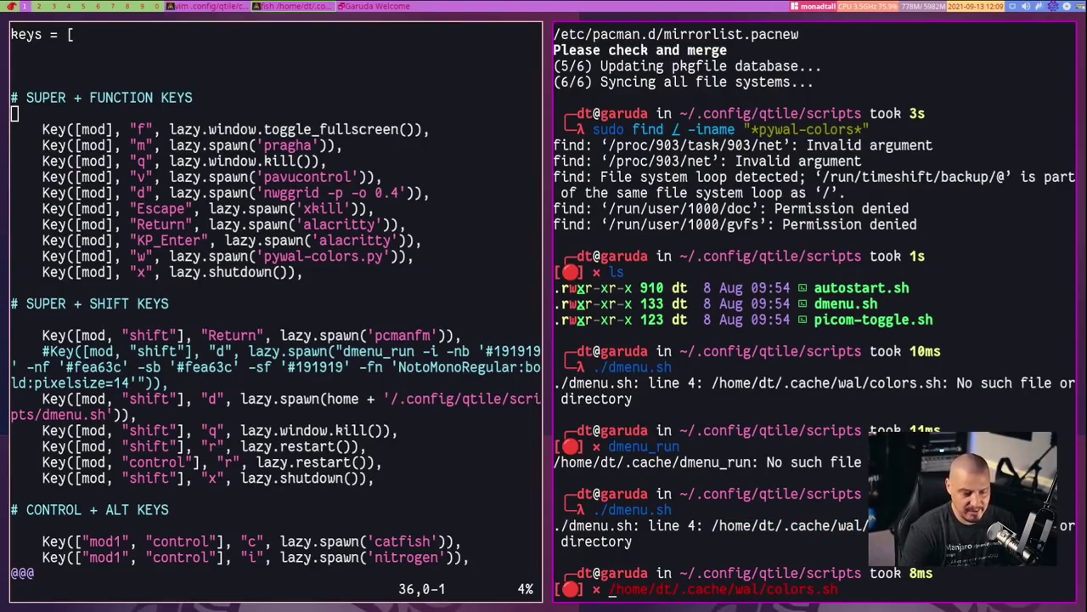
type("touch")
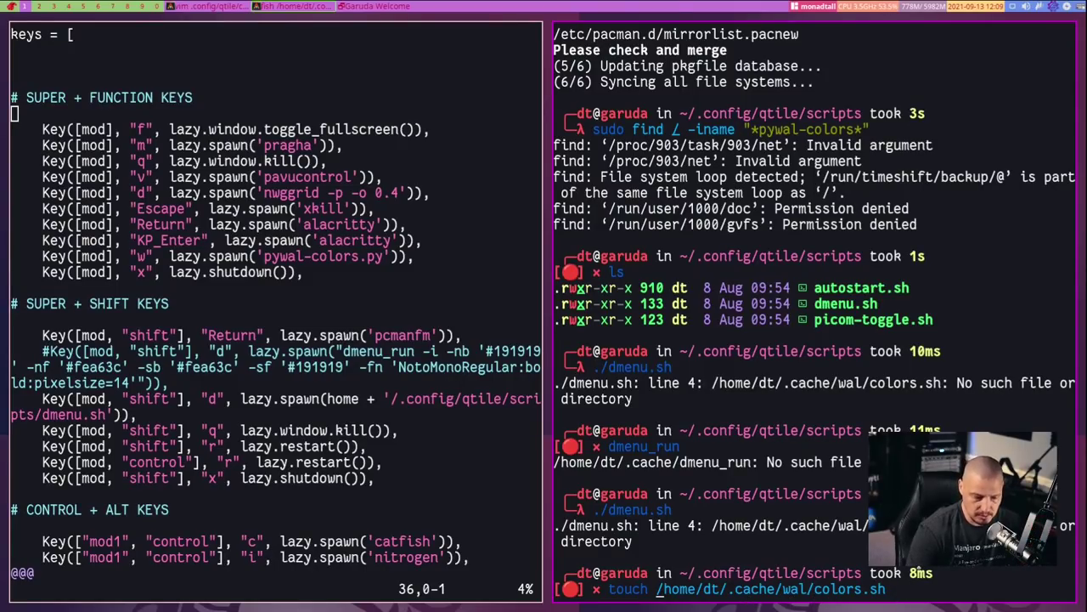
key("Return")
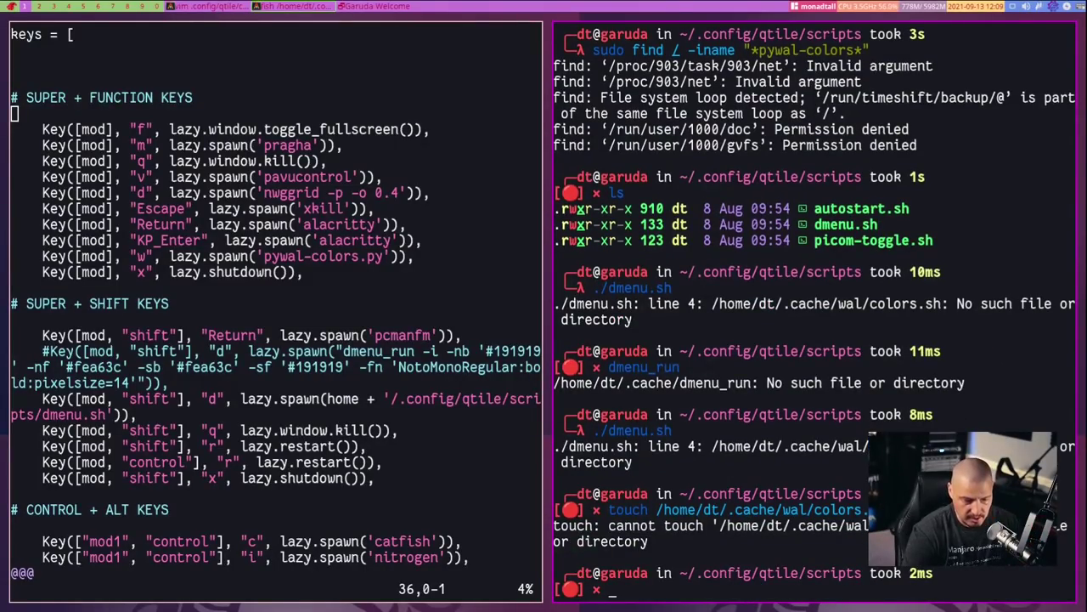
key("Up")
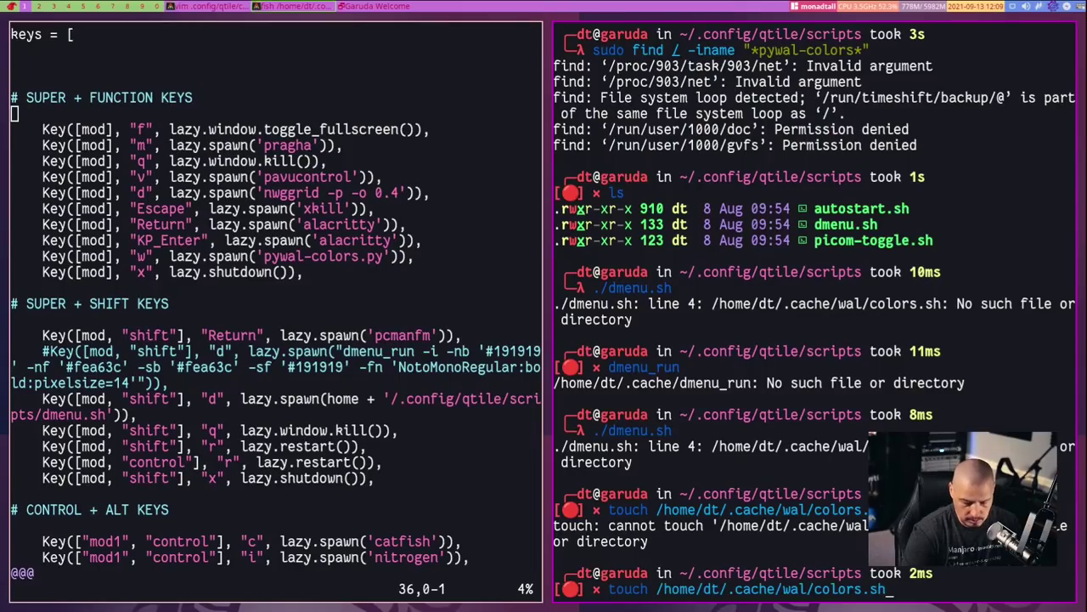
key("ctrl+Left")
key("ctrl+Left")
key("ctrl+Left")
key("ctrl+Left")
key("ctrl+Left")
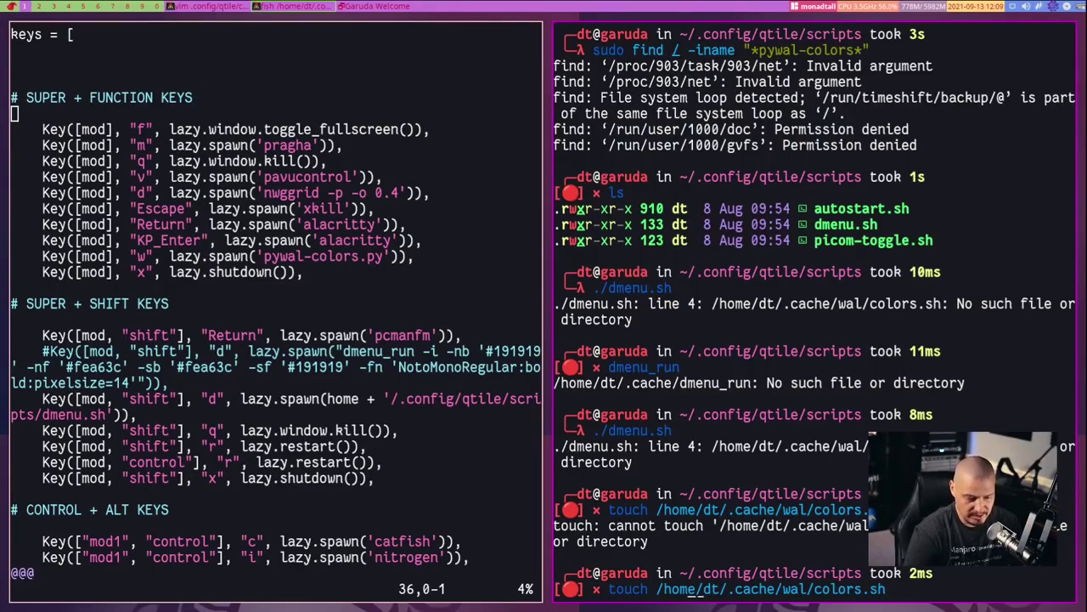
key("BackSpace")
key("BackSpace")
key("BackSpace")
key("BackSpace")
key("BackSpace")
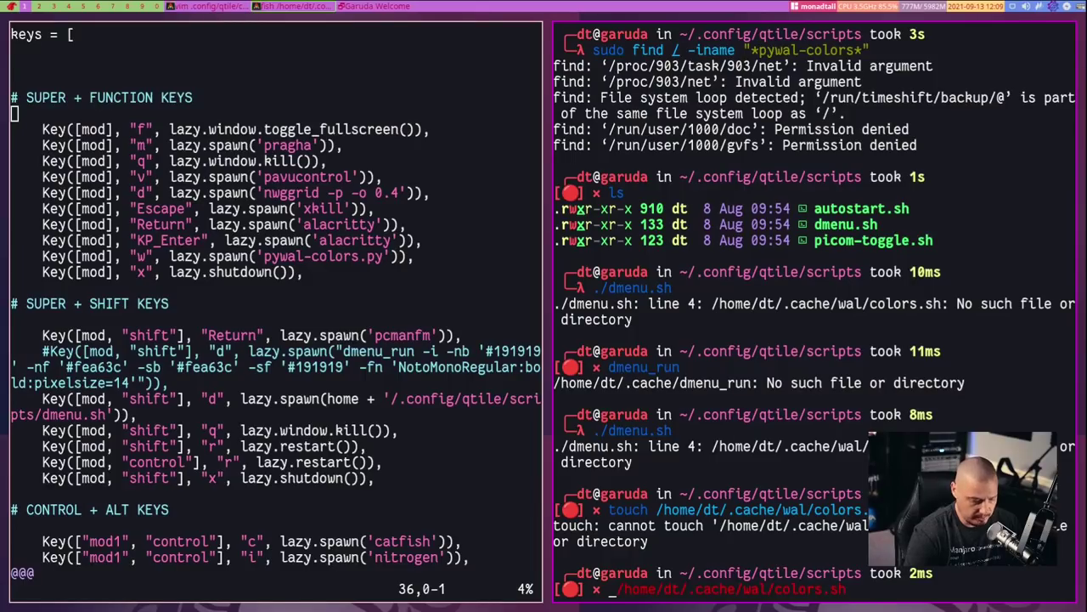
Open ~/.cache/wal/colors.sh in Vim, hit E212 on each :wq attempt, then quit with :q!
type("vim")
key("Return")
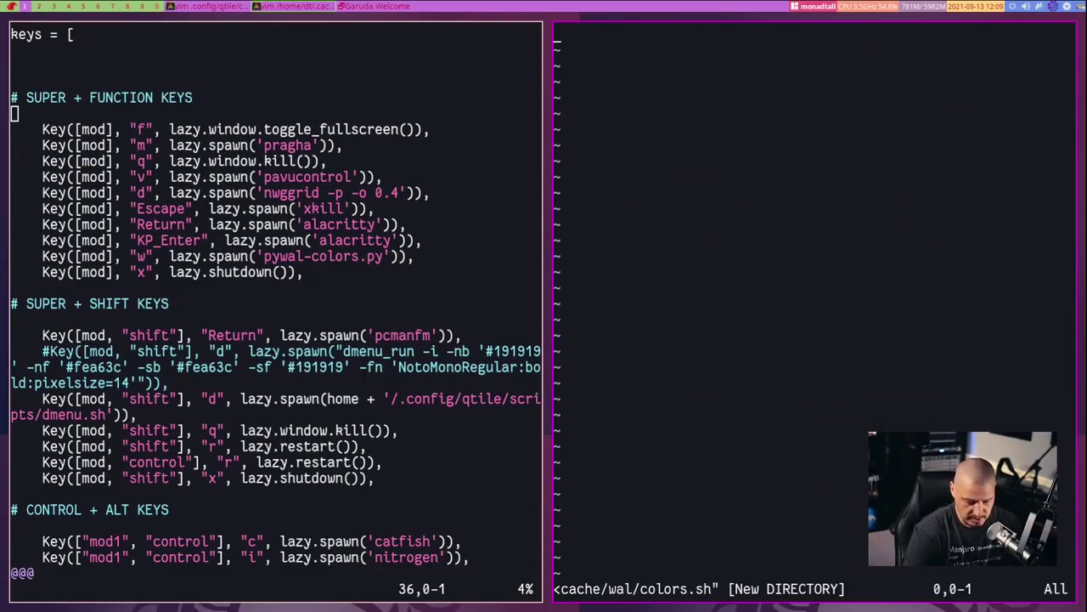
type(":wq")
key("Return")
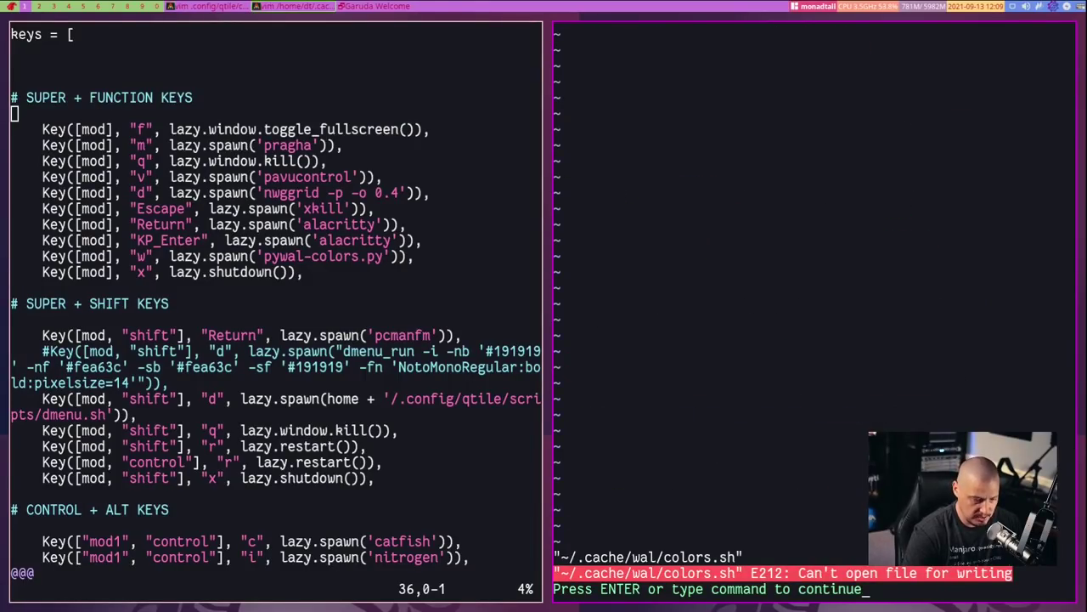
key("Return")
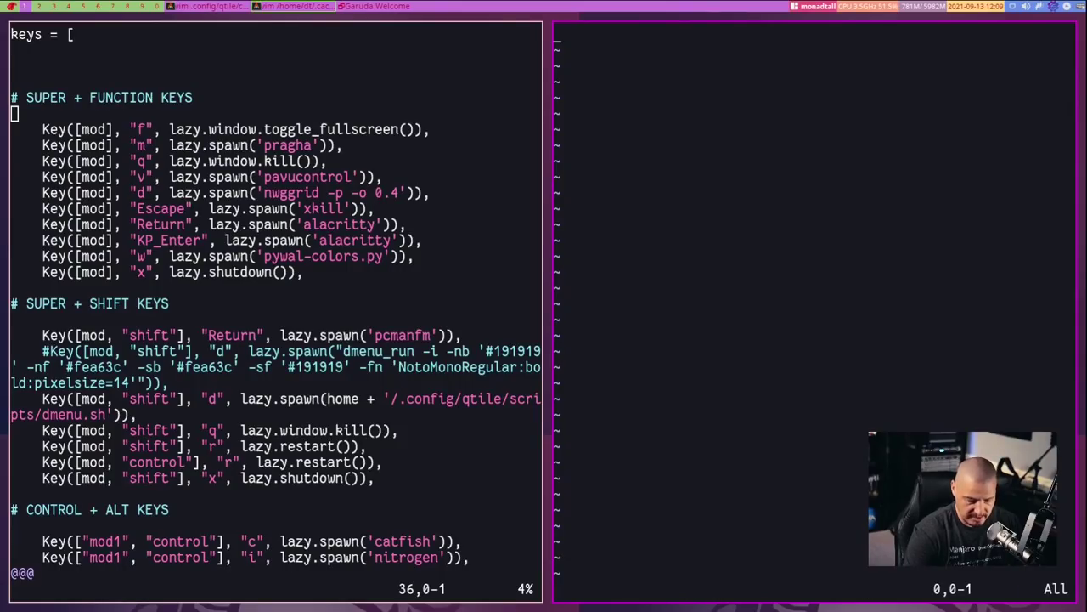
type(":wq!")
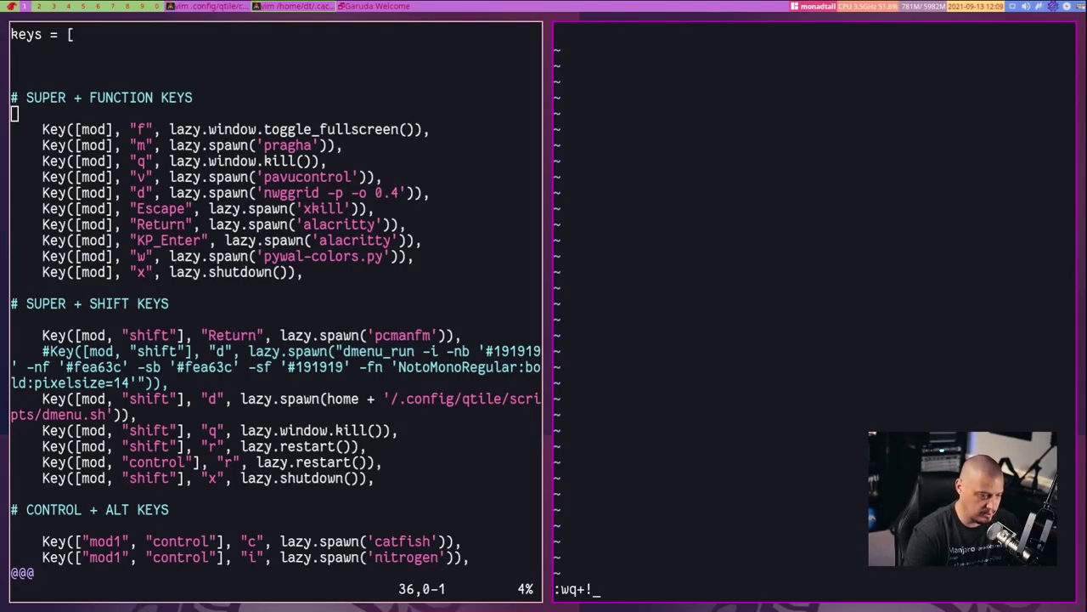
key("BackSpace")
key("Return")
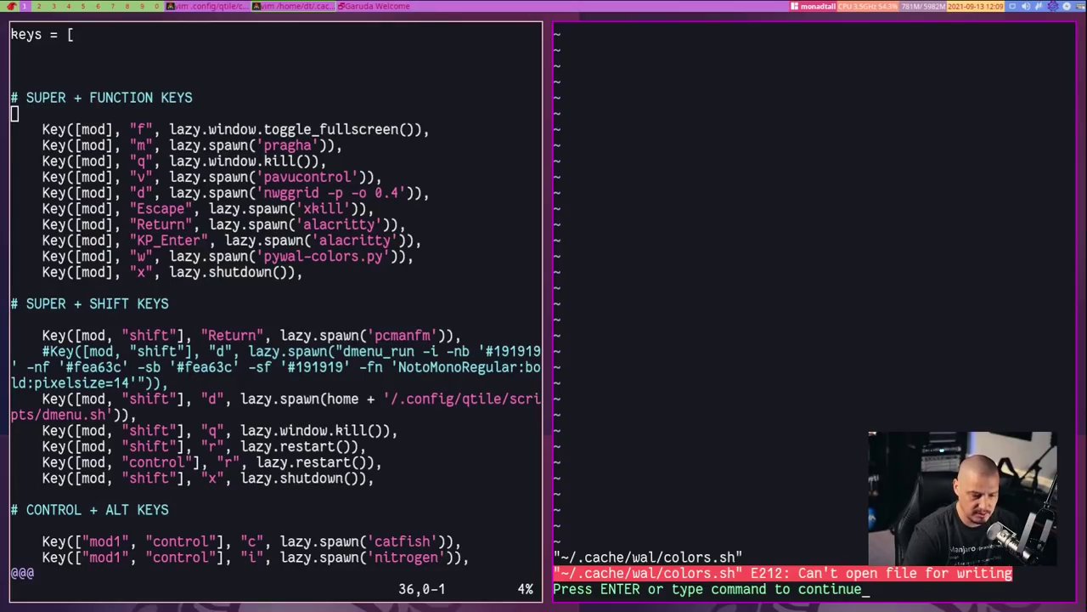
key("Return")
type(":q!")
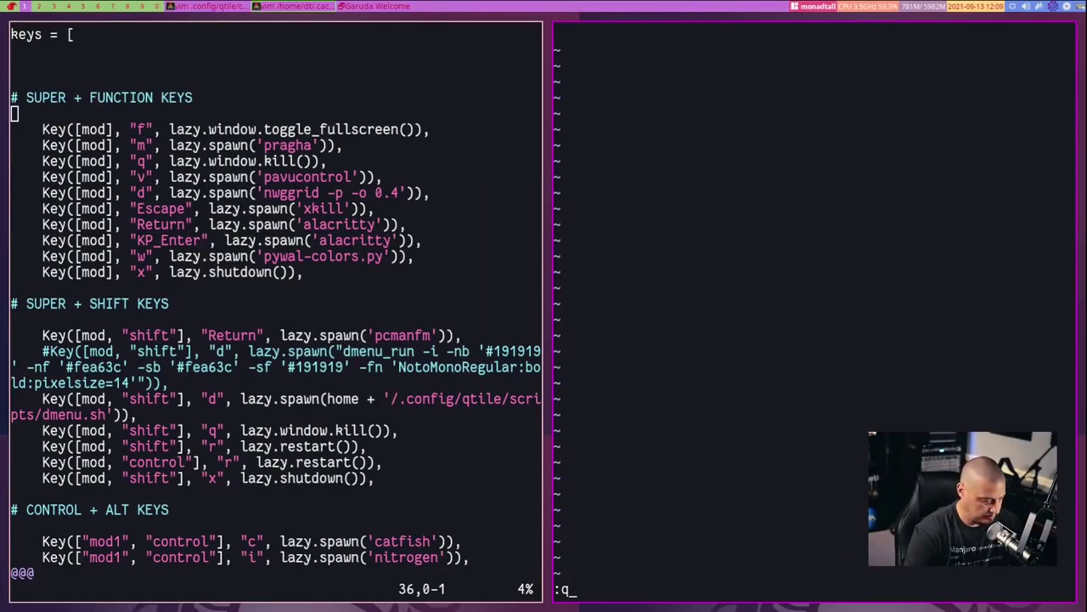
key("Return")
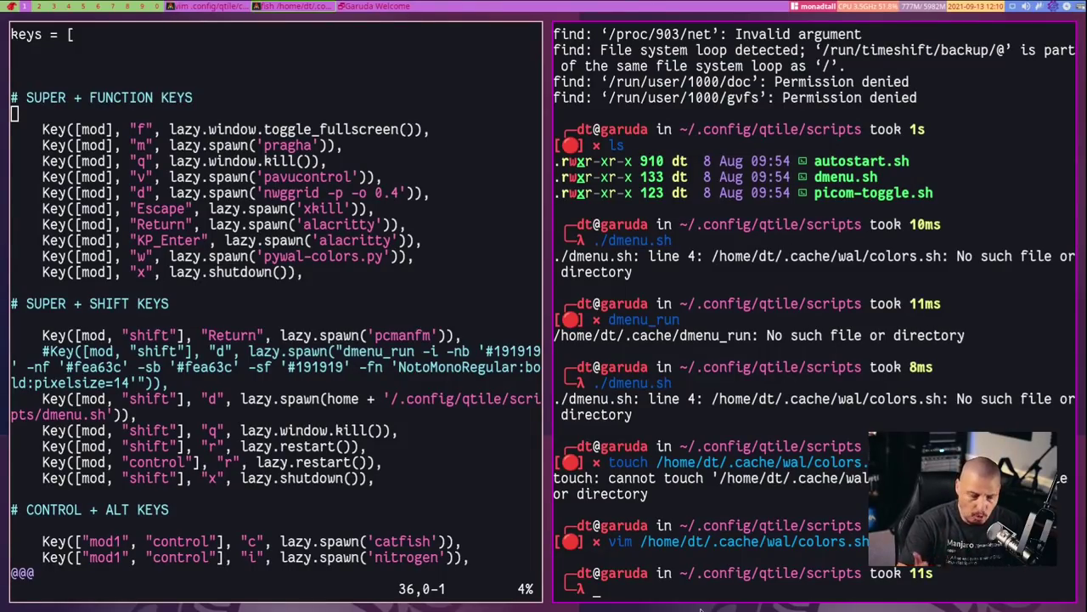
Clear the terminal and type wal -i /usr/share/wallpapers/ as the image path
type("clear")
key("Return")
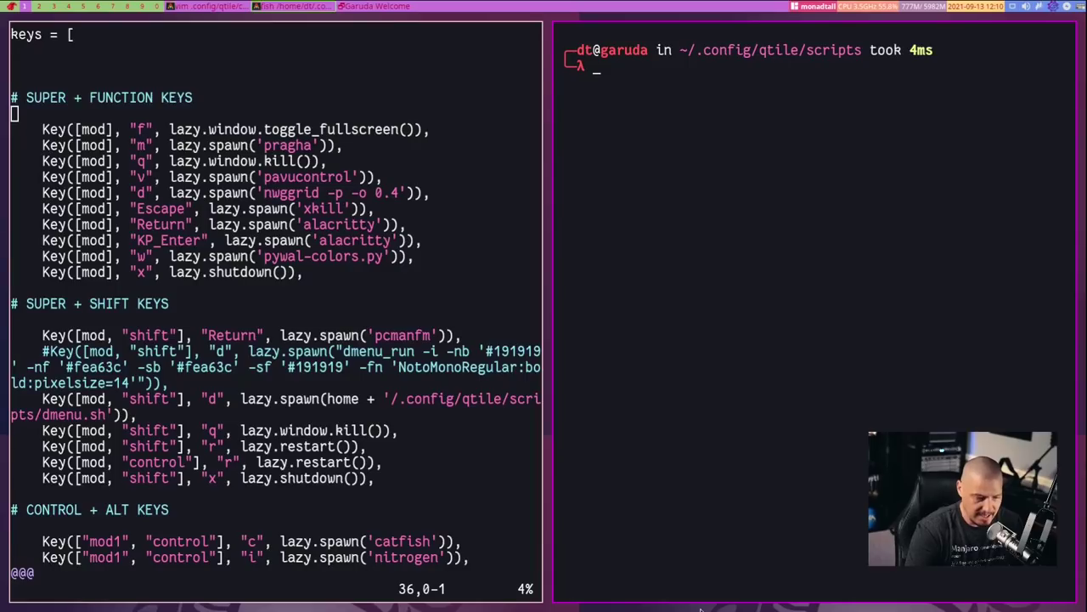
type("wal -")
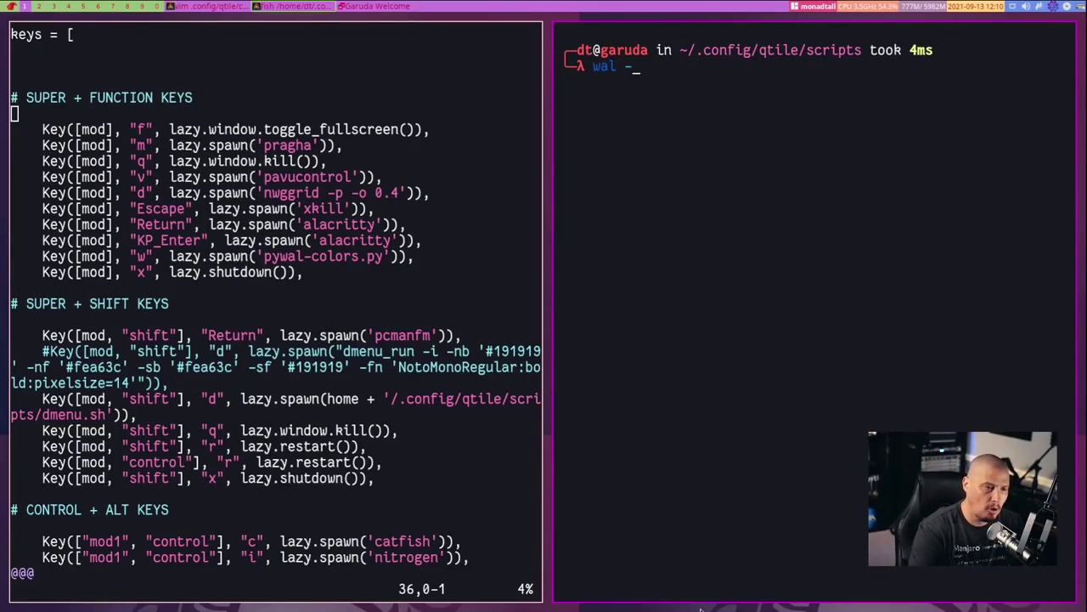
type("i /usr/share/")
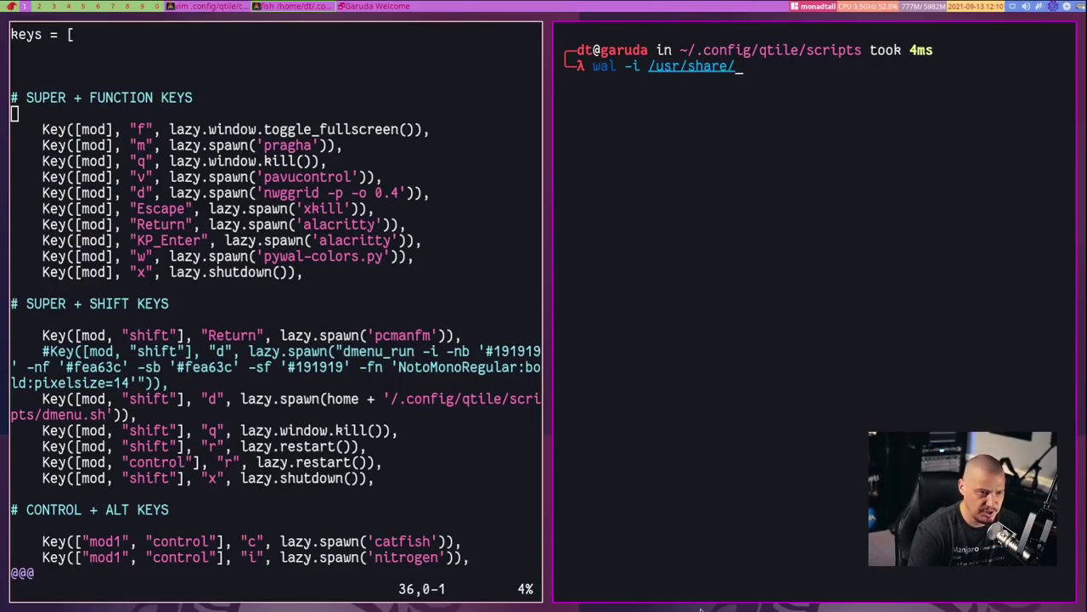
type("ba")
key("Tab")
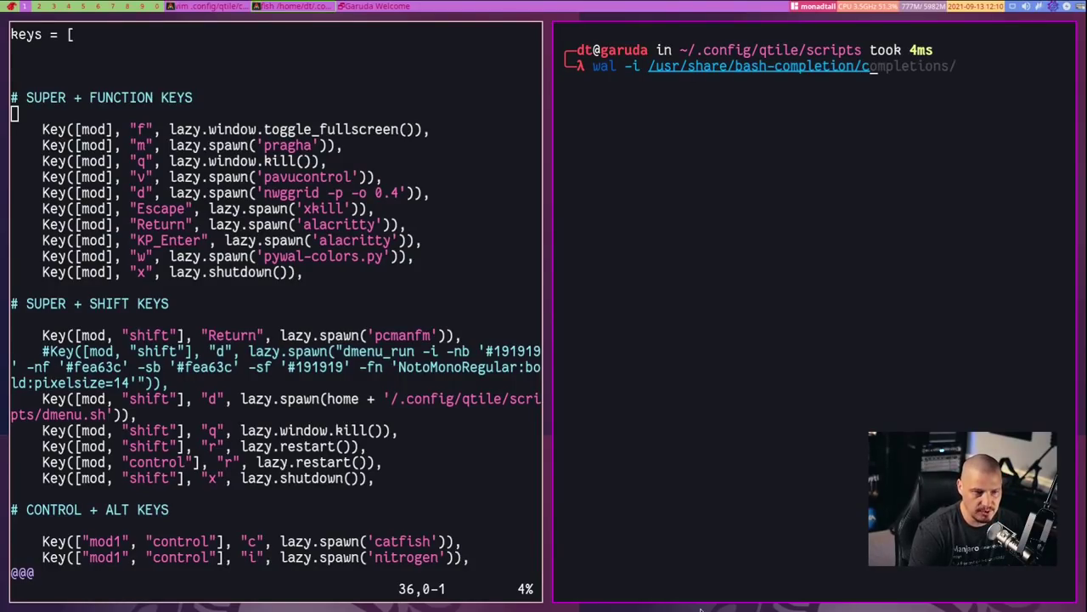
key("BackSpace")
key("BackSpace")
key("BackSpace")
key("BackSpace")
key("BackSpace")
key("BackSpace")
key("BackSpace")
key("BackSpace")
key("BackSpace")
key("BackSpace")
key("BackSpace")
key("BackSpace")
key("BackSpace")
key("BackSpace")
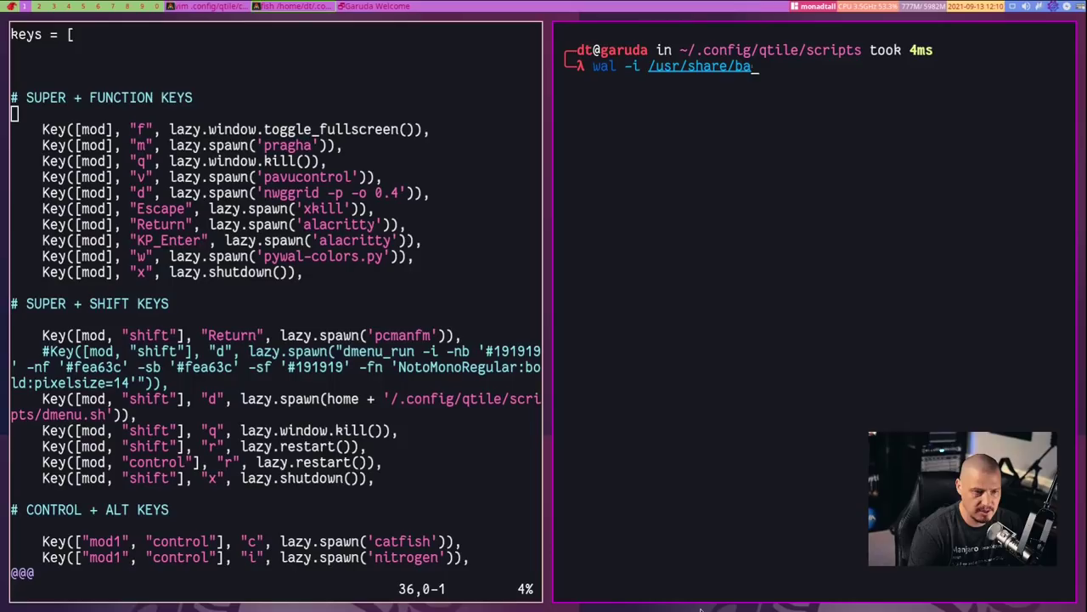
type("ck")
key("BackSpace")
key("BackSpace")
key("BackSpace")
key("BackSpace")
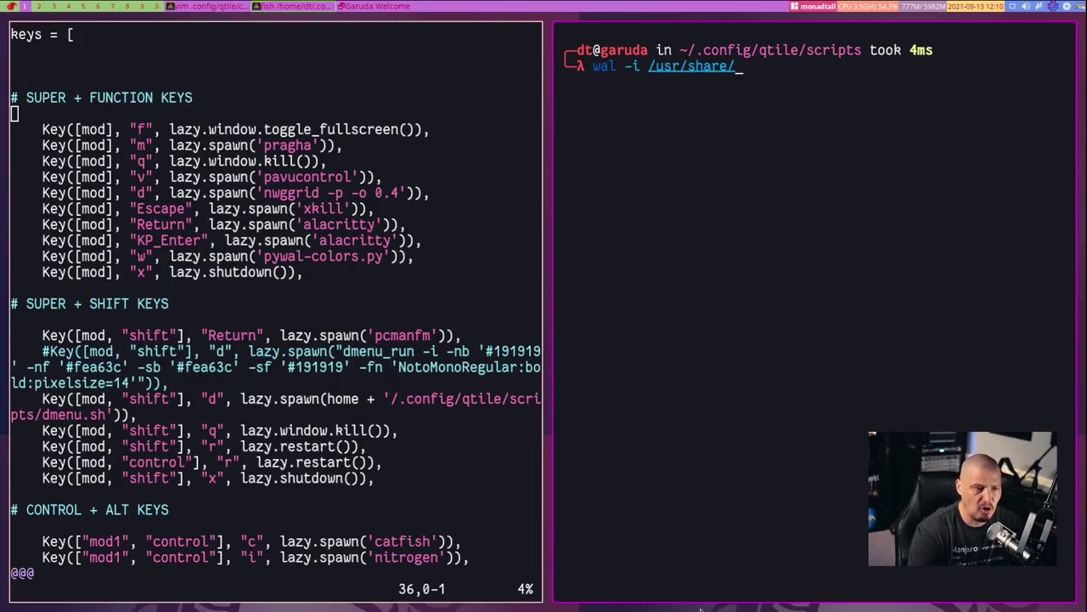
type("wal")
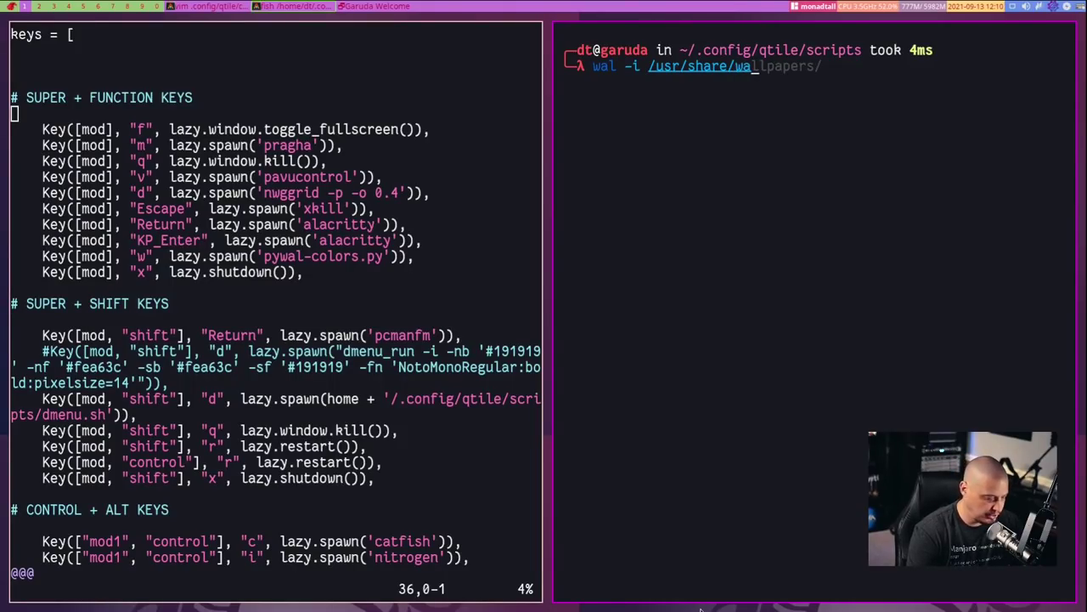
key("Tab")
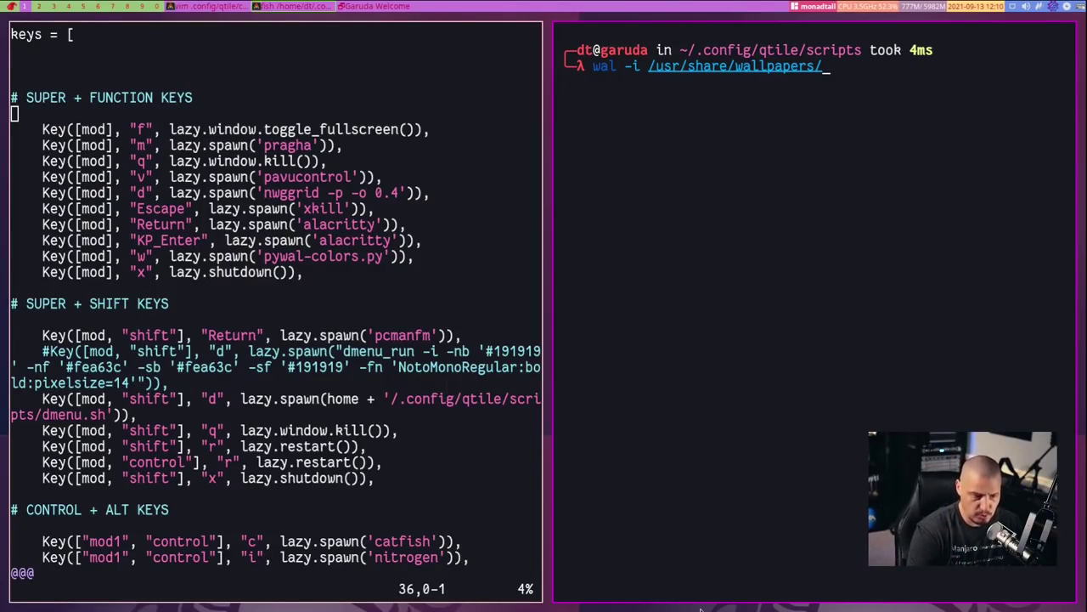
Complete the path to garuda-wallpapers/Garuda-Eagle.jpg from the completion candidates
key("Tab")
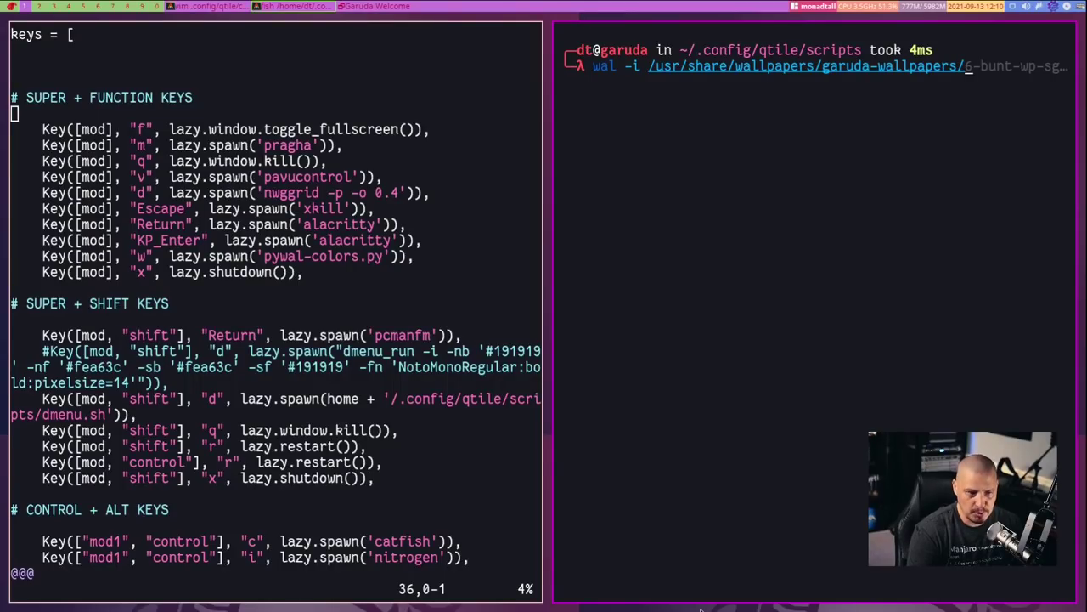
key("Tab")
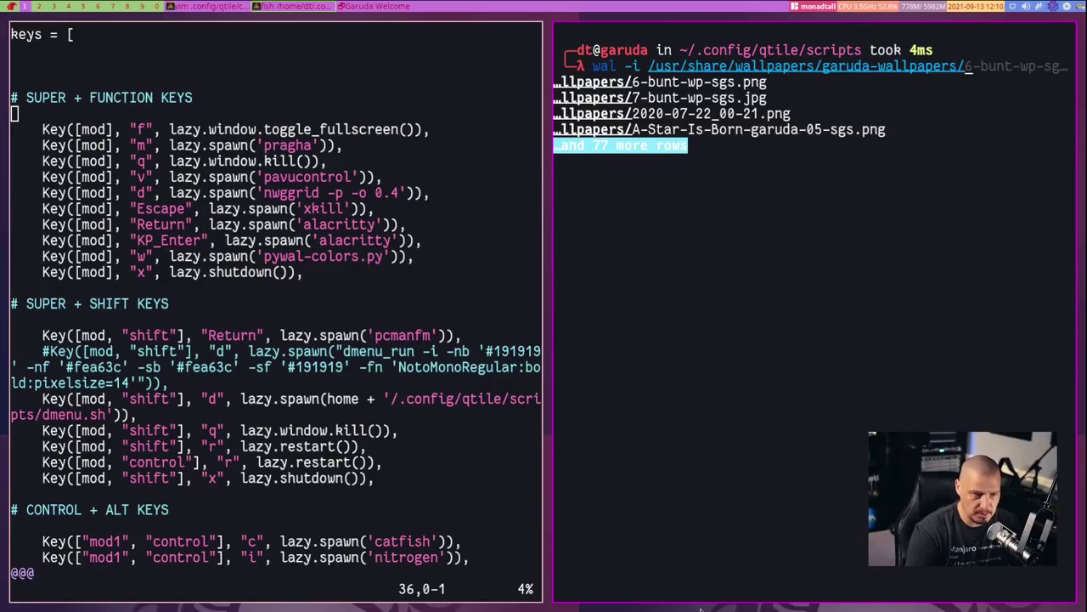
key("Tab")
key("Tab")
key("Tab")
key("Tab")
key("Tab")
key("Tab")
key("Tab")
key("Tab")
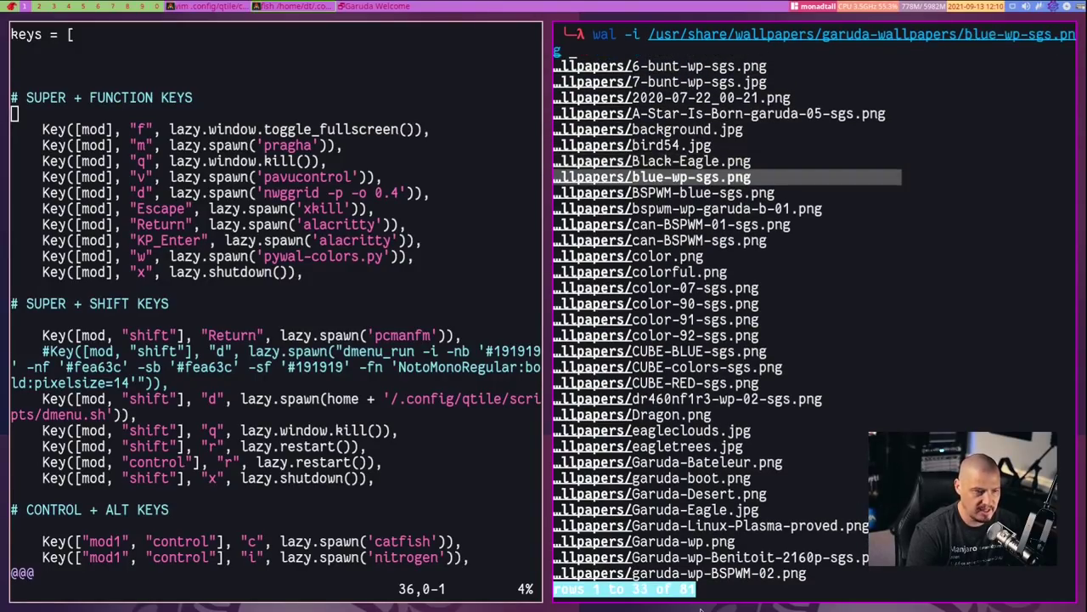
key("Tab")
key("Tab")
key("Tab")
key("Tab")
key("Tab")
key("Tab")
key("Tab")
key("Tab")
key("Tab")
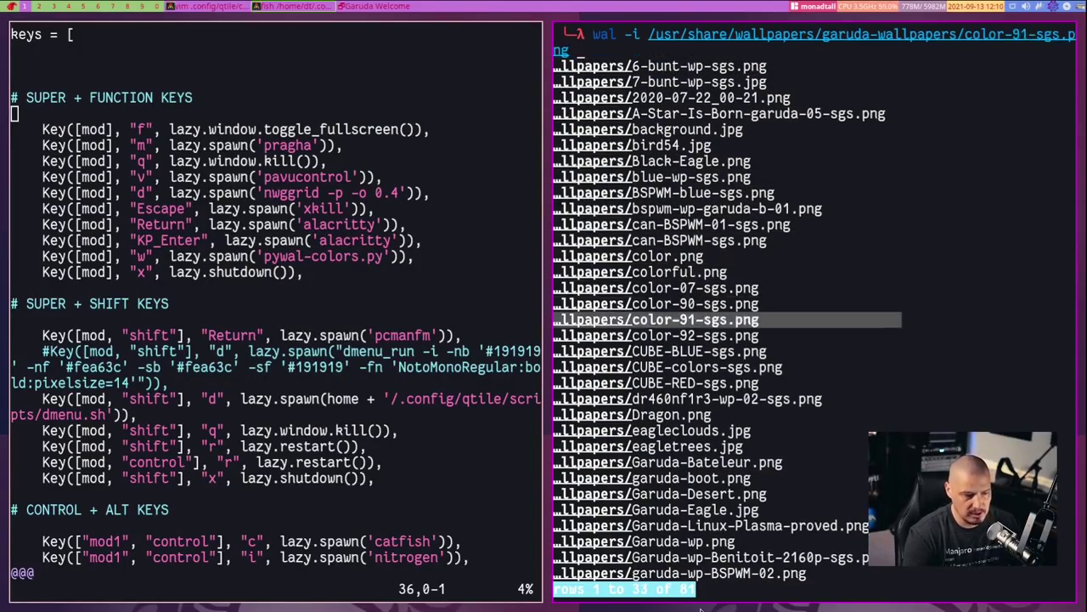
key("Tab")
key("Tab")
key("Tab")
key("Tab")
key("Tab")
key("Tab")
key("Tab")
key("Tab")
key("Tab")
key("Tab")
key("Tab")
key("Tab")
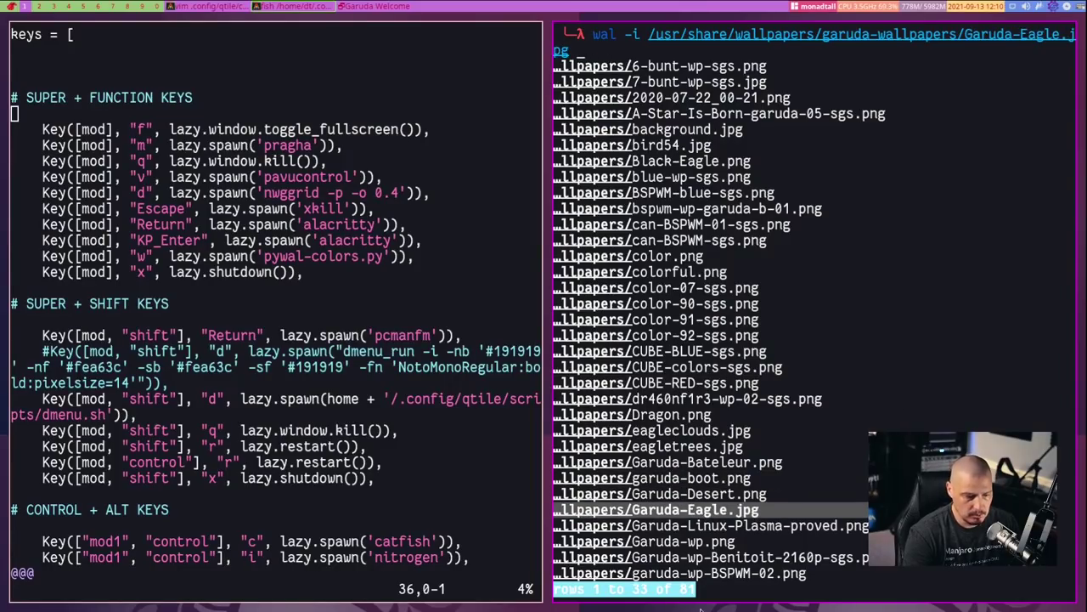
key("Return")
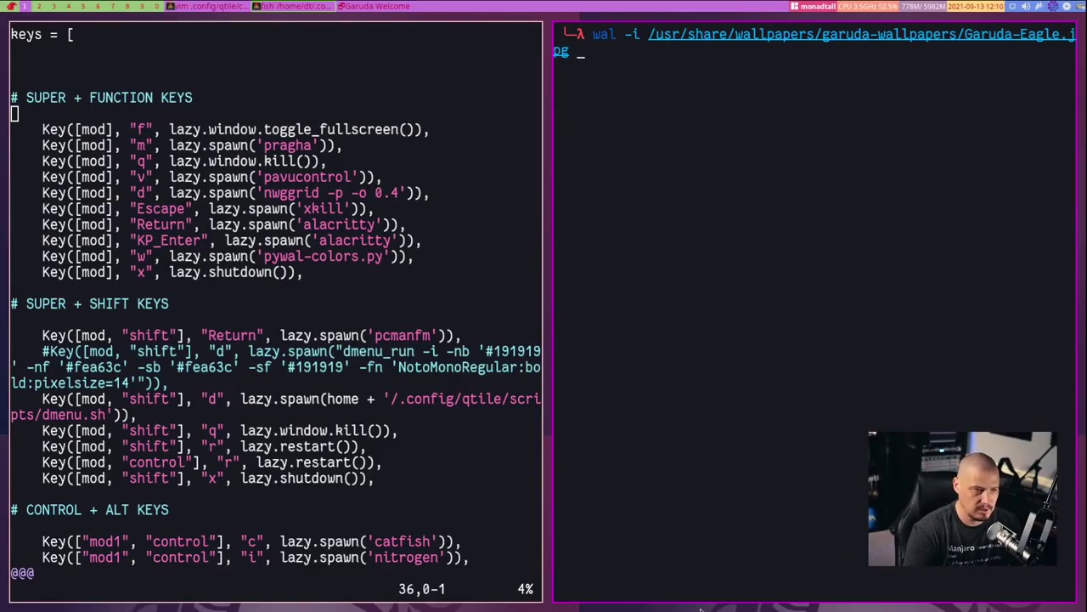
Run wal -i on Garuda-Eagle.jpg, then view the new wallpaper on workspace 2 and return
key("Return")
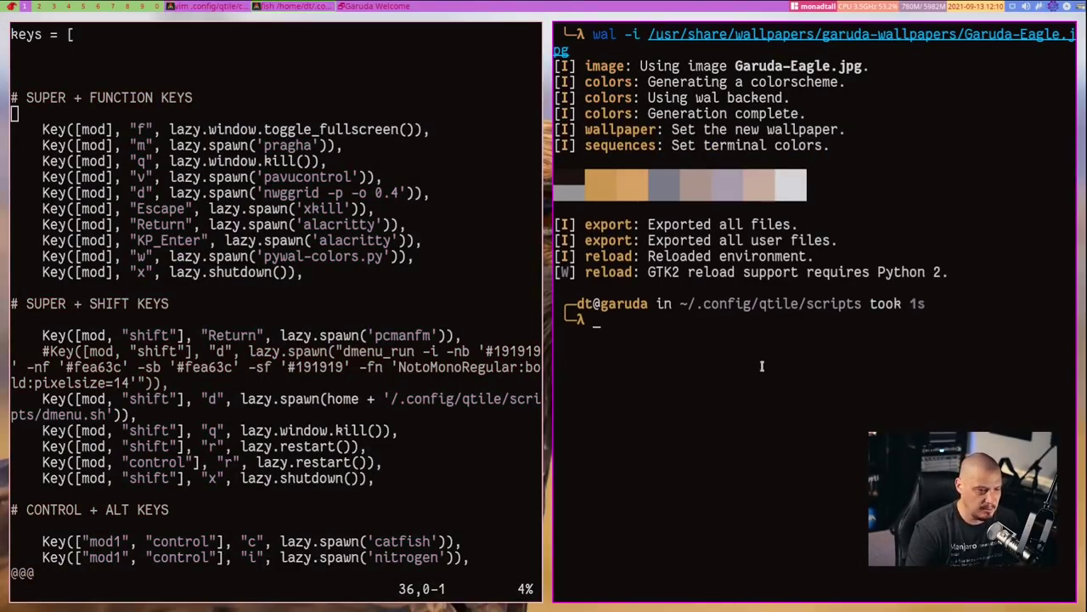
left_click(38, 7)
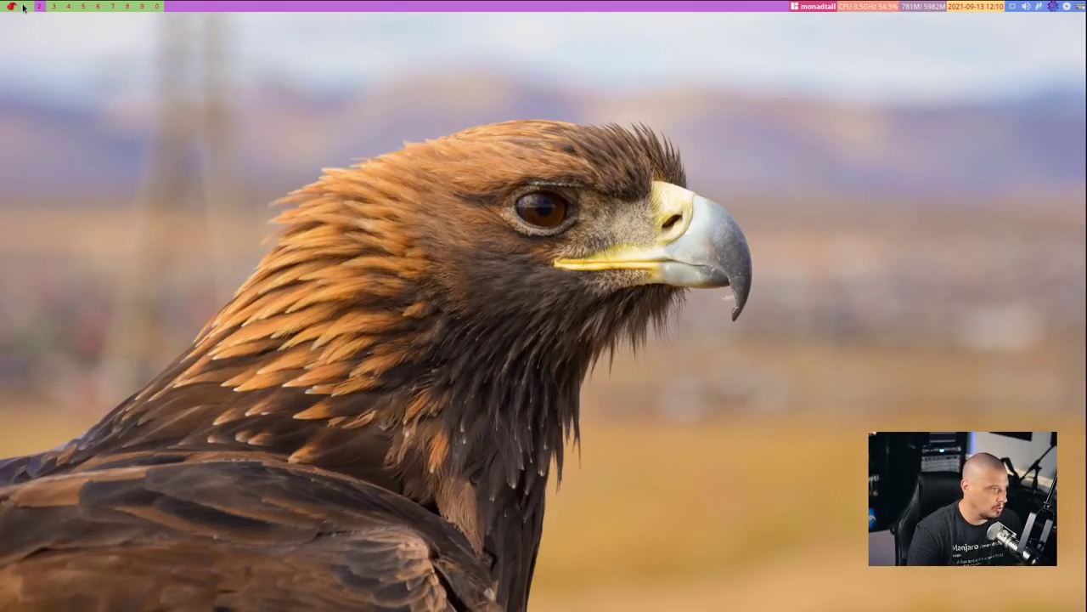
left_click(23, 7)
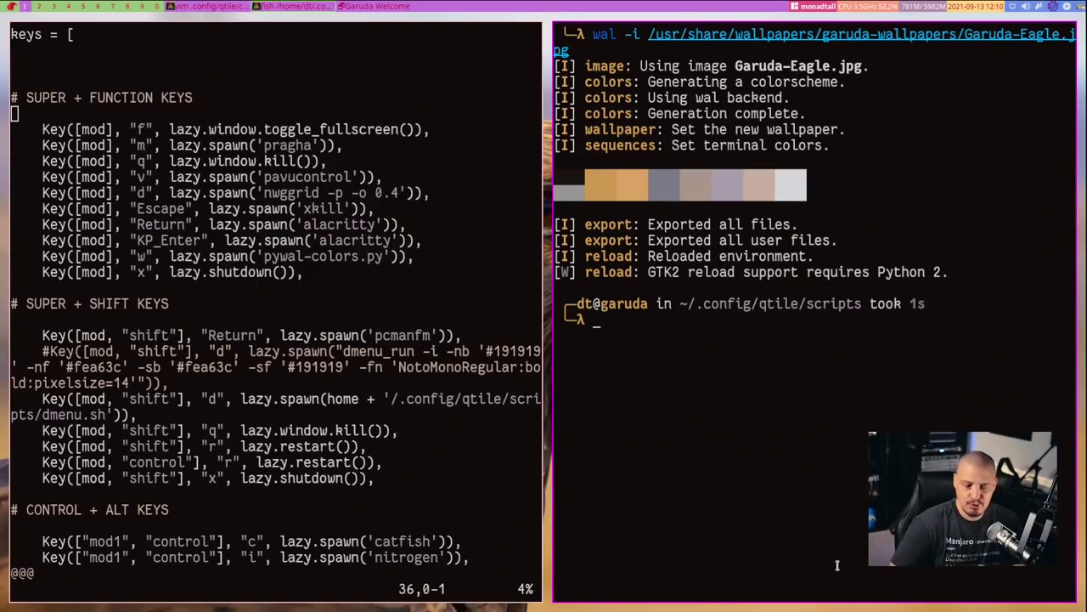
key("Up")
key("Up")
key("Up")
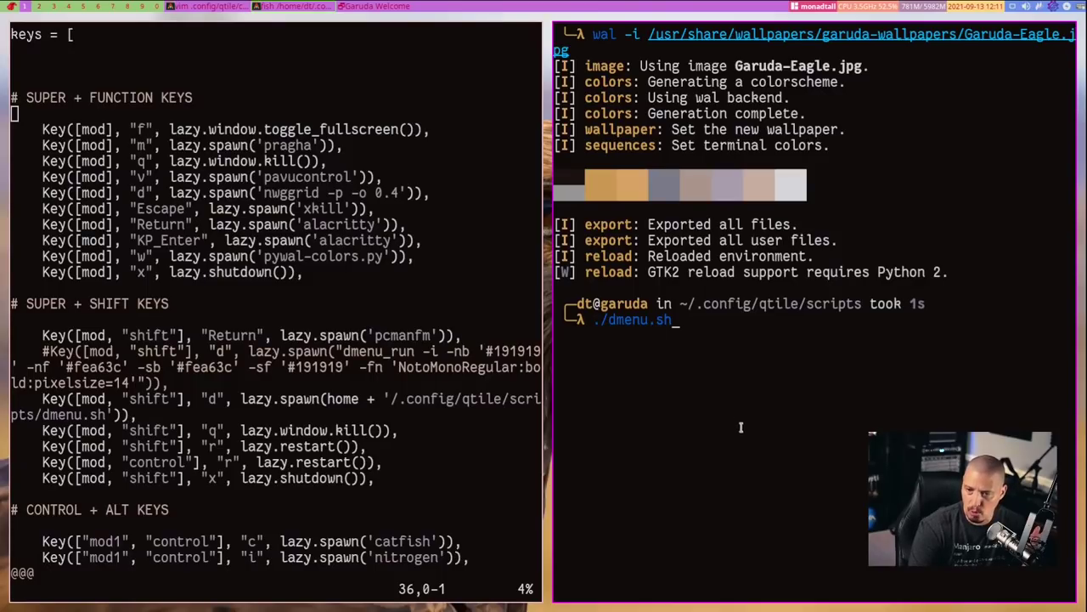
key("Return")
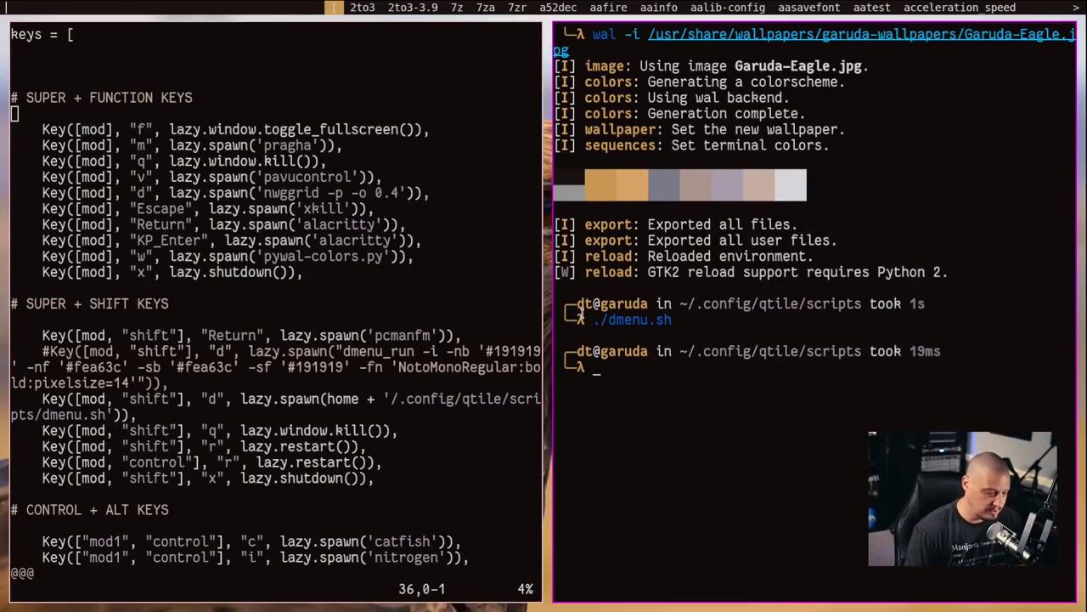
key("Escape")
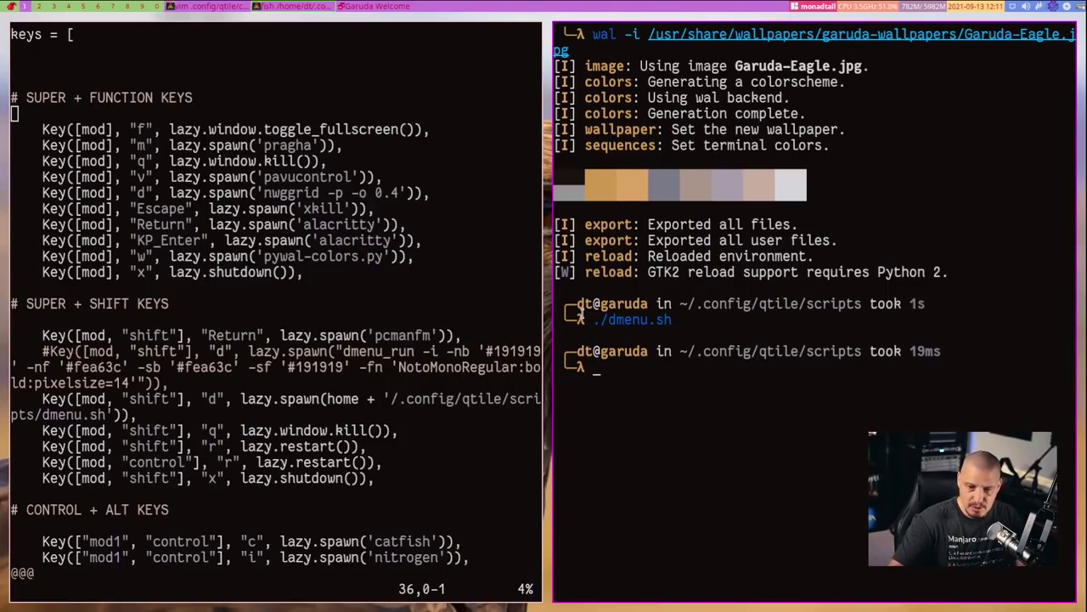
Scroll config.py to the CONTROL + ALT, ALT and SCREENSHOTS key binding sections
scroll(411, 245, "down", 5)
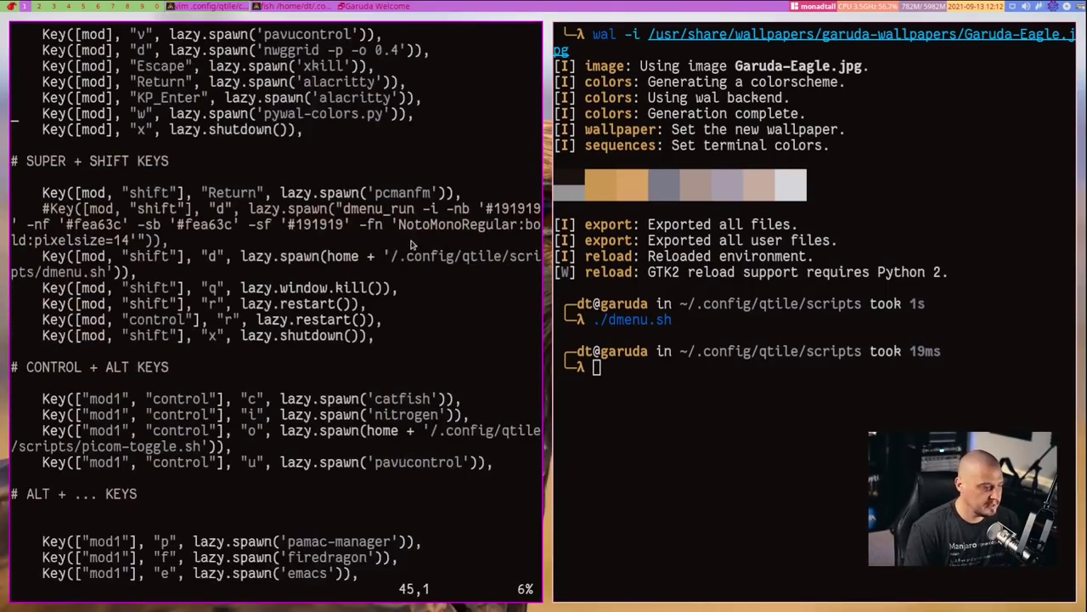
scroll(411, 245, "down", 3)
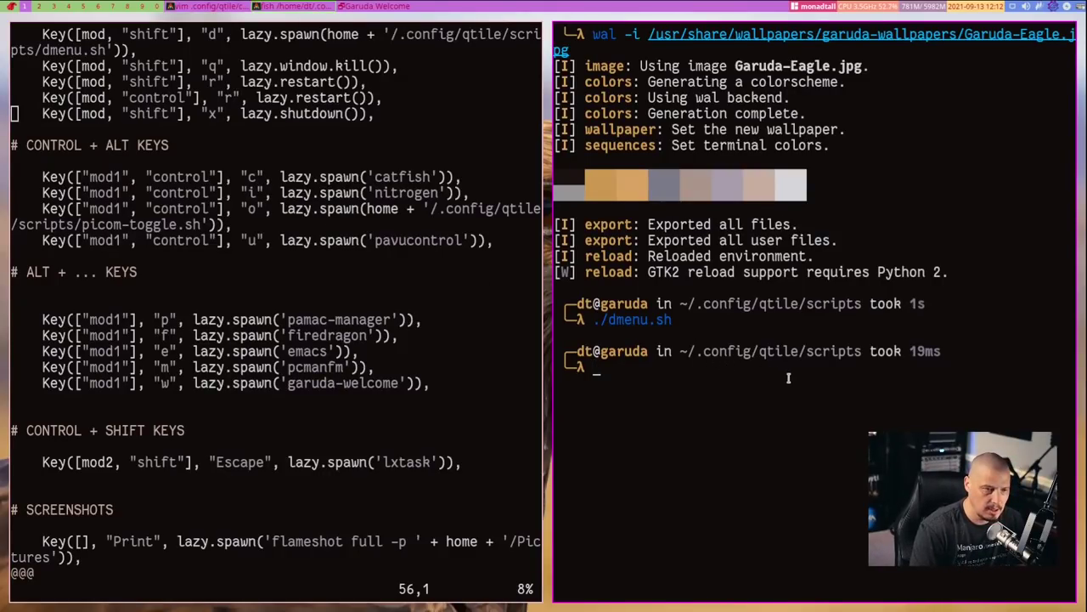
type("nitrogen")
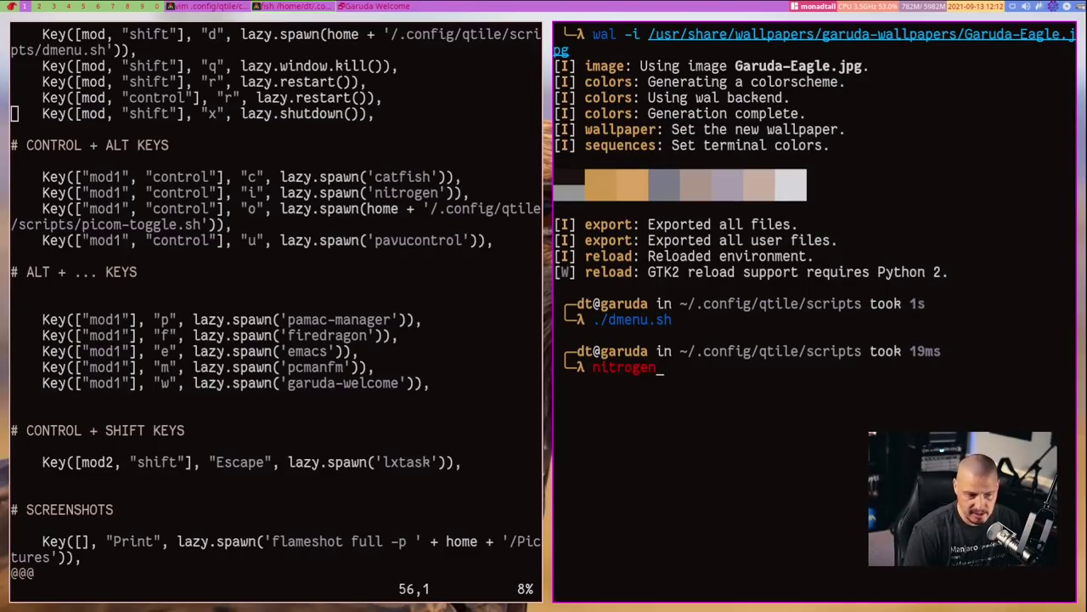
key("BackSpace")
key("BackSpace")
key("BackSpace")
key("BackSpace")
key("BackSpace")
key("BackSpace")
key("BackSpace")
key("BackSpace")
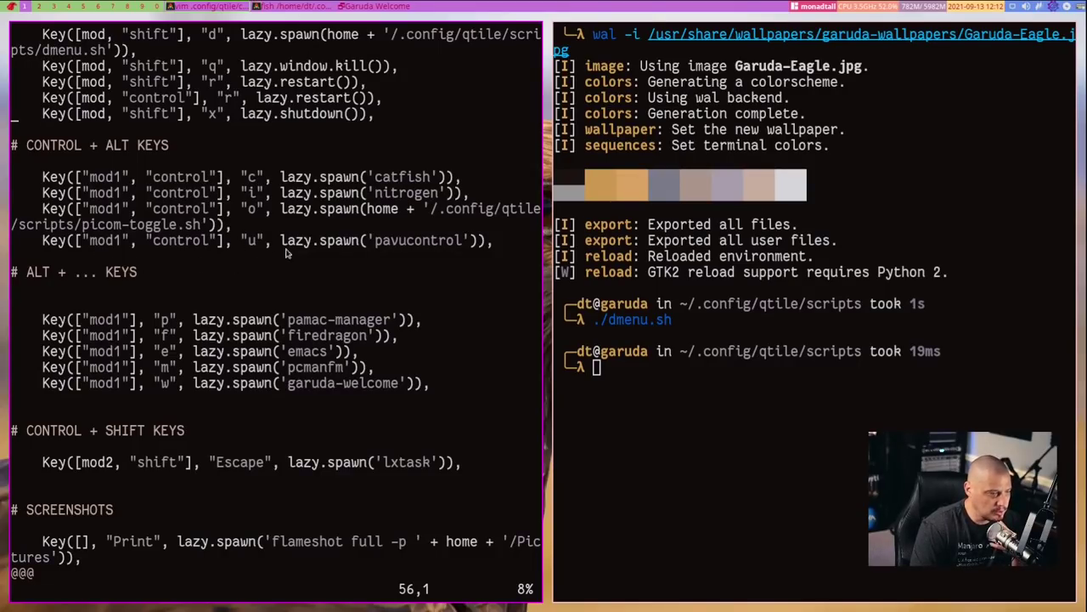
scroll(435, 248, "up", 6)
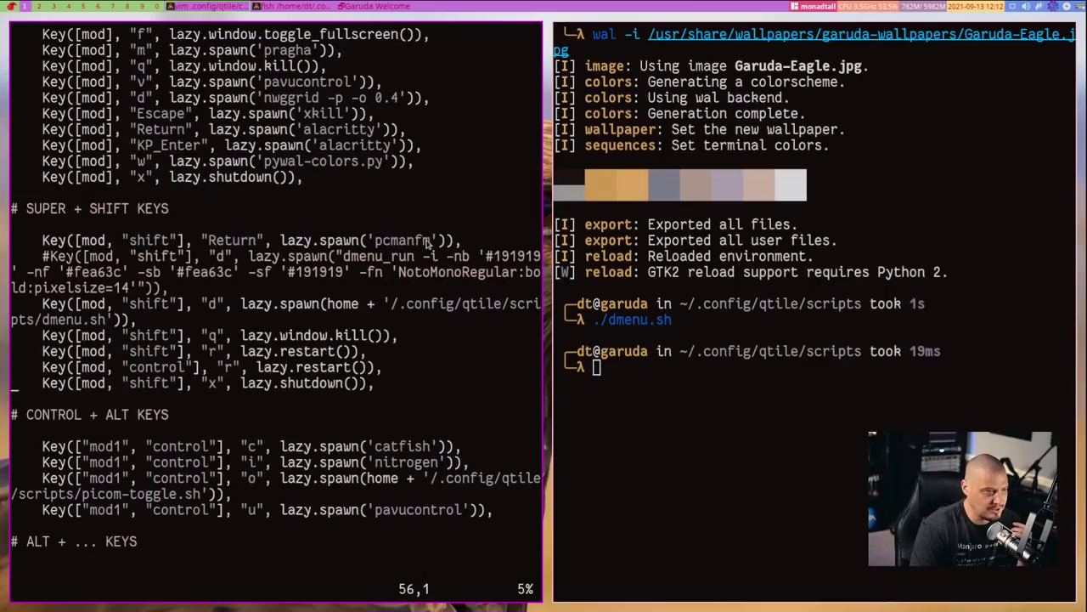
scroll(441, 154, "down", 4)
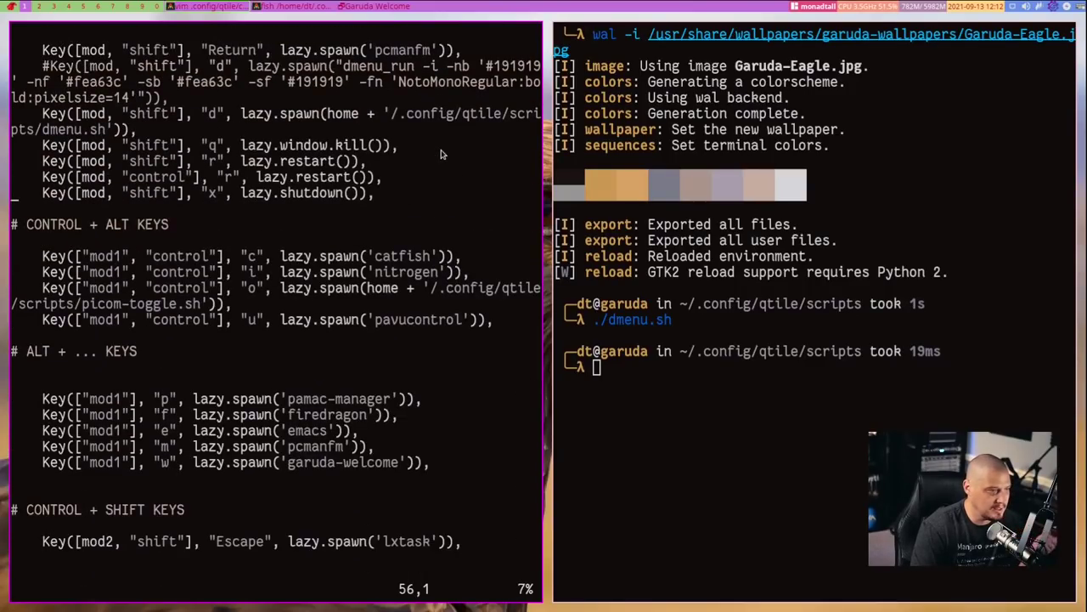
scroll(441, 154, "down", 3)
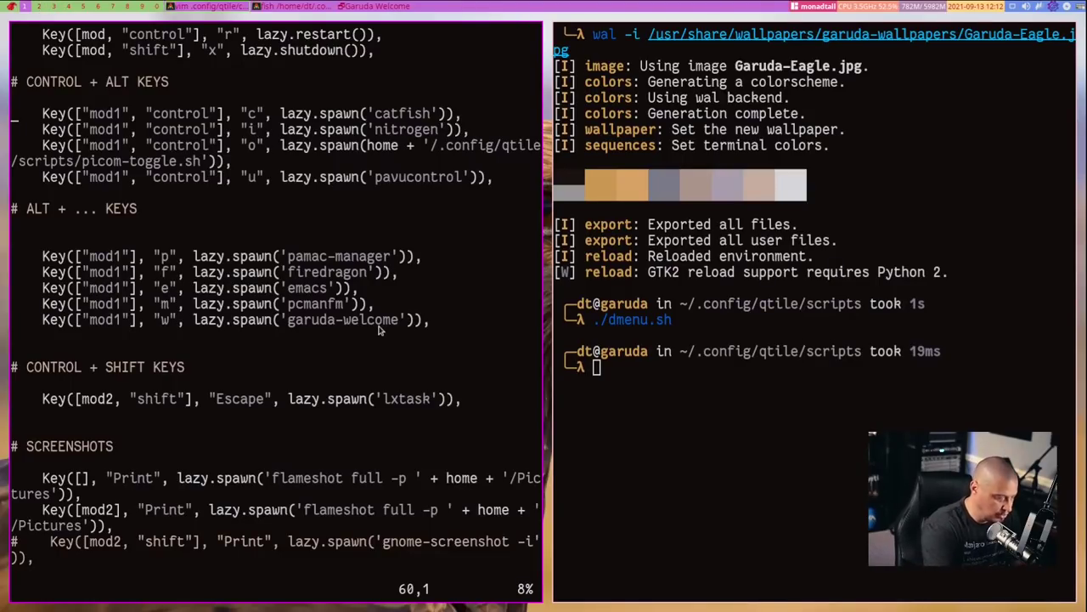
key("super+2")
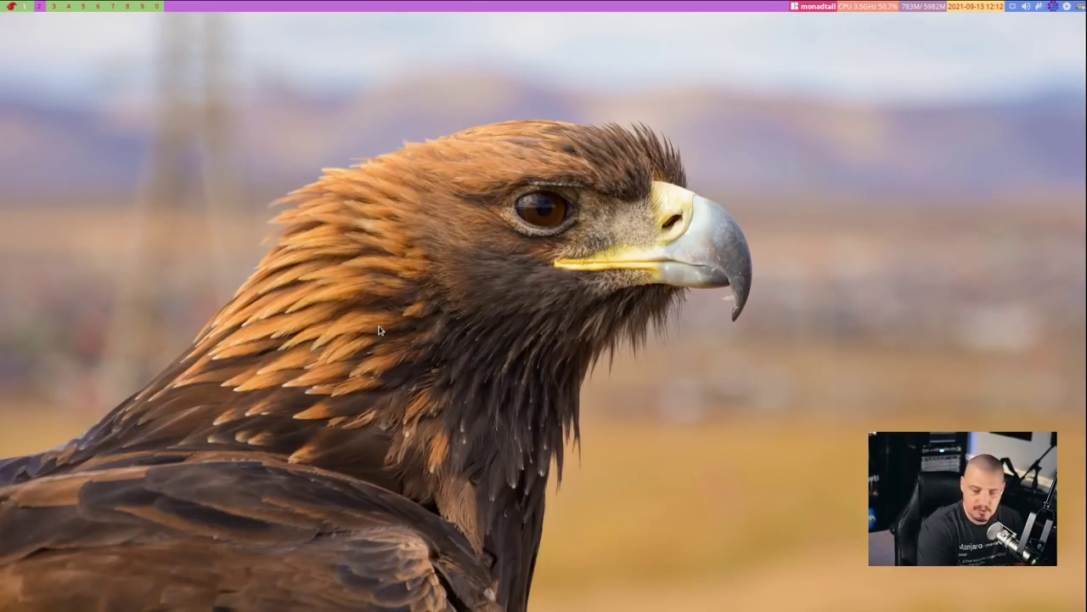
key("super+e")
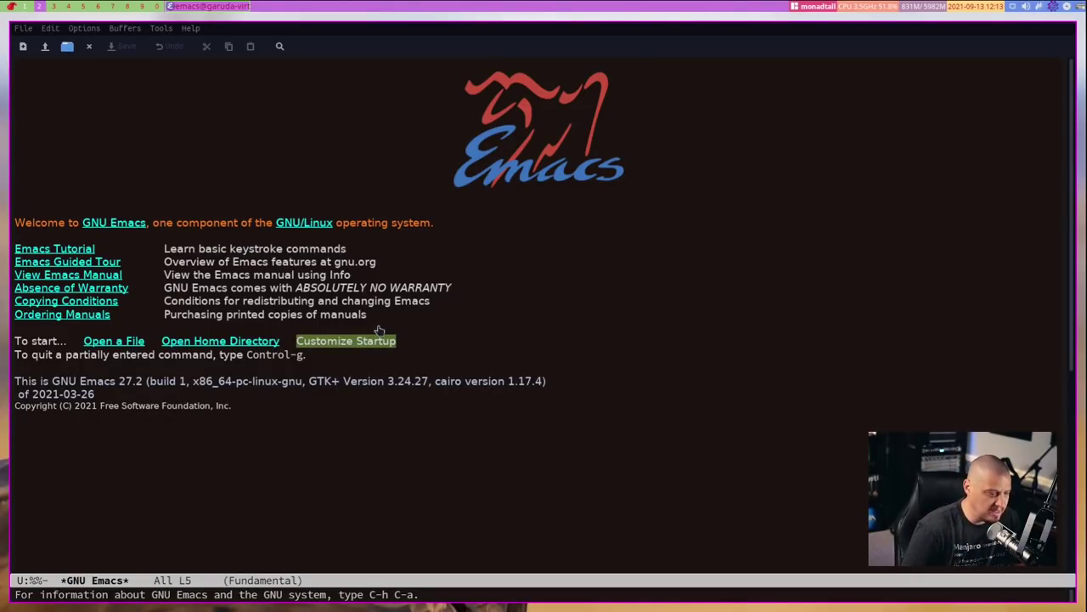
key("ctrl+x")
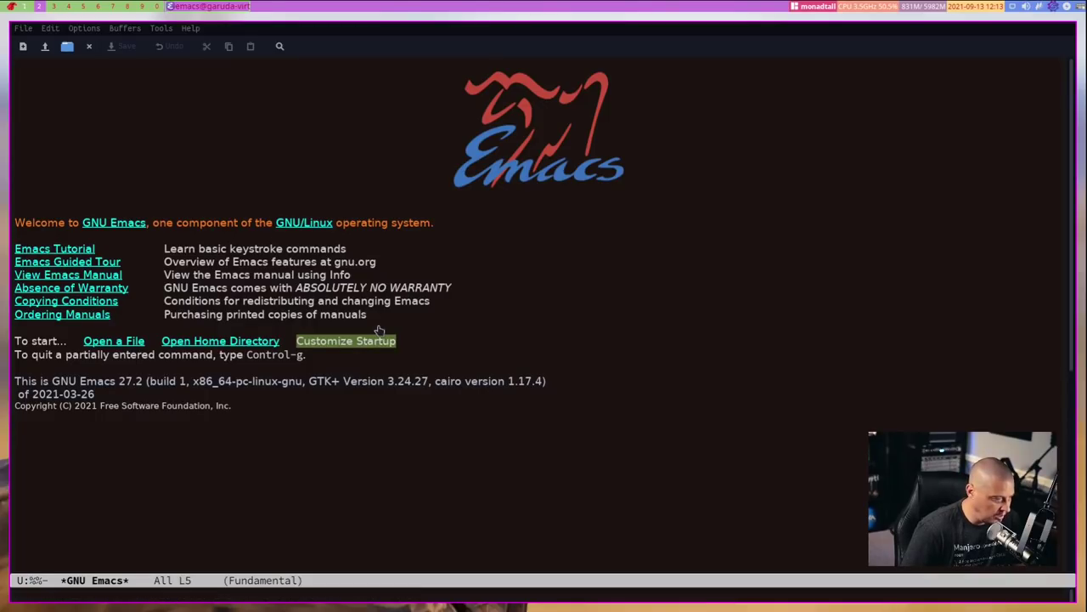
key("ctrl+c")
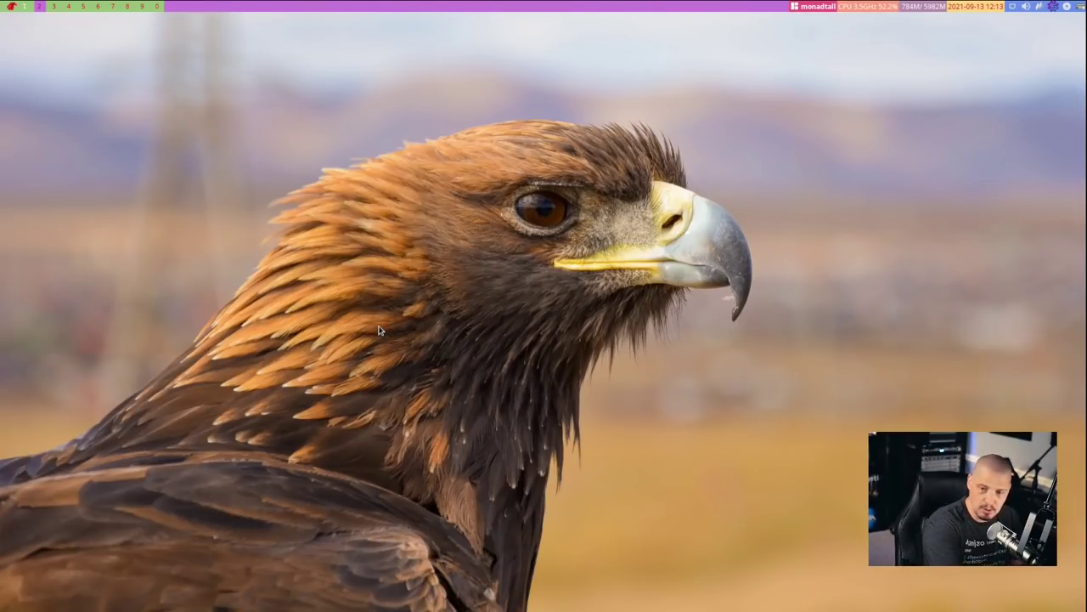
key("super+1")
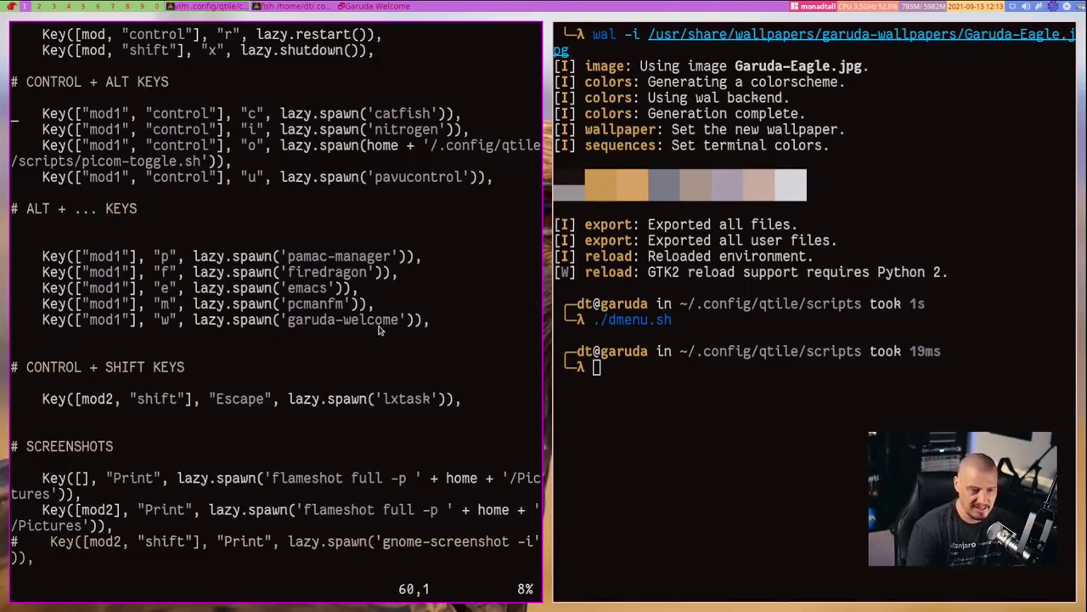
Scroll config.py past the volume, layout, resize and flip bindings to the groups section
scroll(380, 331, "down", 12)
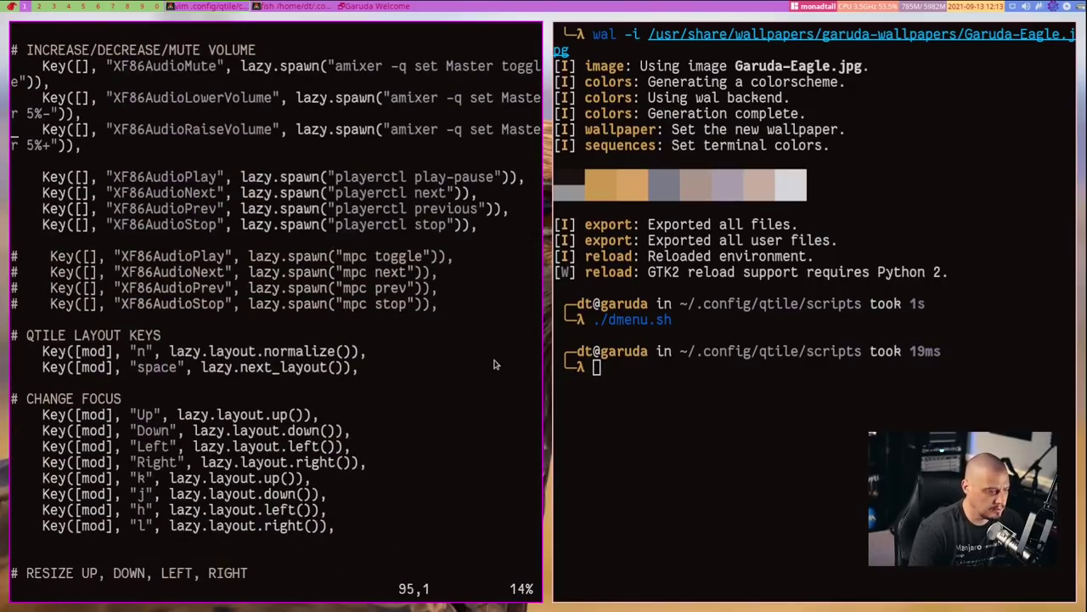
scroll(495, 363, "down", 10)
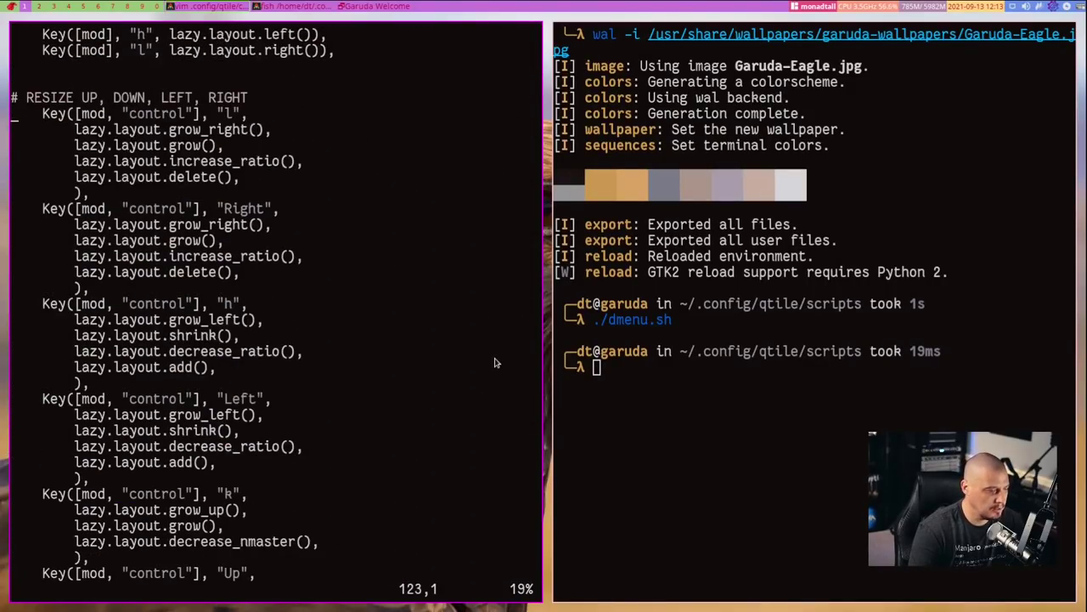
scroll(495, 363, "down", 1)
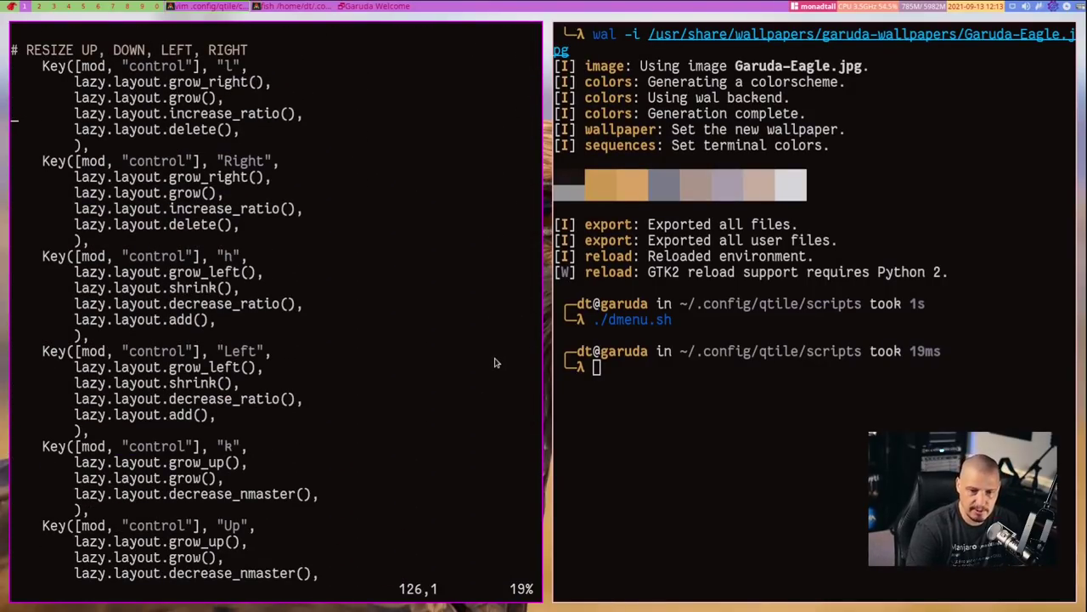
scroll(495, 363, "down", 12)
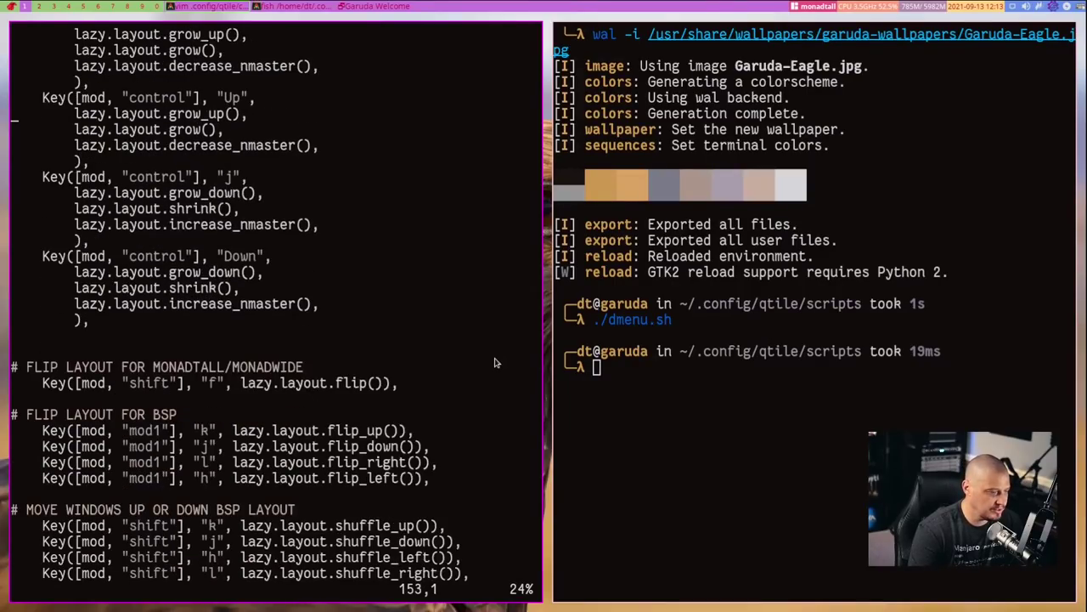
scroll(495, 362, "down", 12)
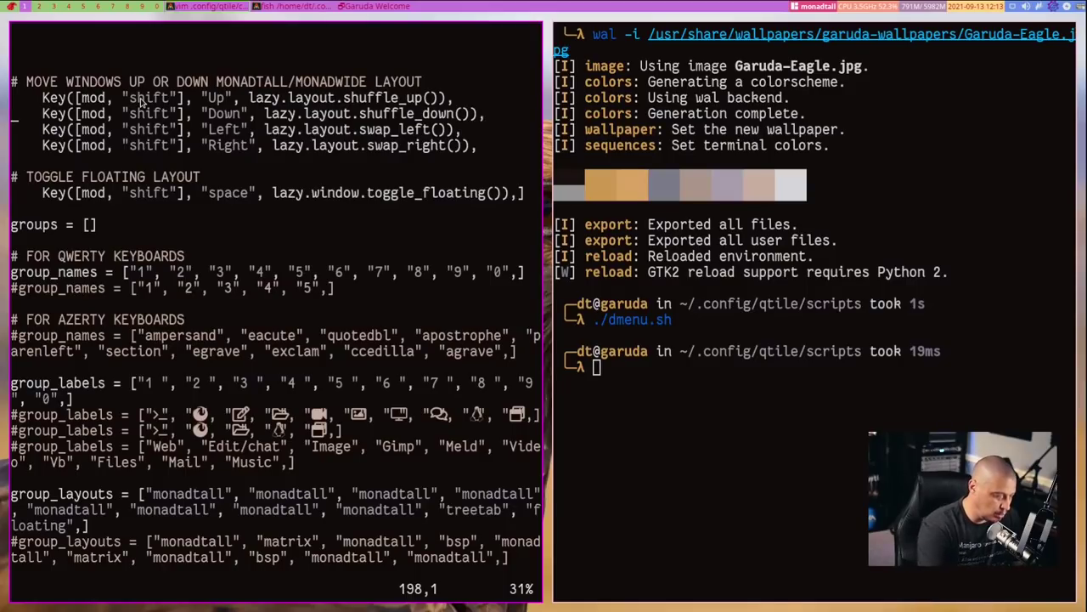
Move between workspaces 1 and 2 until the terminal tiles beside Vim's config.py
key("super+2")
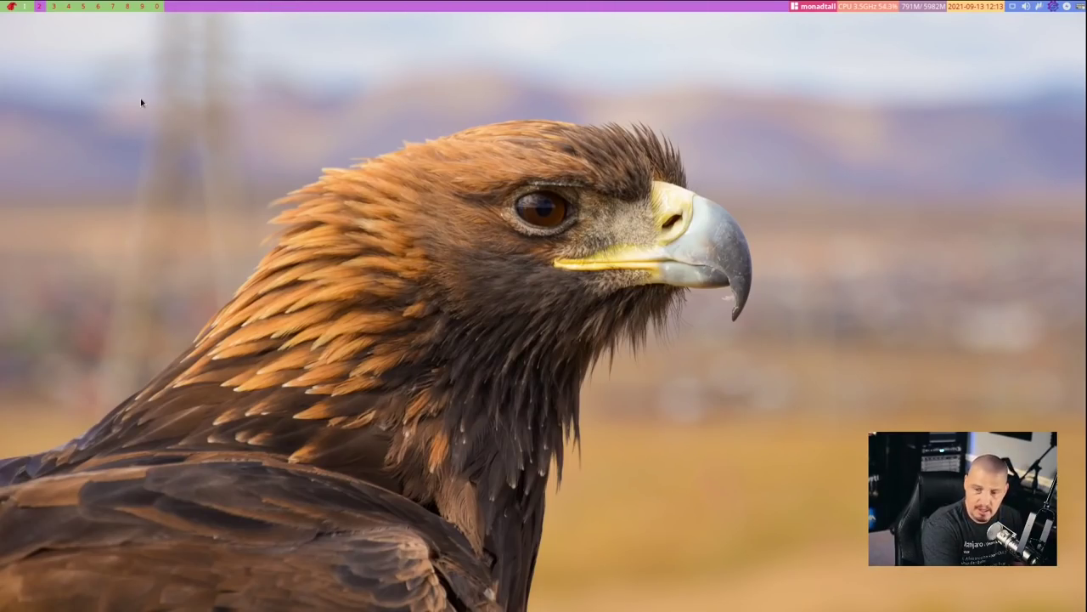
key("super+3")
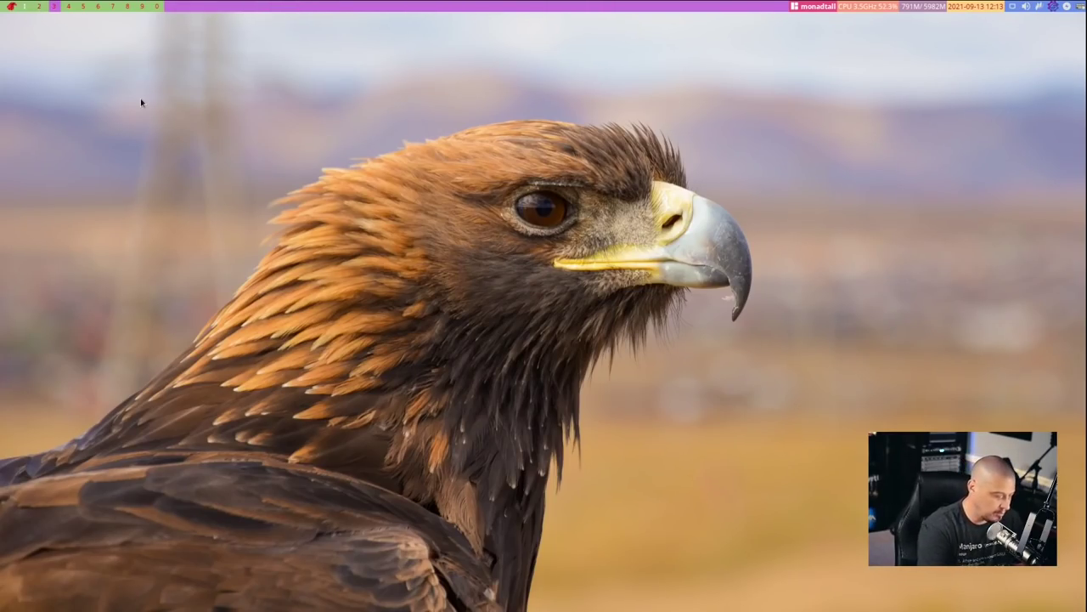
key("super+1")
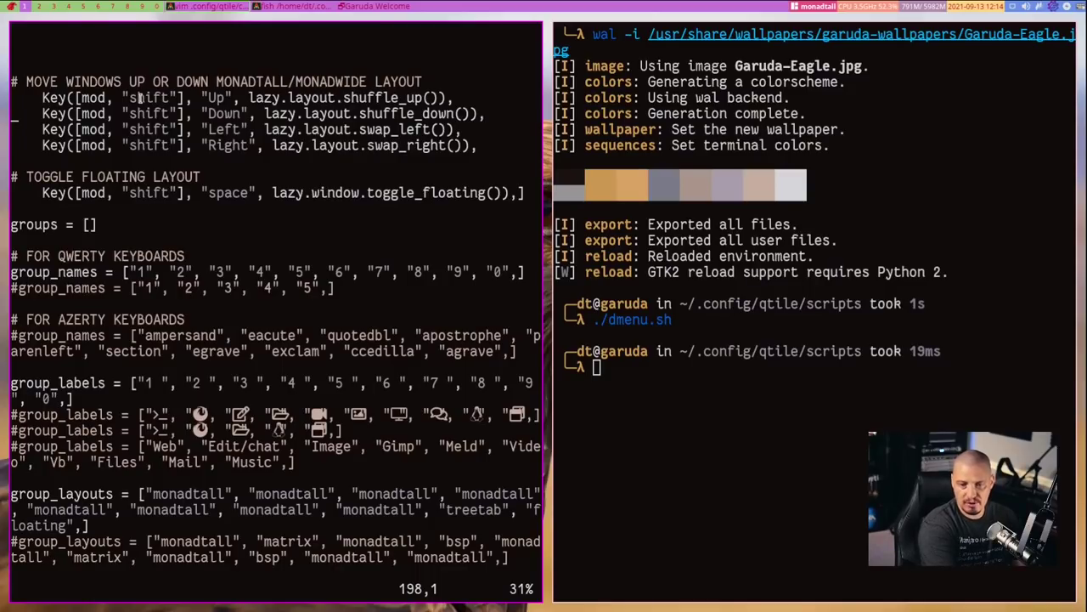
key("super+shift+c")
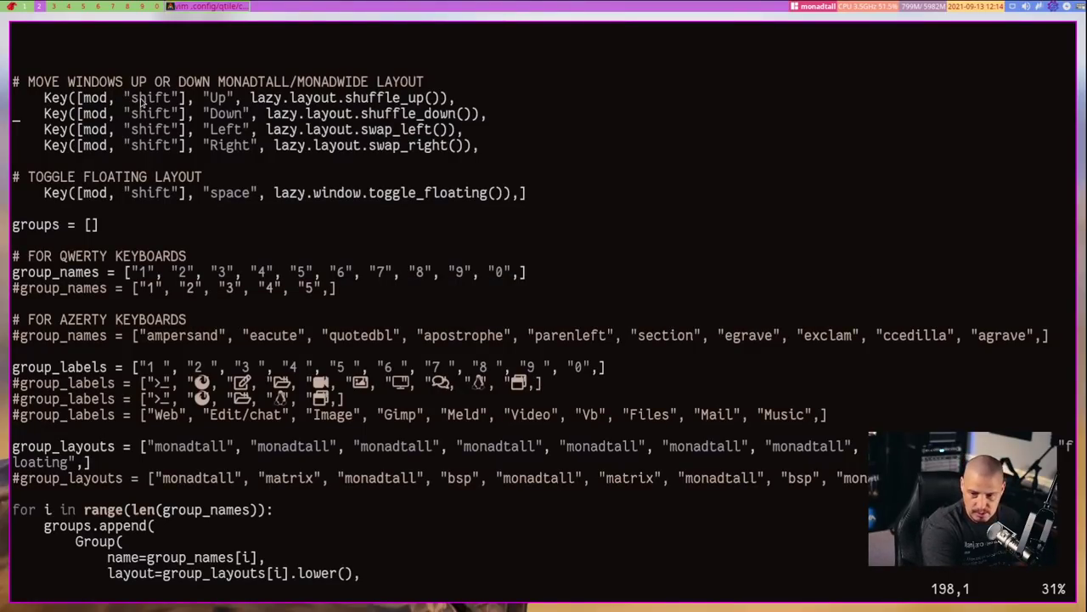
key("super+1")
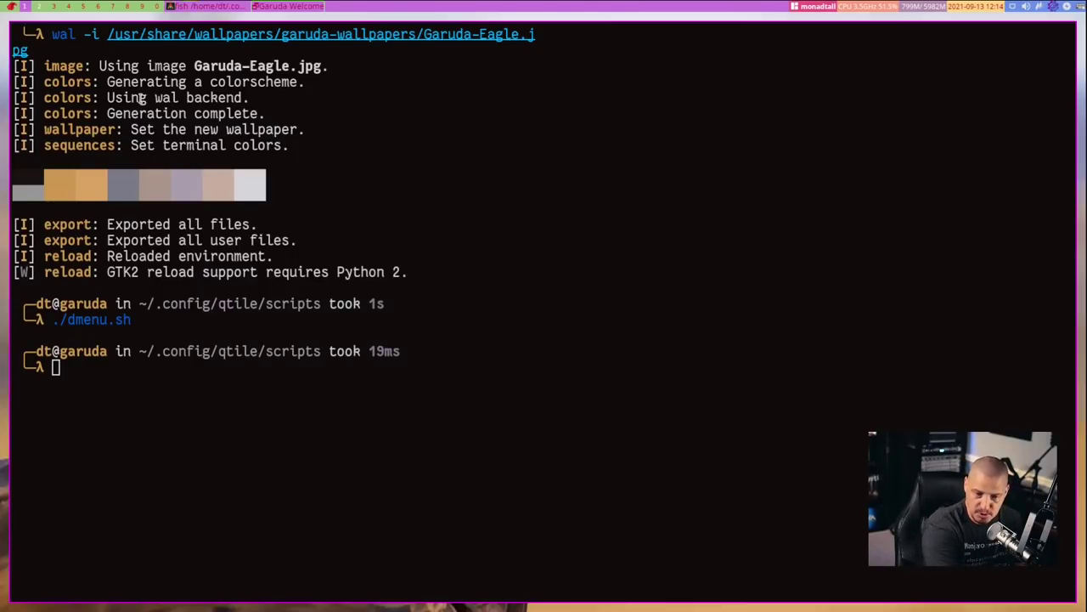
key("super+2")
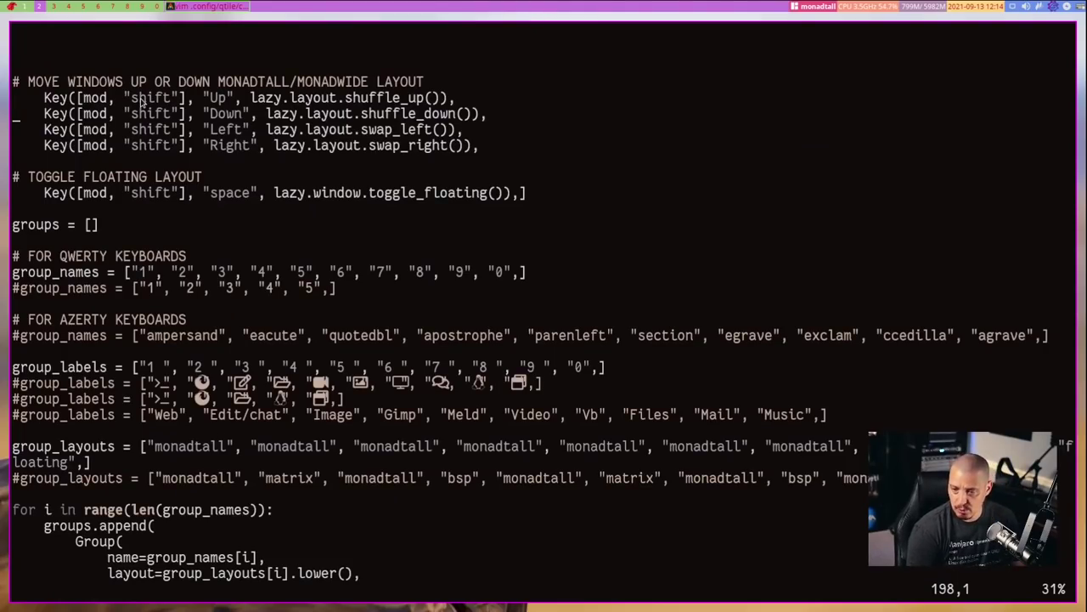
key("super+1")
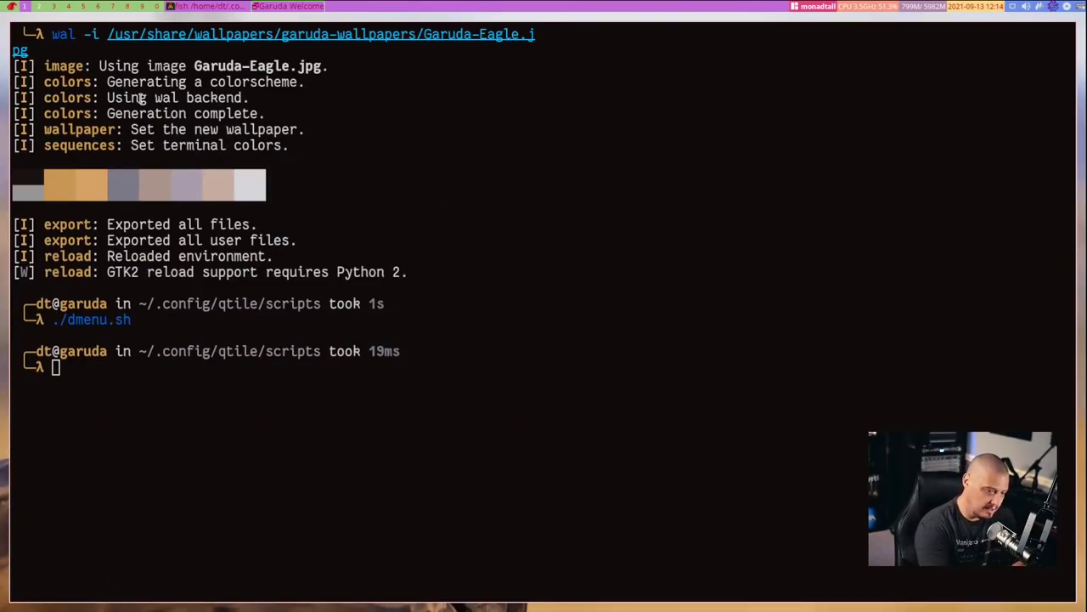
key("super+2")
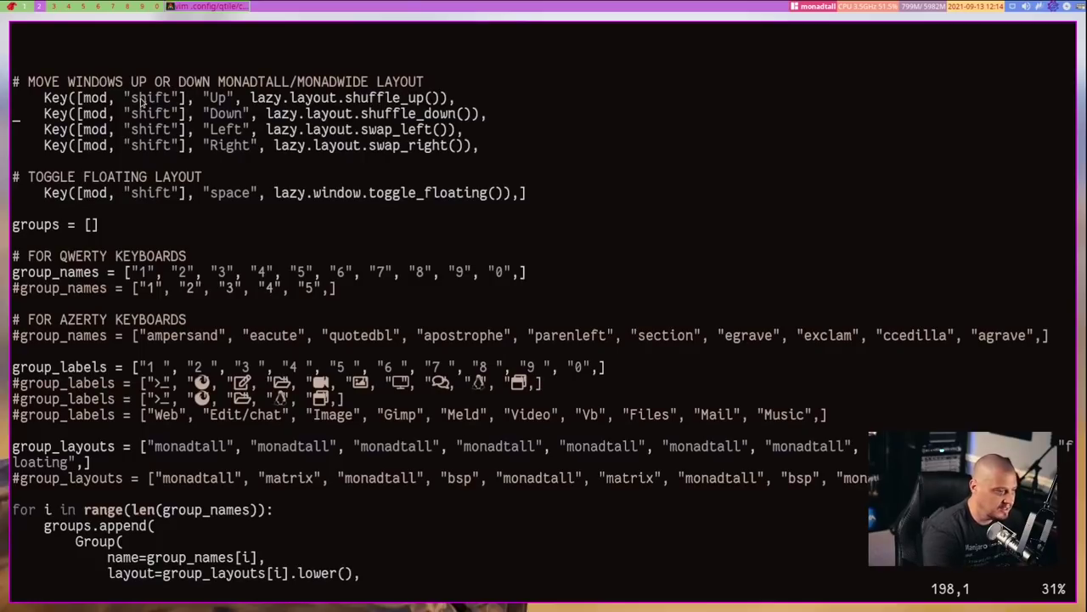
key("super+shift+r")
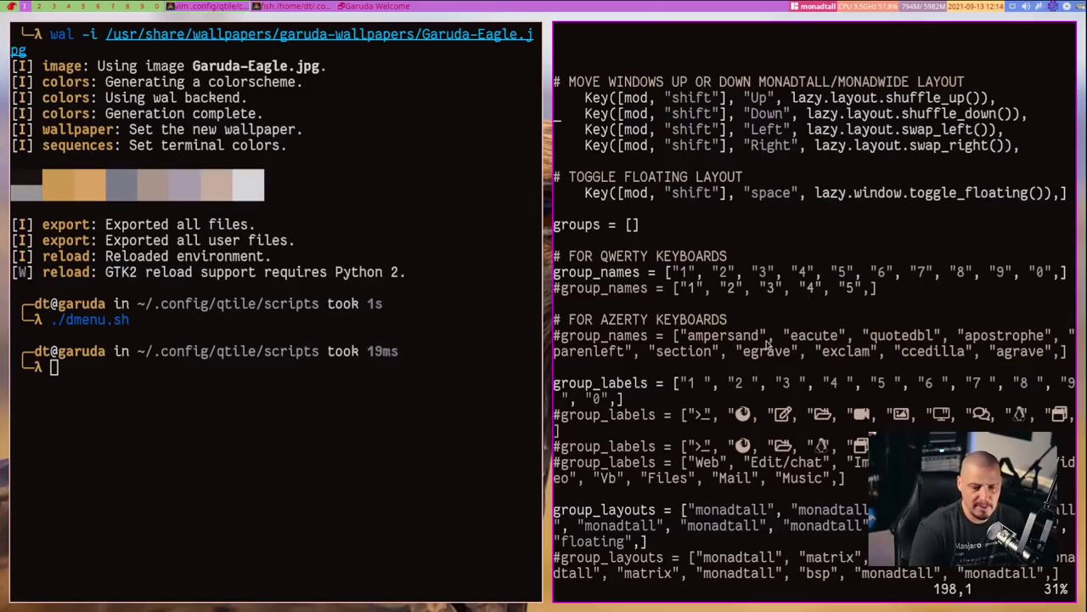
Scroll config.py from the group definitions through layouts and init_colors to widget_defaults
scroll(767, 343, "down", 10)
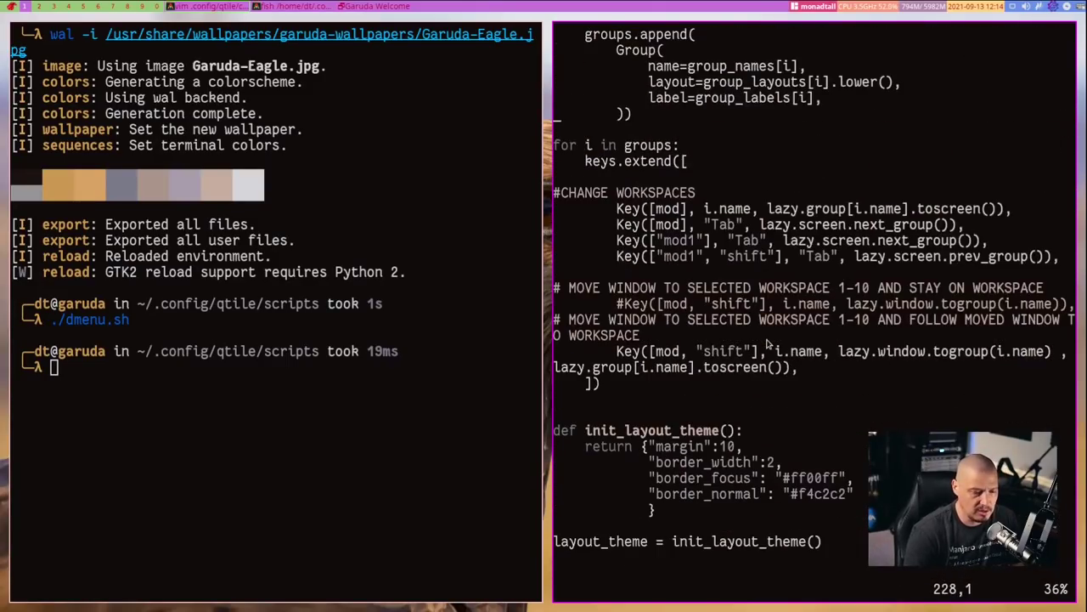
scroll(830, 326, "down", 8)
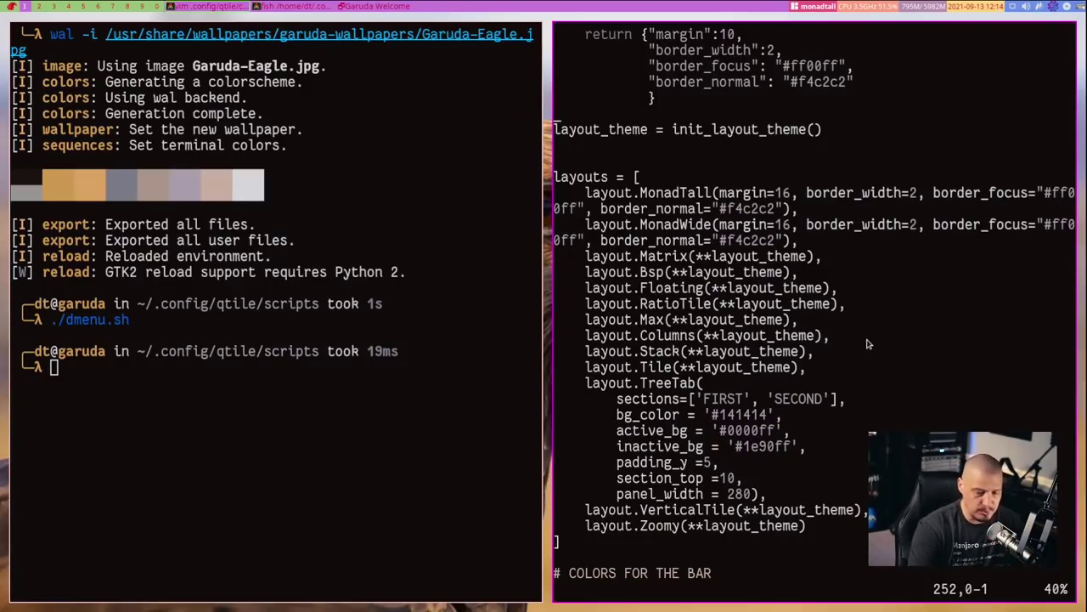
scroll(919, 402, "down", 6)
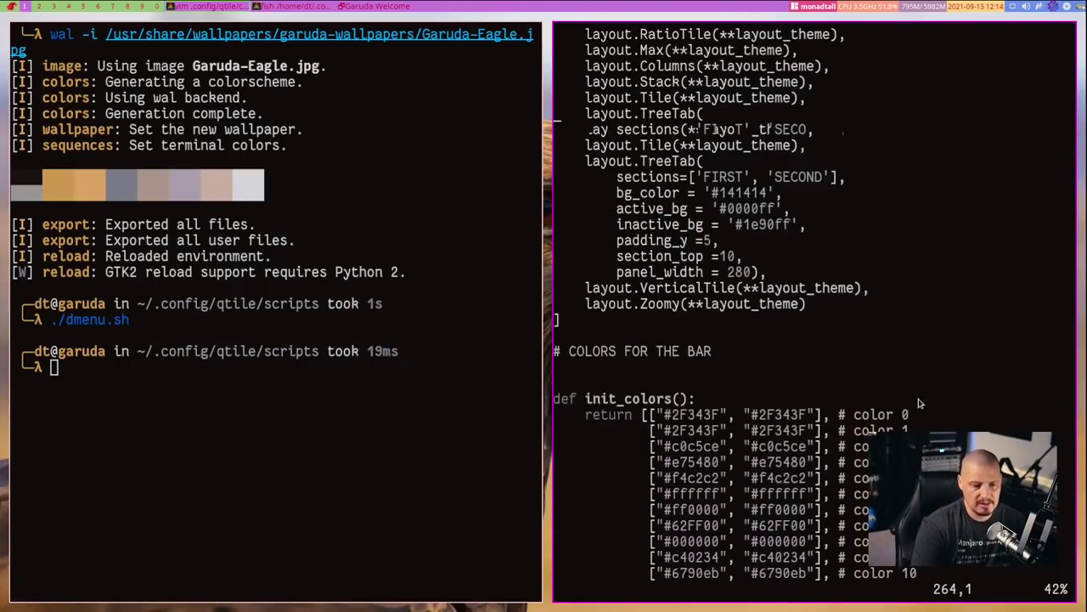
scroll(918, 403, "down", 1)
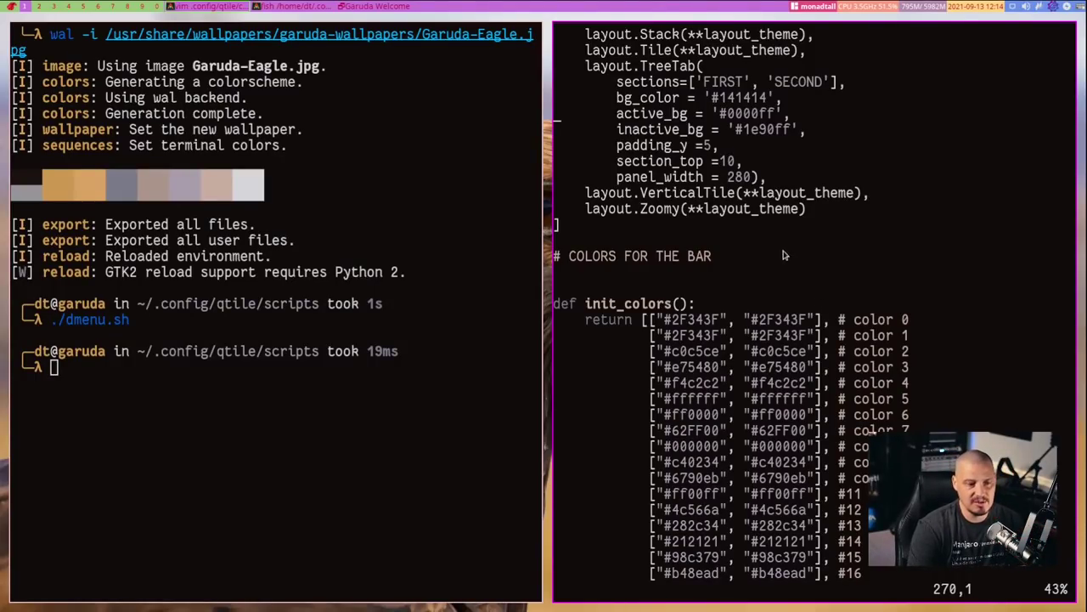
scroll(783, 255, "up", 3)
scroll(911, 242, "up", 2)
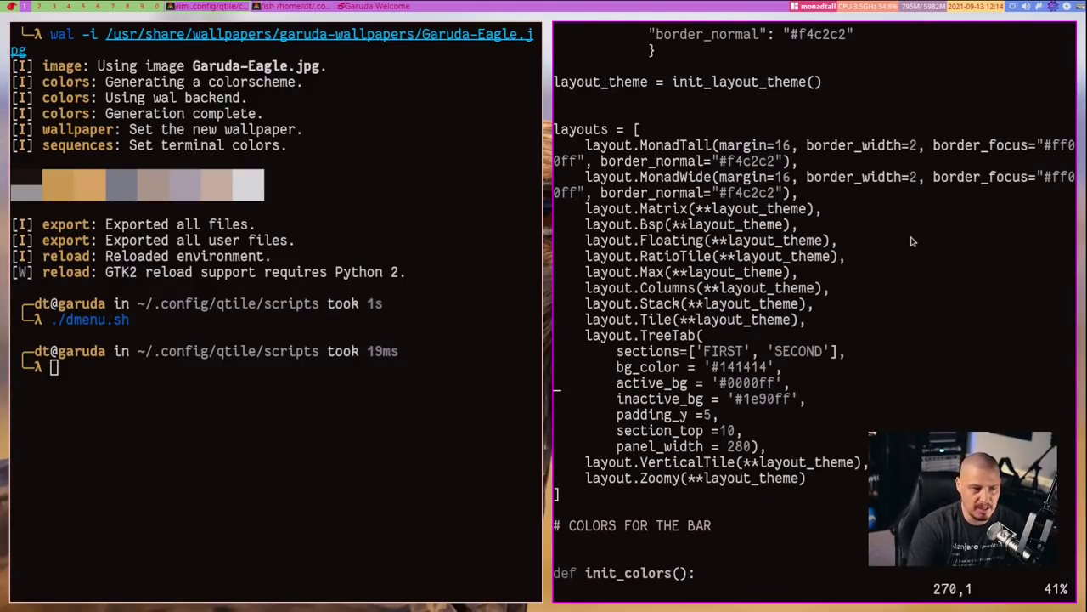
scroll(911, 242, "down", 12)
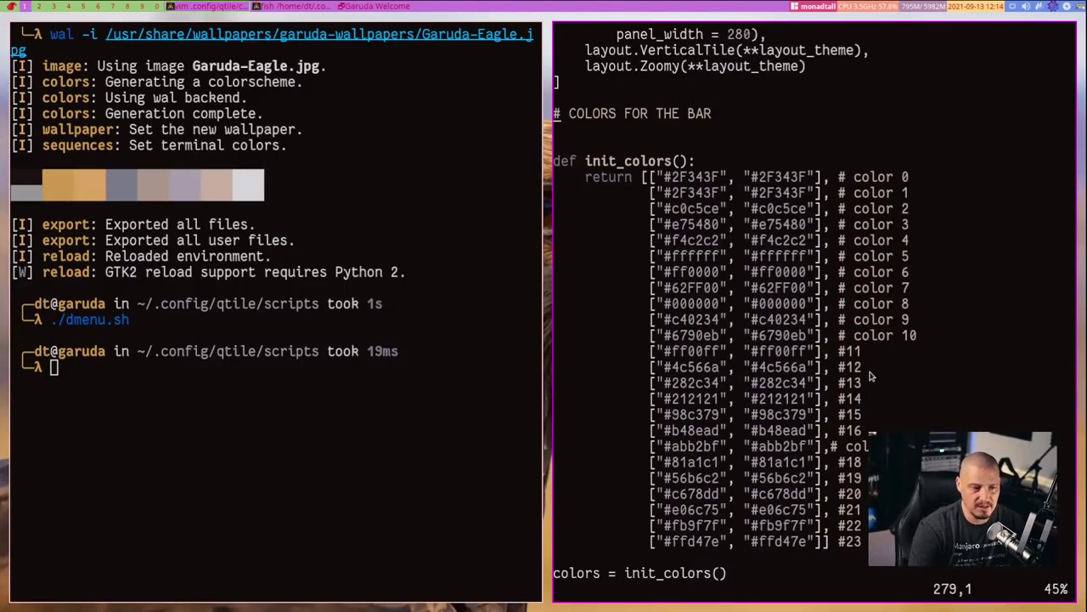
scroll(923, 431, "down", 2)
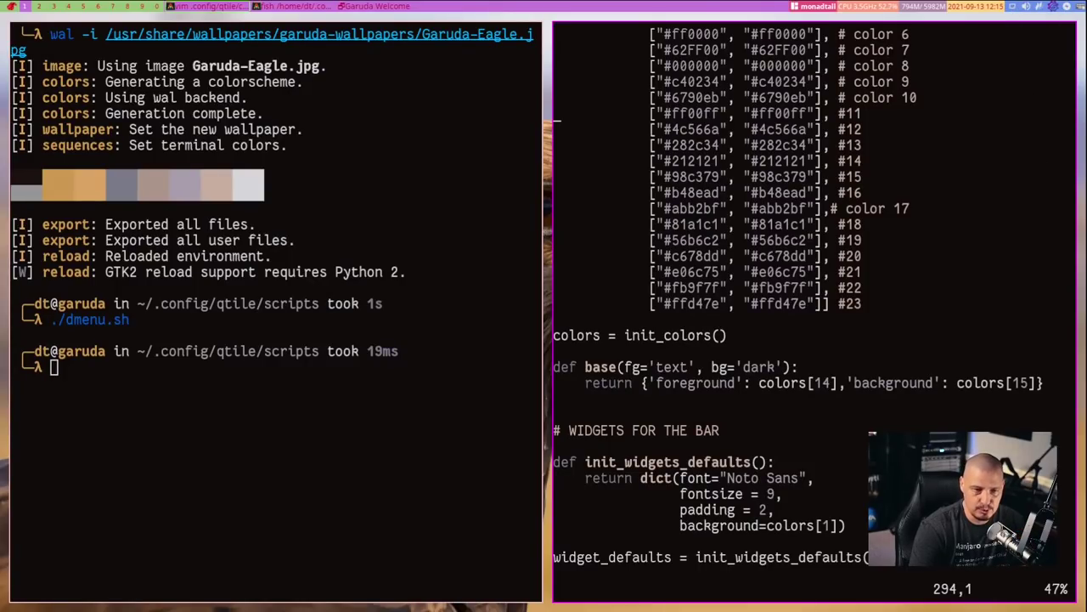
right_click(1014, 9)
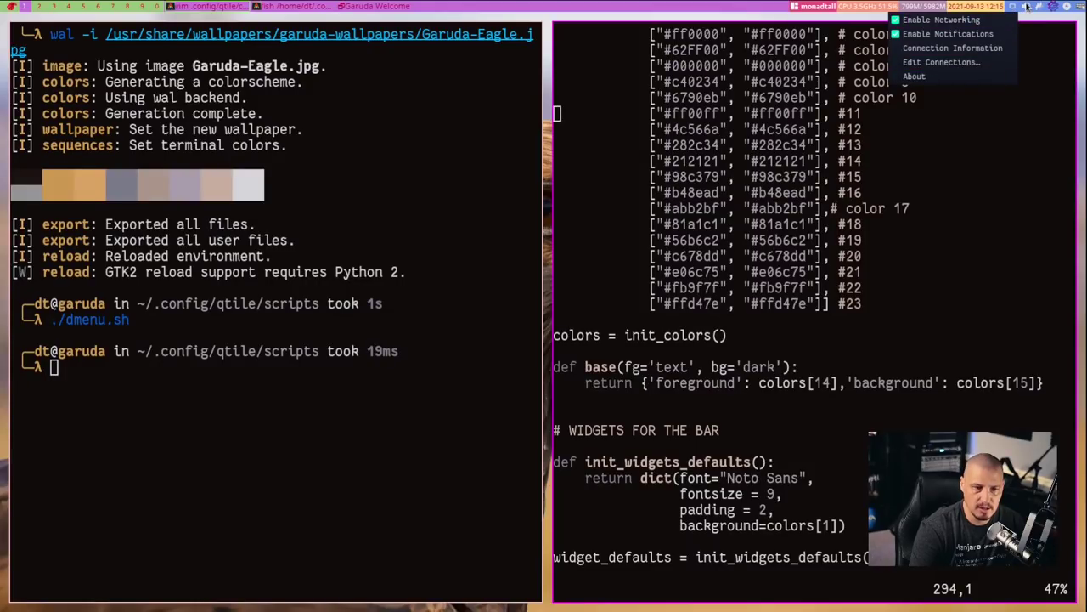
right_click(1026, 6)
right_click(1026, 7)
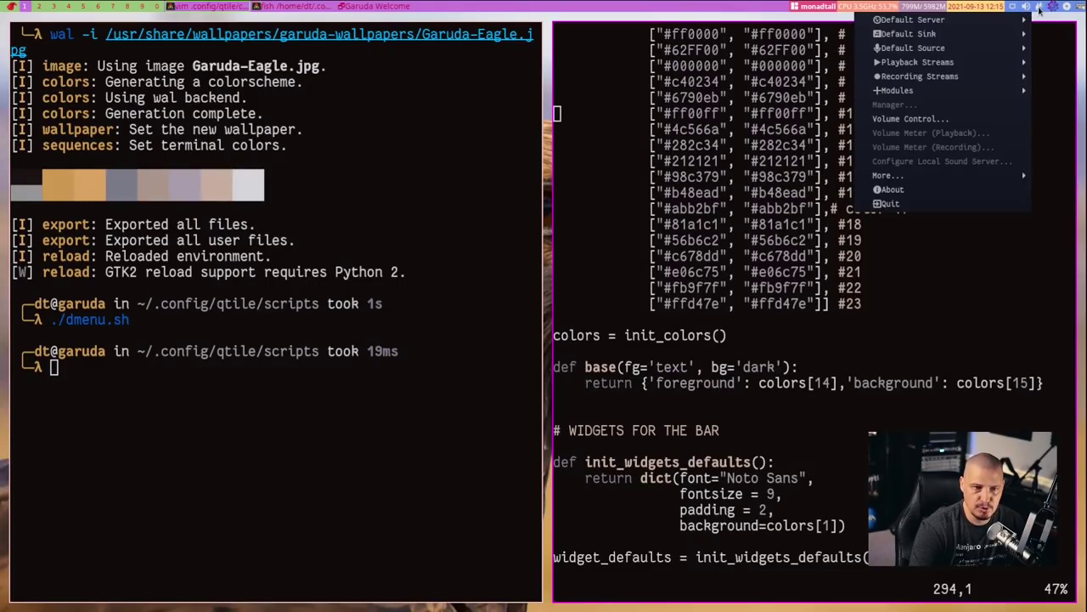
right_click(1039, 10)
right_click(1039, 11)
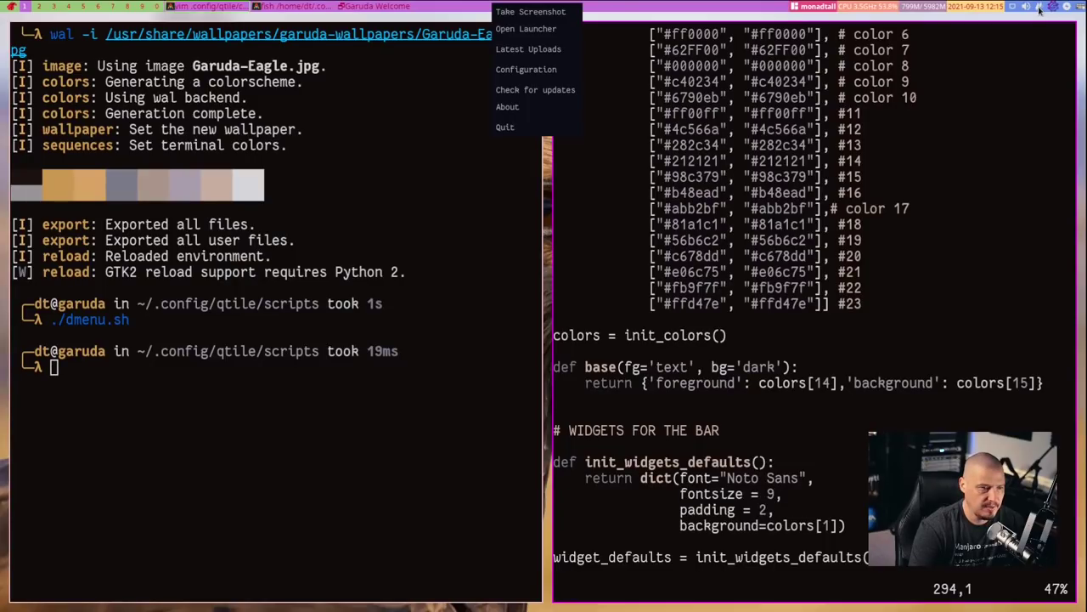
left_click(1044, 35)
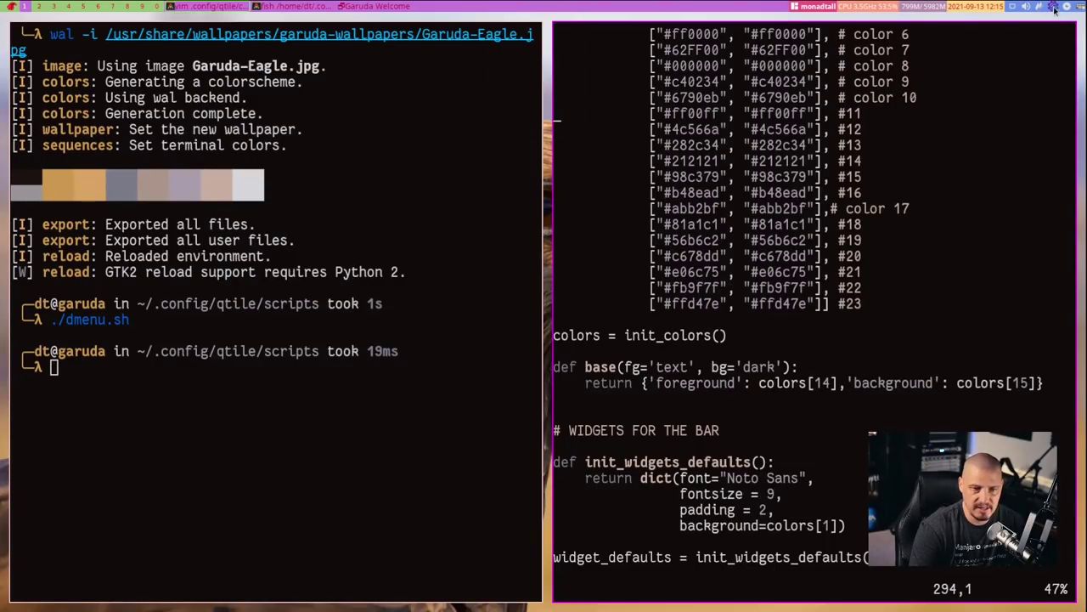
right_click(1053, 9)
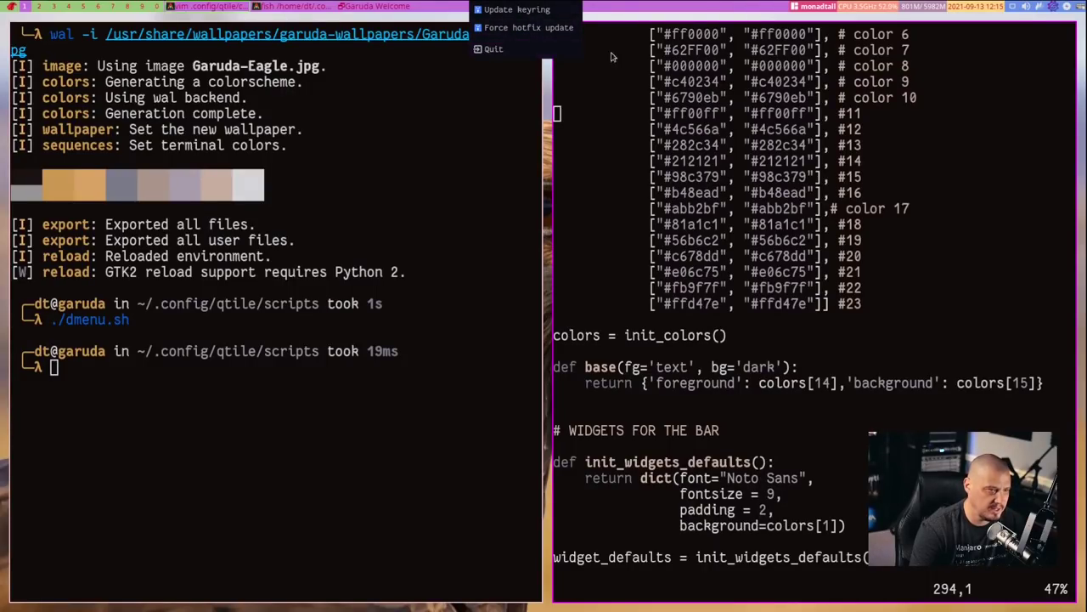
key("Escape")
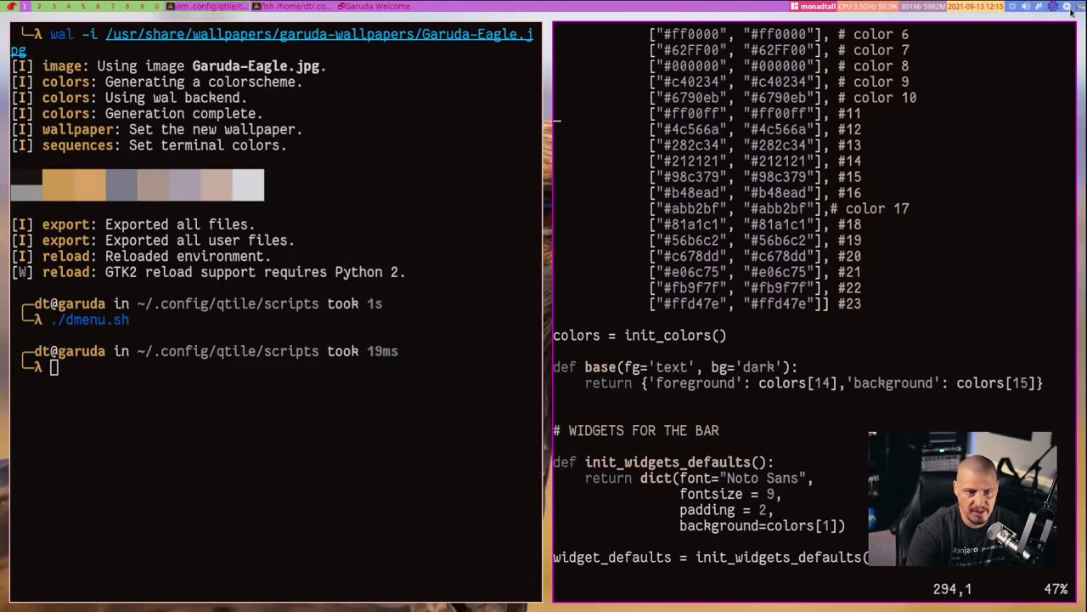
mouse_move(1072, 10)
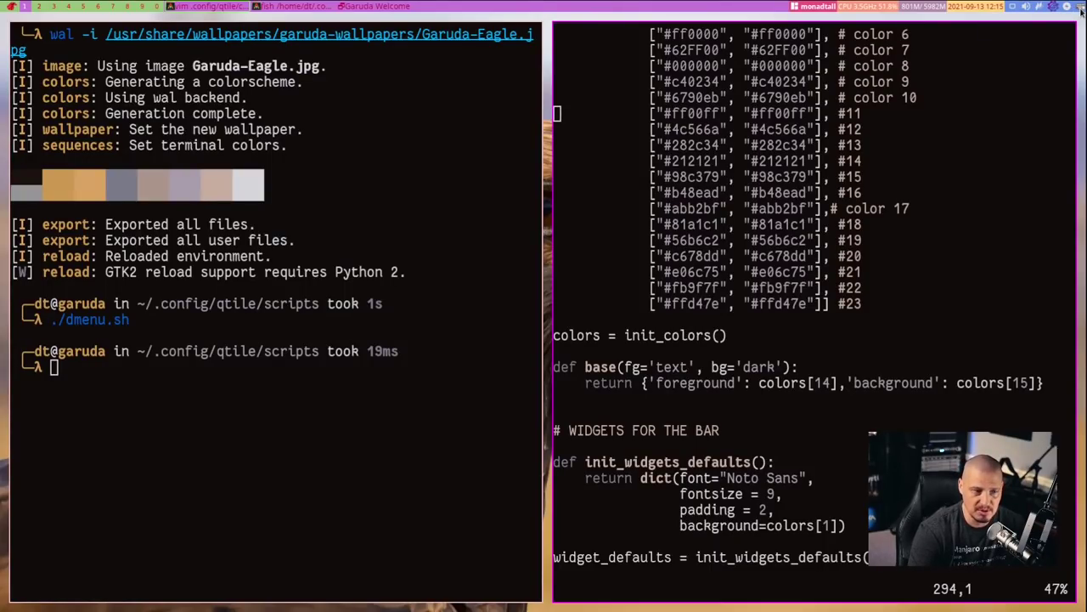
key("k")
key("k")
key("k")
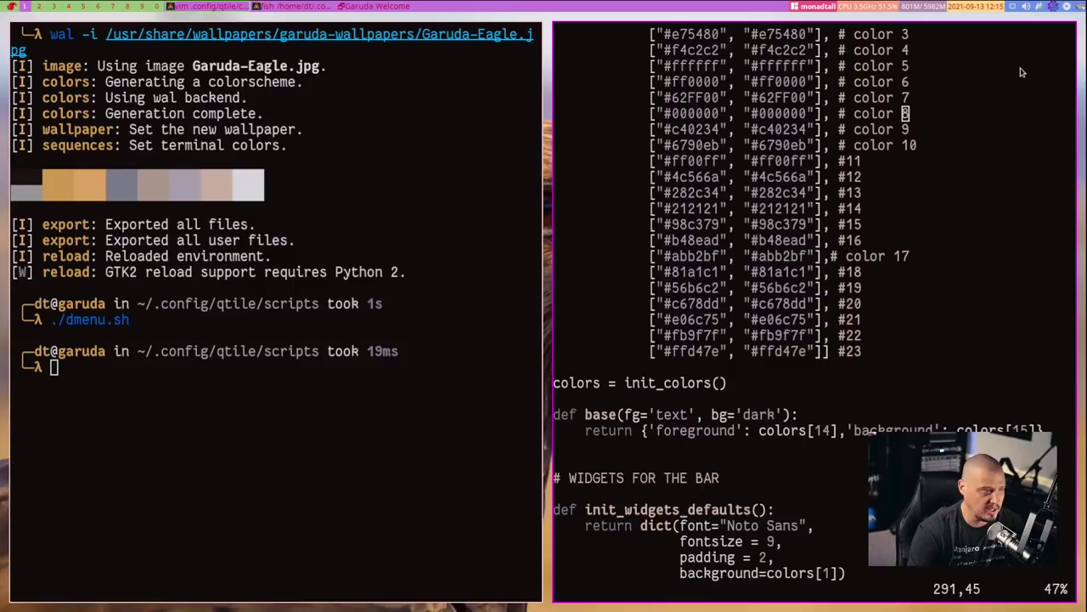
key("k")
key("k")
key("k")
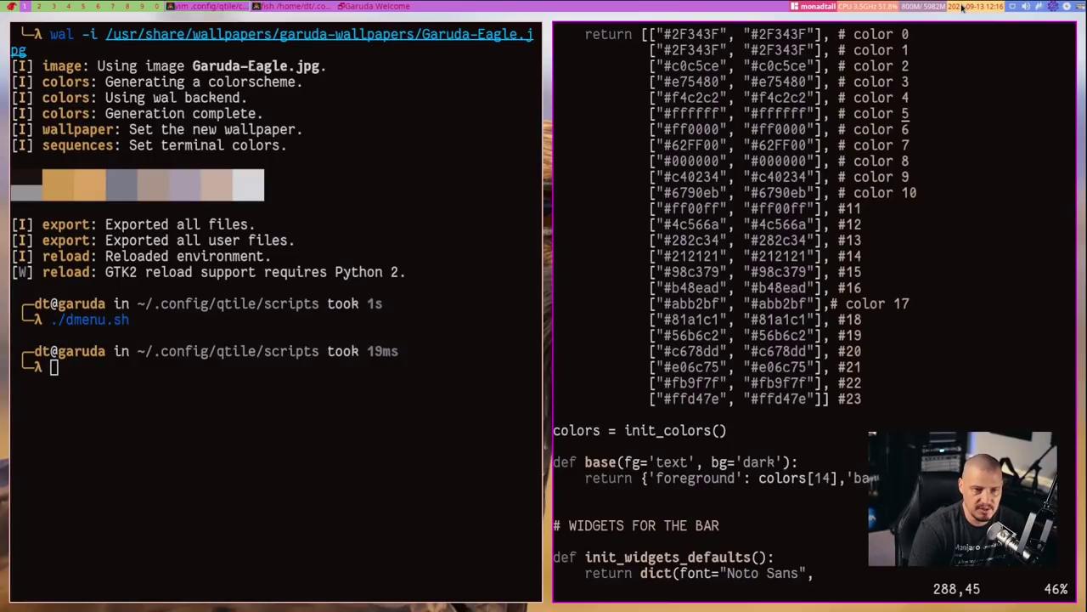
Open htop from the bar's memory widget twice, quitting it each time
left_click(932, 7)
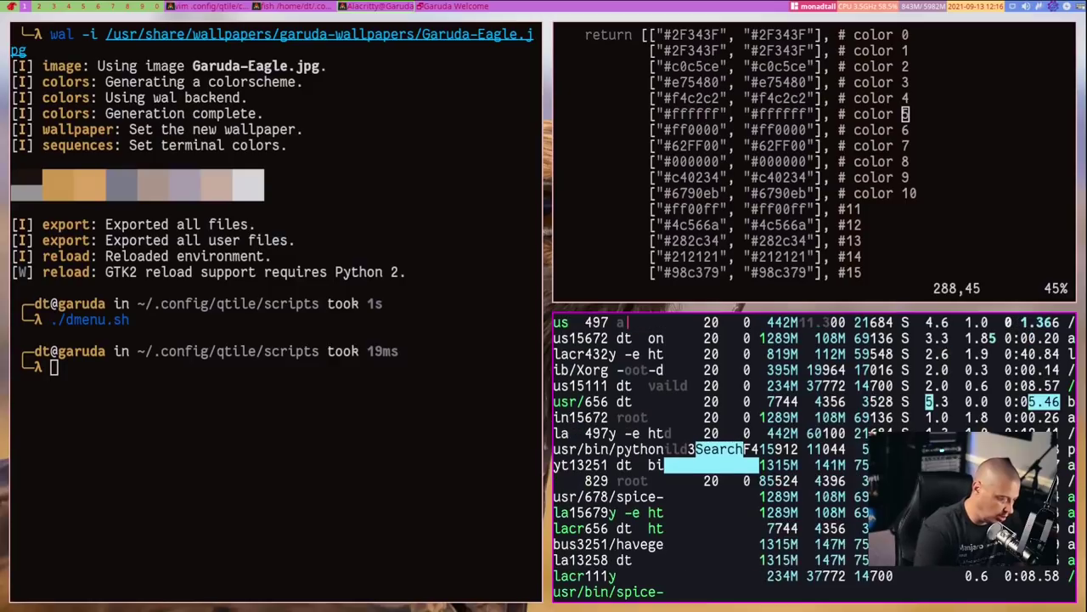
key("q")
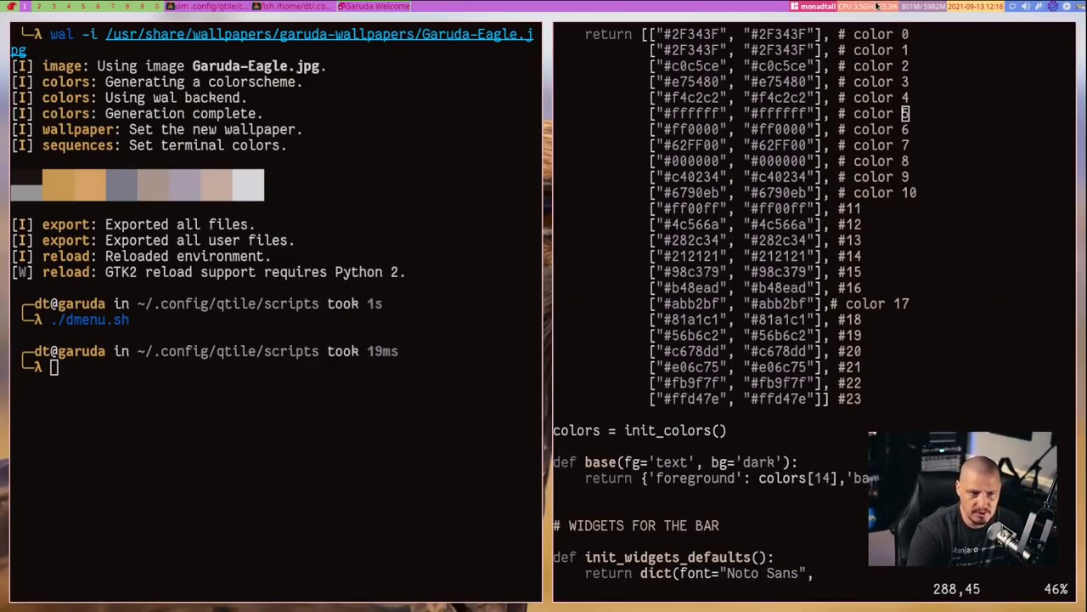
left_click(879, 7)
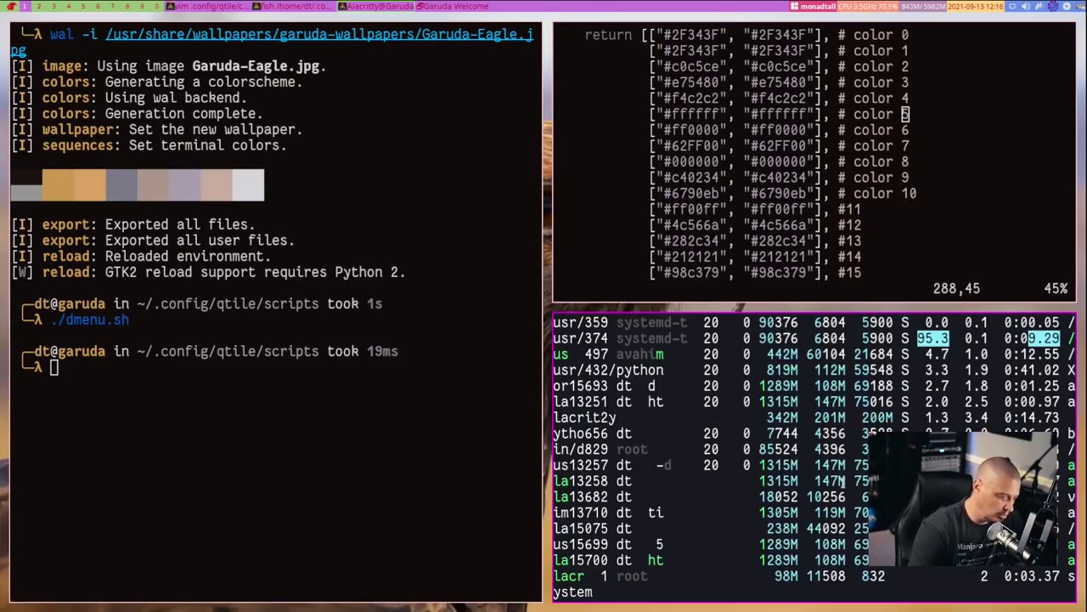
key("q")
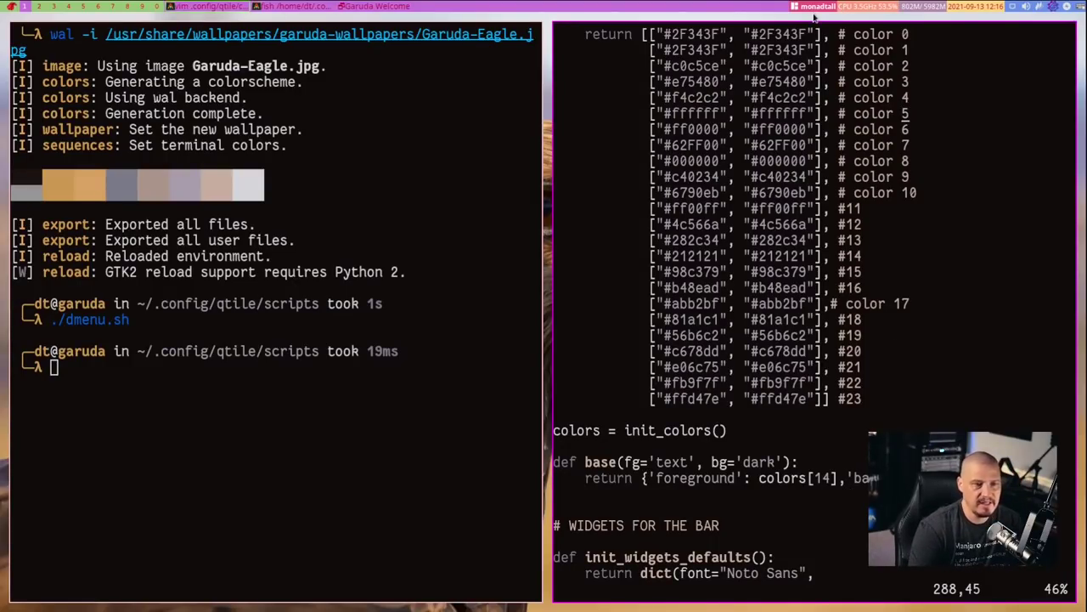
Cycle through the layouts to floating and open a new terminal window
left_click(816, 10)
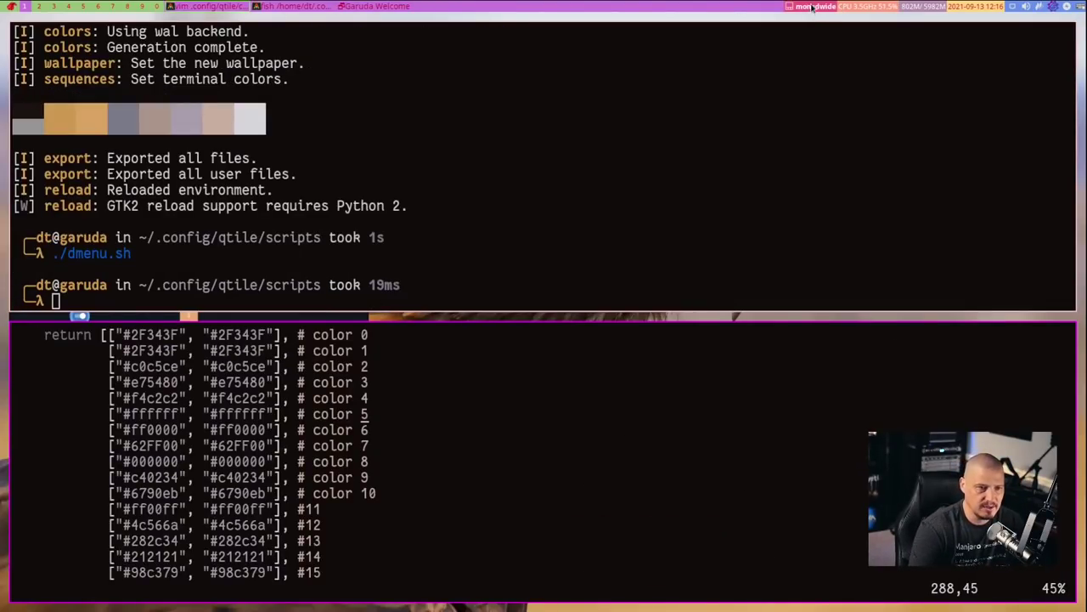
left_click(818, 11)
left_click(820, 10)
left_click(828, 9)
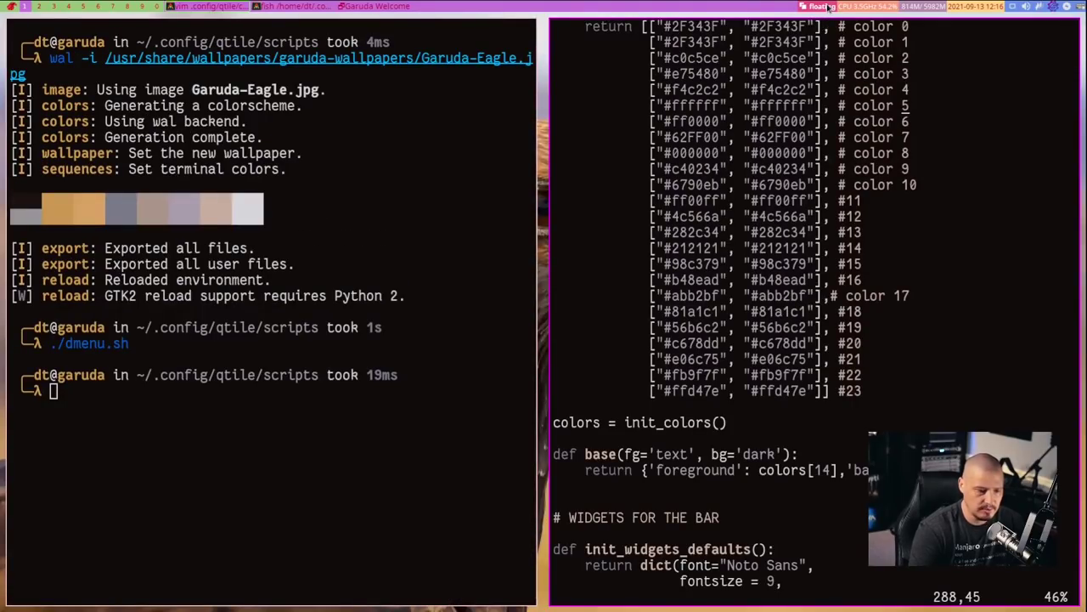
key("super+Return")
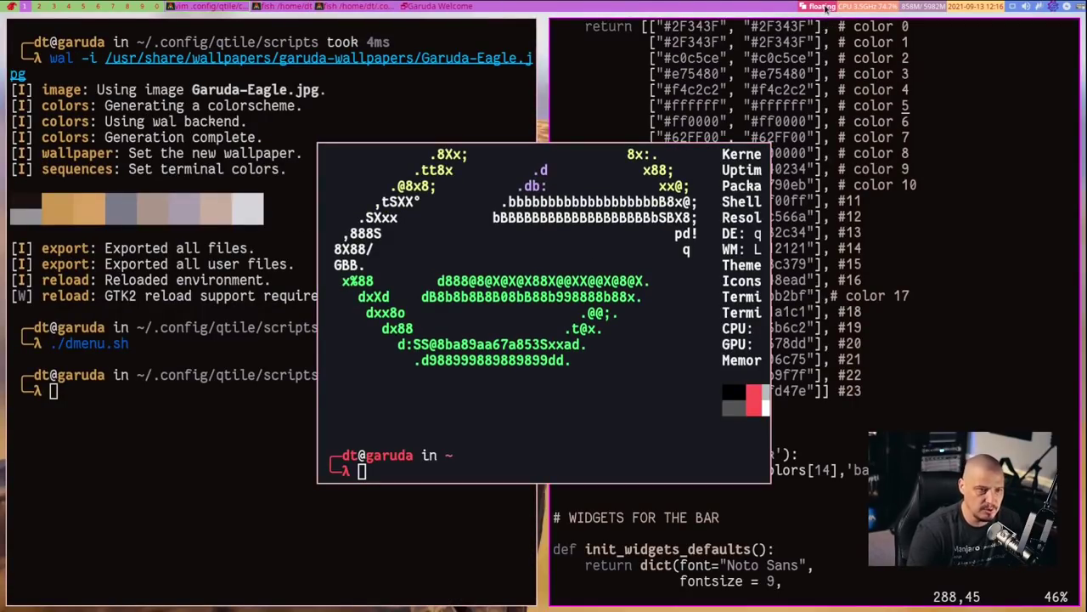
Step through the ratiotile, max, columns, stack, treetab, verticaltile and zoomy layouts
left_click(826, 7)
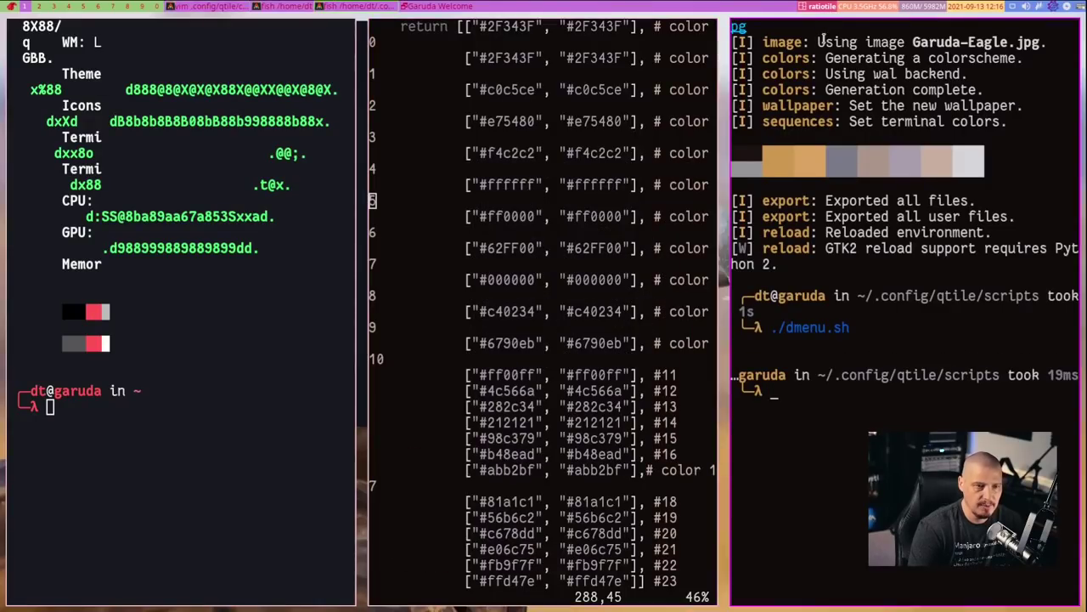
left_click(824, 10)
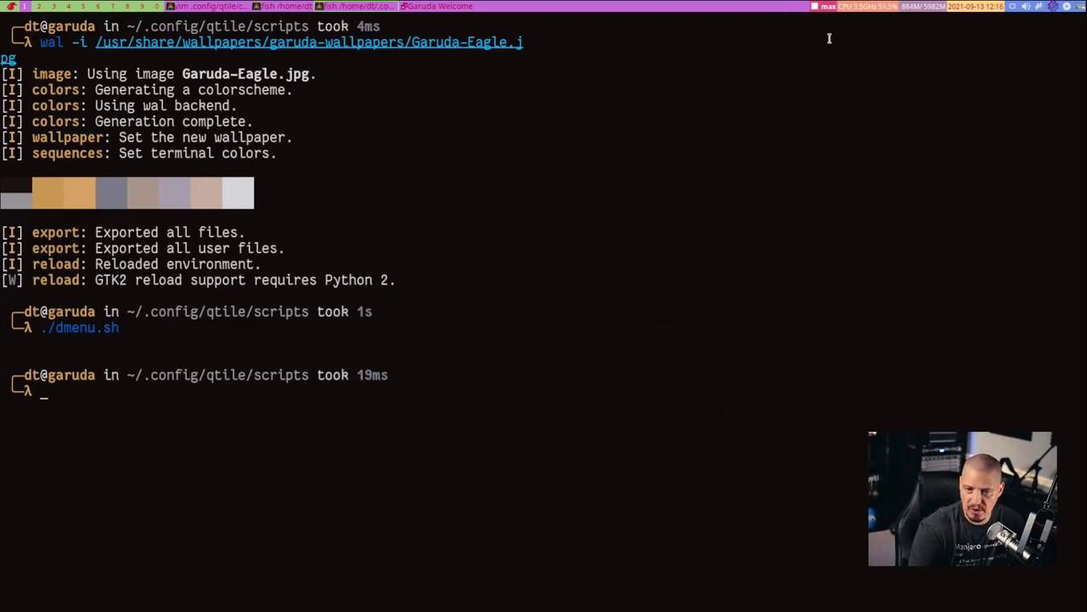
left_click(824, 7)
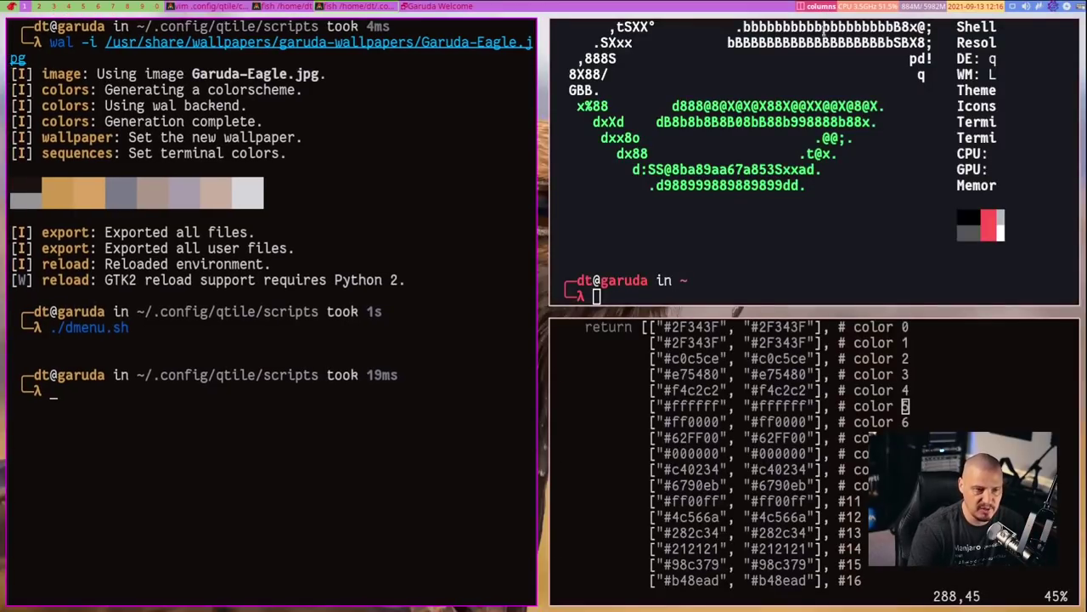
left_click(817, 8)
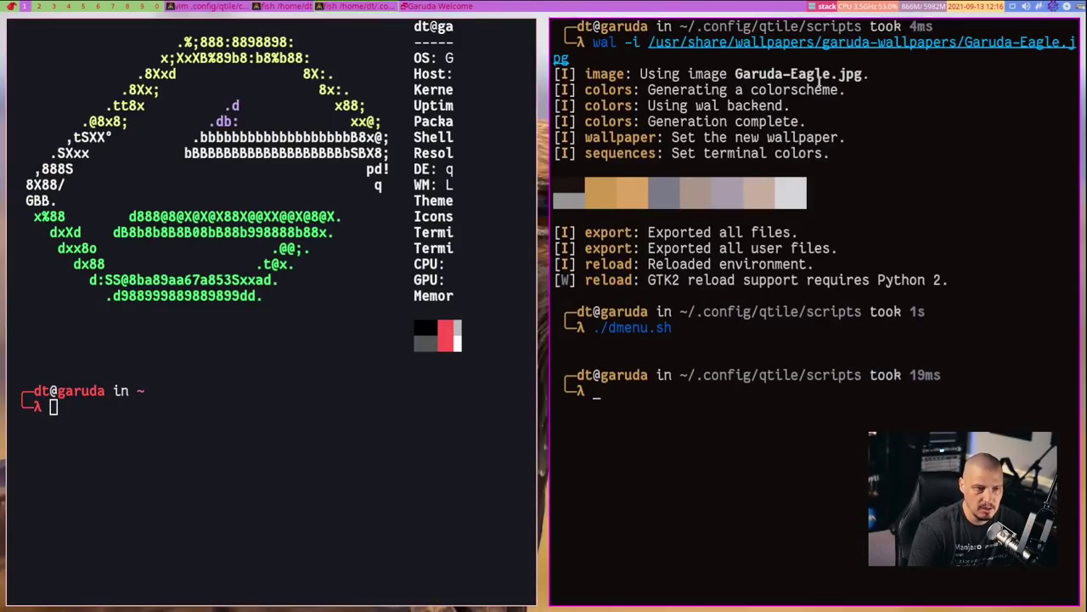
left_click(826, 6)
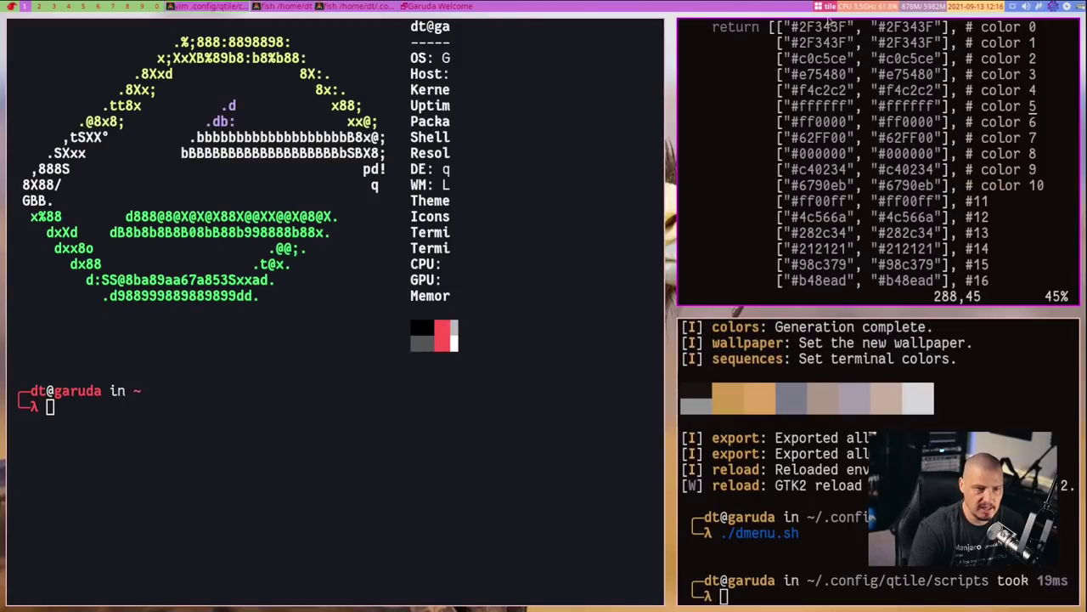
left_click(828, 6)
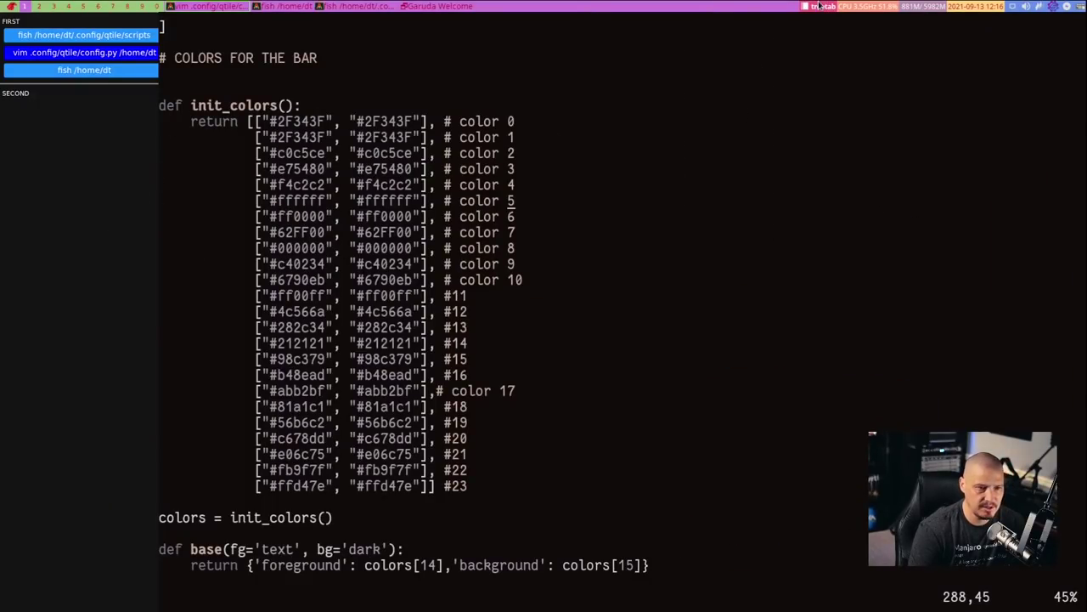
left_click(821, 7)
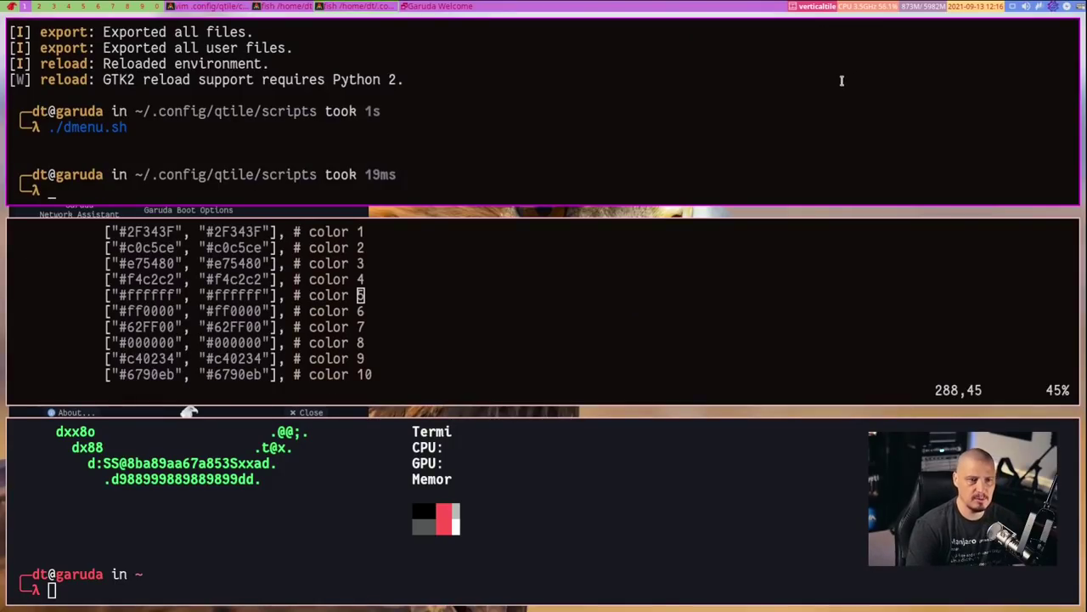
left_click(821, 8)
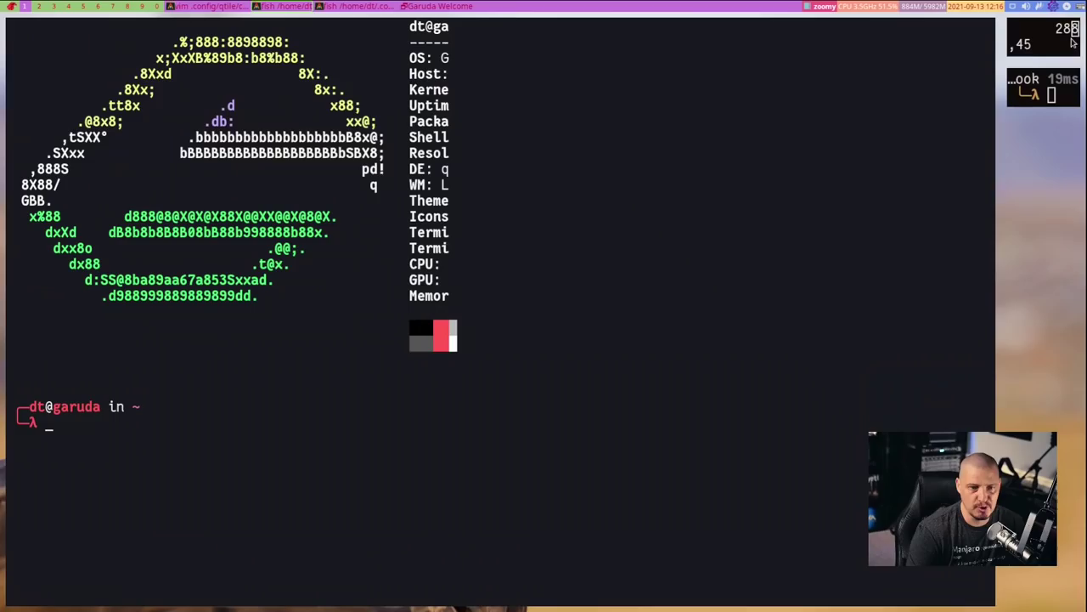
Swap which terminal fills the main area, then settle on the monadtall layout
left_click(1036, 41)
left_click(1043, 34)
left_click(1043, 85)
left_click(1043, 85)
left_click(1031, 81)
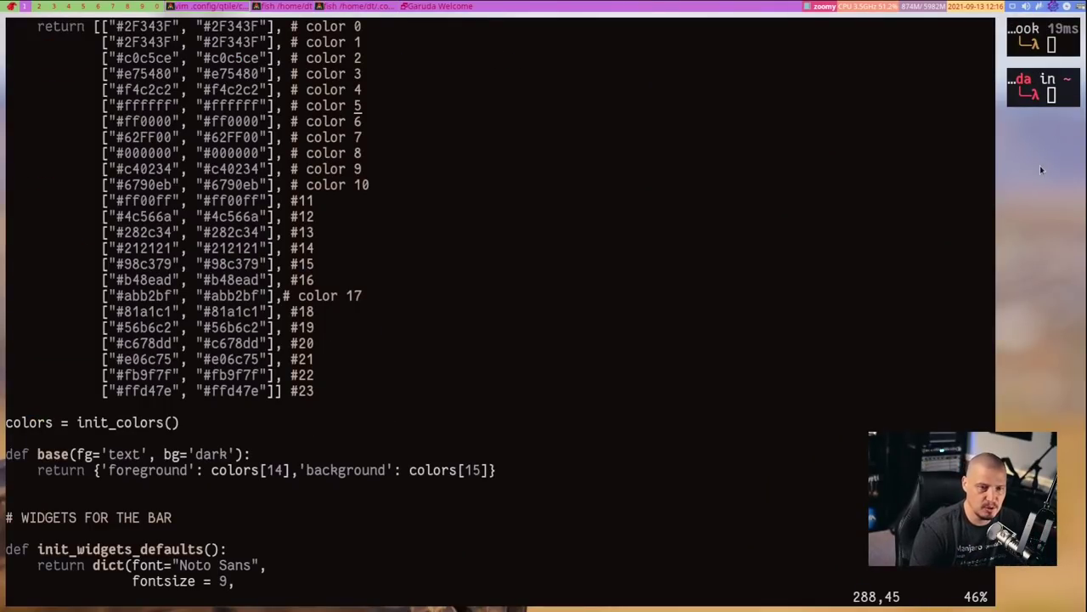
left_click(1036, 91)
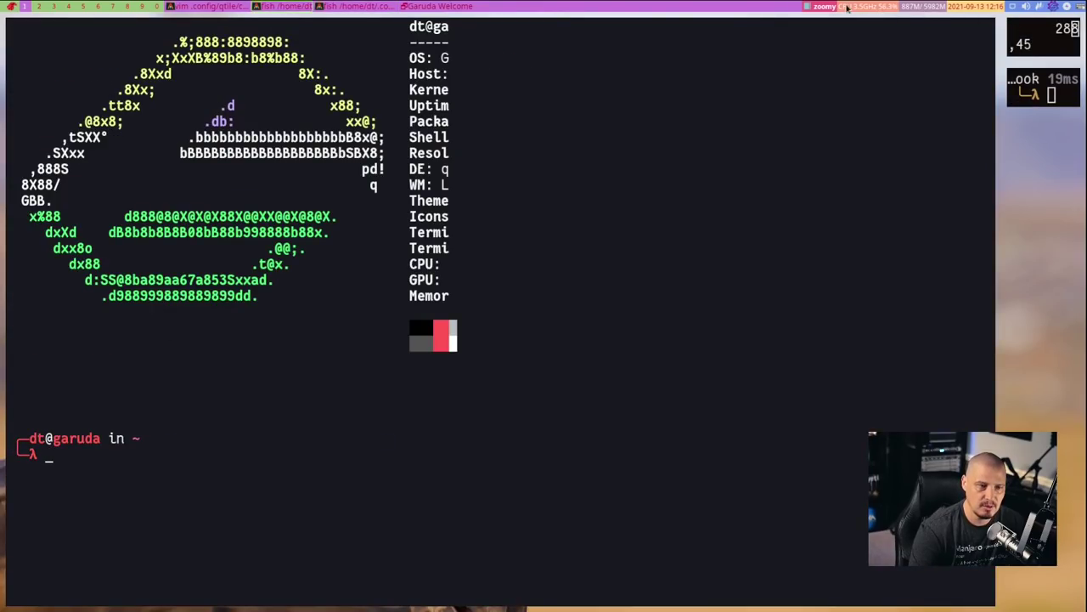
left_click(826, 8)
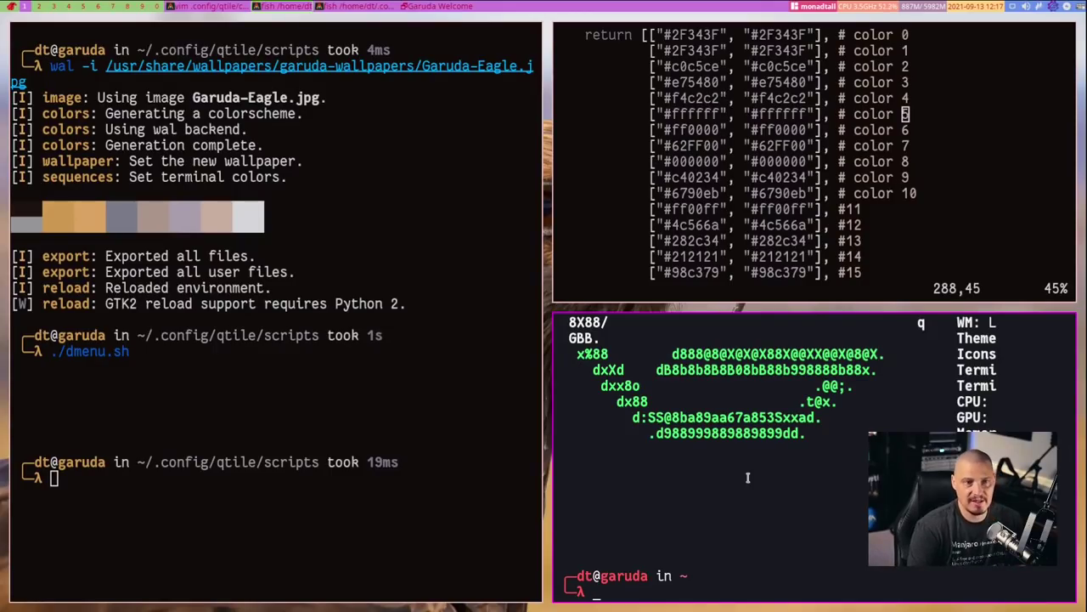
Install nitrogen via sudo pacman -S nitrogen, then switch to workspace 2
type("s")
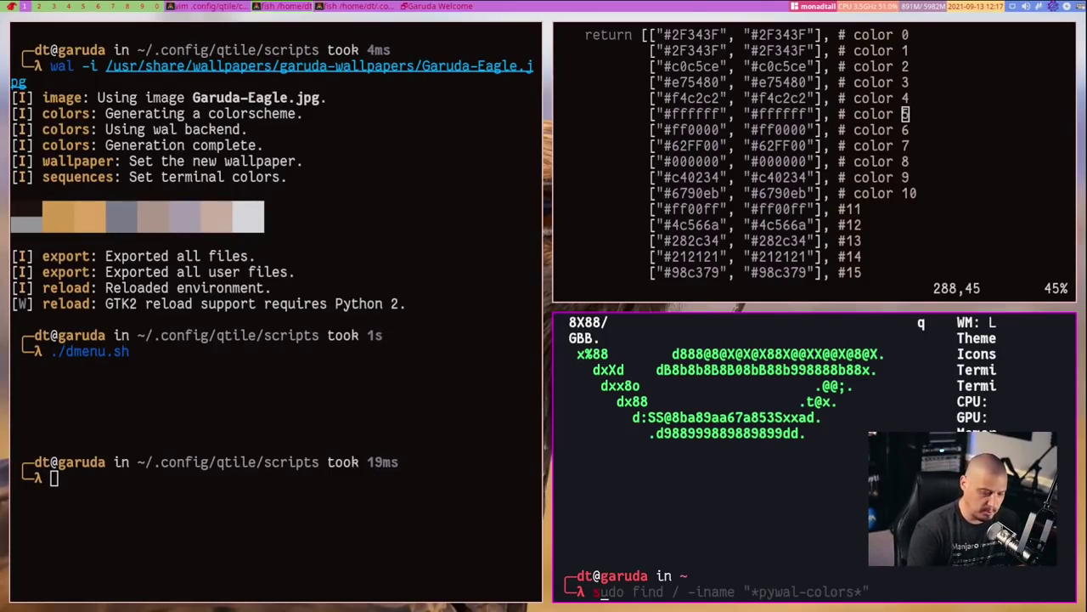
type("udo pacman -")
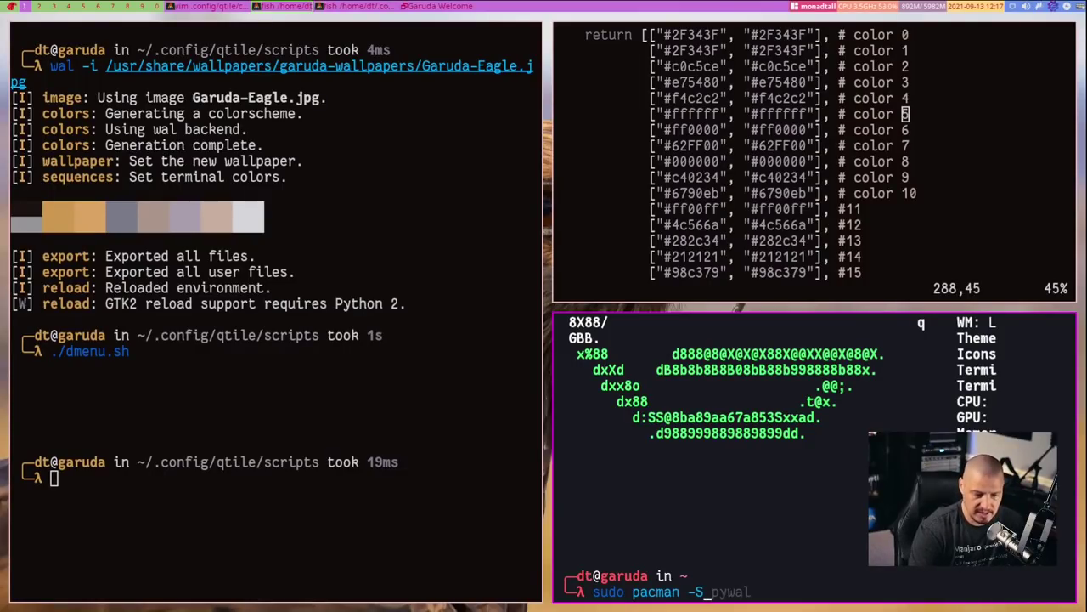
type("S nitrogen")
key("Return")
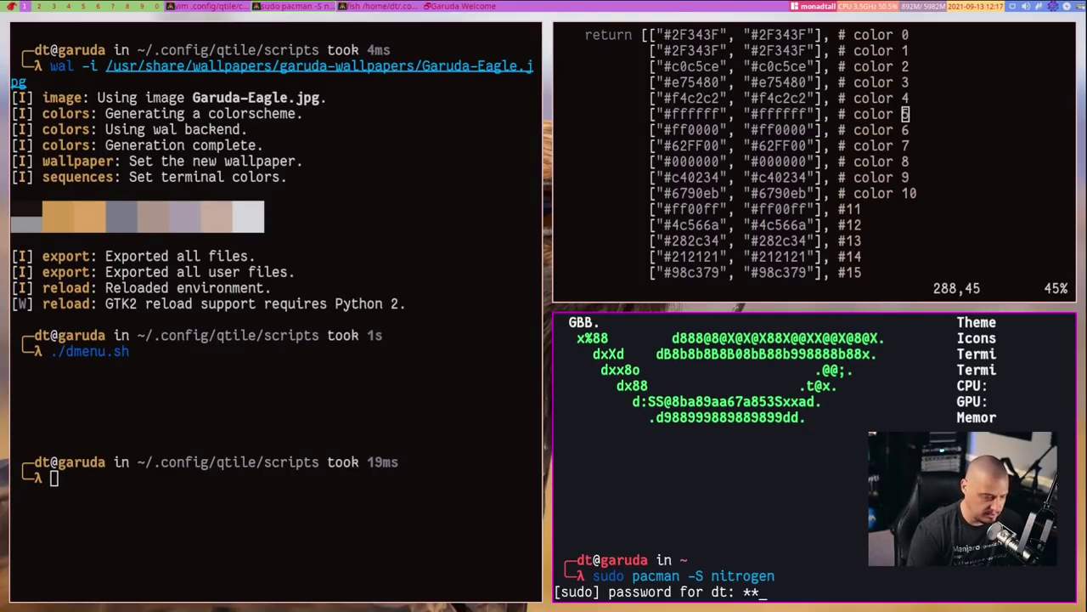
key("Return")
key("Return")
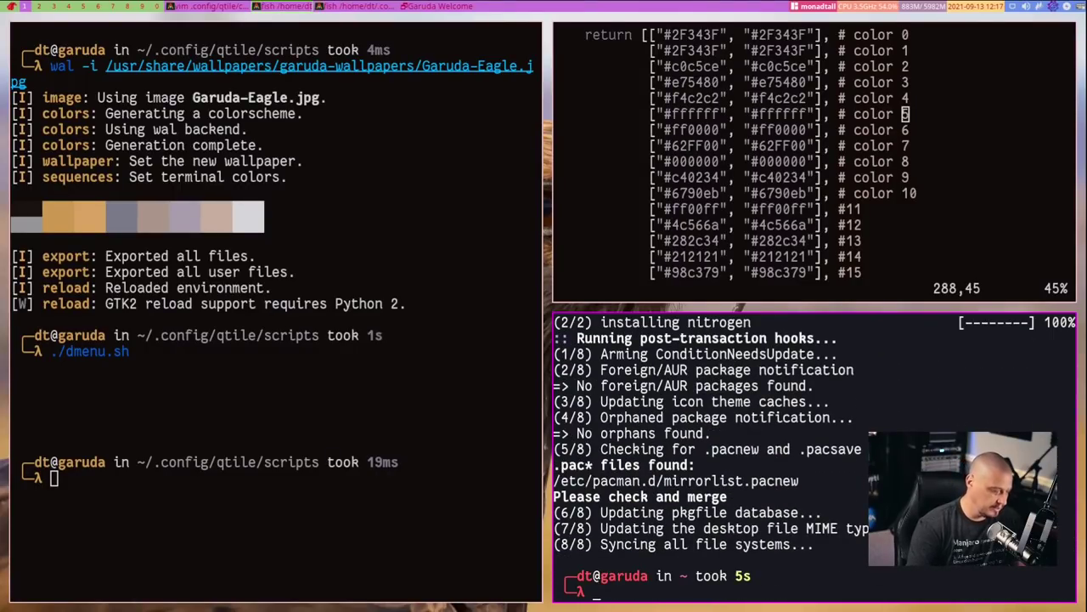
key("super+2")
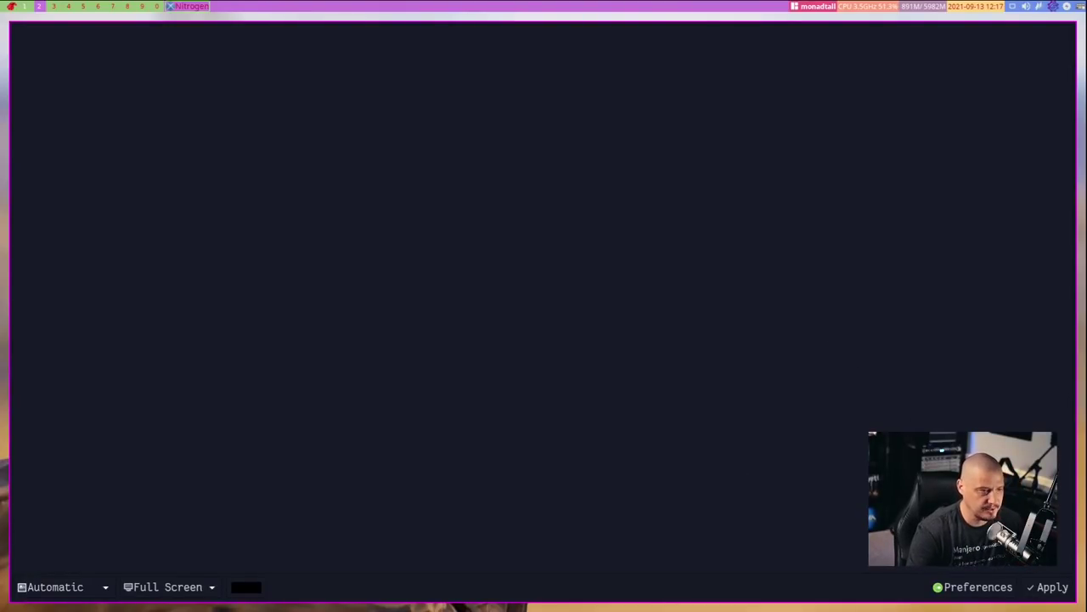
Add /usr/share/wallpapers/garuda-wallpapers as a Nitrogen wallpaper directory and save the preferences
left_click(975, 589)
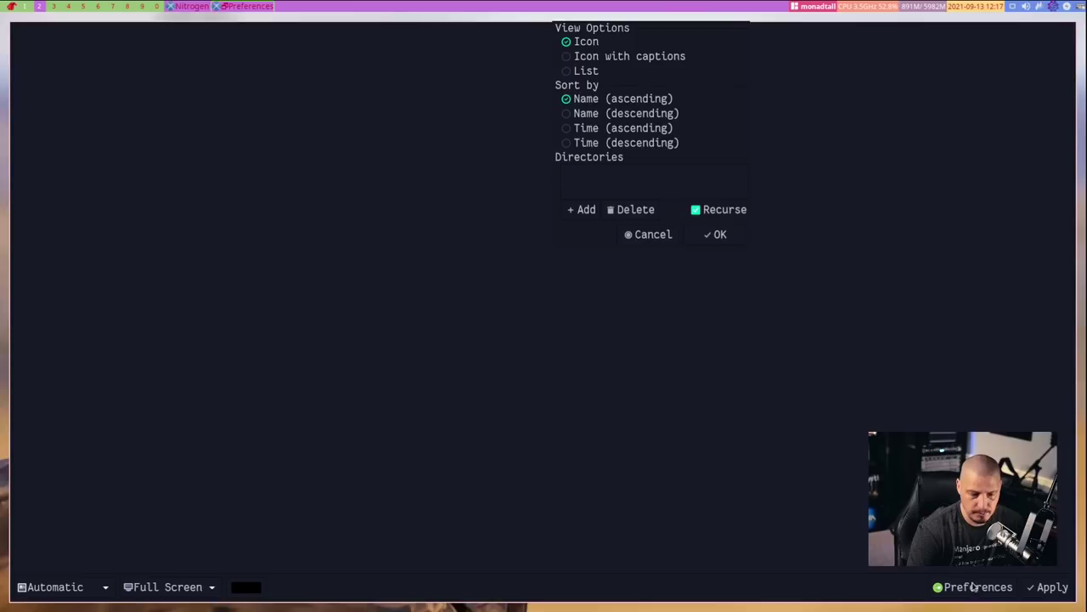
left_click(590, 211)
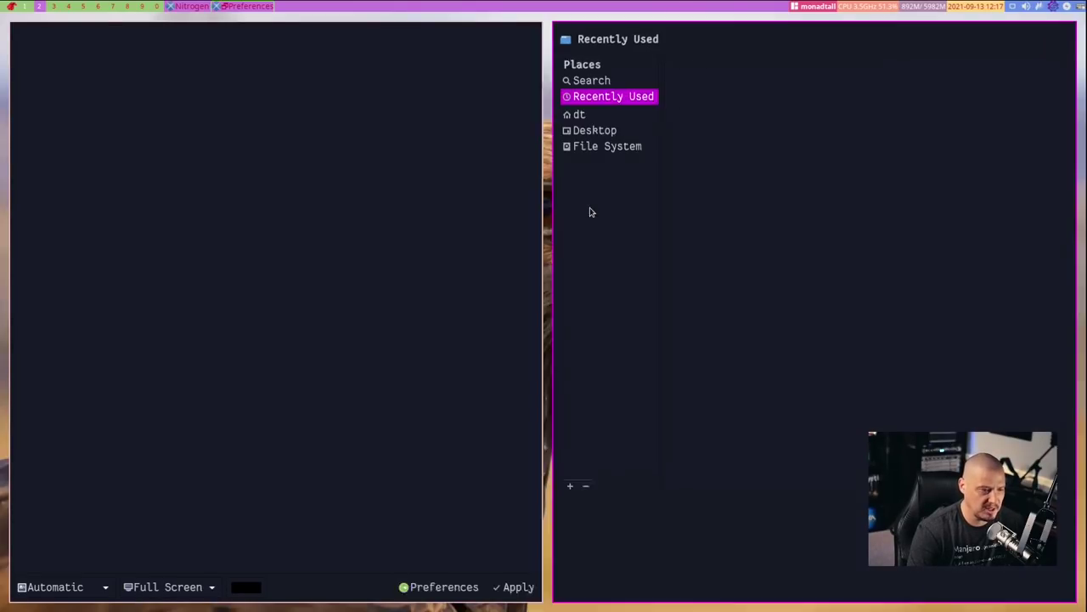
left_click(591, 151)
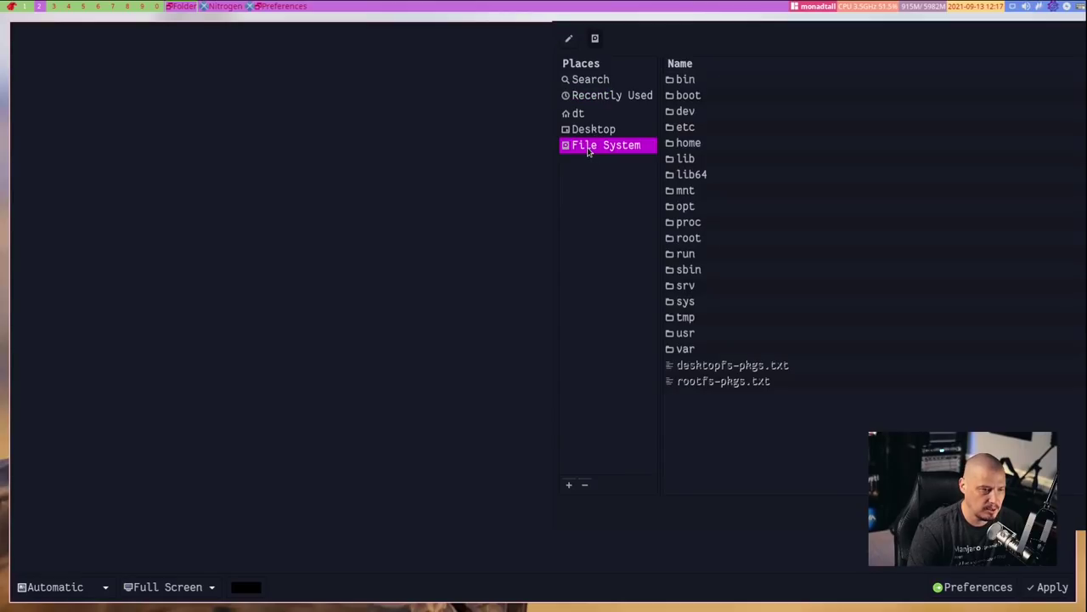
double_click(696, 336)
double_click(705, 193)
scroll(774, 274, "down", 20)
scroll(773, 275, "down", 20)
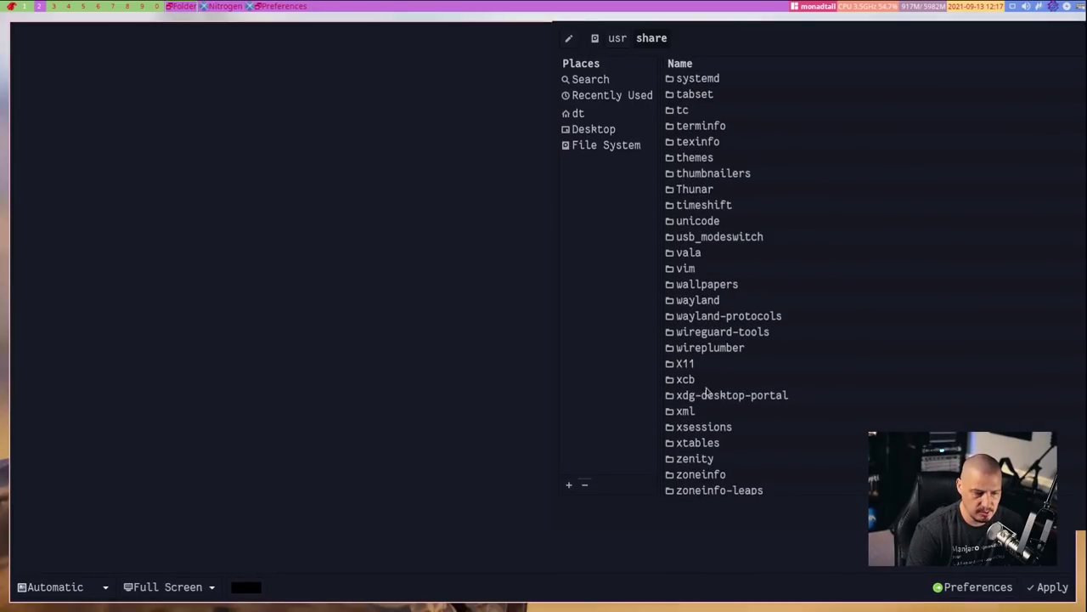
double_click(691, 285)
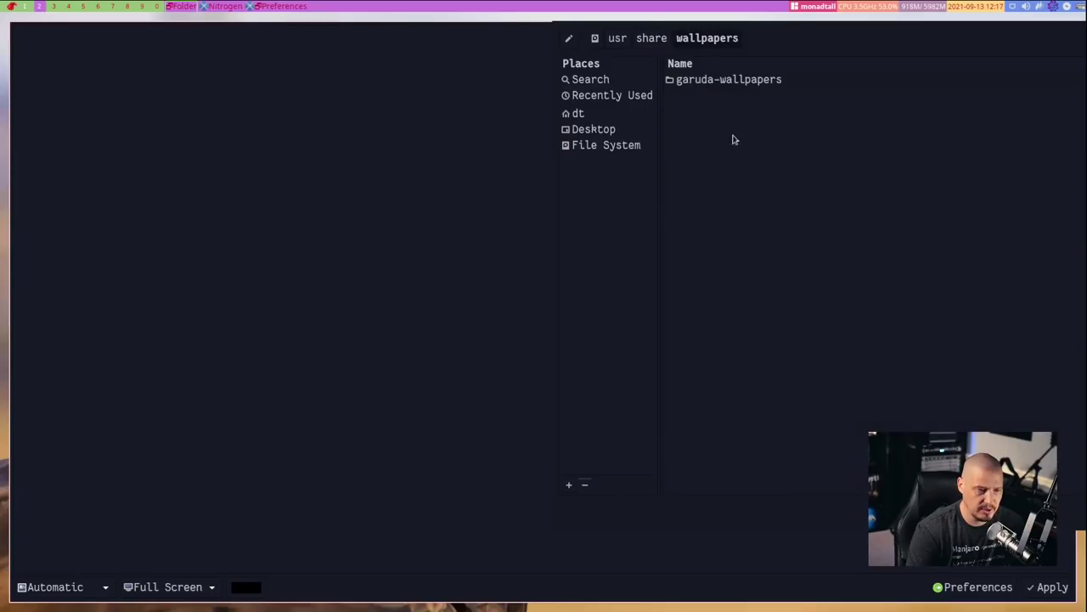
double_click(736, 82)
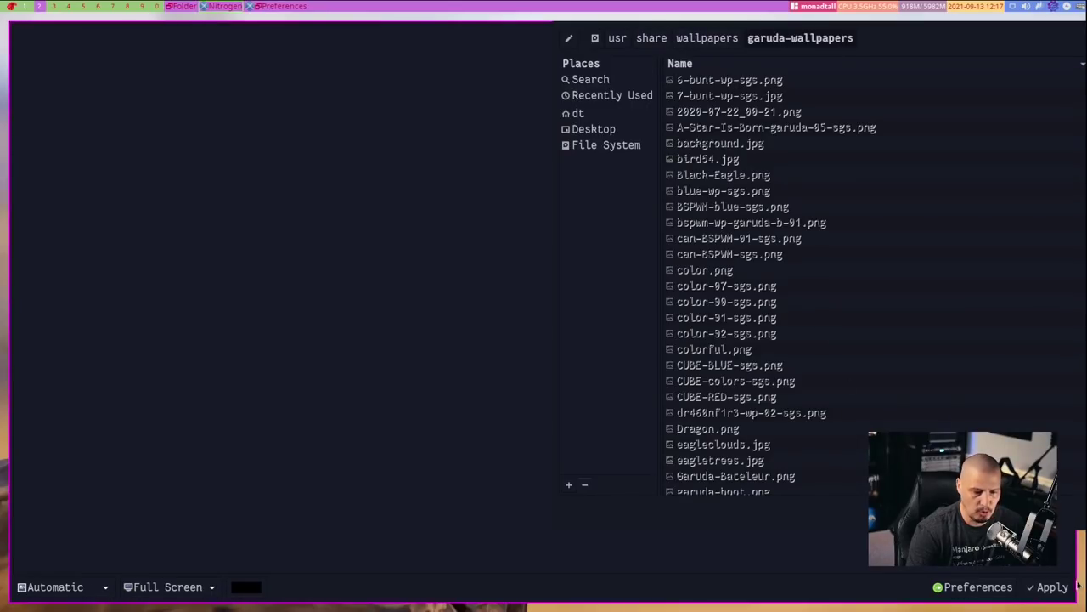
left_click(1051, 588)
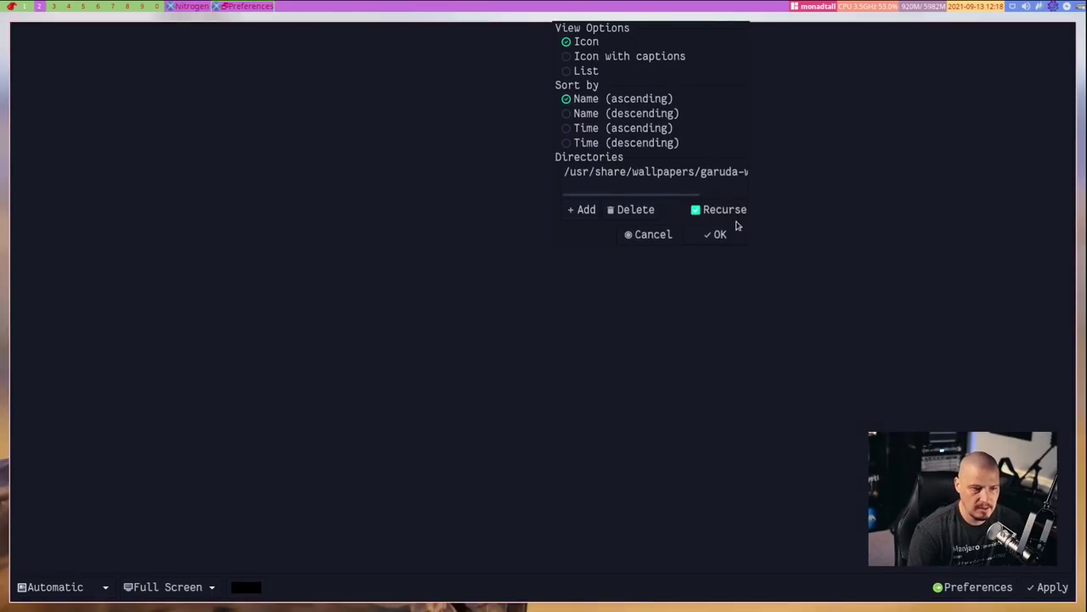
left_click(719, 235)
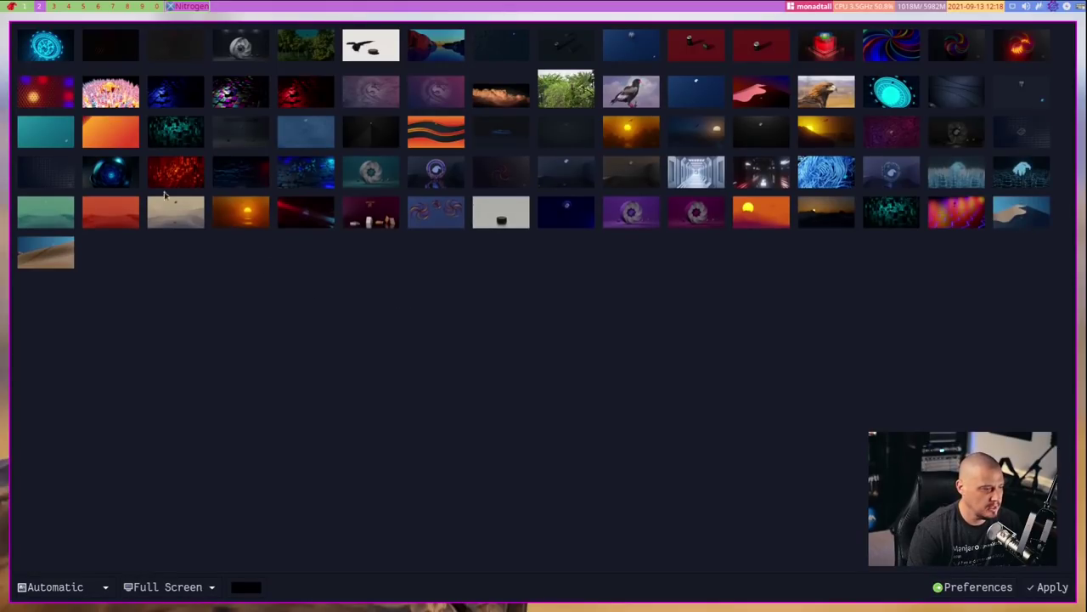
Apply the glowing blue sphere wallpaper and view it on workspace 3
left_click(65, 54)
left_click(1050, 587)
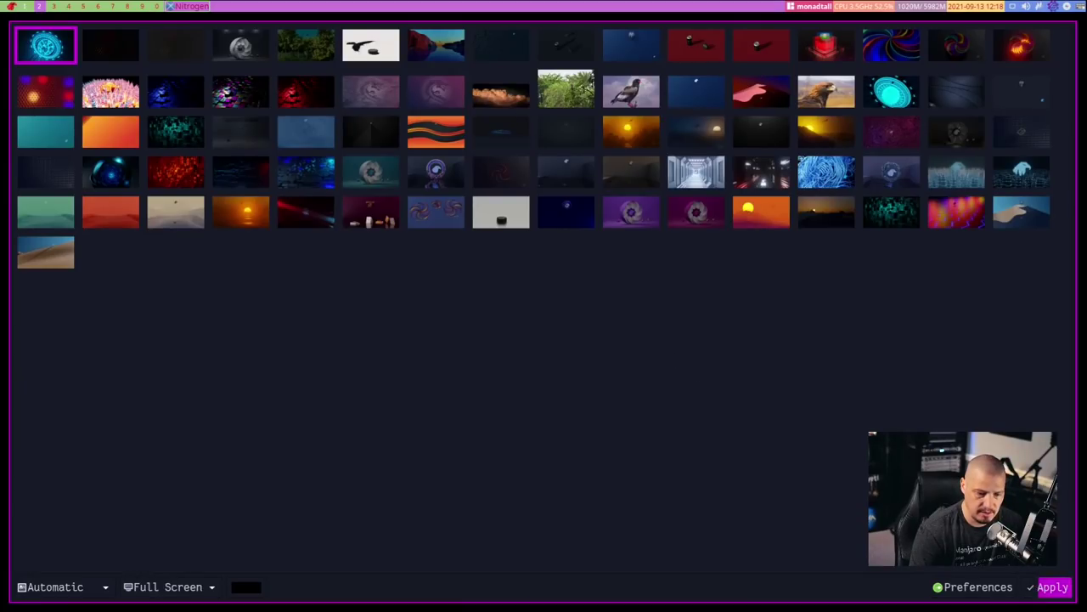
key("super+3")
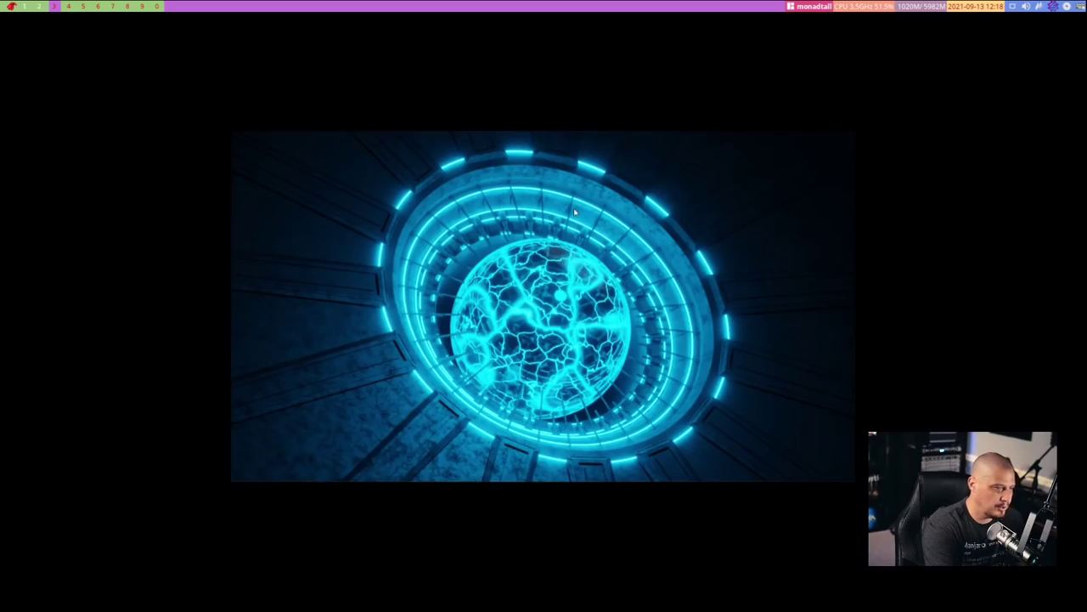
key("super+2")
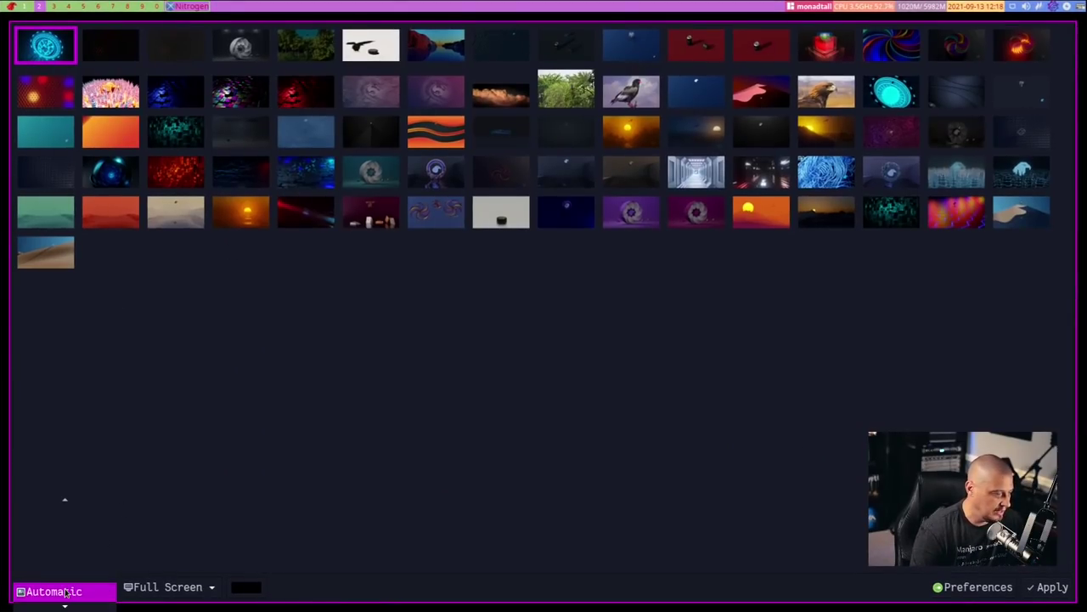
Switch the wallpaper mode to Scaled, reapply it, and select the grey sphere thumbnail
left_click(64, 588)
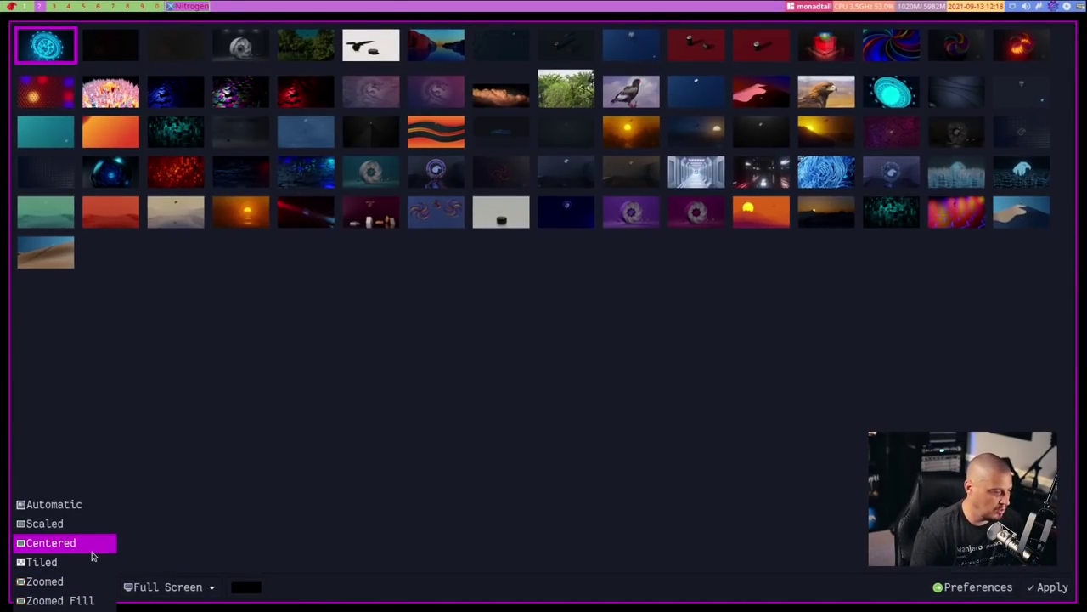
left_click(89, 528)
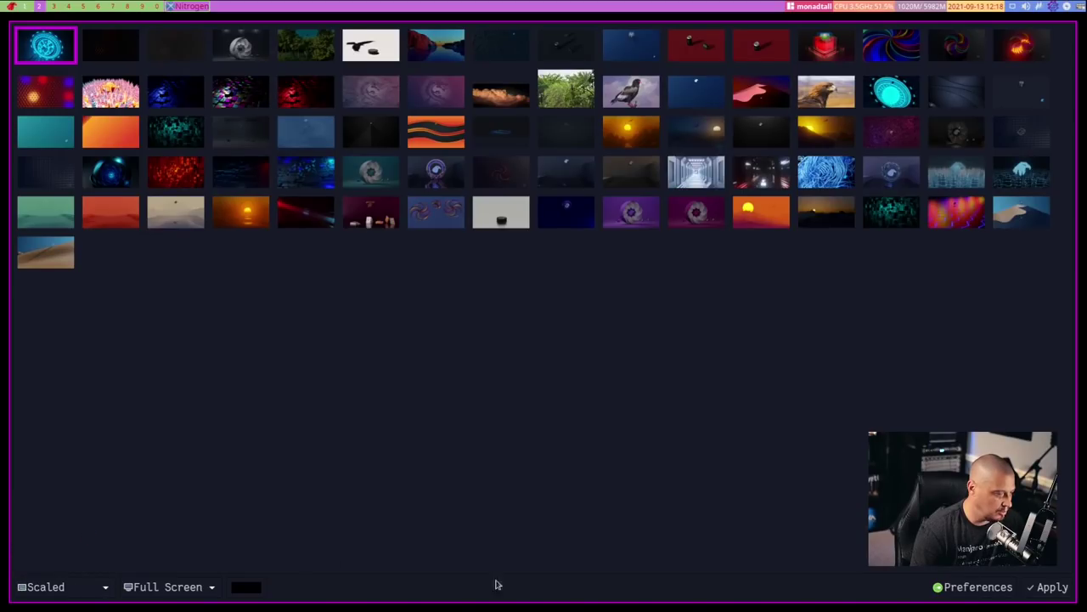
left_click(1072, 592)
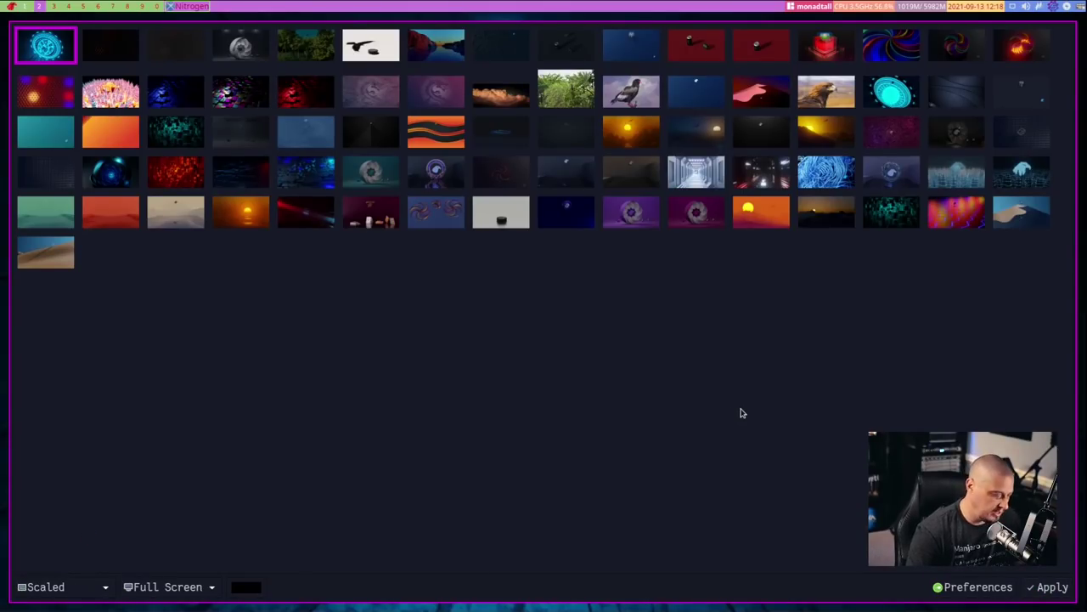
key("super+3")
key("super+2")
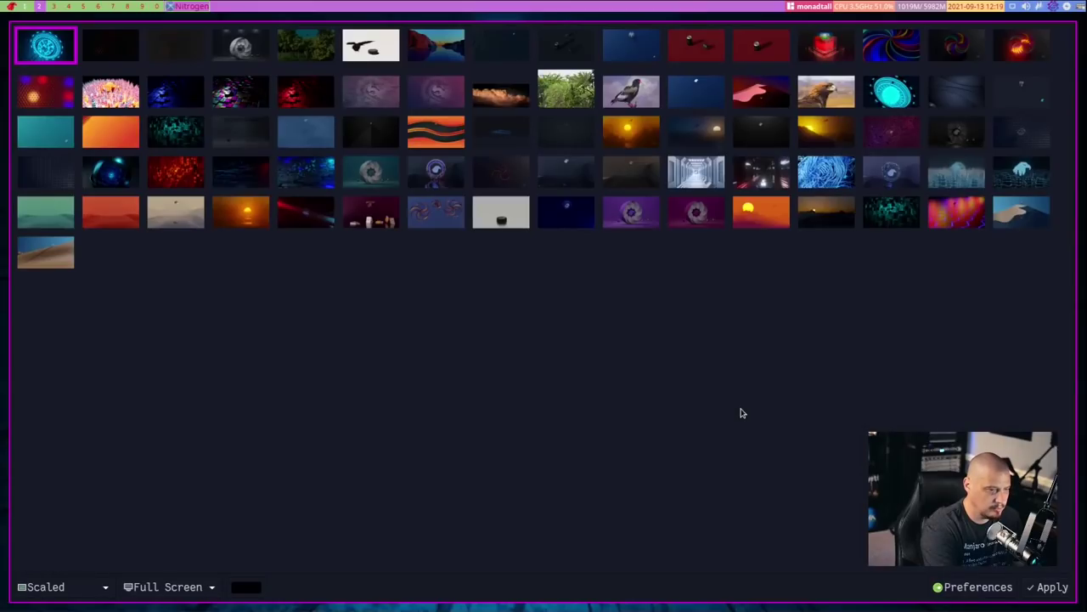
left_click(263, 48)
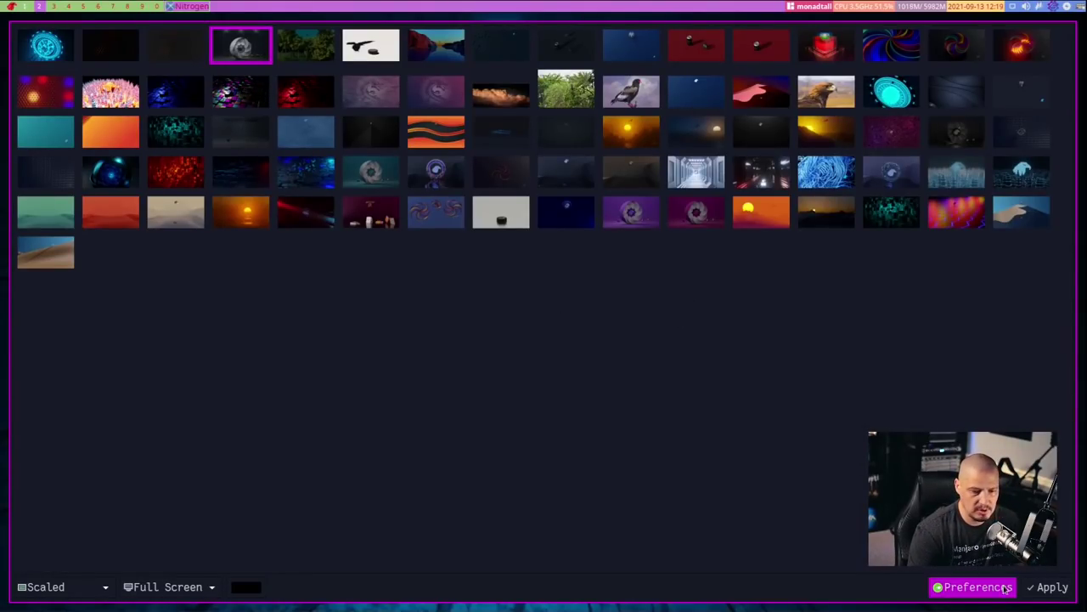
Apply the grey sphere, then the colourful second-row image, as wallpaper and close Nitrogen
left_click(1041, 588)
key("super+3")
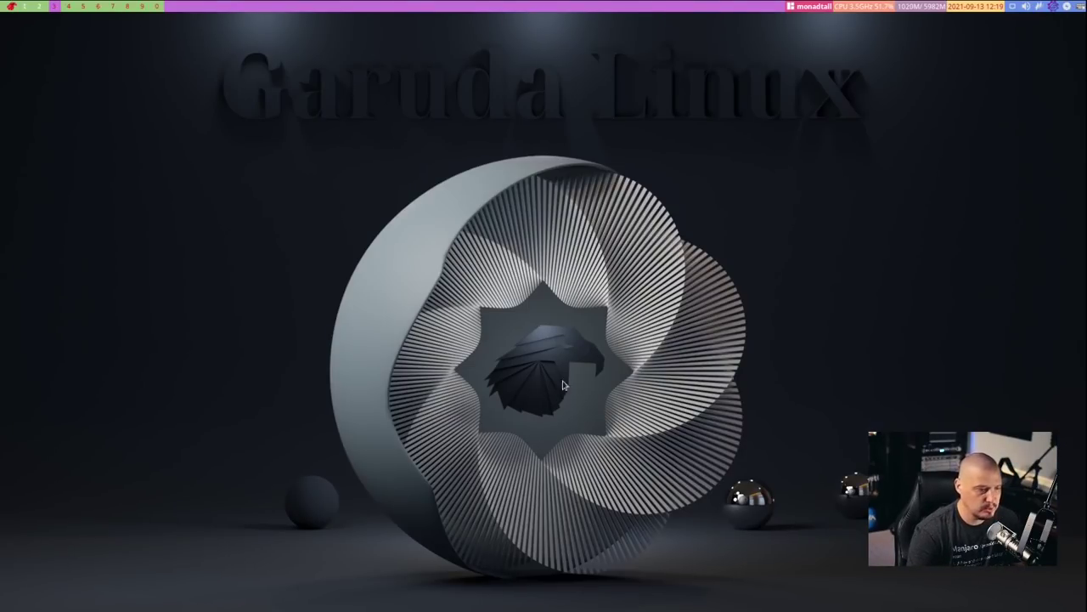
left_click(40, 7)
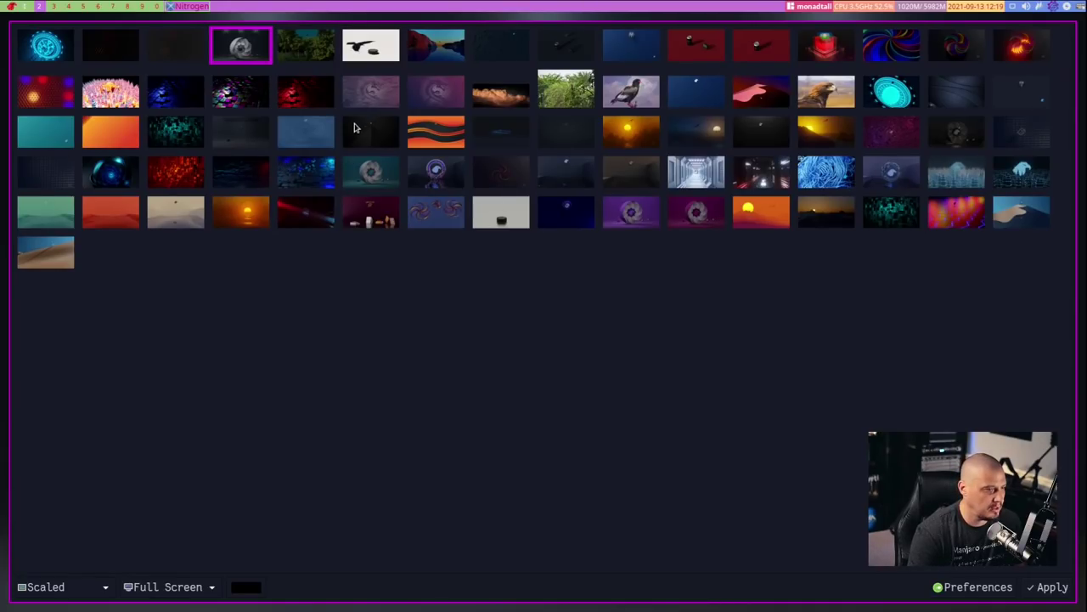
left_click(246, 90)
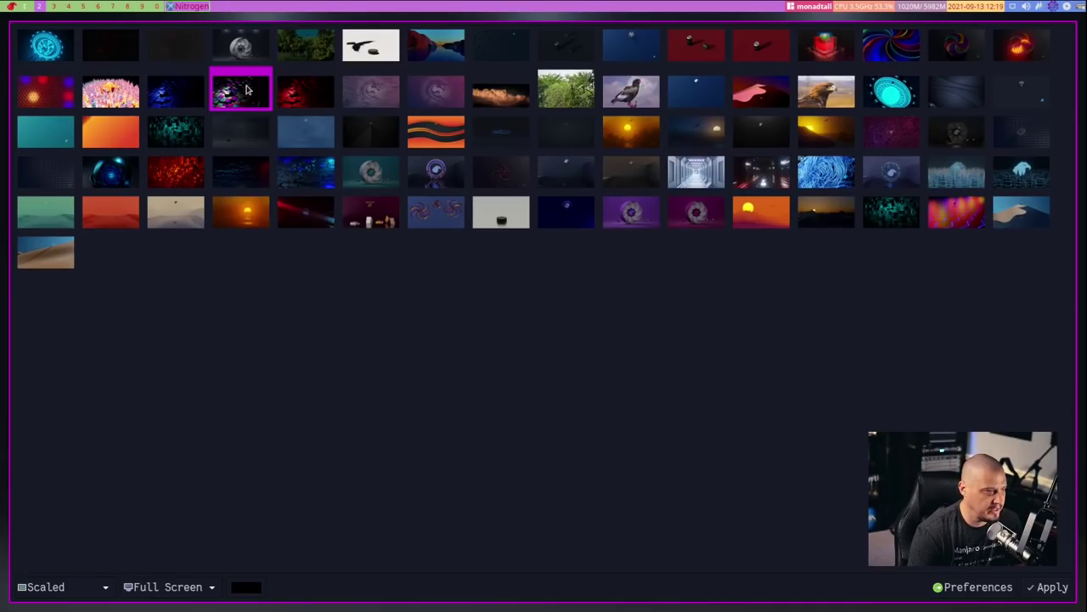
left_click(1056, 590)
key("super+shift+c")
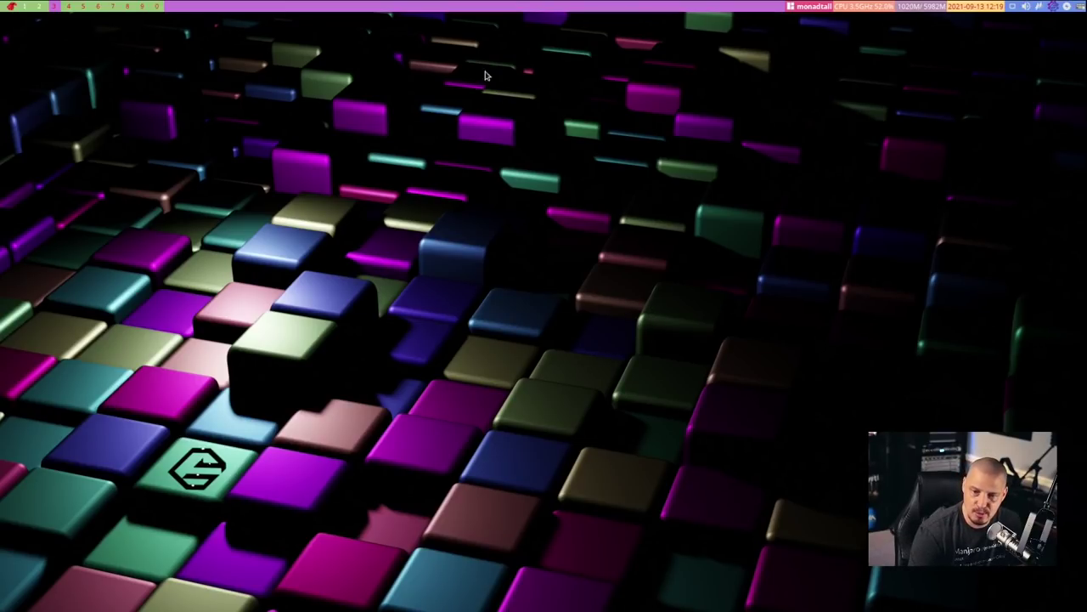
Reopen Nitrogen, apply the red-sunset lake picture, and close the picker
left_click(36, 6)
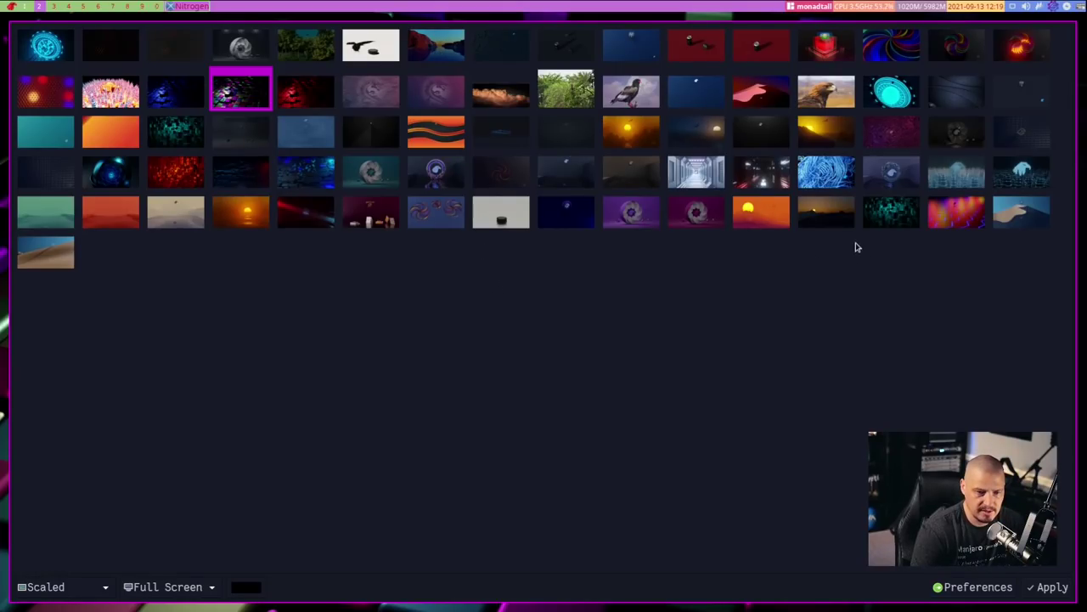
left_click(457, 54)
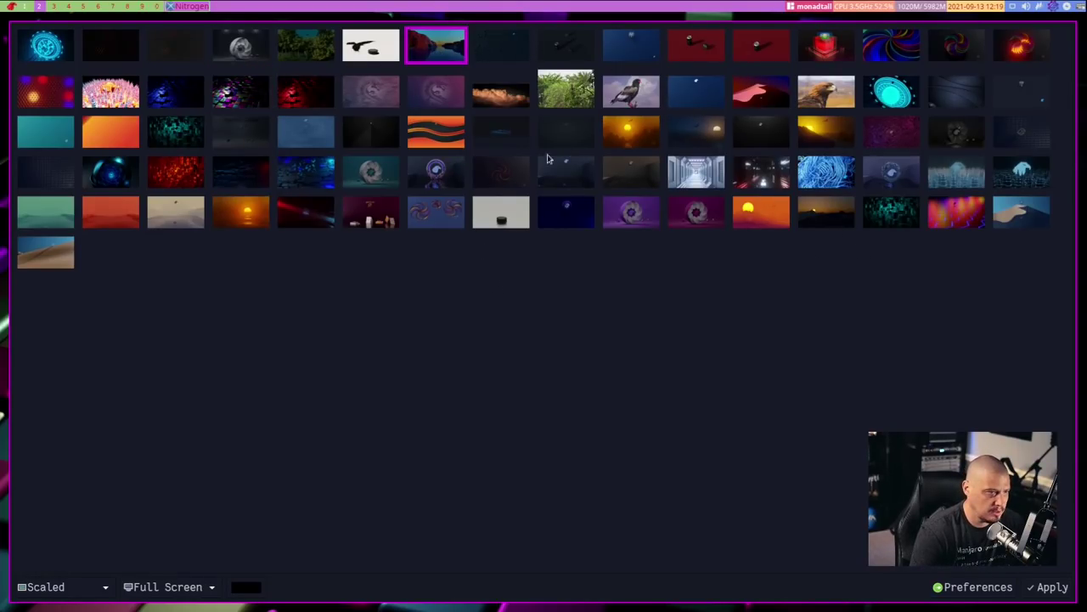
left_click(1050, 587)
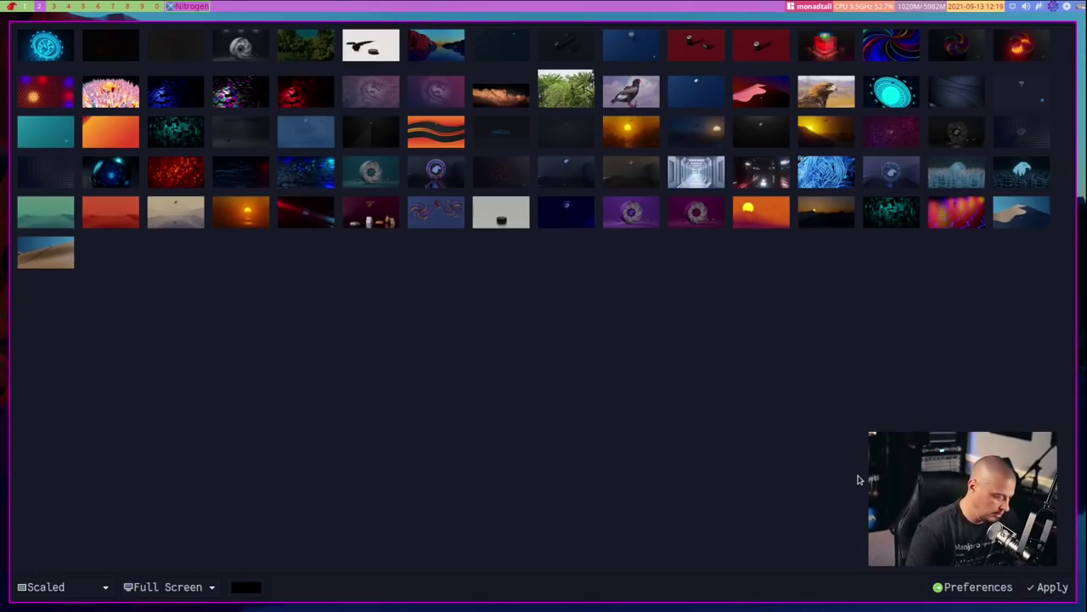
key("super+shift+c")
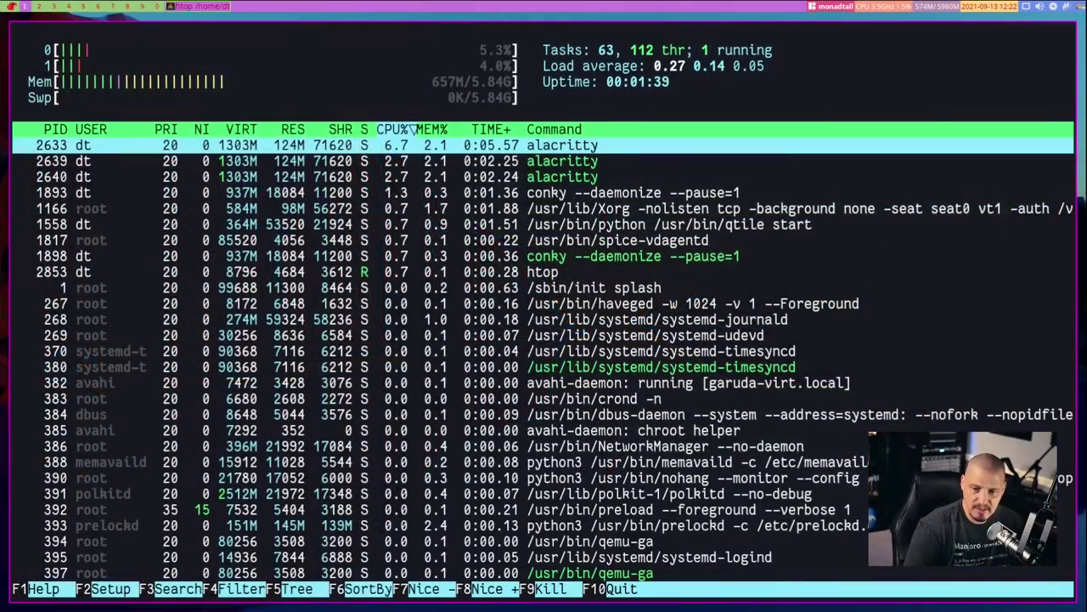
Quit htop and run pacman -Qq | less to page the installed packages
key("q")
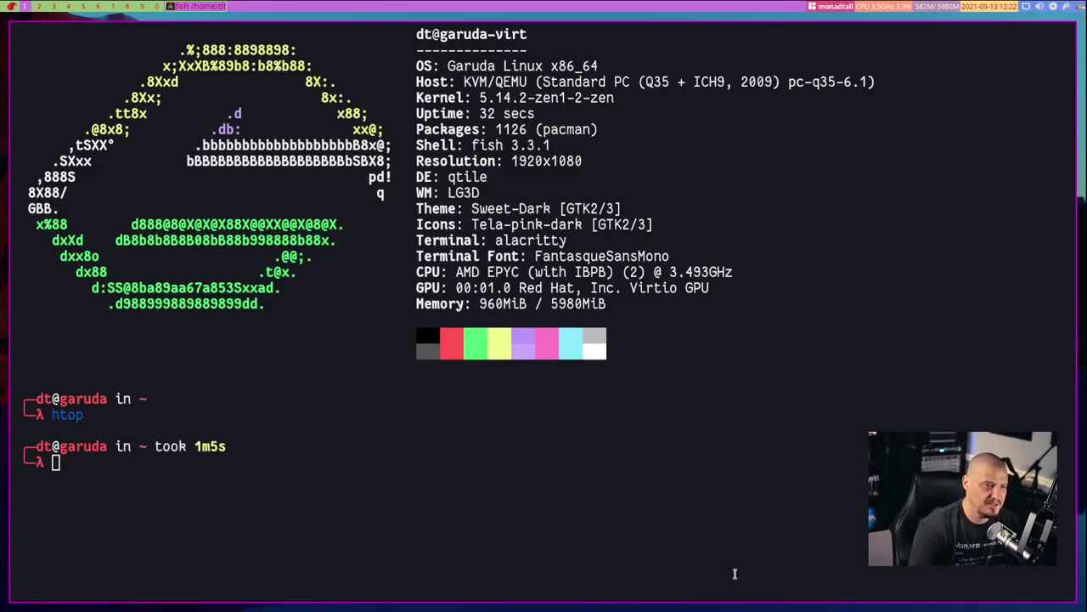
type("pacman -Qq | l")
key("BackSpace")
key("BackSpace")
key("BackSpace")
type("| less")
key("Return")
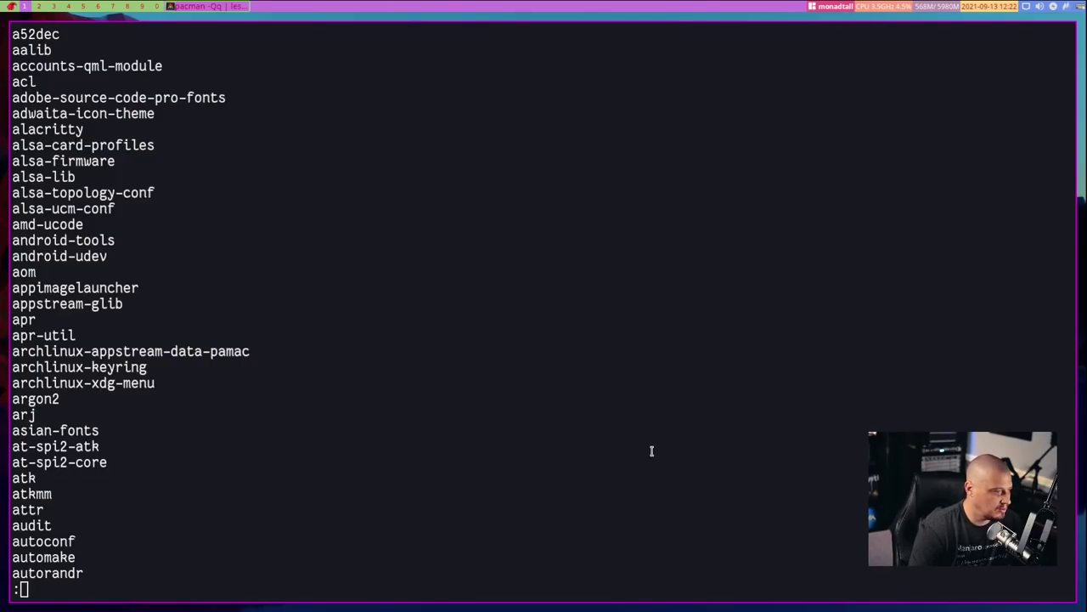
Scroll the package list, select 'exa', and spawn a second terminal
scroll(652, 450, "down", 14)
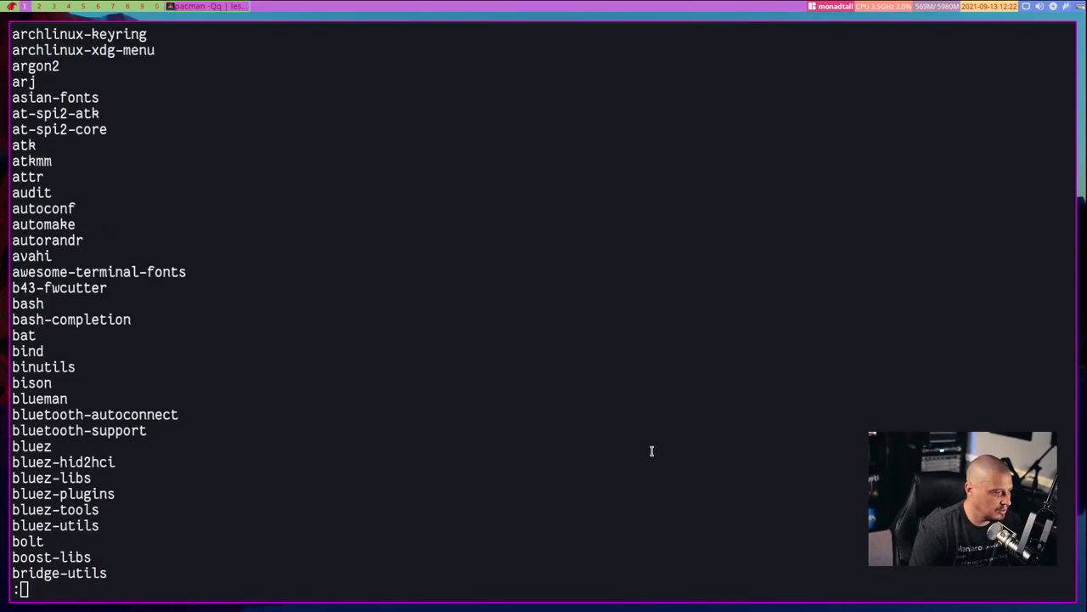
scroll(652, 450, "down", 9)
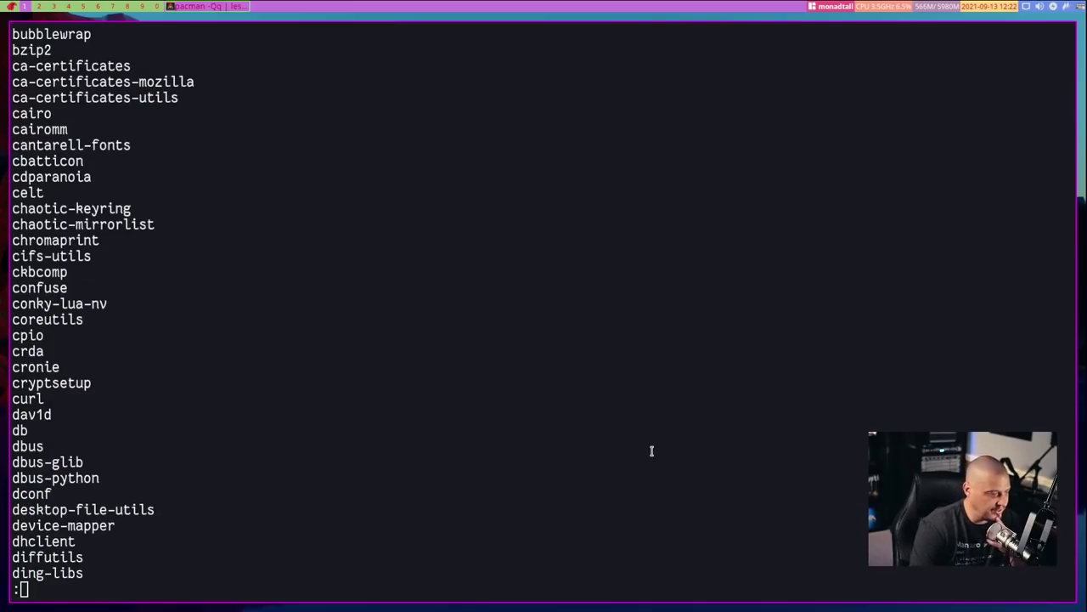
scroll(651, 450, "down", 8)
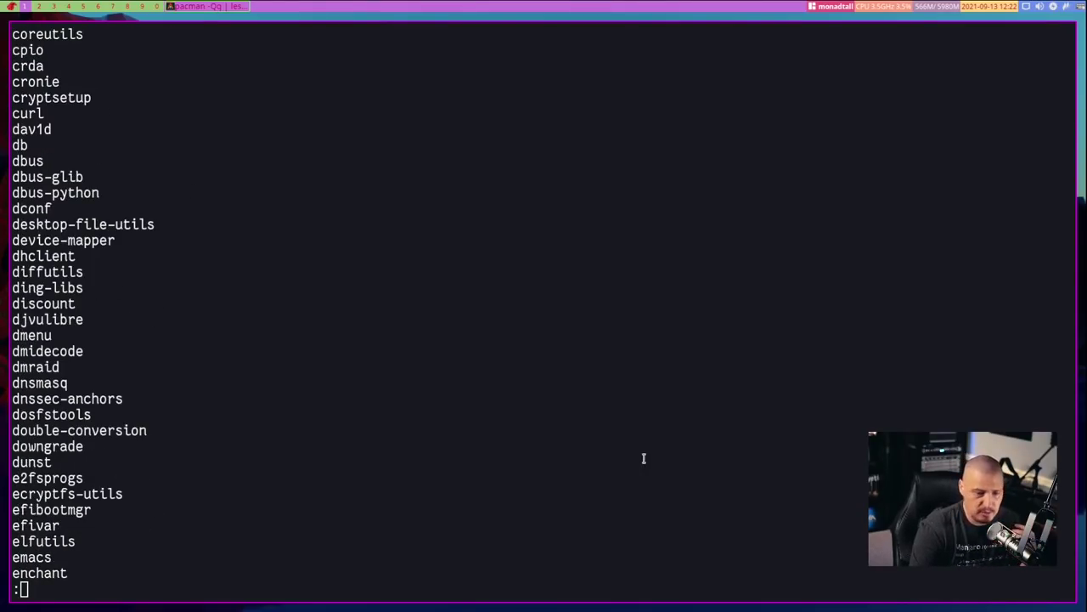
scroll(643, 459, "down", 2)
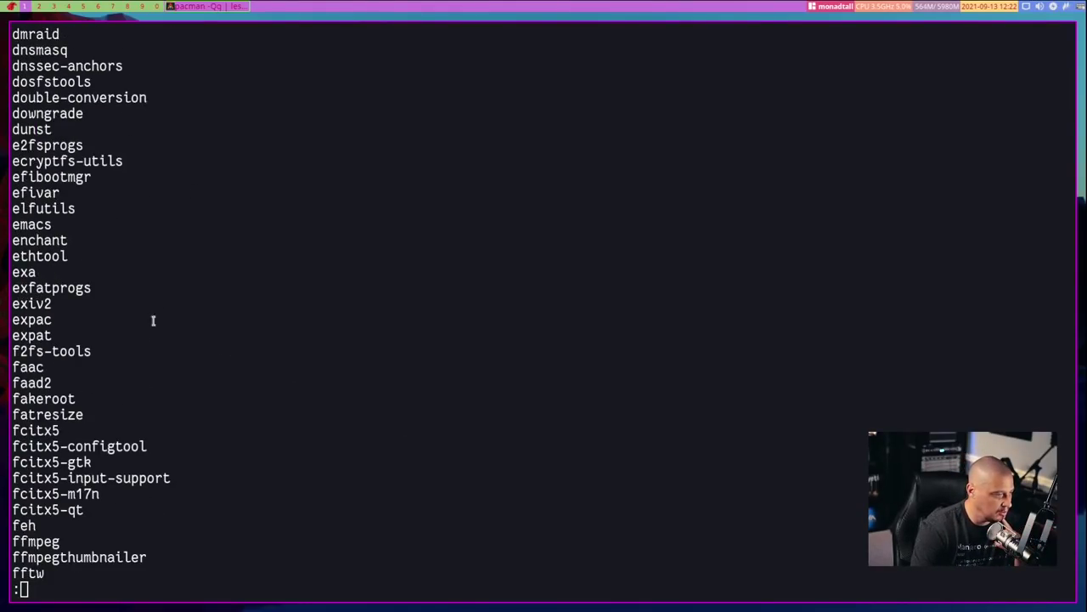
left_click_drag(34, 272, 13, 272)
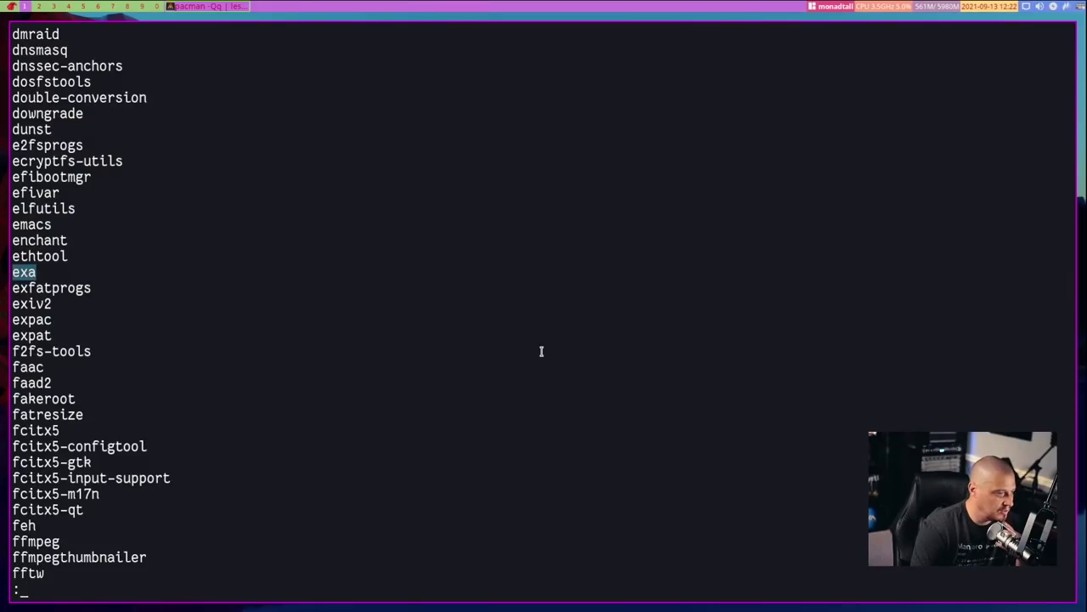
key("super+Return")
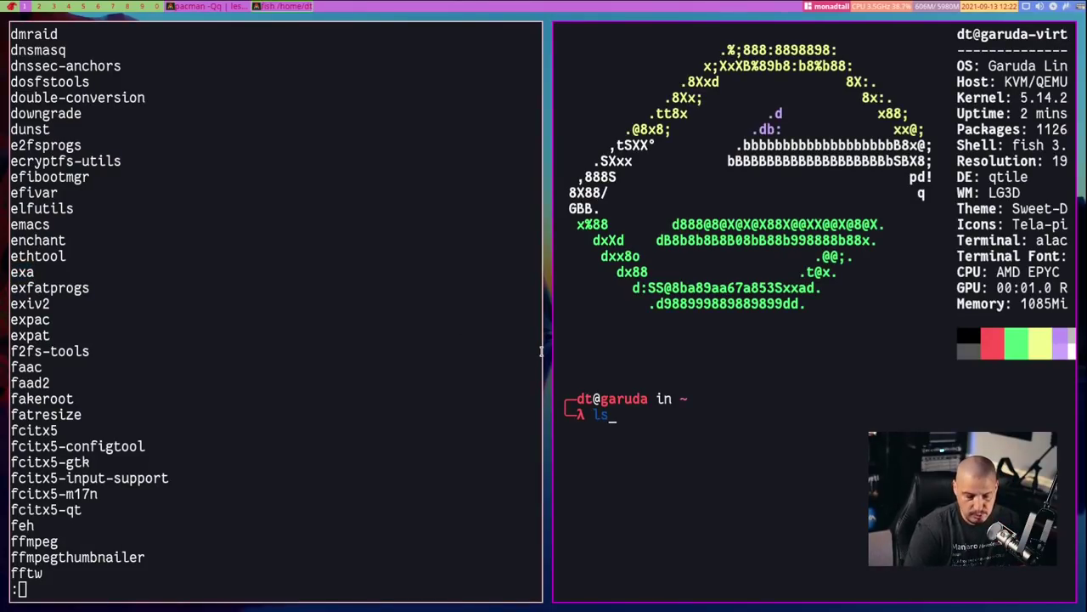
Run ls in the new terminal, then scroll the package list and select 'starship'
type("ls")
key("Return")
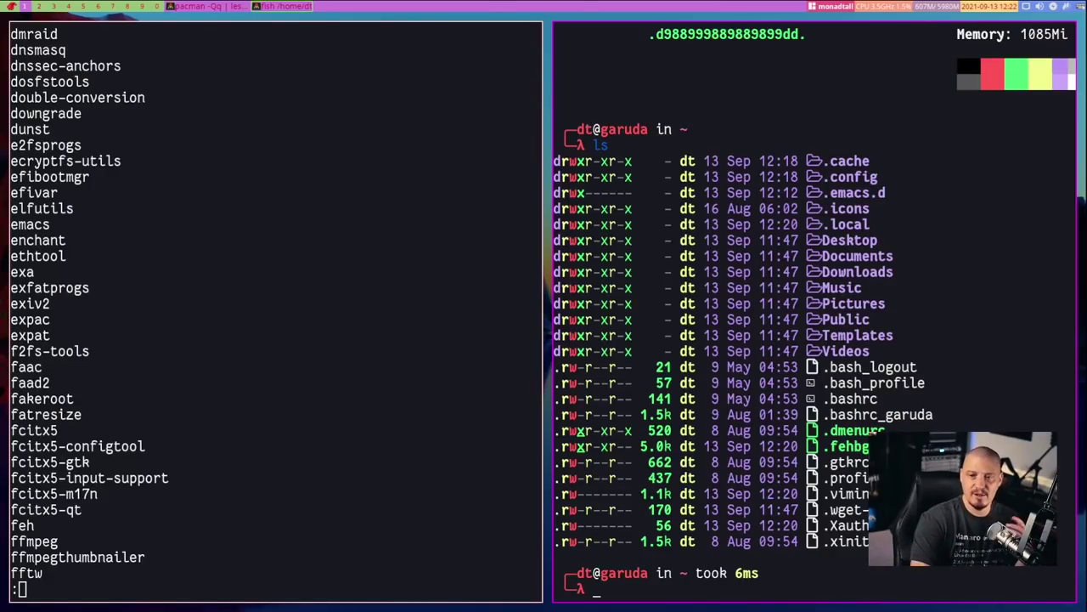
mouse_move(354, 330)
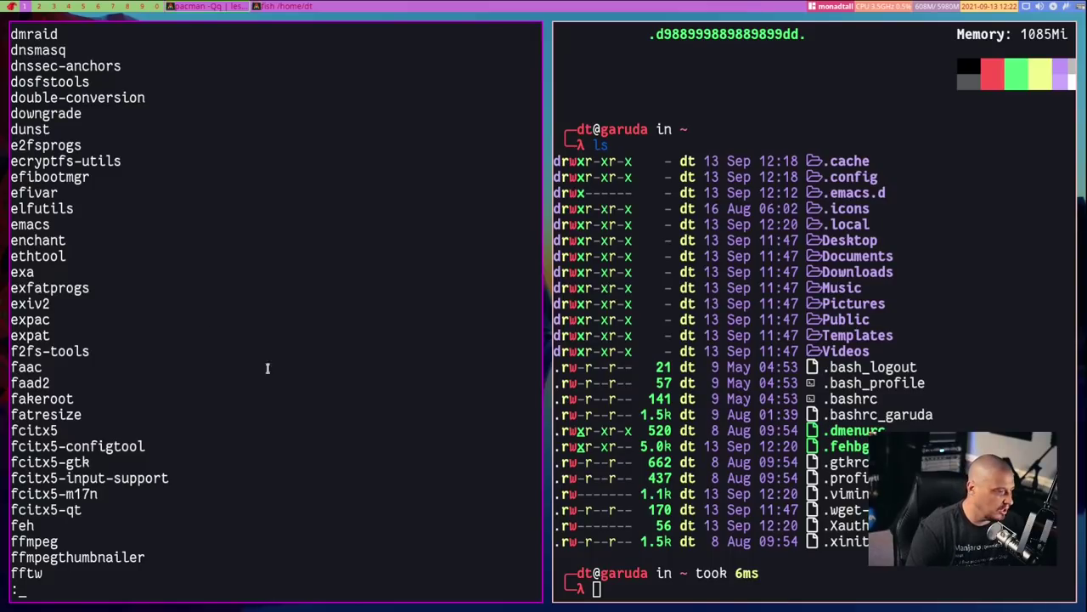
scroll(280, 389, "down", 9)
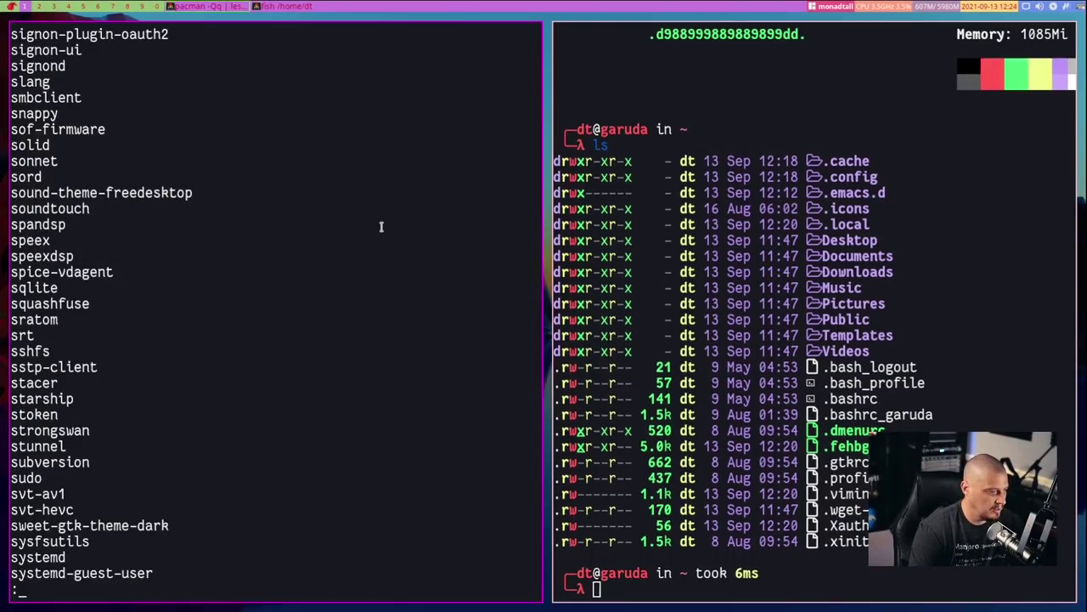
scroll(360, 242, "down", 1)
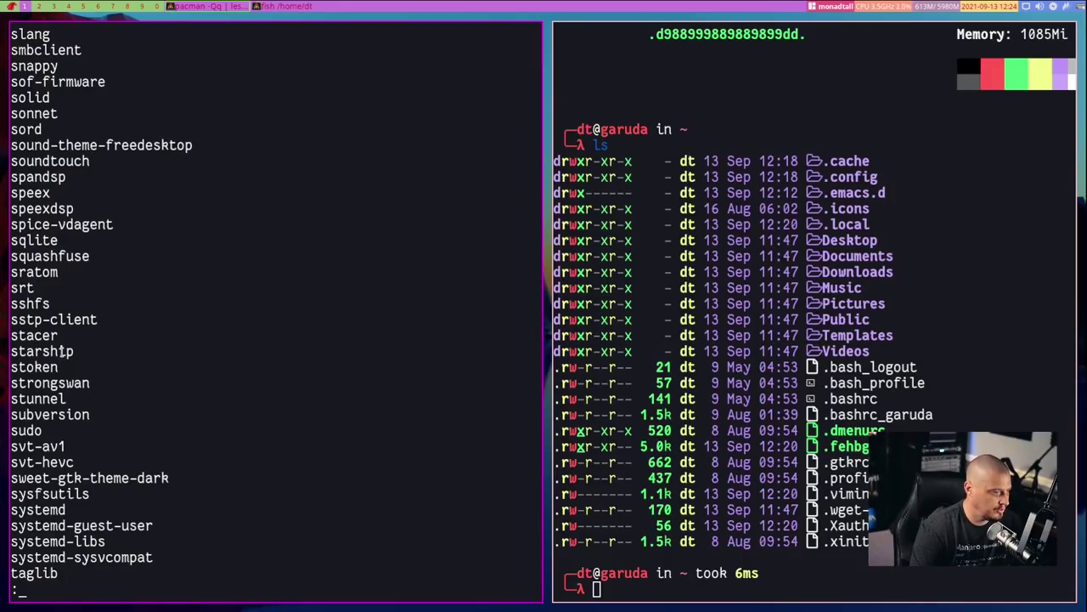
double_click(60, 353)
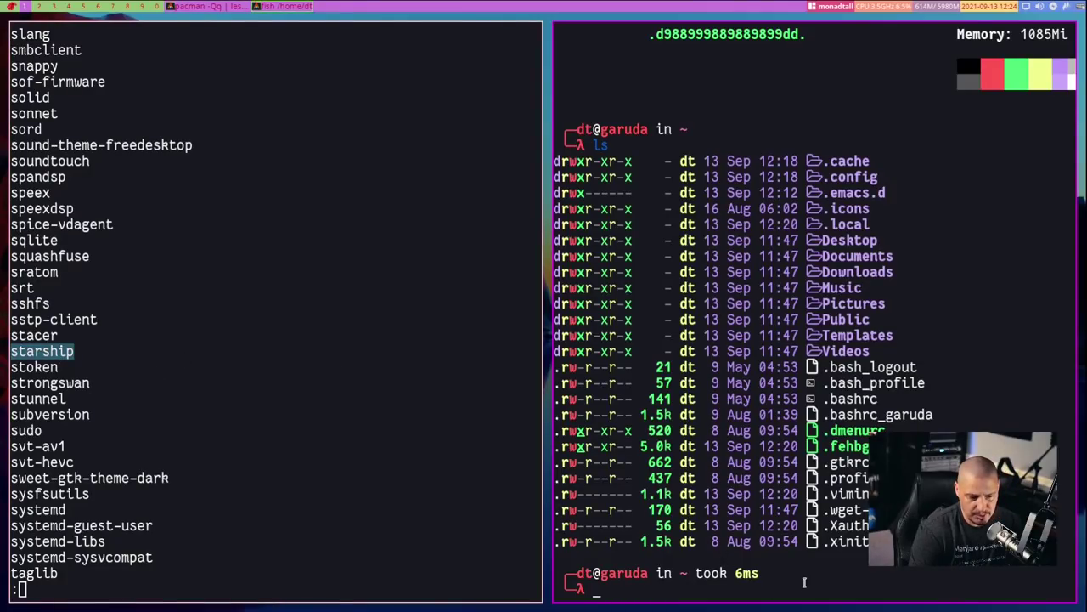
Start a bash shell and exit back to fish
type("bash")
key("Return")
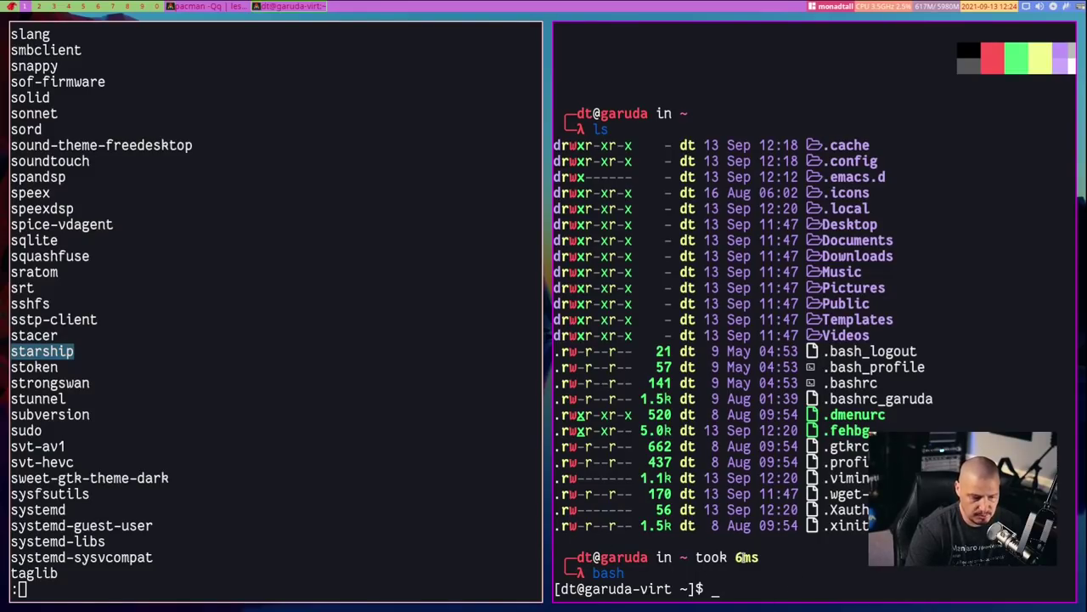
type("exit")
key("Return")
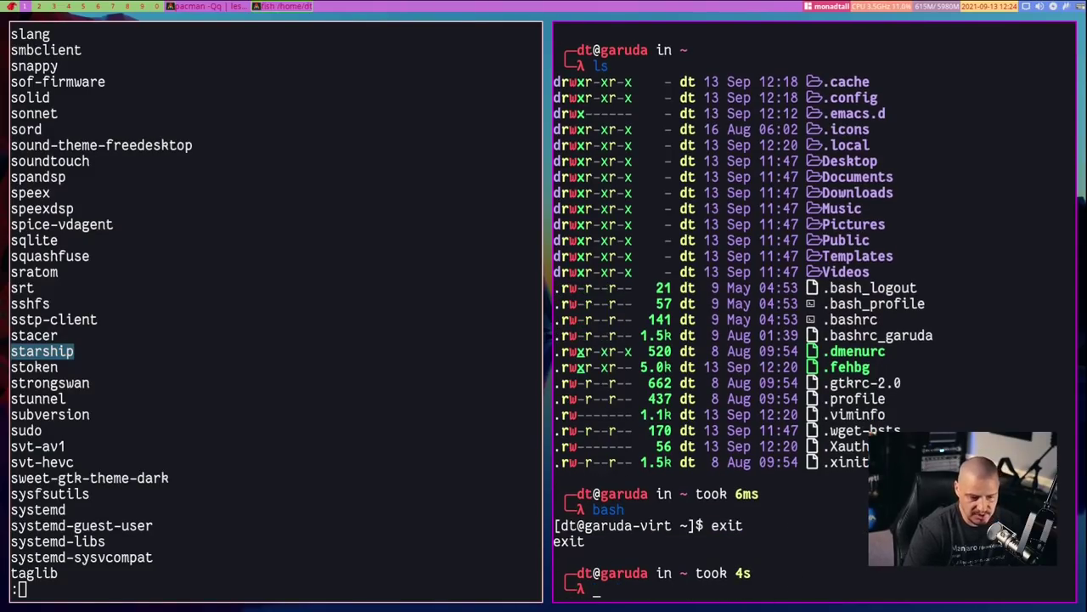
Scroll further through the package list and page toward its end
scroll(370, 563, "down", 2)
scroll(370, 563, "down", 8)
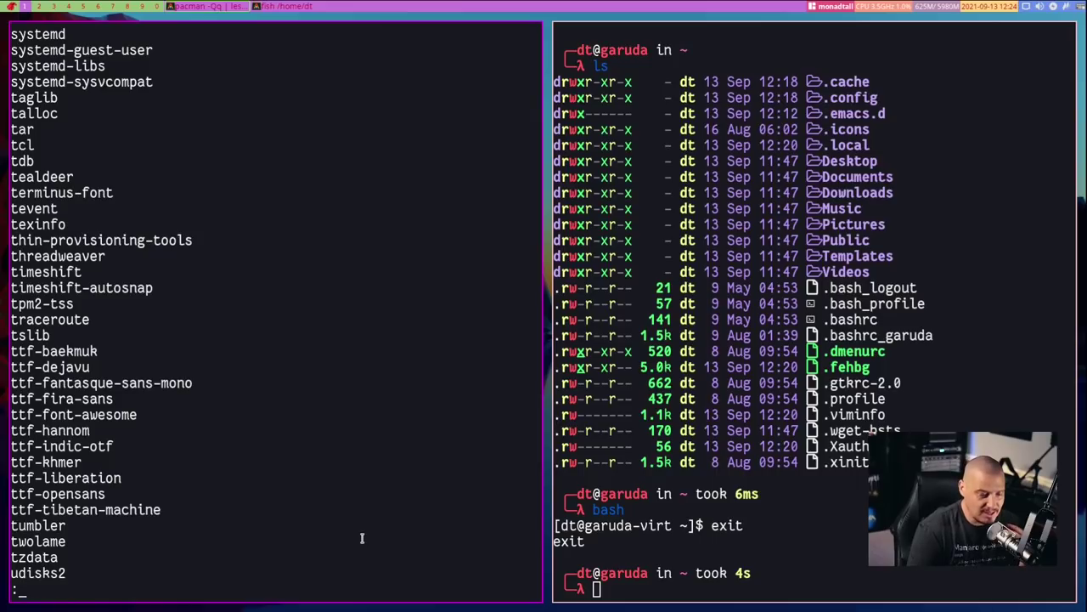
scroll(361, 538, "down", 6)
scroll(361, 537, "down", 3)
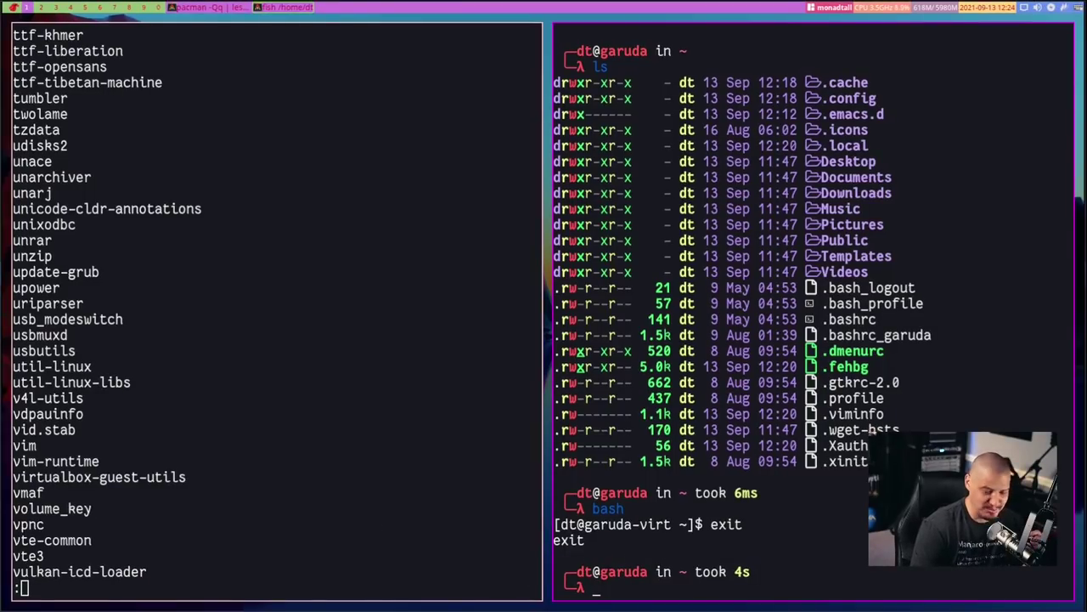
key("space")
key("super+2")
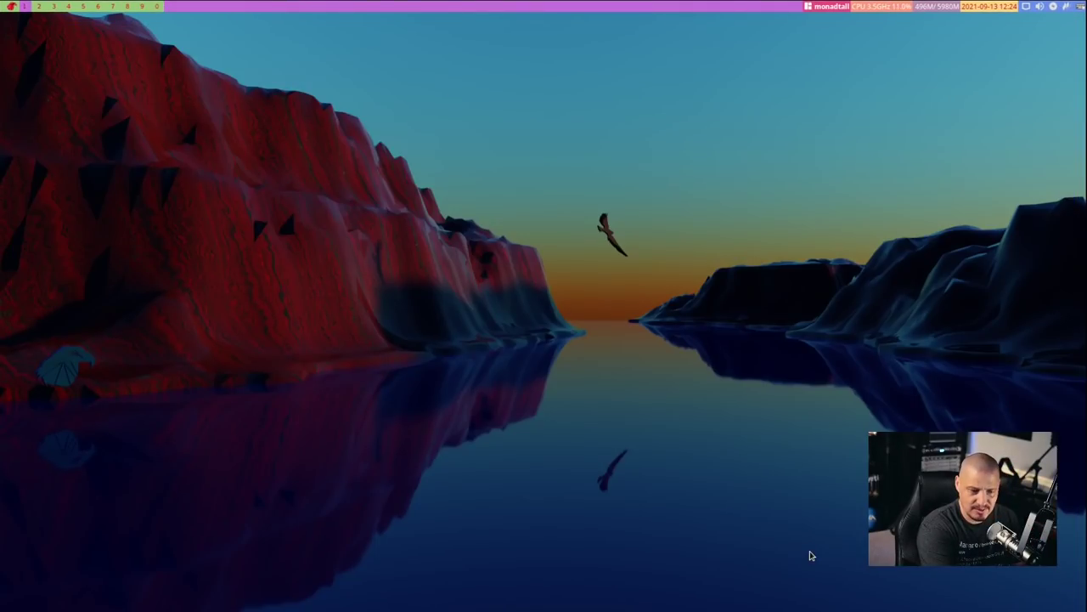